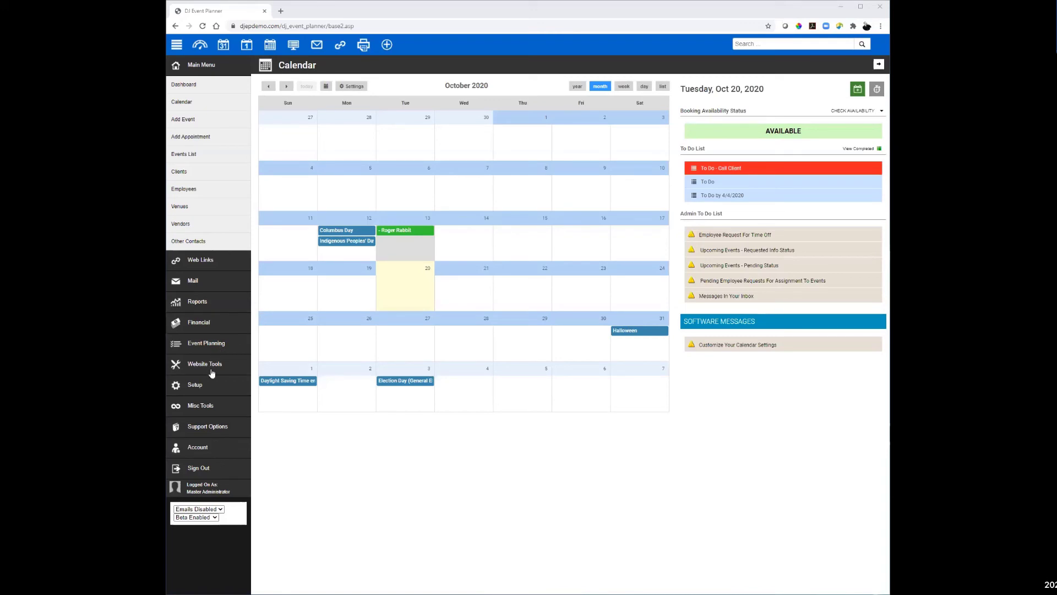
- Open the equipment setup and view the list of systems and the list of stand-alone equipment
click(202, 388)
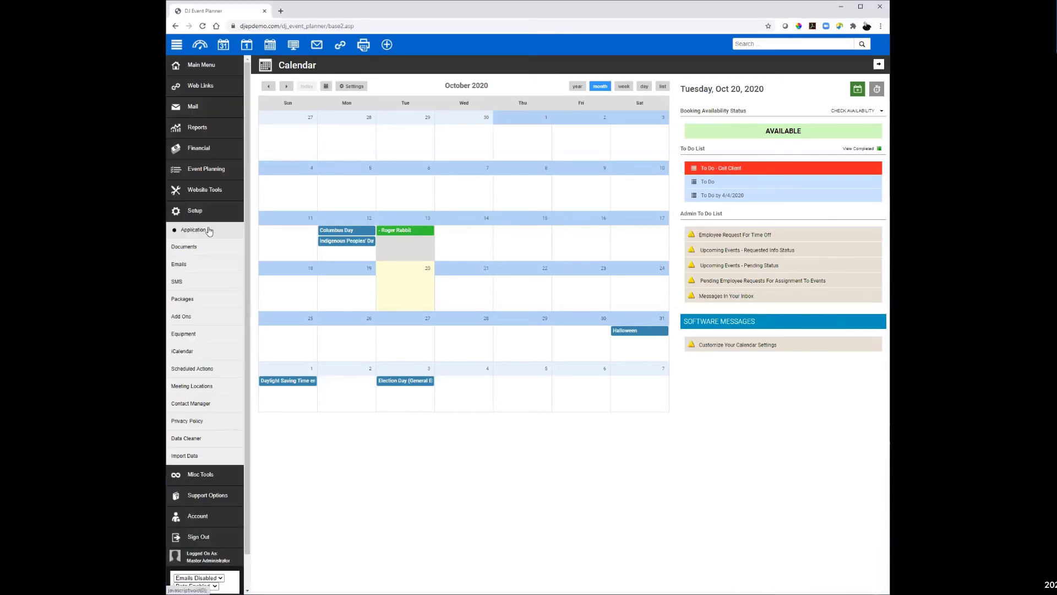
click(184, 333)
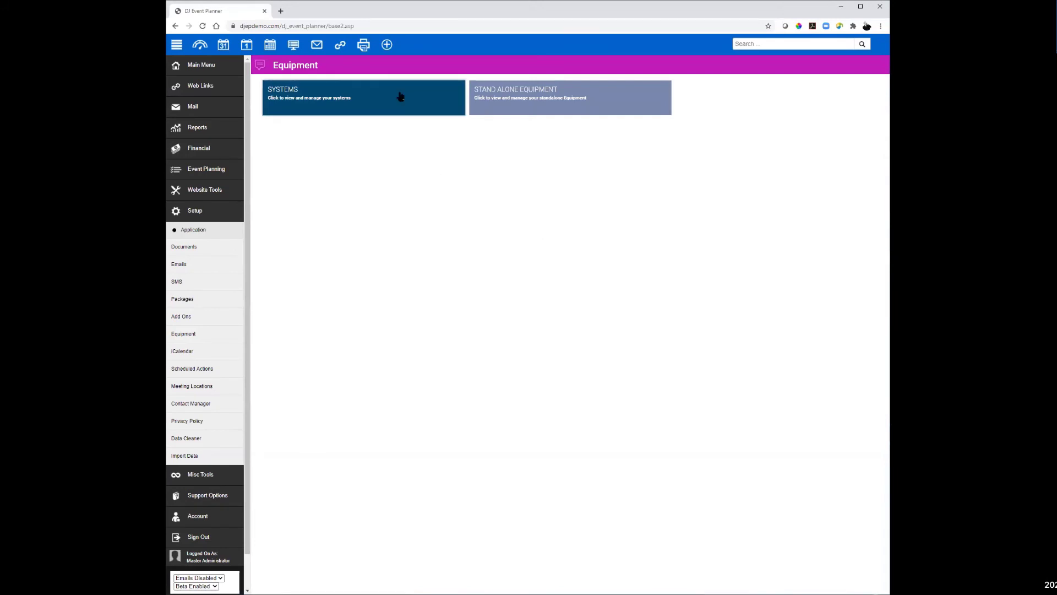
click(358, 103)
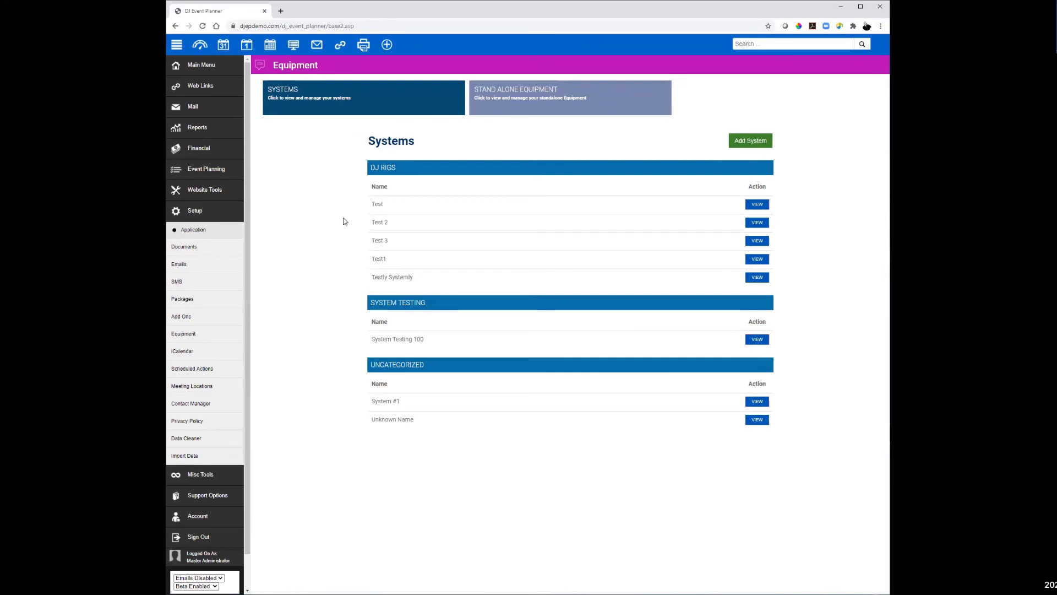
click(542, 107)
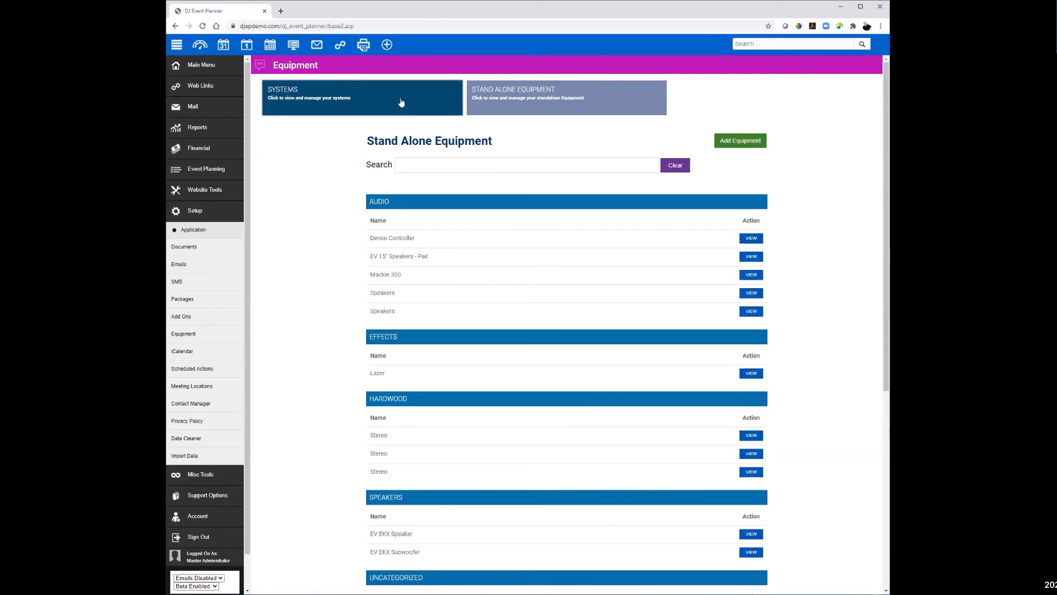
drag(400, 120, 331, 183)
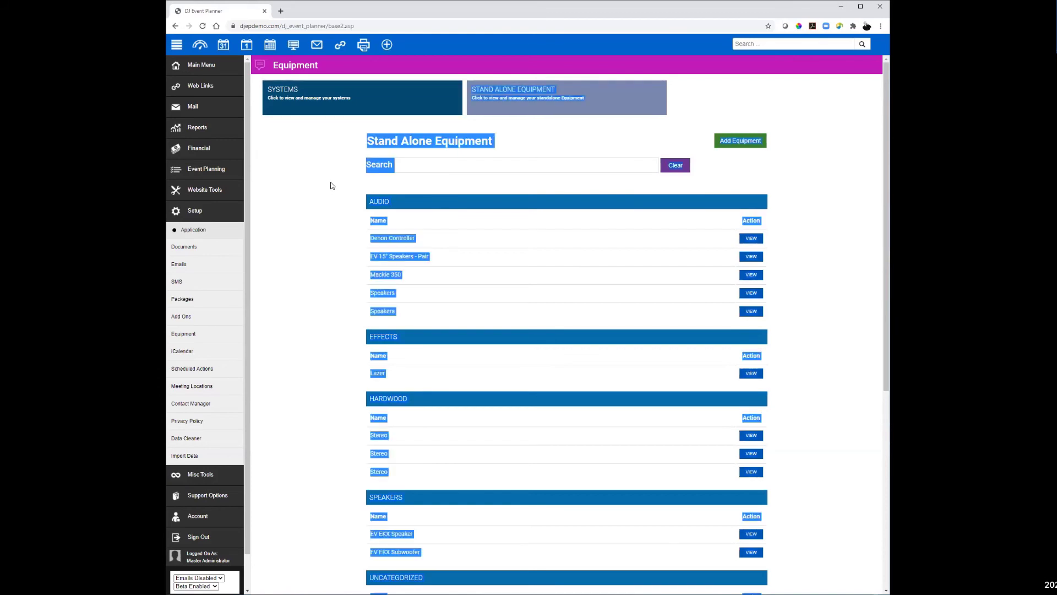
click(331, 183)
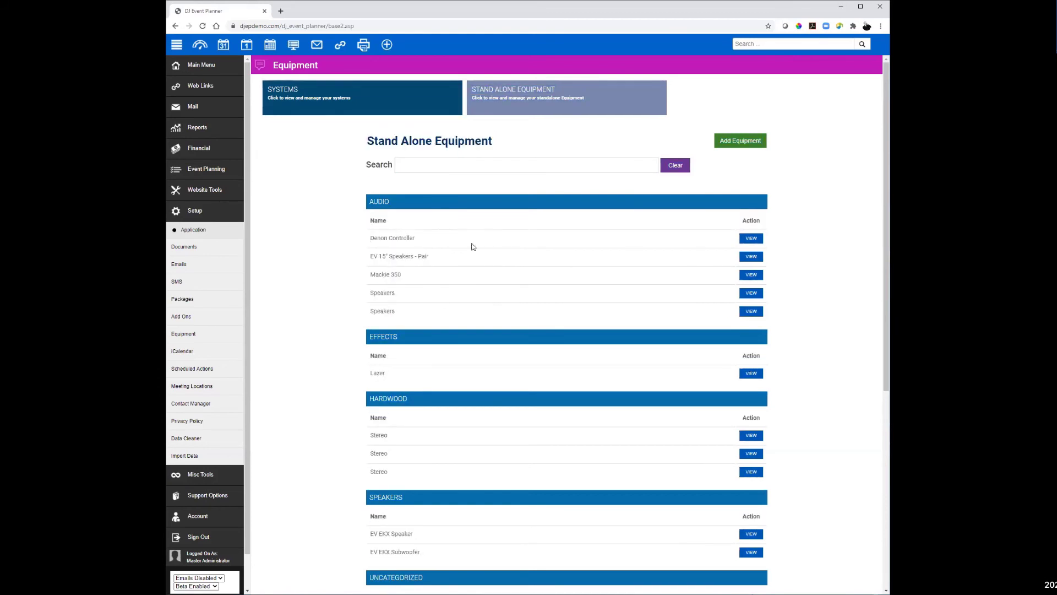
- Edit the Denon Controller record, keeping it assigned to the Test system, and rename it "Denon Controller #1"
click(750, 239)
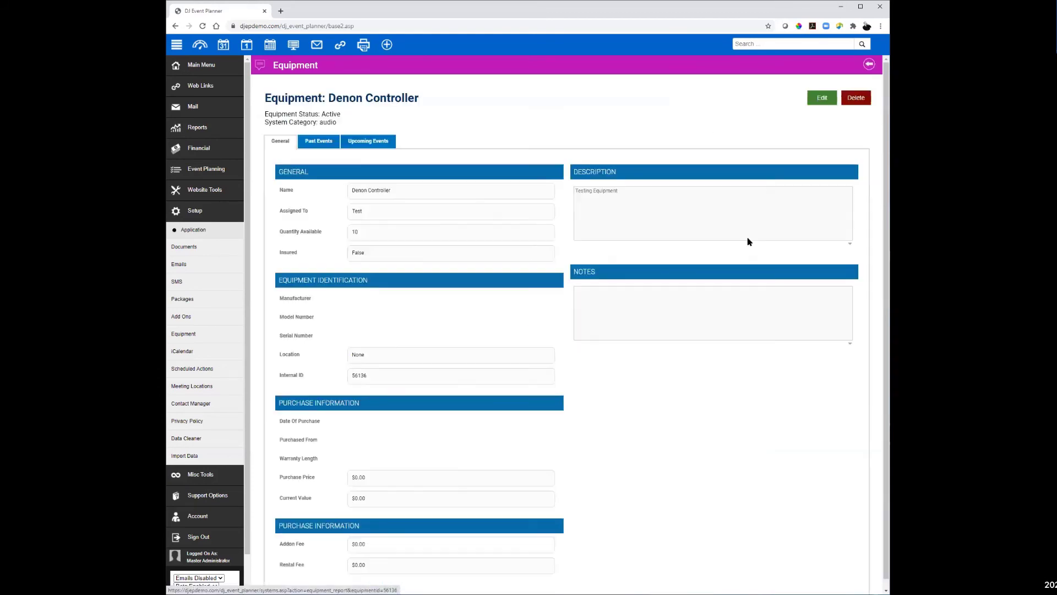
drag(367, 237, 350, 233)
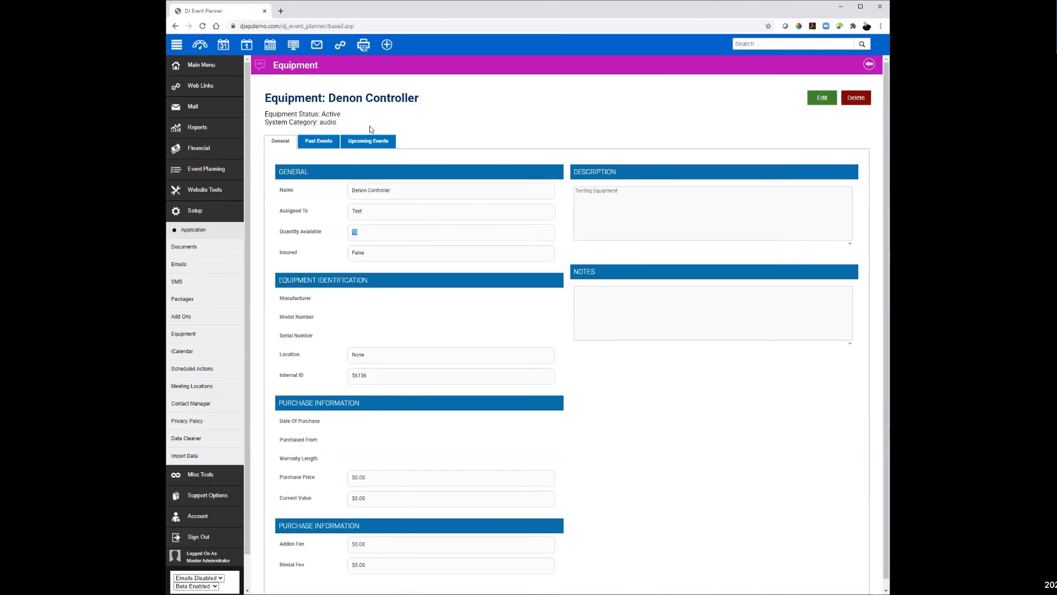
click(816, 99)
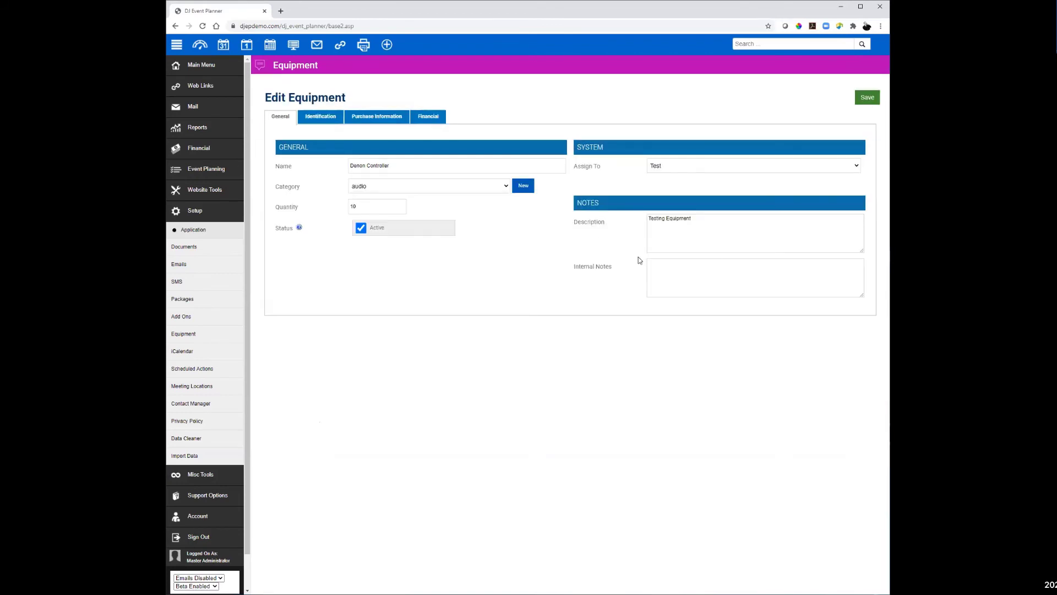
click(690, 168)
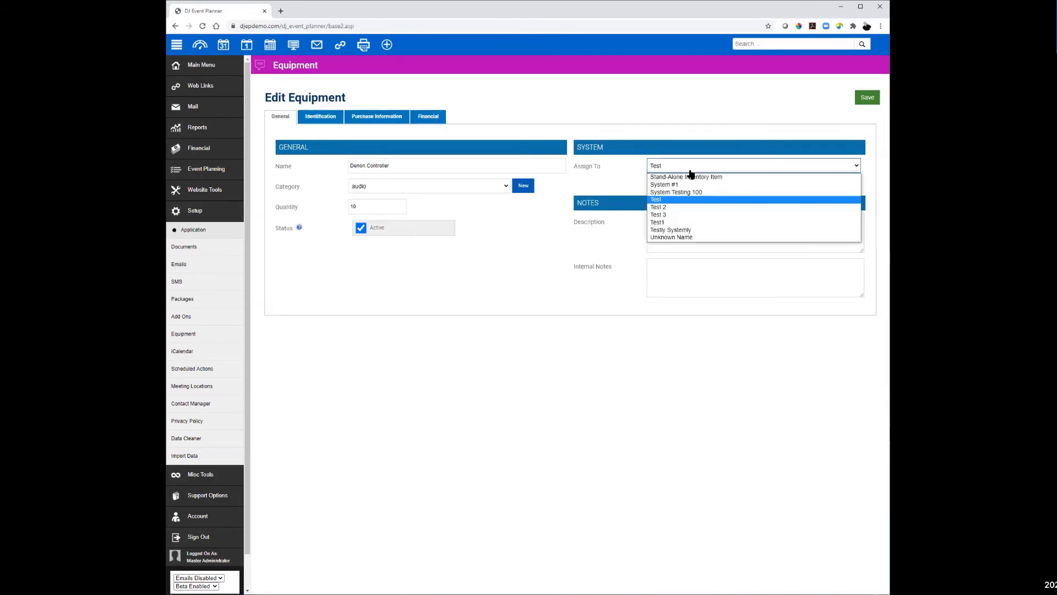
click(675, 203)
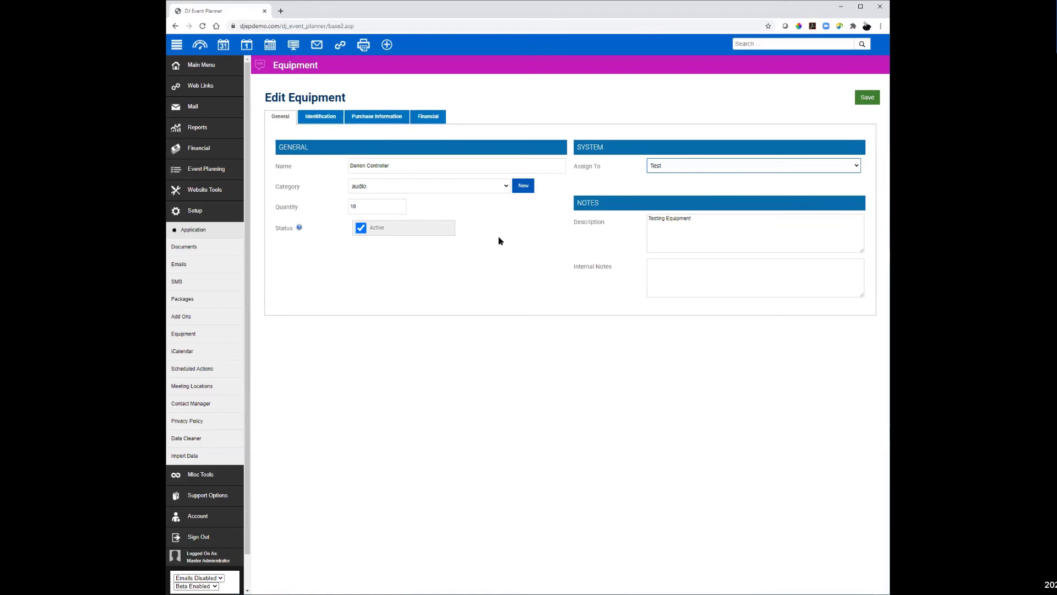
click(430, 167)
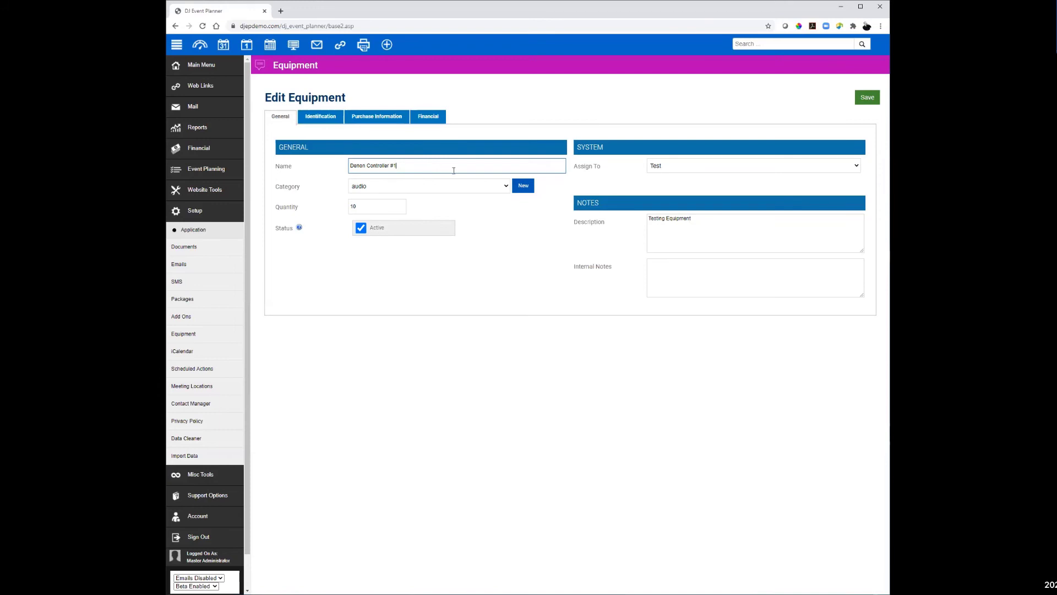
click(574, 107)
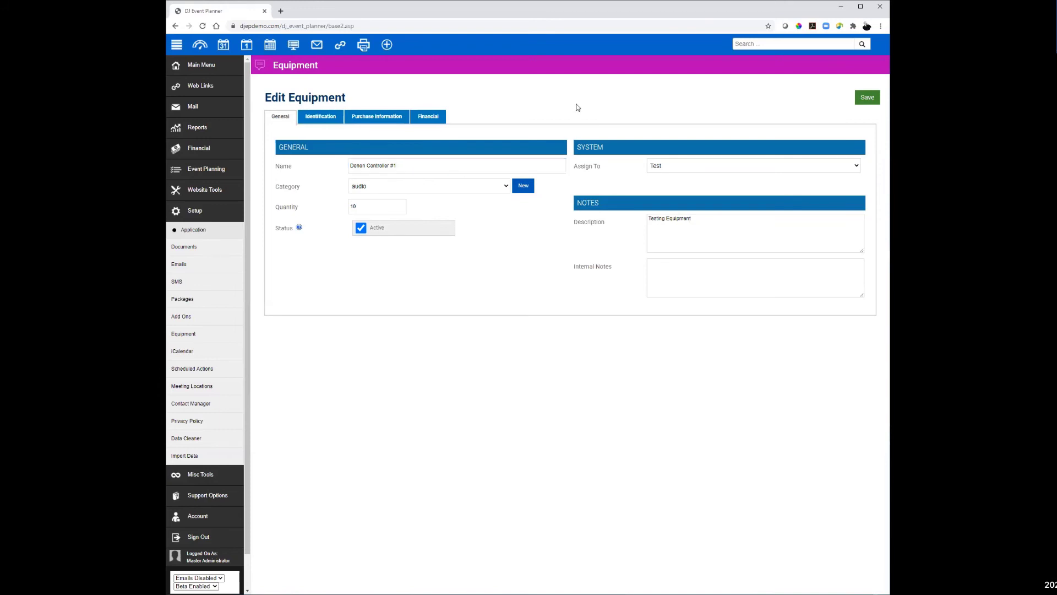
- Look over the controller's identification fields, category options, description and internal notes
click(326, 118)
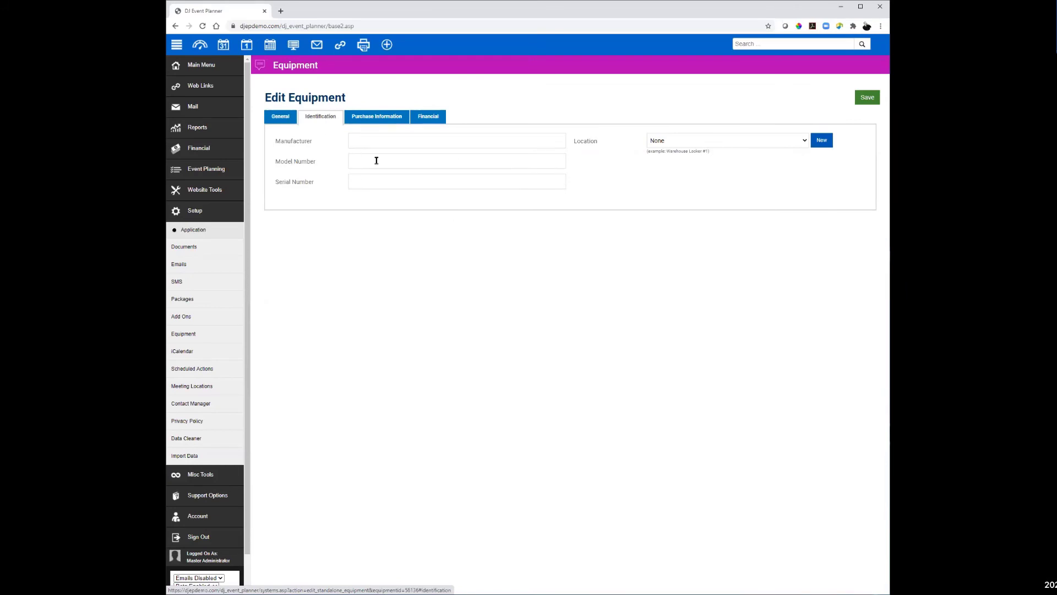
click(374, 160)
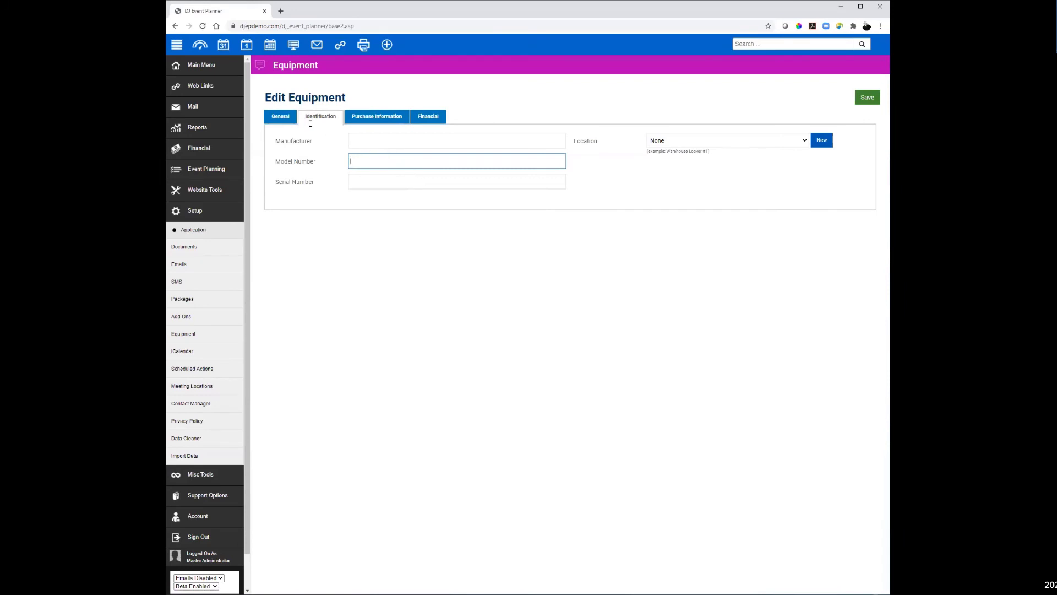
click(278, 117)
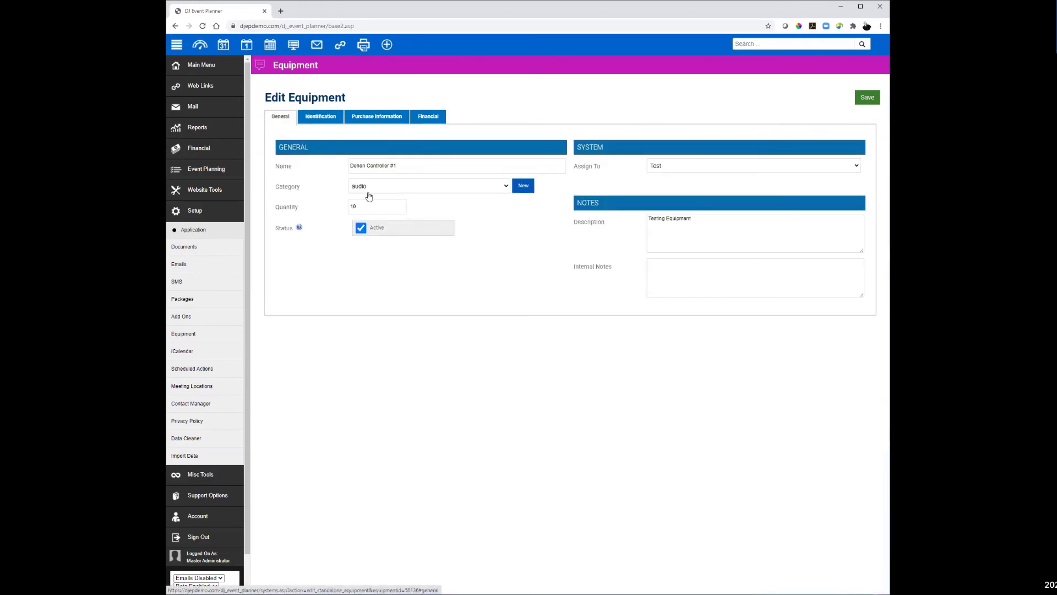
click(407, 186)
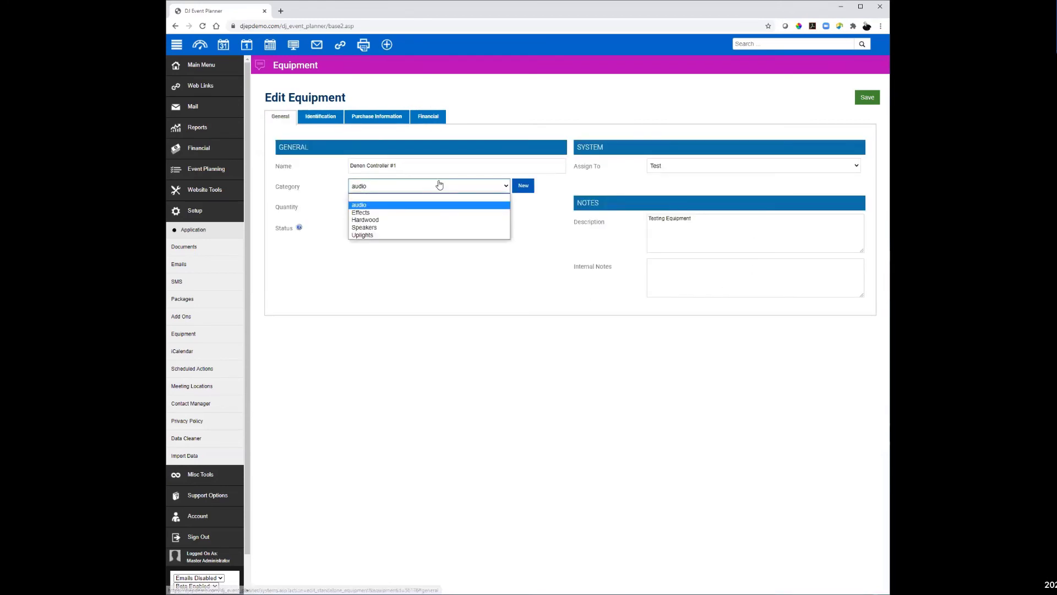
click(462, 277)
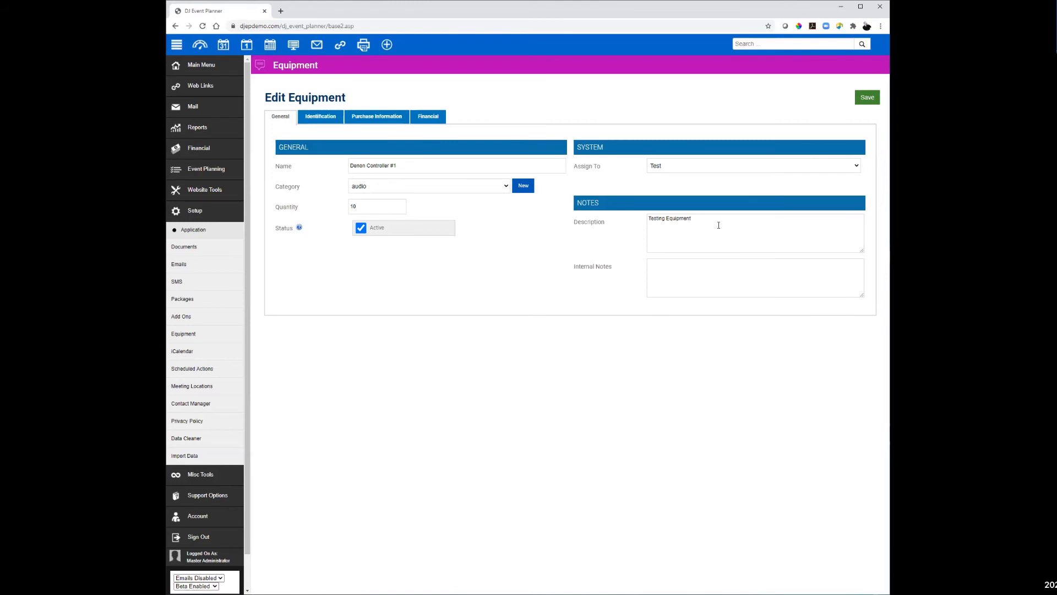
click(699, 221)
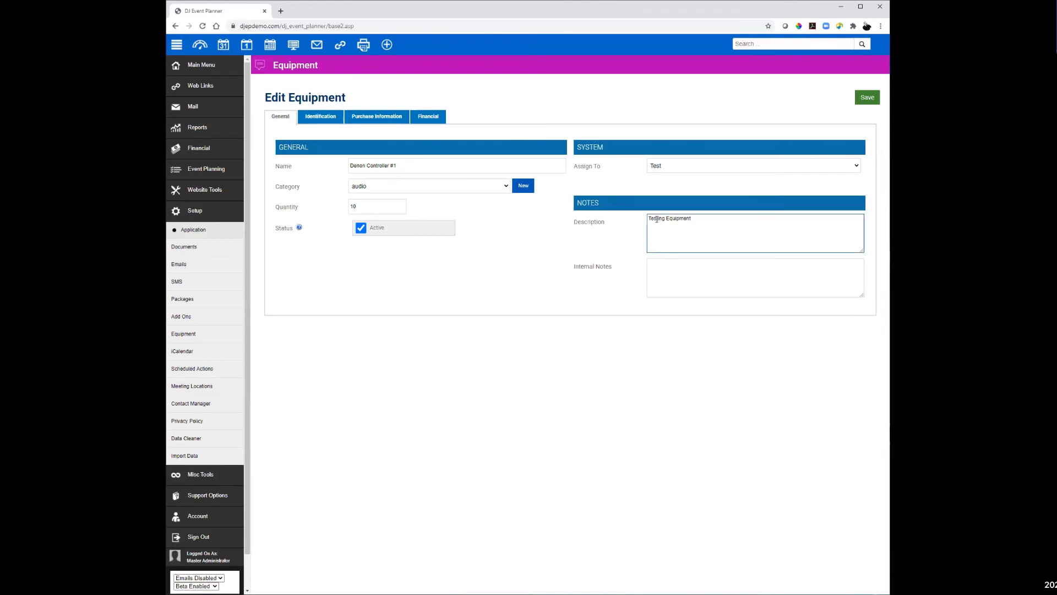
click(703, 275)
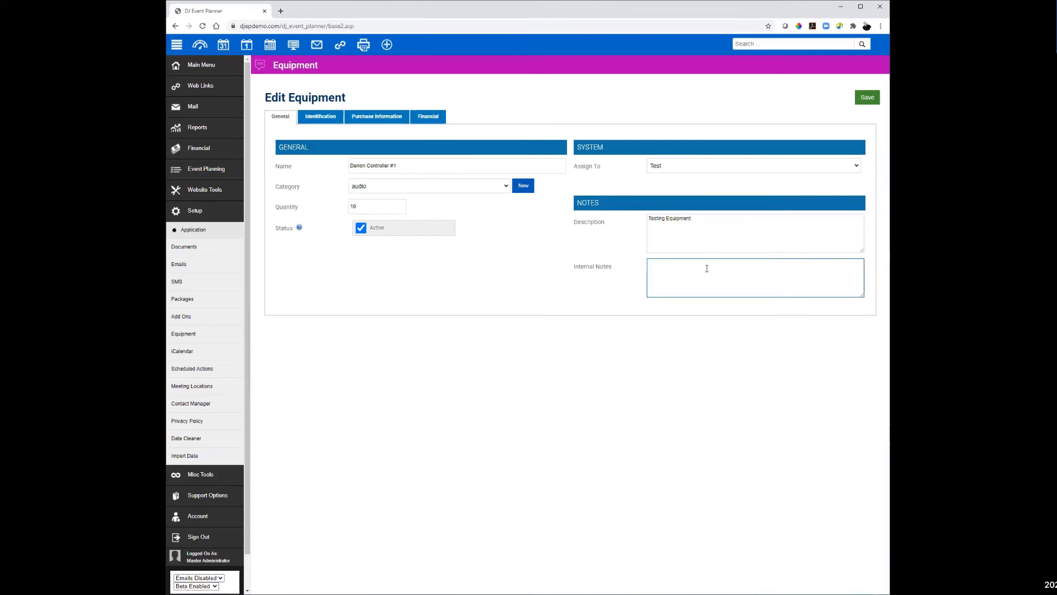
- Review the controller's location options, purchase information and add-on and rental fees, and save the equipment record
click(327, 118)
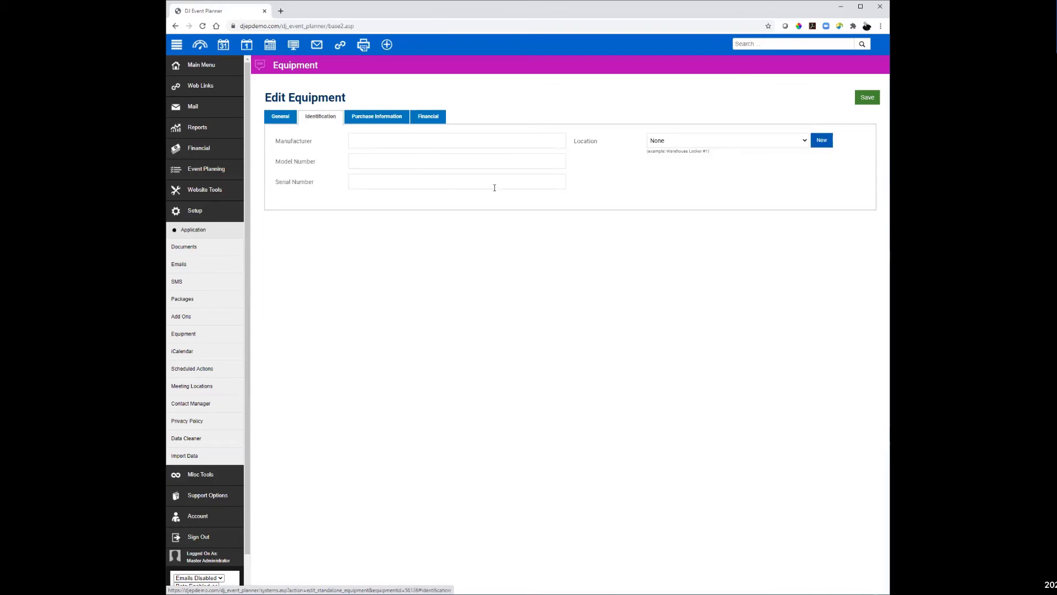
click(724, 142)
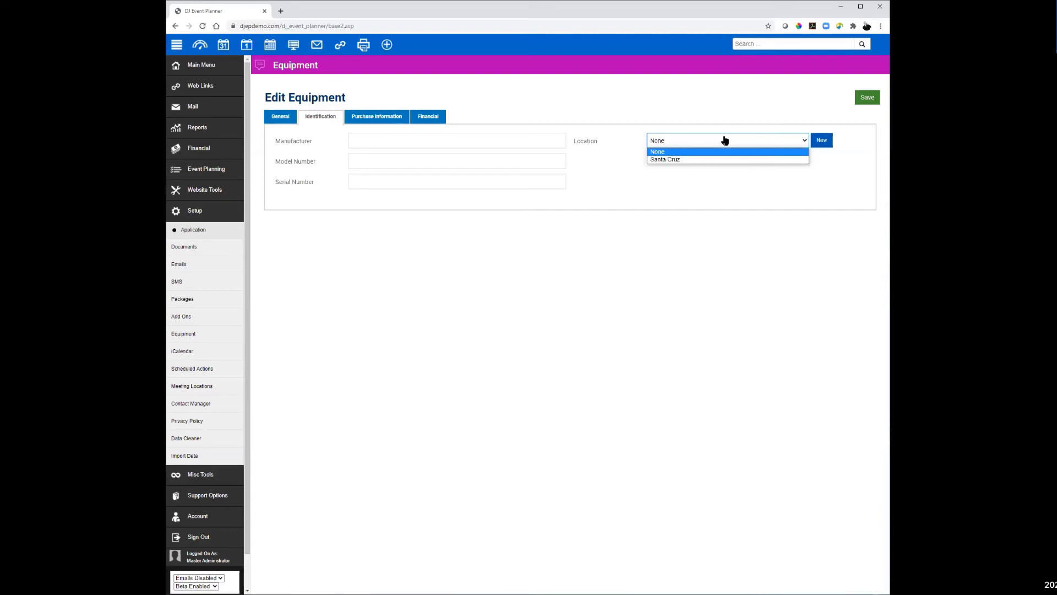
click(390, 115)
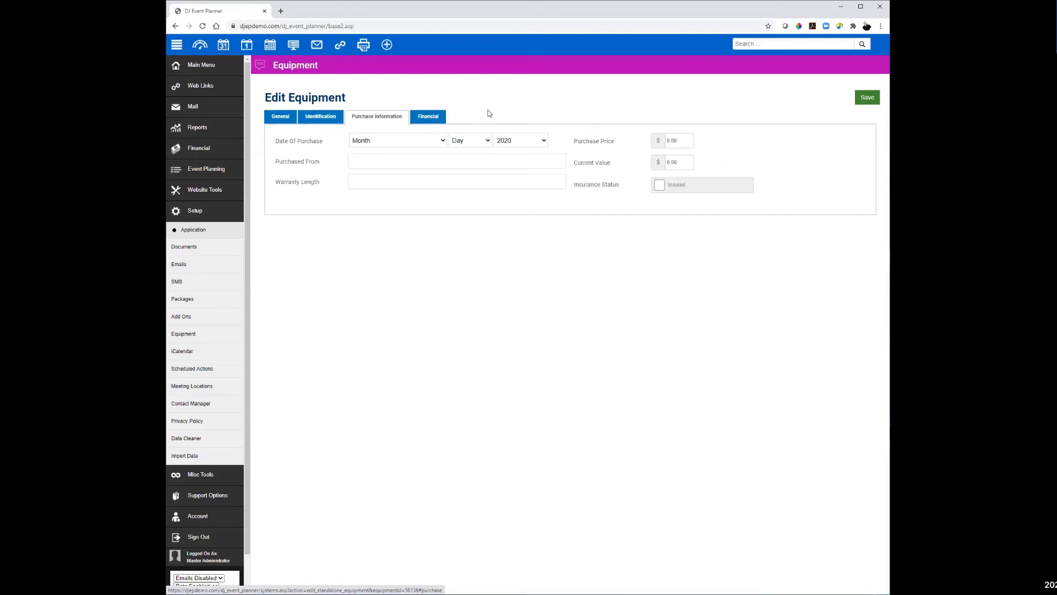
click(438, 120)
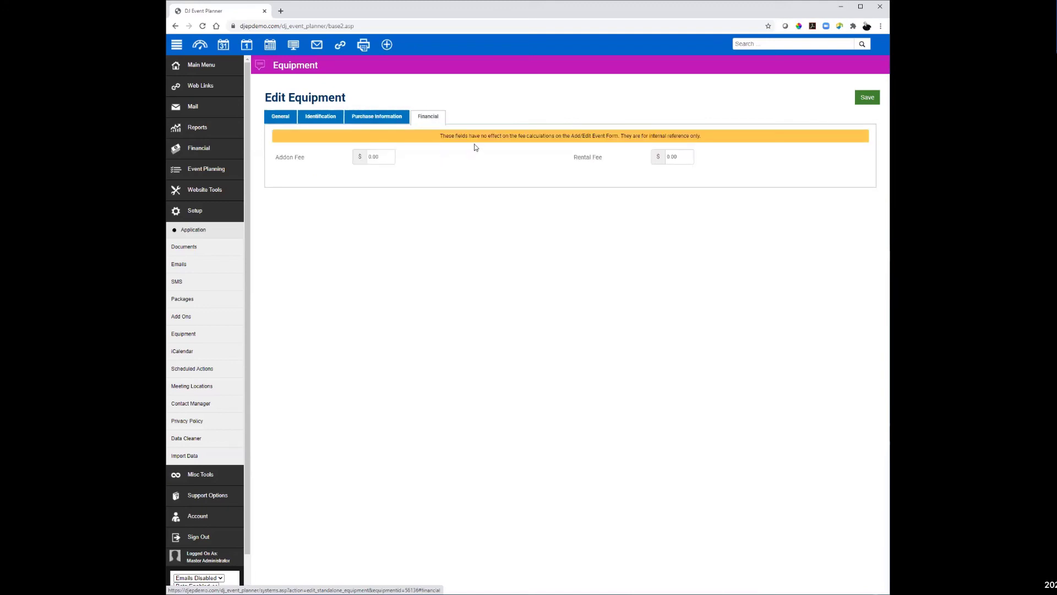
click(387, 156)
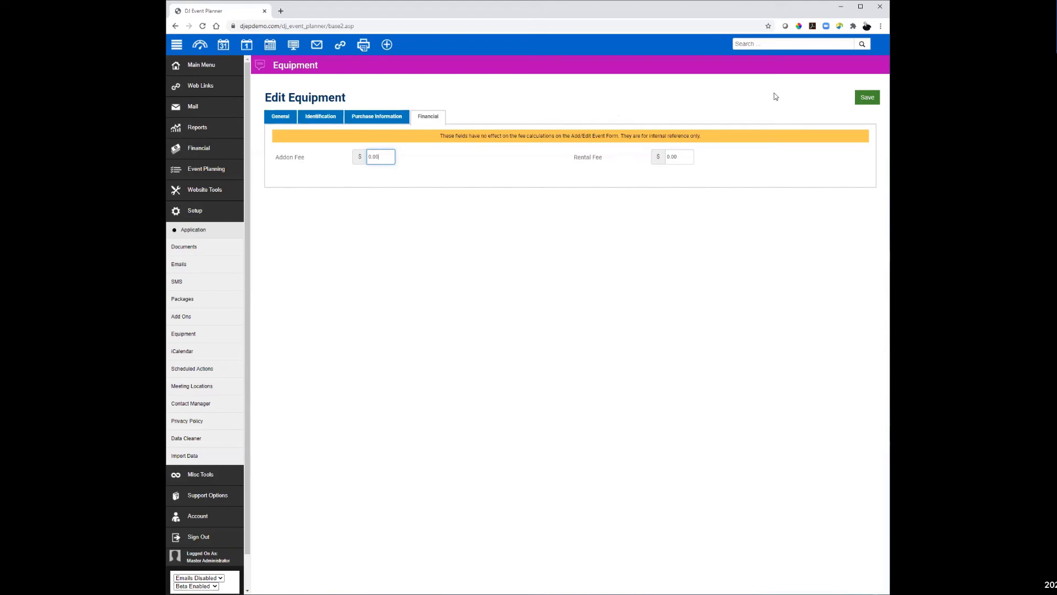
click(867, 97)
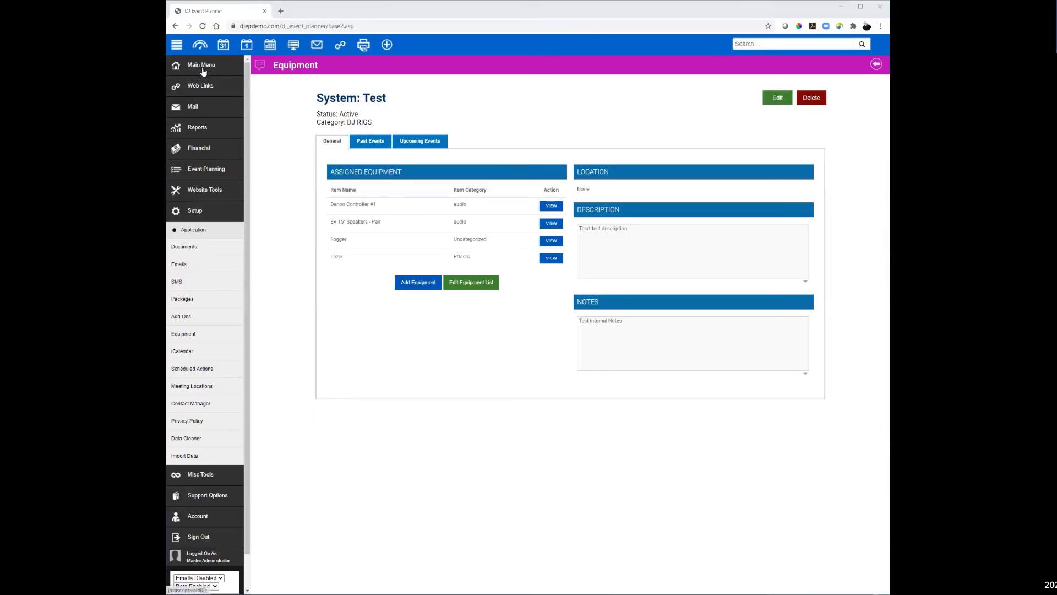
- Open the May 28, 2050 wedding from the events list and review the equipment assigned under its resources
click(204, 66)
click(199, 155)
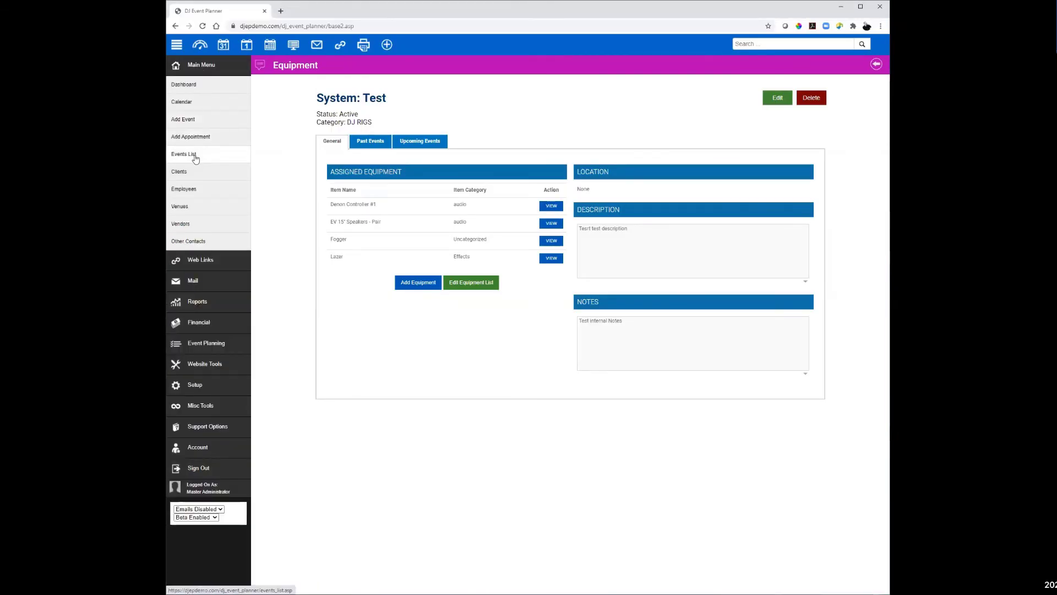
scroll(408, 265, down, 4)
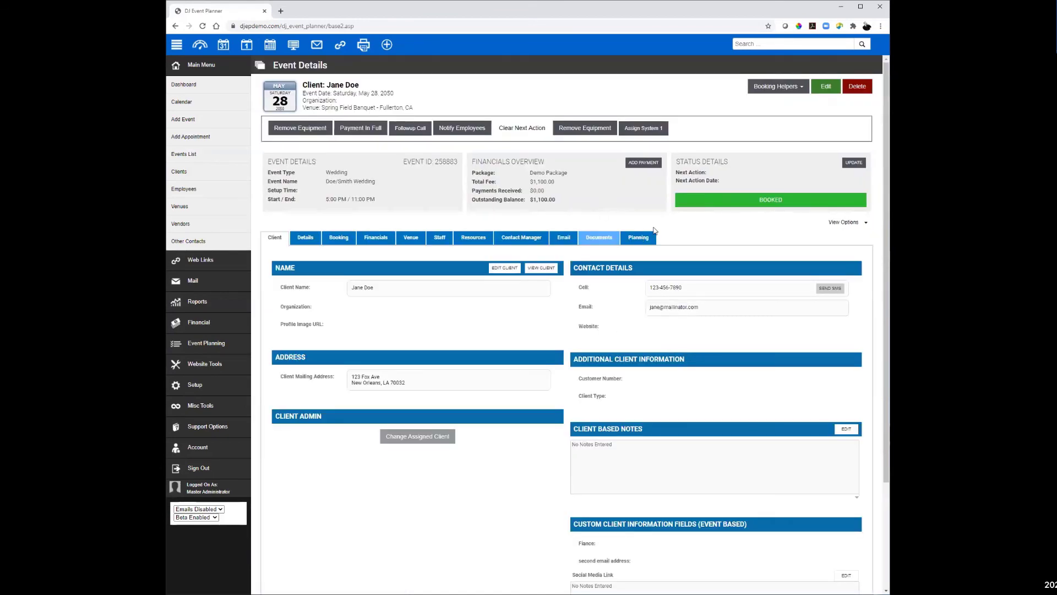
click(471, 239)
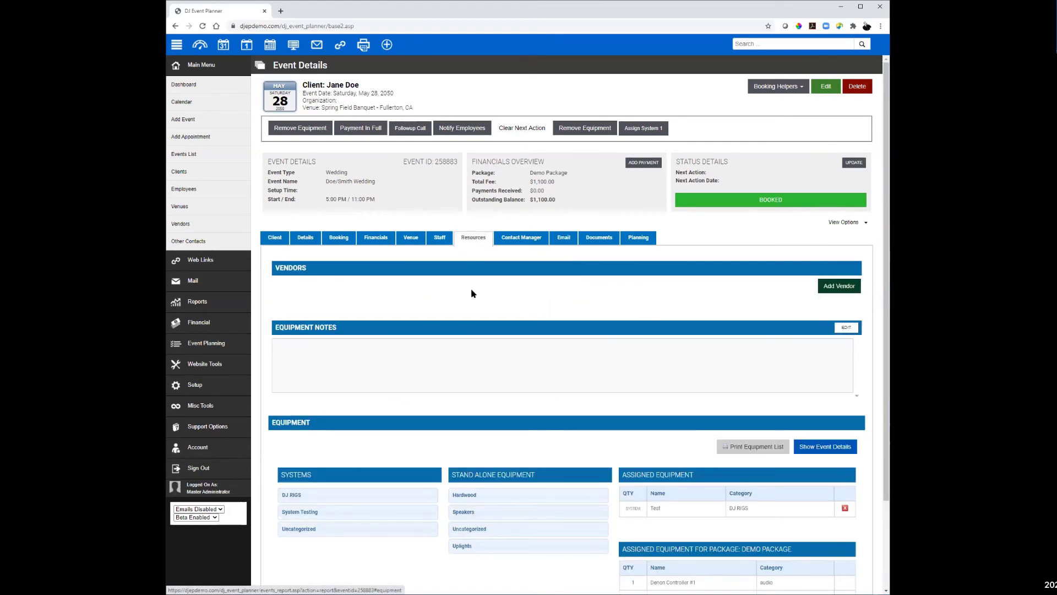
scroll(571, 346, down, 2)
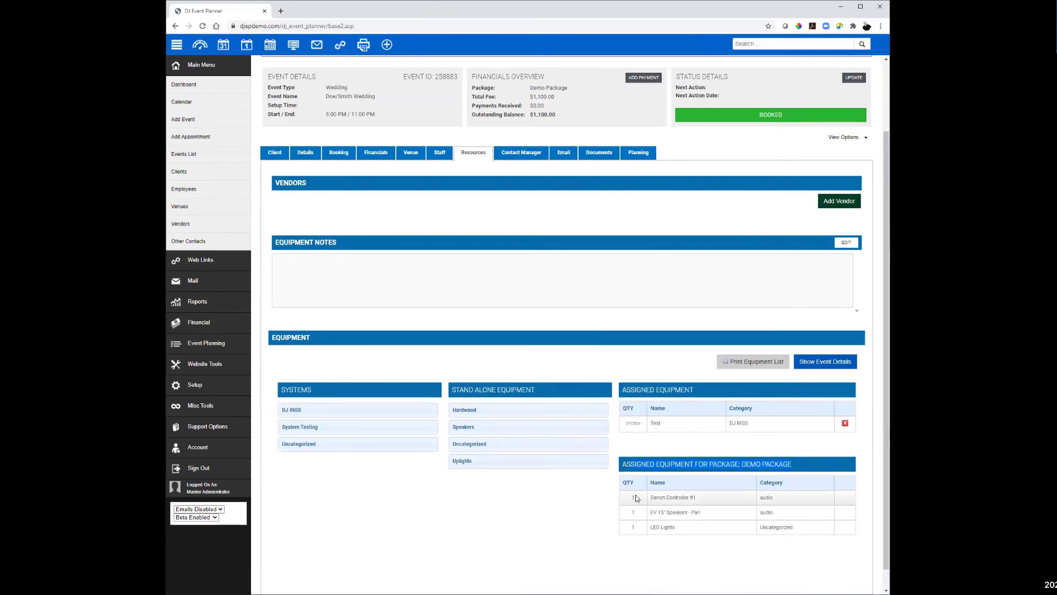
drag(636, 496, 626, 496)
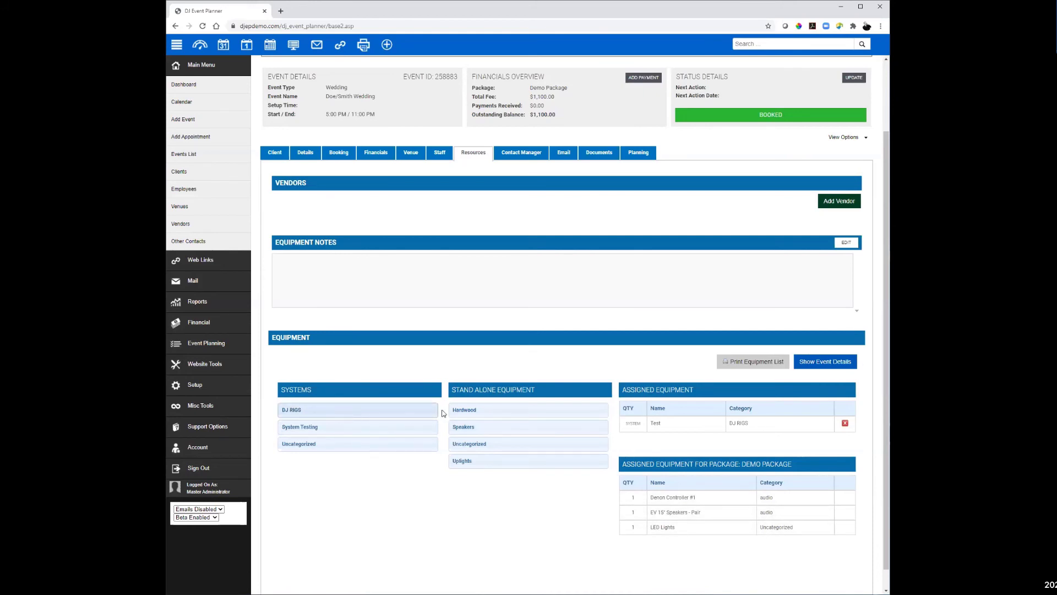
- Assign the stand-alone EV EKX Speaker from the Speakers category to the event with a quantity of 2
click(479, 430)
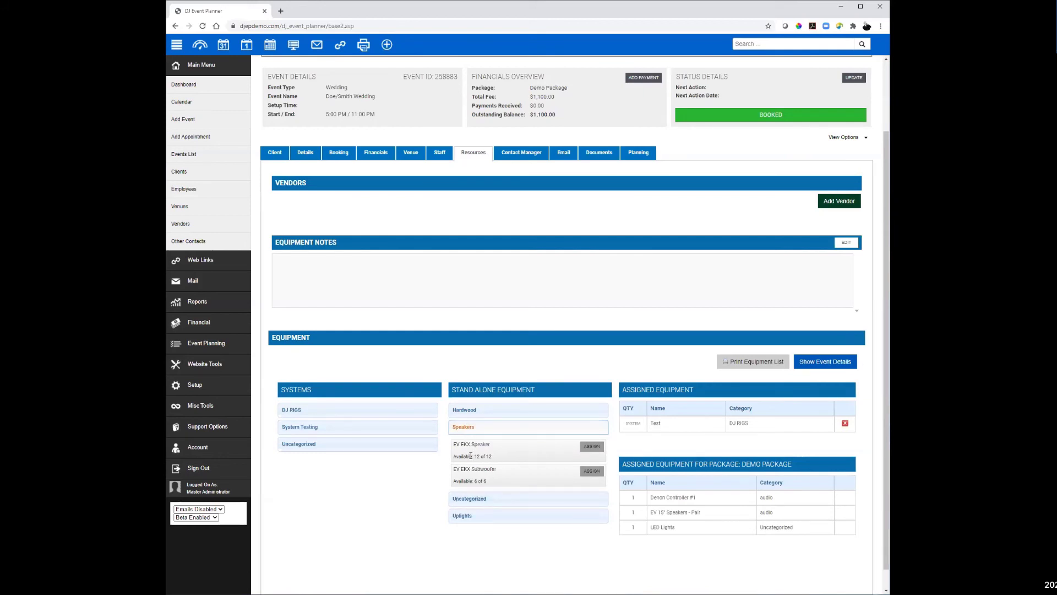
drag(492, 482, 450, 483)
click(582, 450)
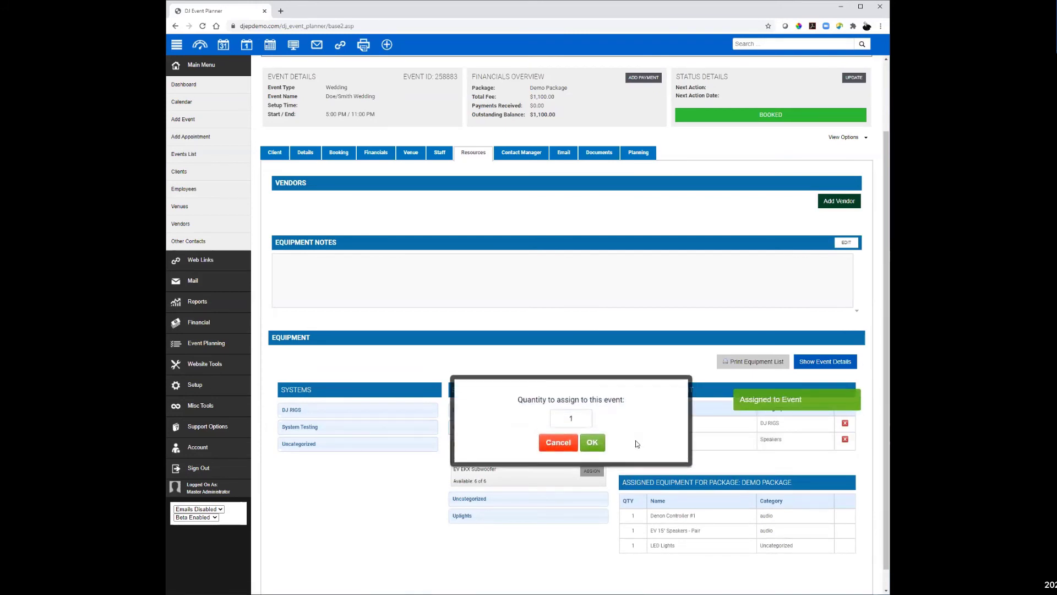
text(2)
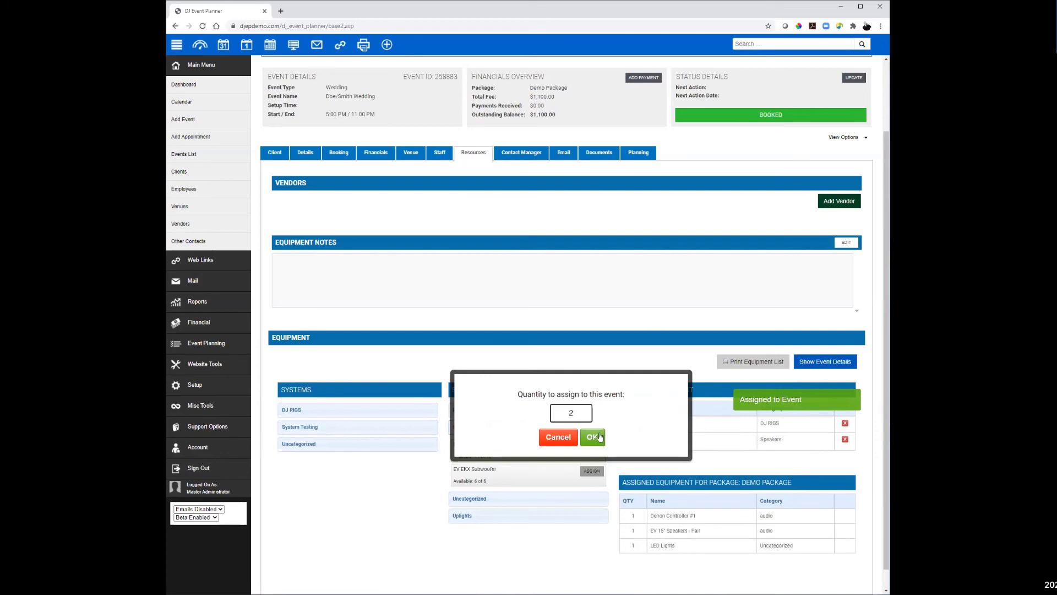
click(597, 437)
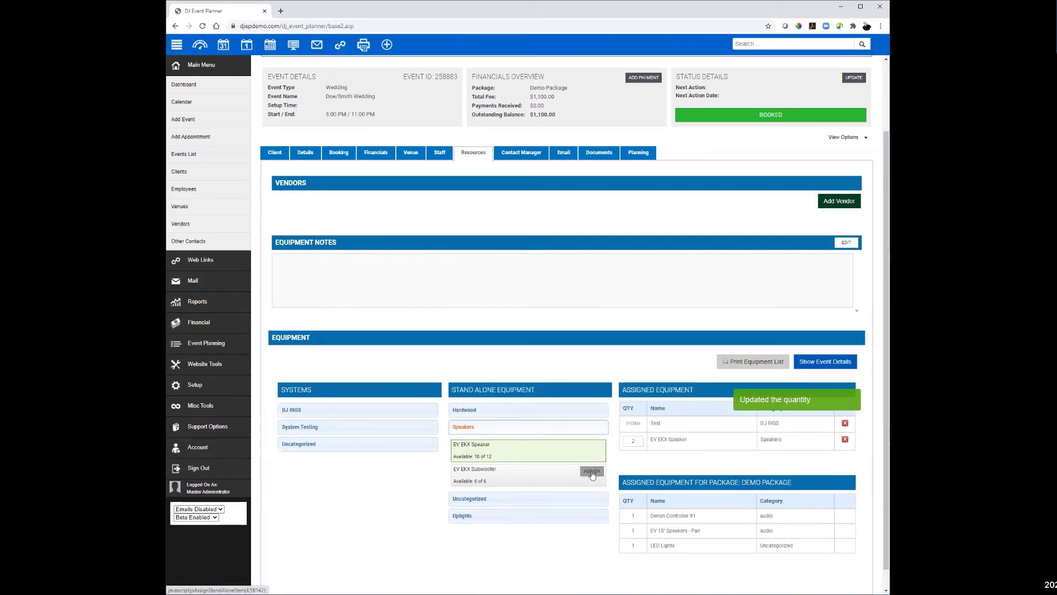
- Assign the stand-alone EV EKX Subwoofer from the Speakers category to the event
click(592, 471)
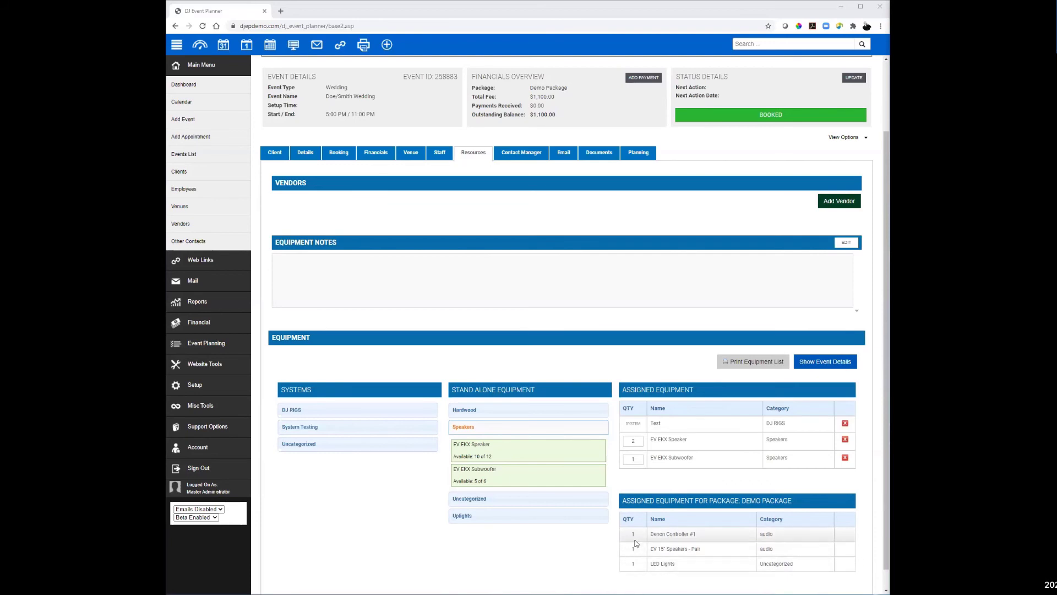
- Open the Basic Bar Package from the package setup, review its assigned equipment, and view the assigned add-ons in its edit form
click(202, 387)
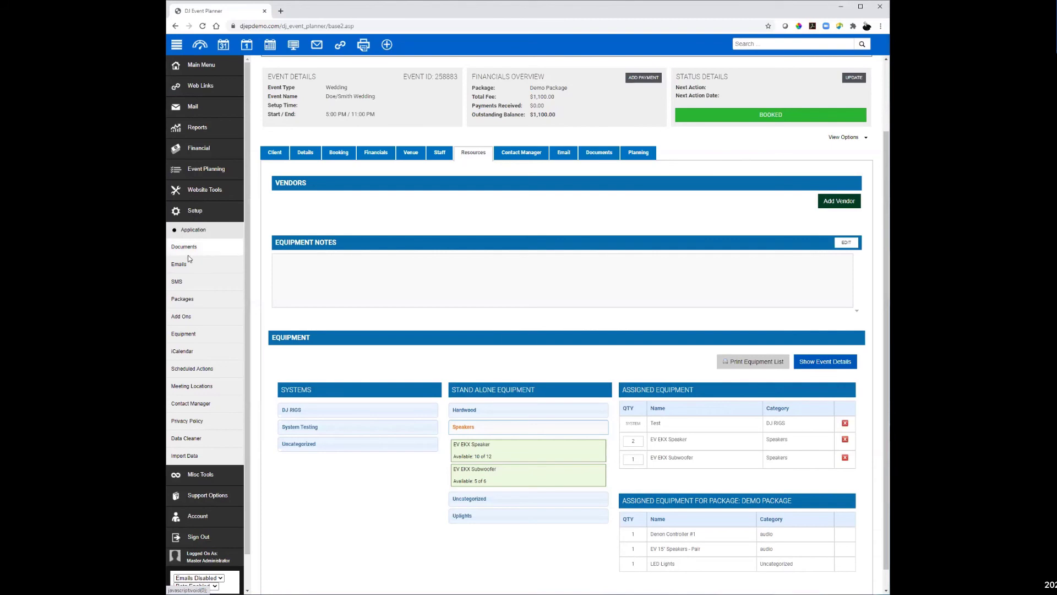
click(186, 304)
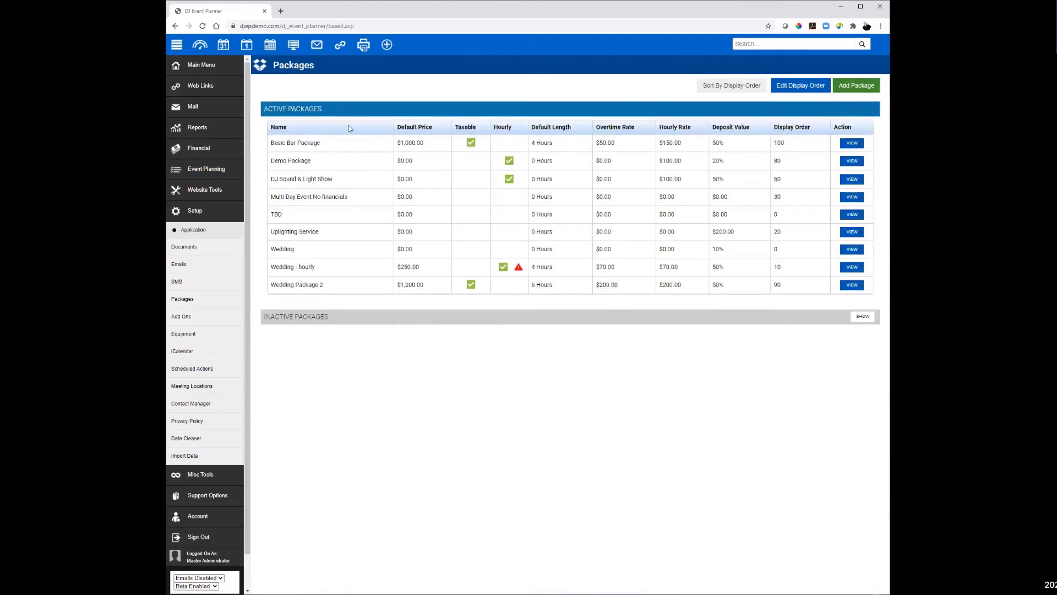
click(852, 143)
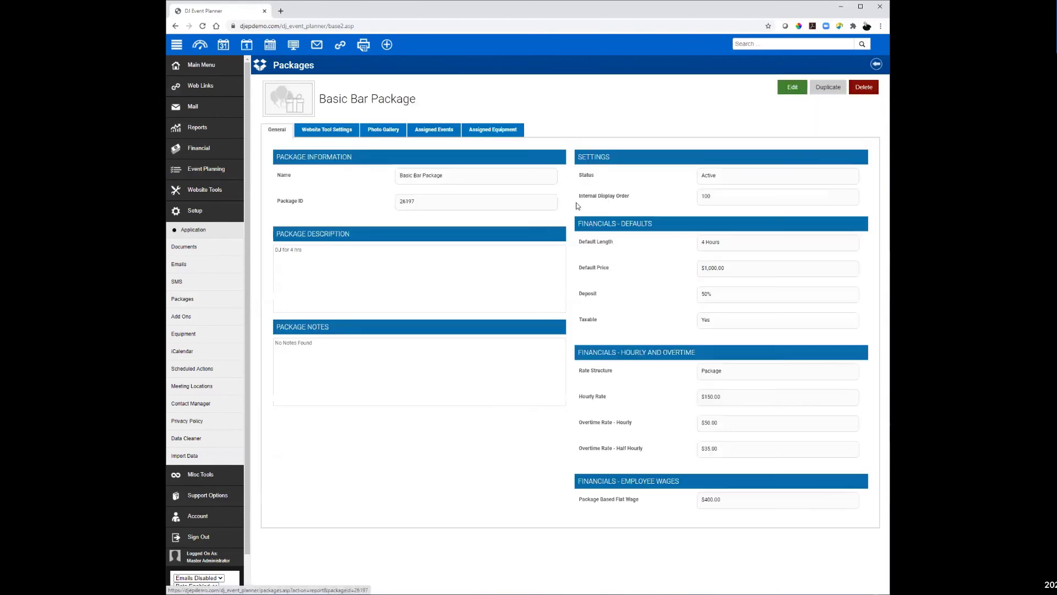
click(487, 134)
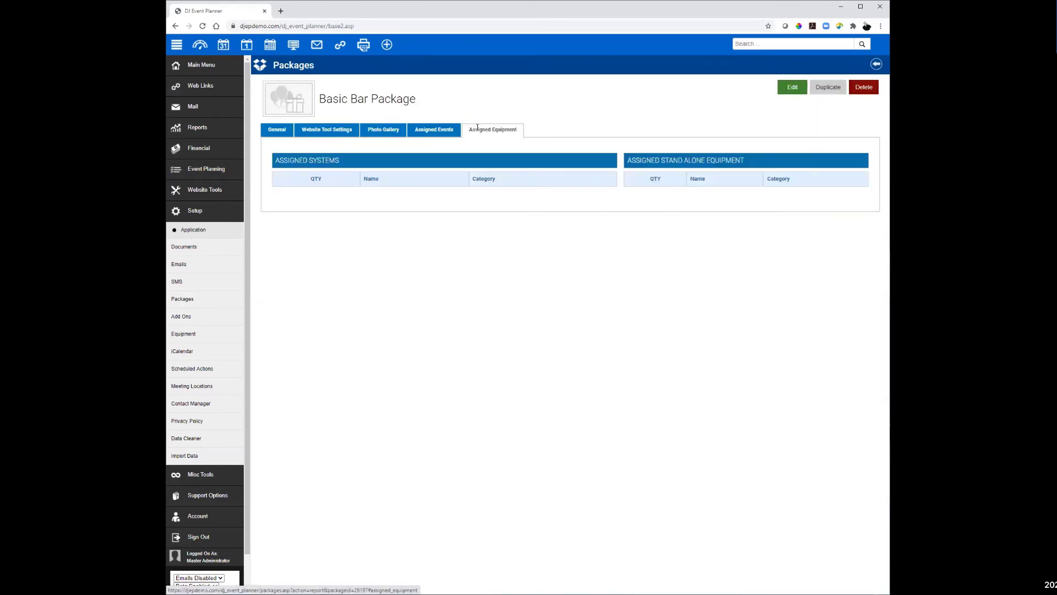
click(792, 91)
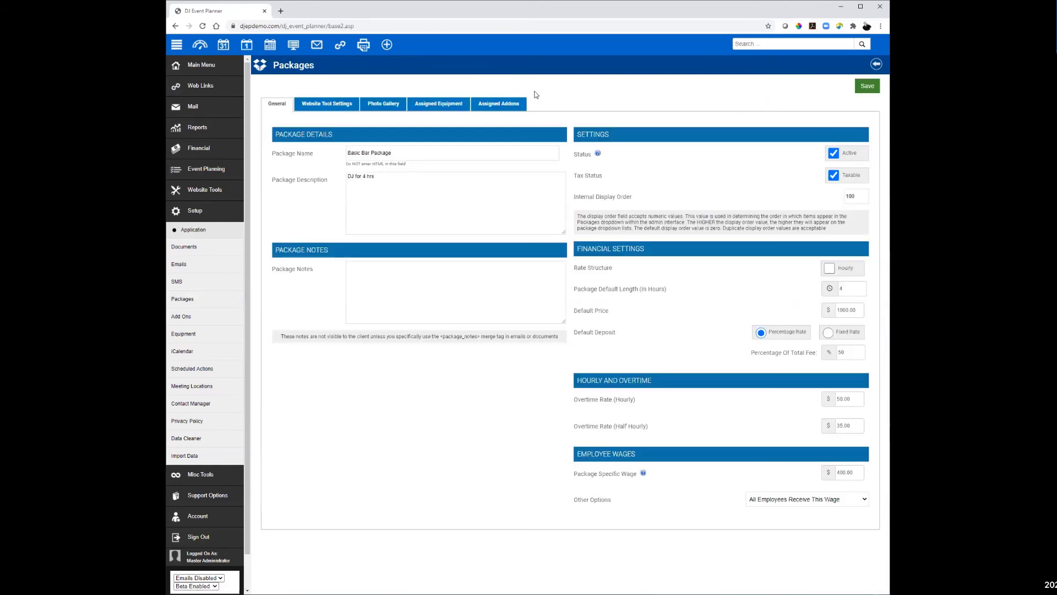
click(499, 104)
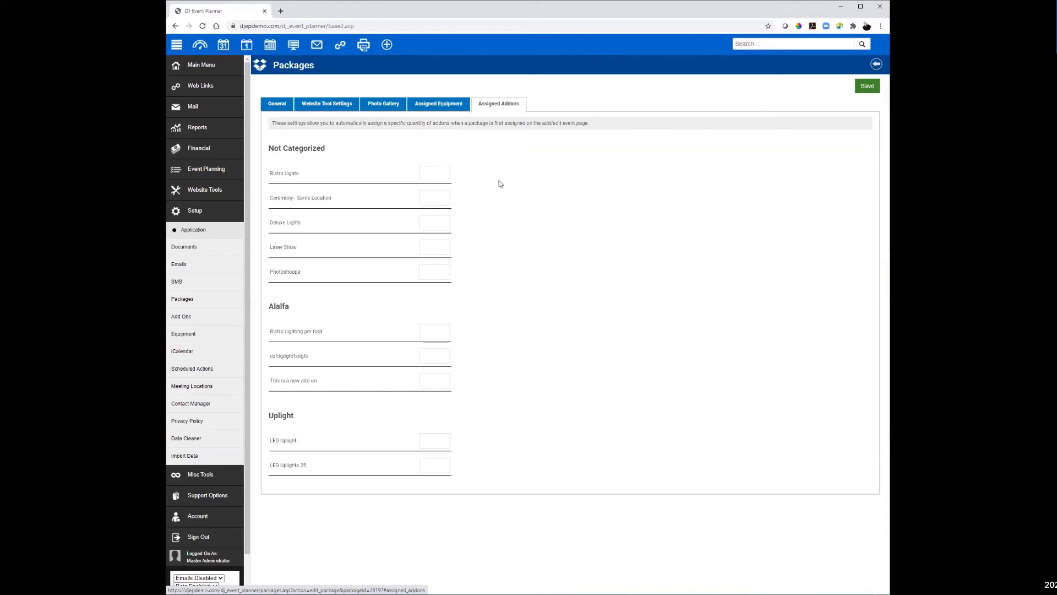
- Open the Bistro Lights add-on and examine its assigned equipment, including the LED Lights quantity in the edit form
click(182, 316)
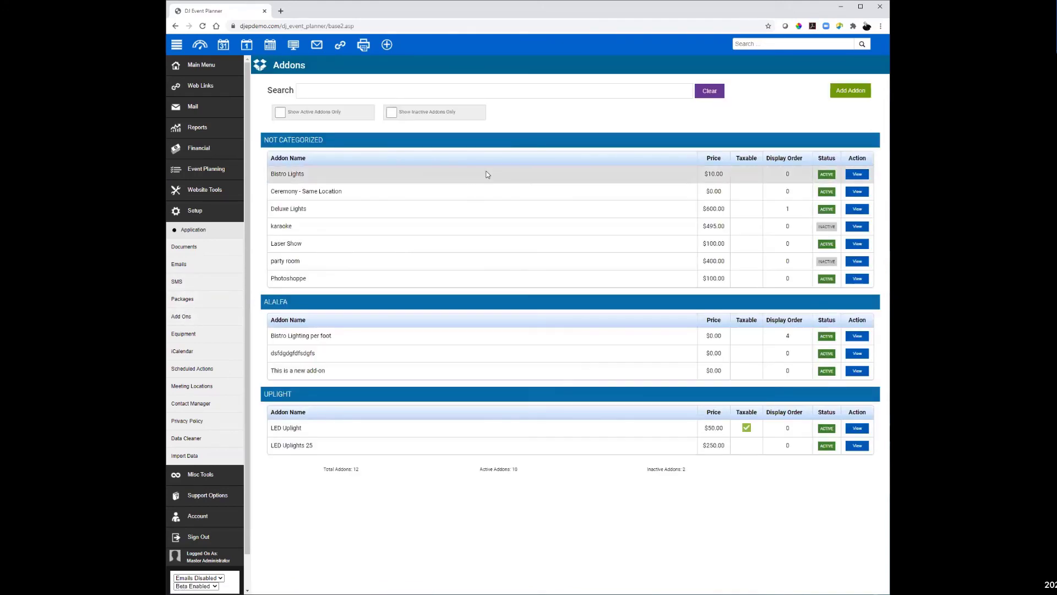
click(852, 174)
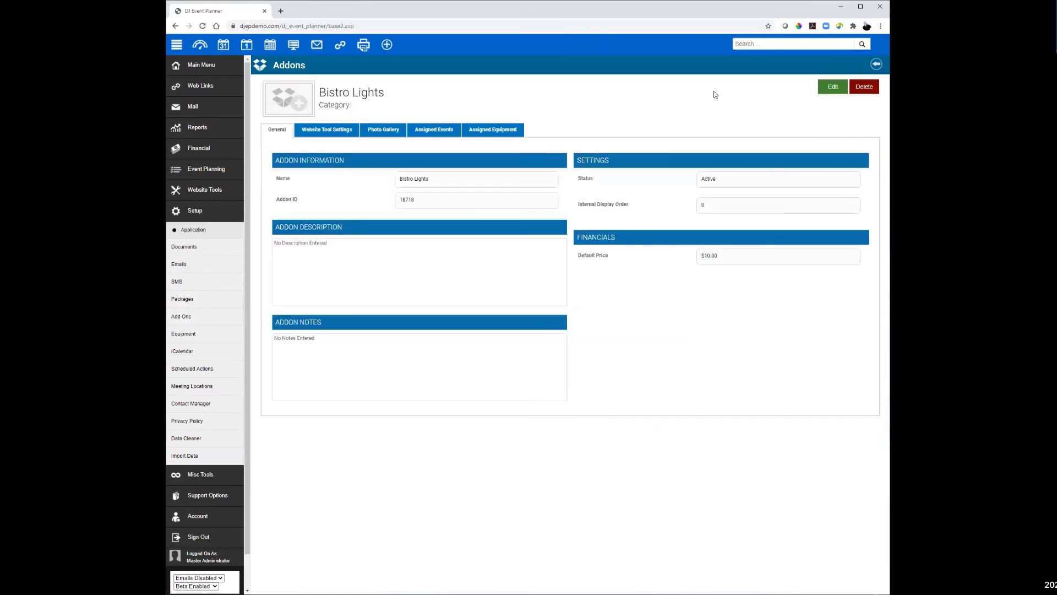
click(489, 129)
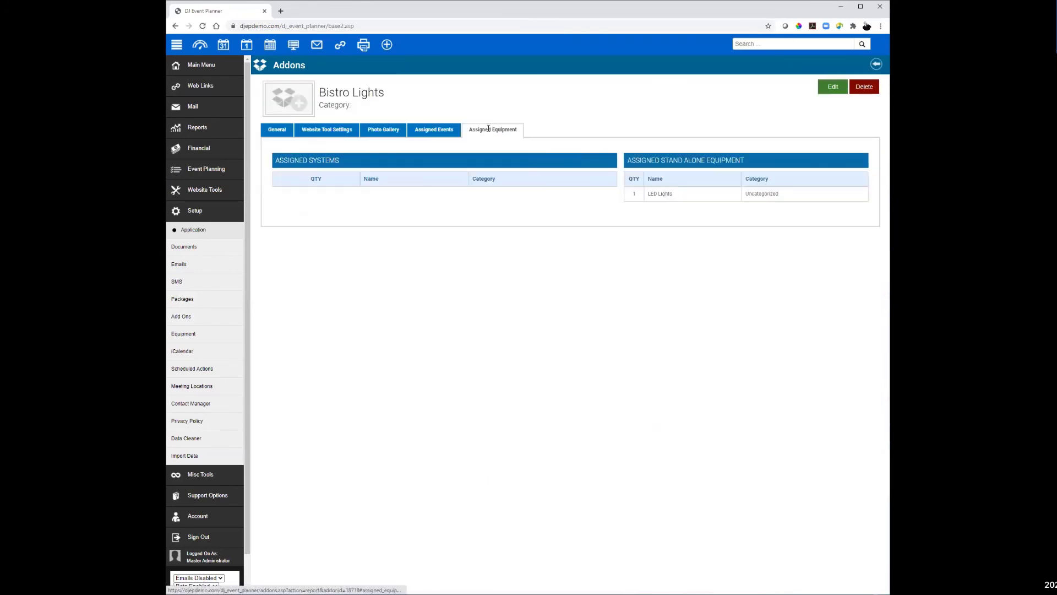
click(833, 86)
click(441, 104)
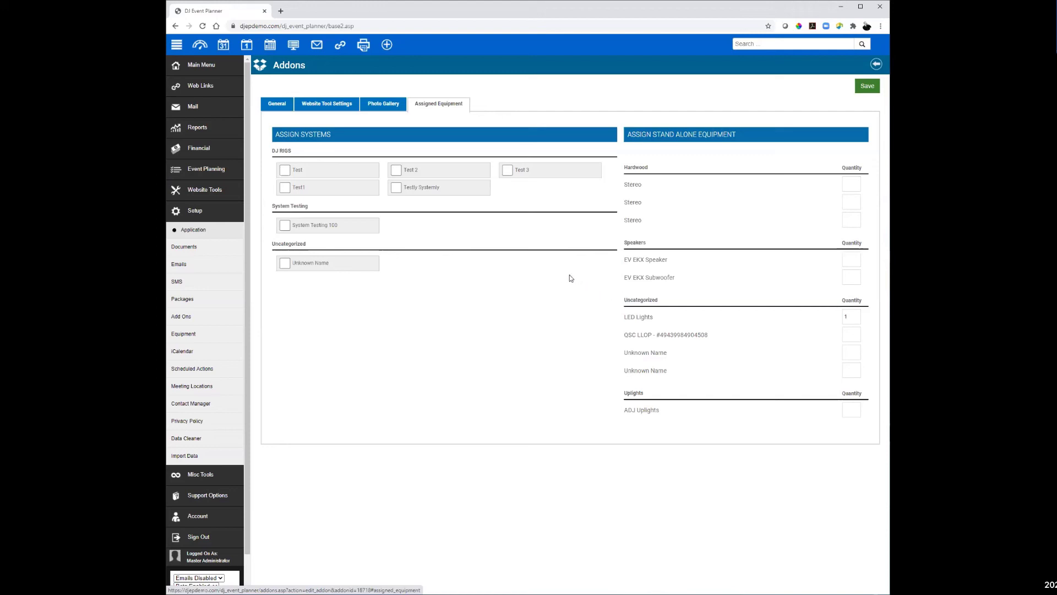
click(852, 316)
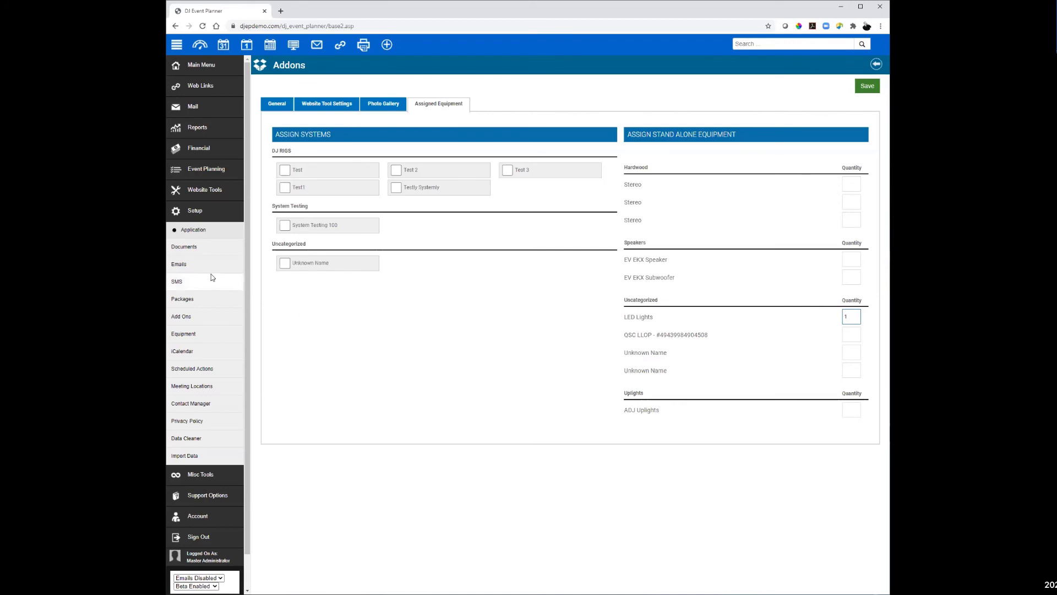
- Open the LED Uplight add-on from the add-ons list and review its assigned equipment
click(188, 316)
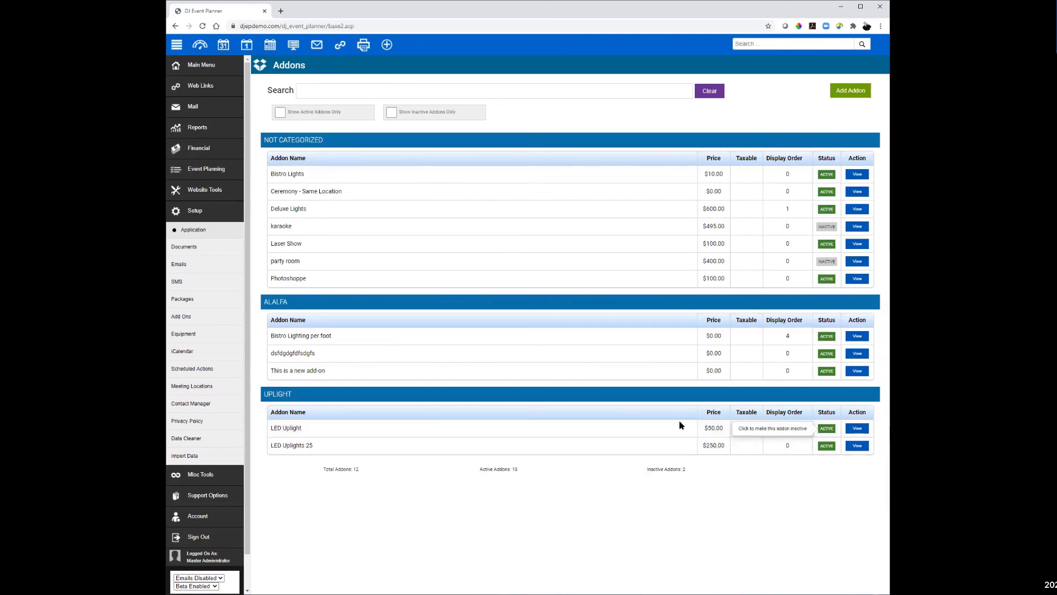
click(857, 428)
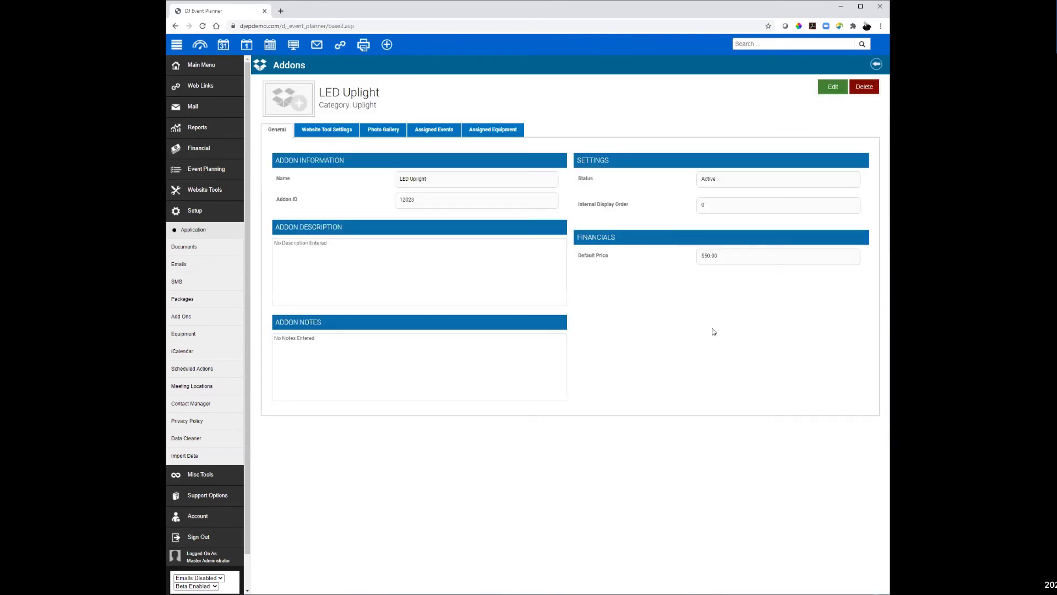
click(488, 132)
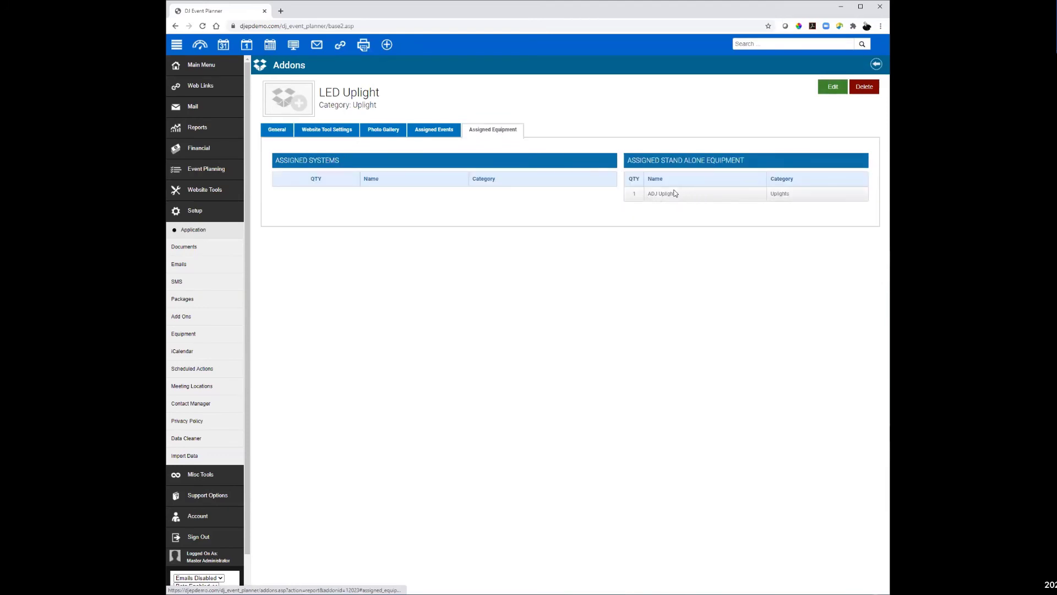
- Open the May 28, 2050 wedding from the events list and bring up its financials for editing
click(199, 66)
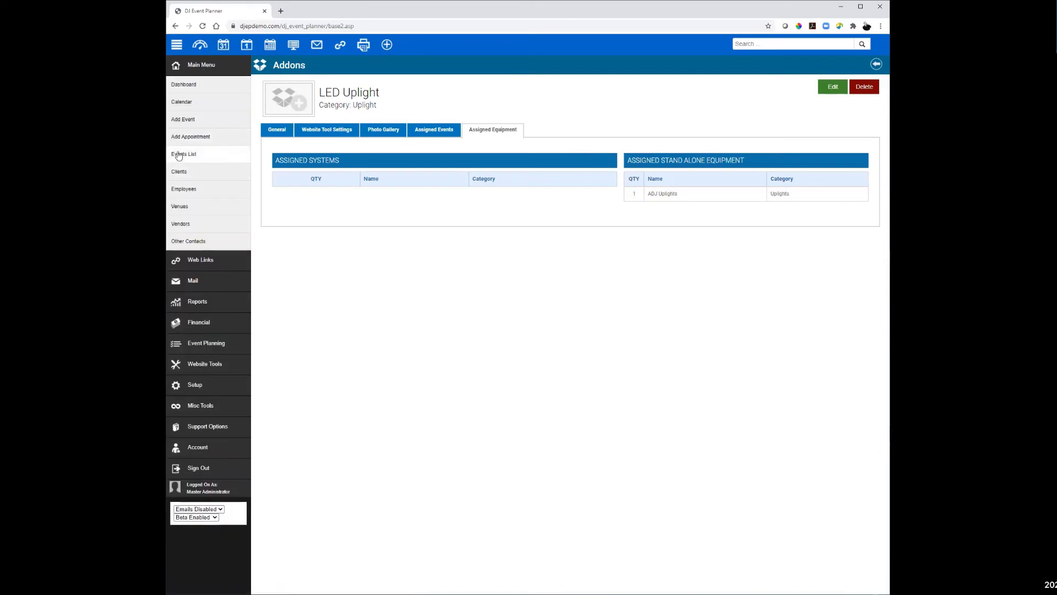
click(181, 155)
scroll(456, 309, down, 5)
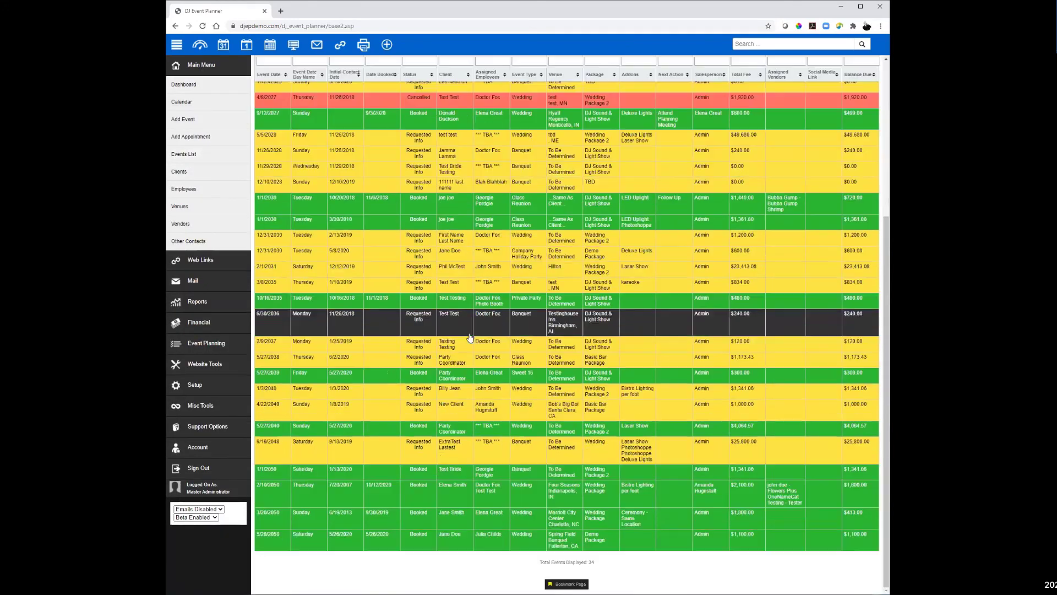
click(453, 541)
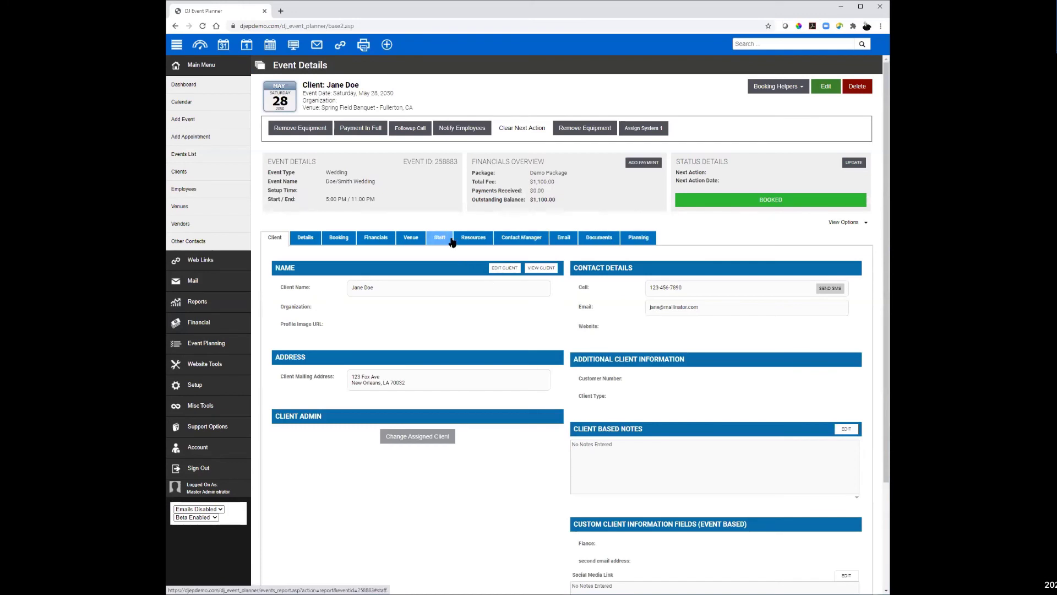
click(821, 88)
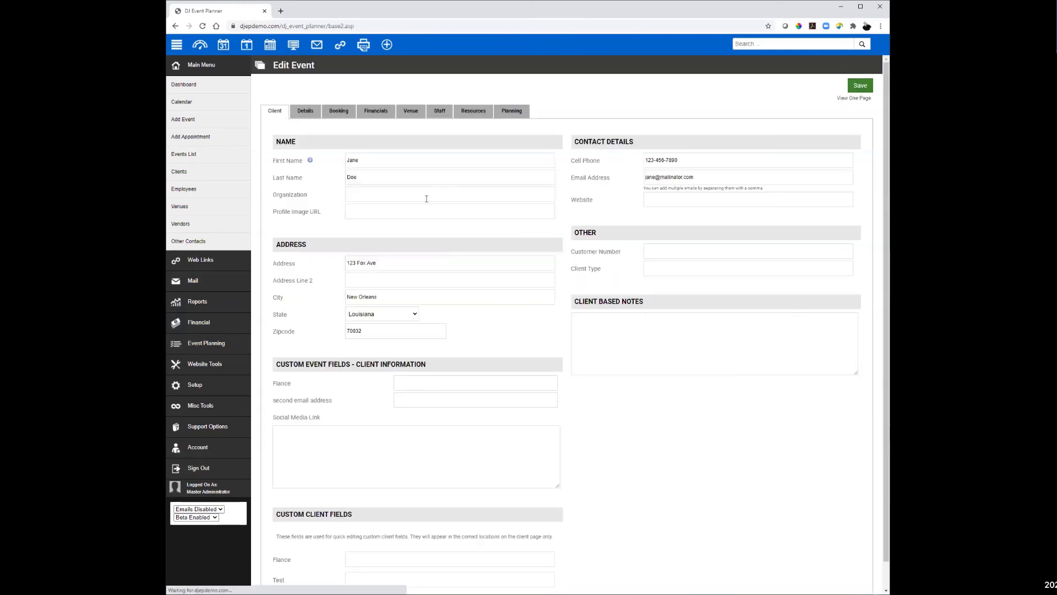
click(373, 113)
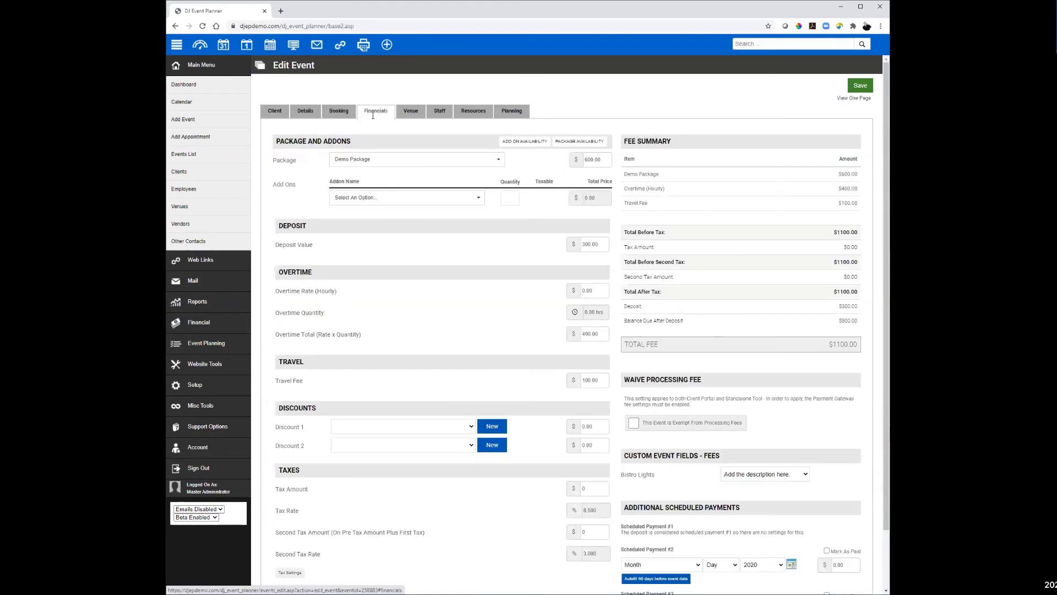
- Add the LED Uplight add-on to the event with a quantity of 10 and save the event
click(389, 198)
scroll(385, 298, down, 5)
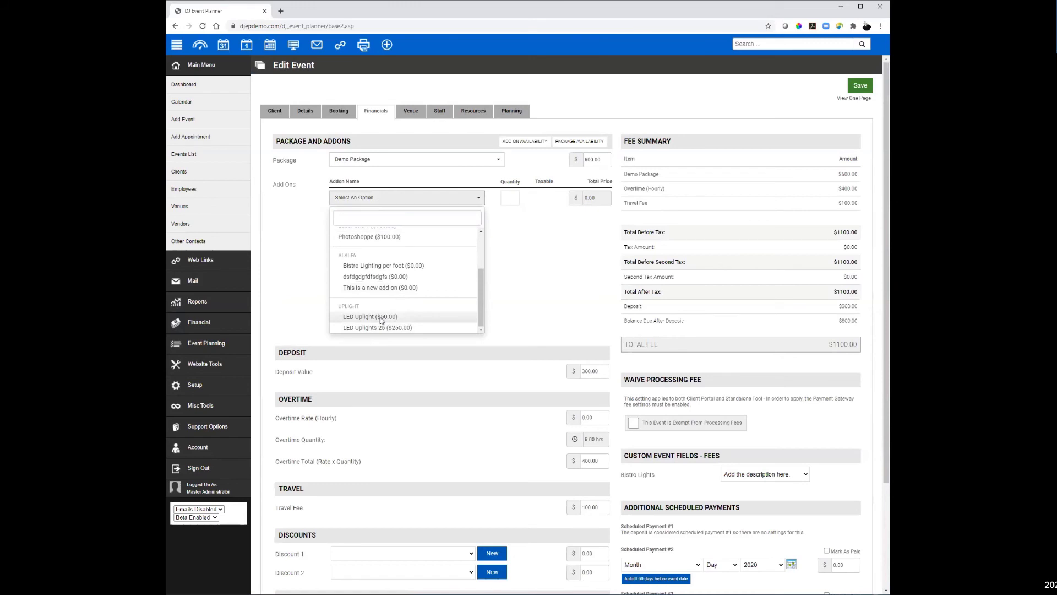
click(381, 318)
click(508, 197)
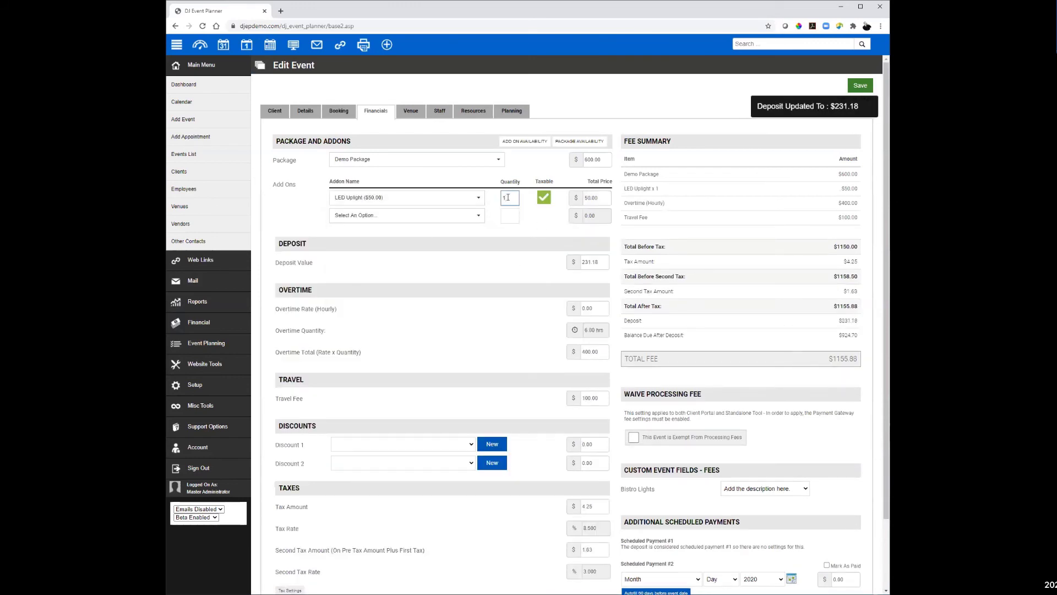
text(0)
click(860, 85)
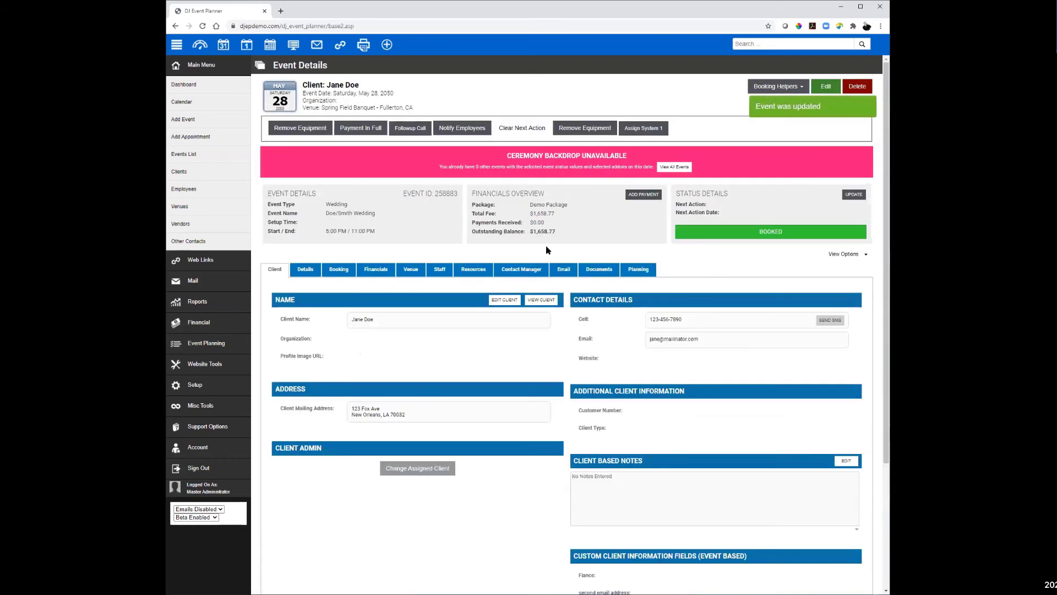
- Review the equipment assigned through the package and add-on under the event's resources
click(473, 270)
scroll(614, 449, down, 1)
scroll(614, 449, down, 3)
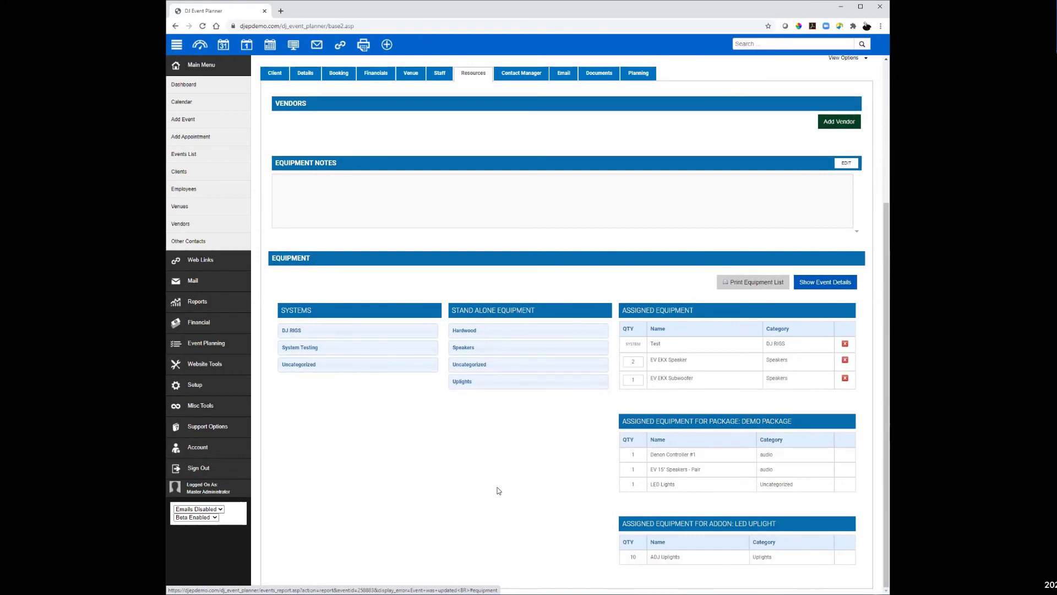
- Open the LED Uplights 25 add-on from the add-on setup, review its assigned equipment, and return to the add-ons list
click(197, 387)
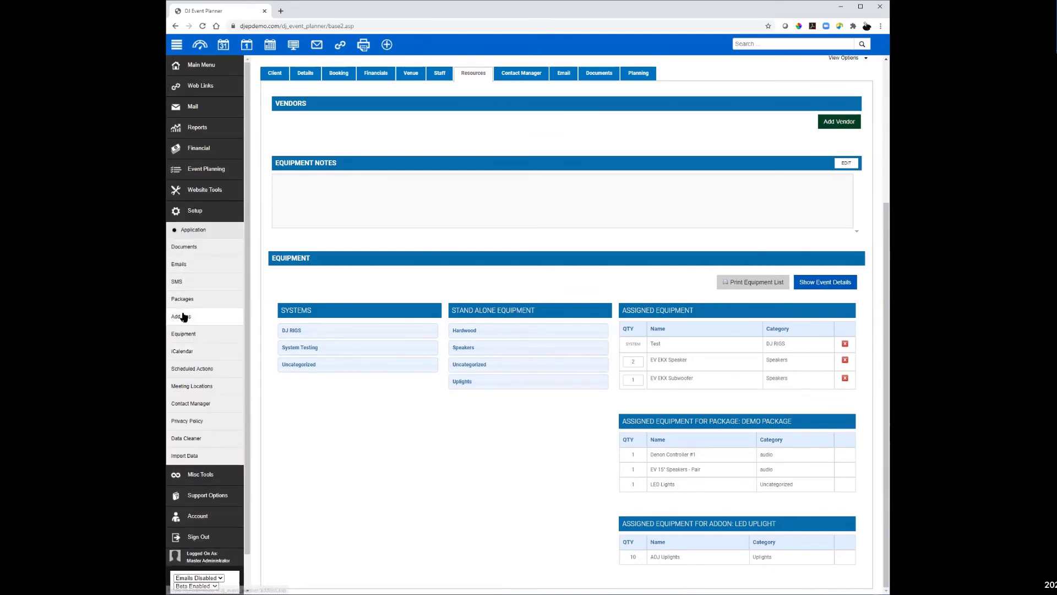
click(204, 317)
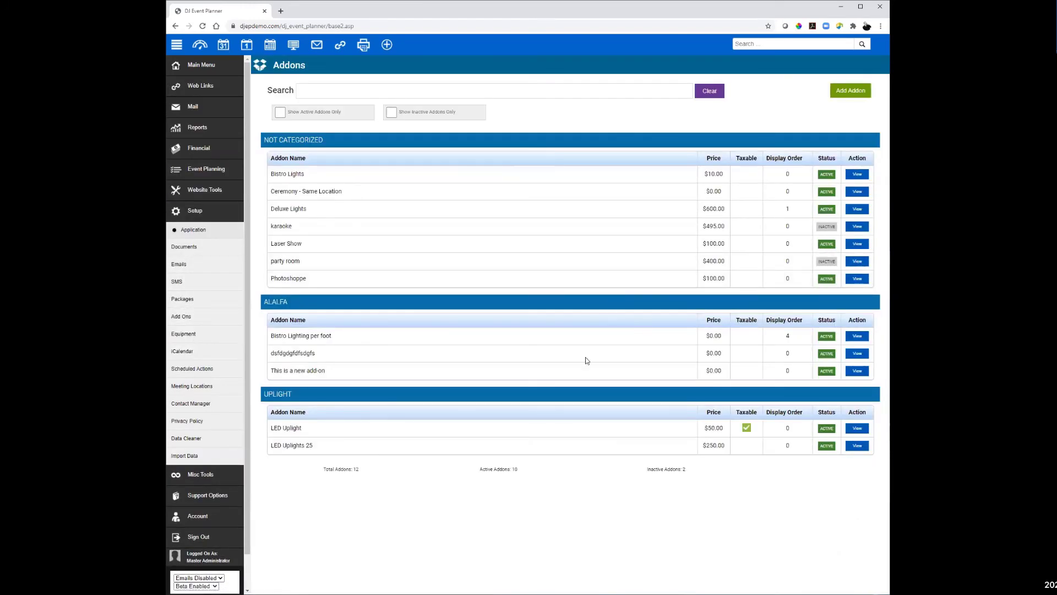
click(858, 446)
click(492, 130)
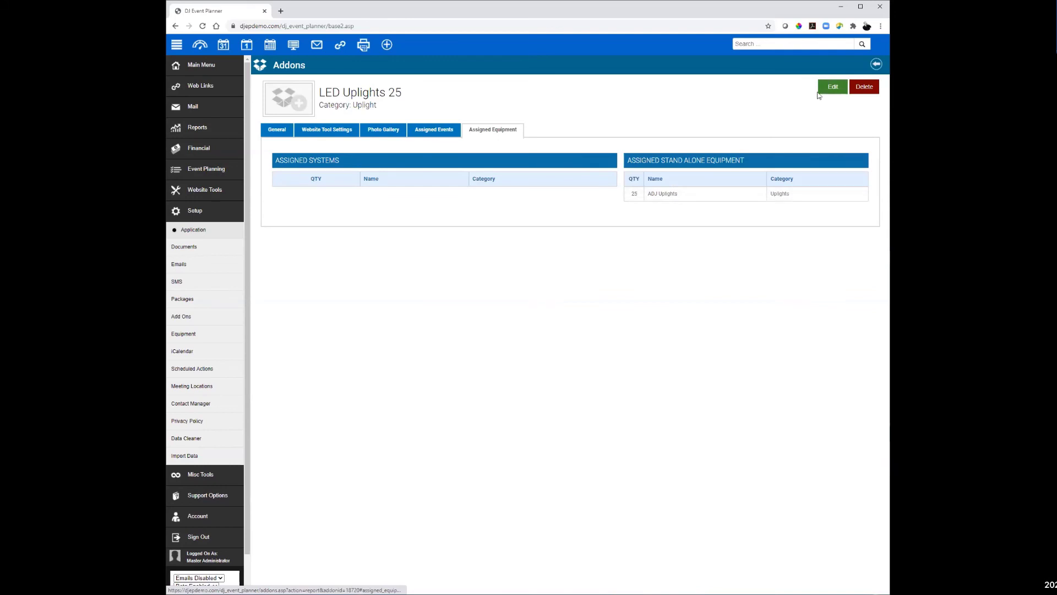
click(876, 65)
- Reopen the May 28, 2050 wedding and check the availability of the stand-alone Uplights equipment under its resources
click(204, 66)
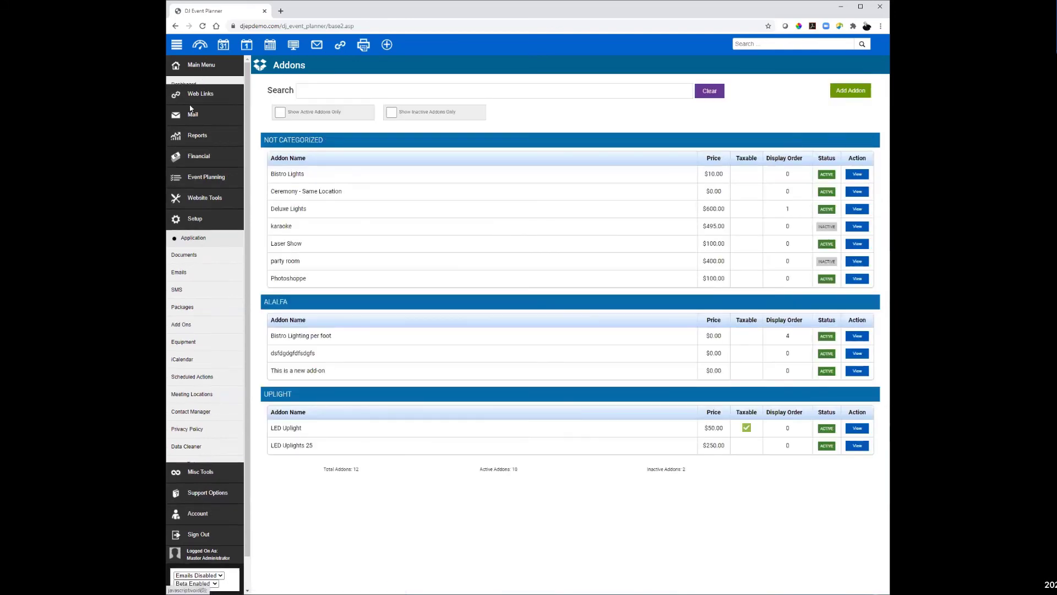
click(183, 154)
scroll(405, 309, down, 5)
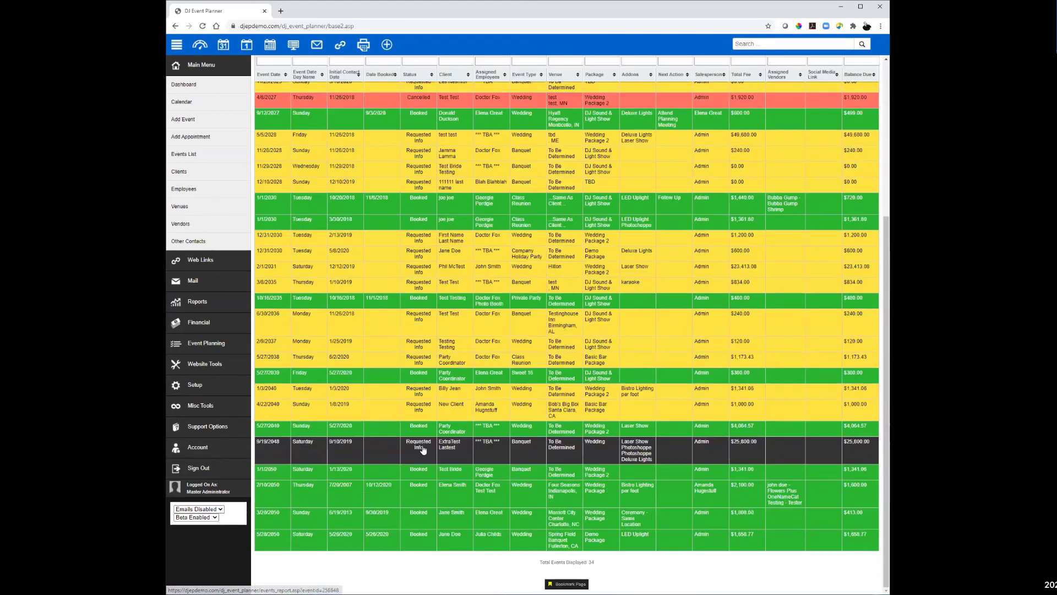
click(583, 259)
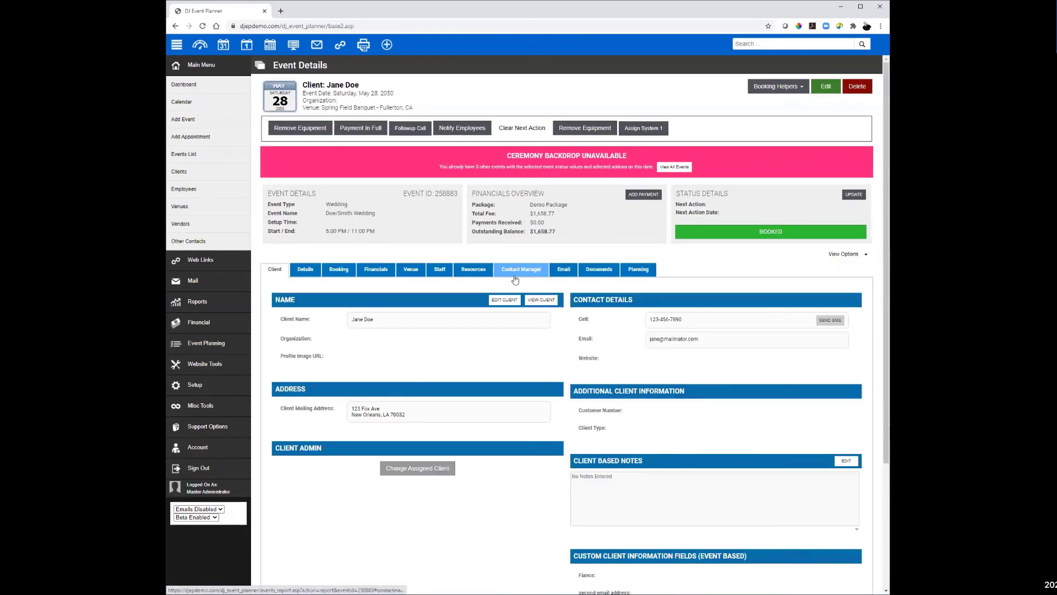
click(473, 269)
scroll(496, 440, down, 3)
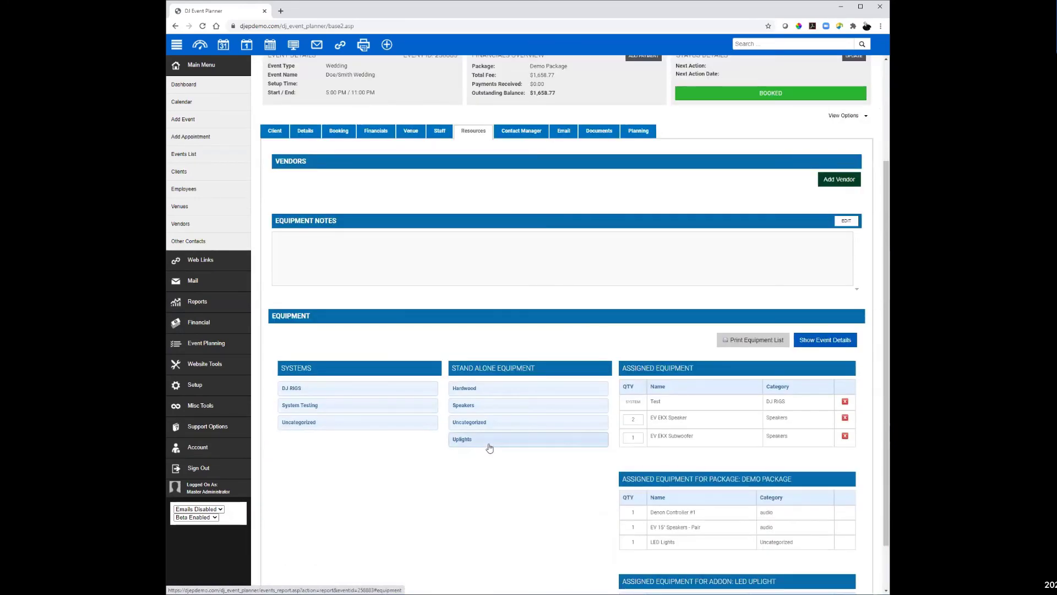
click(488, 441)
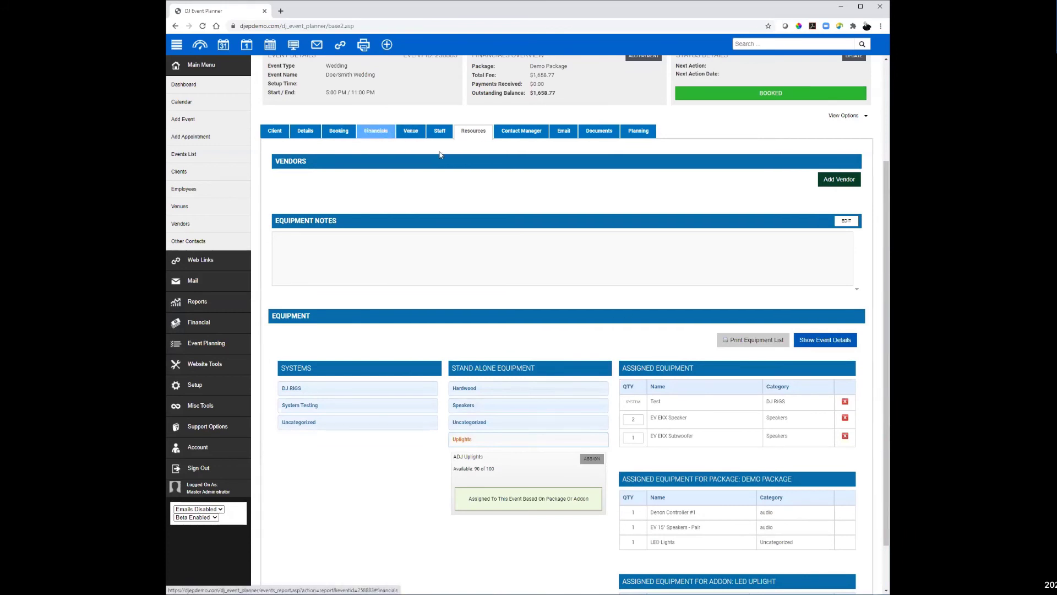
- Edit the event's financials and add the LED Uplights 25 add-on below the existing LED Uplight add-on
click(392, 130)
click(826, 87)
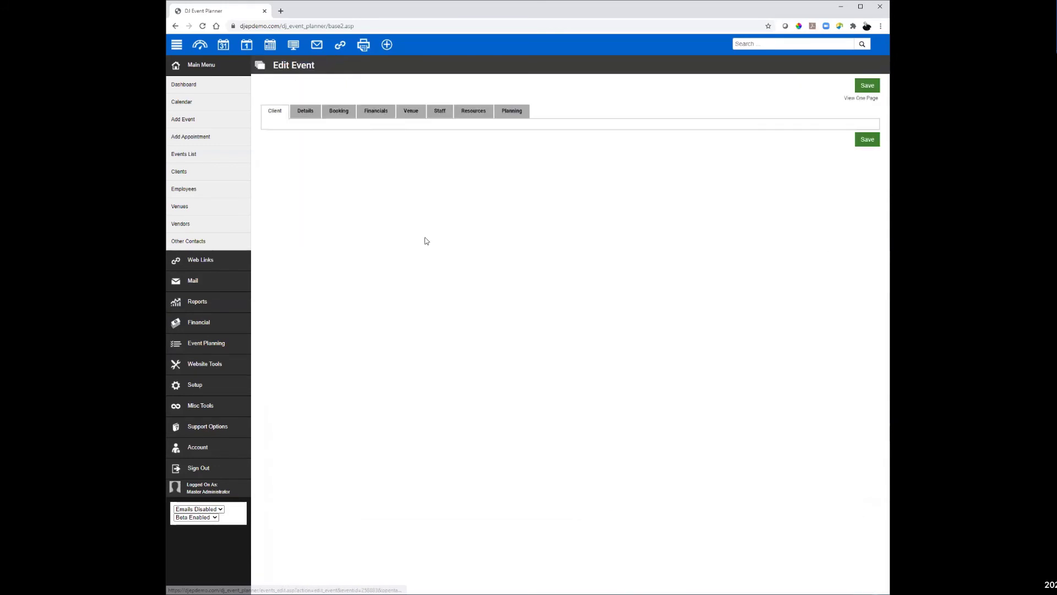
click(384, 215)
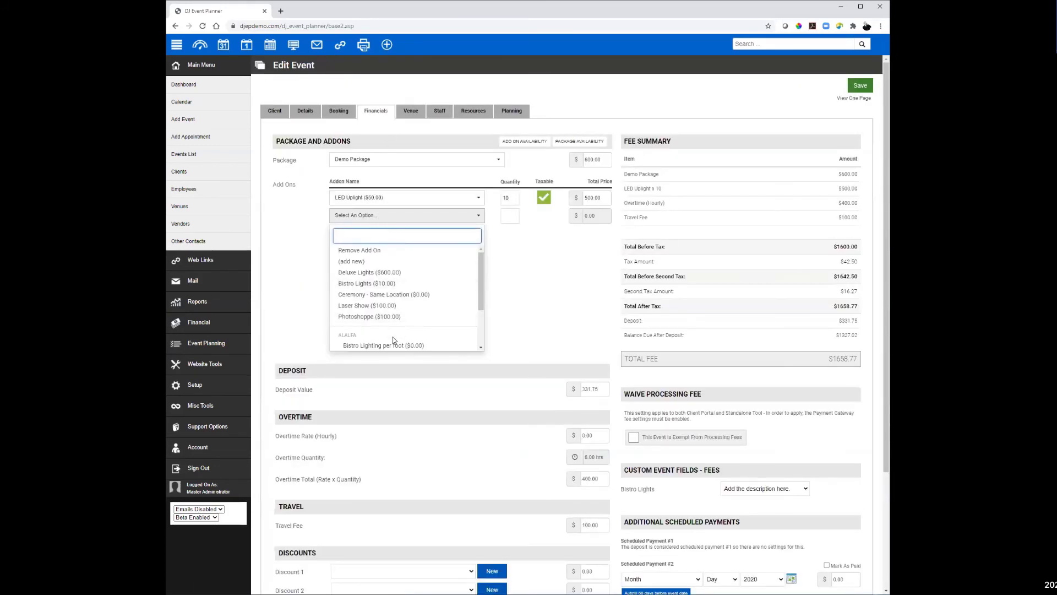
scroll(392, 297, down, 5)
click(385, 345)
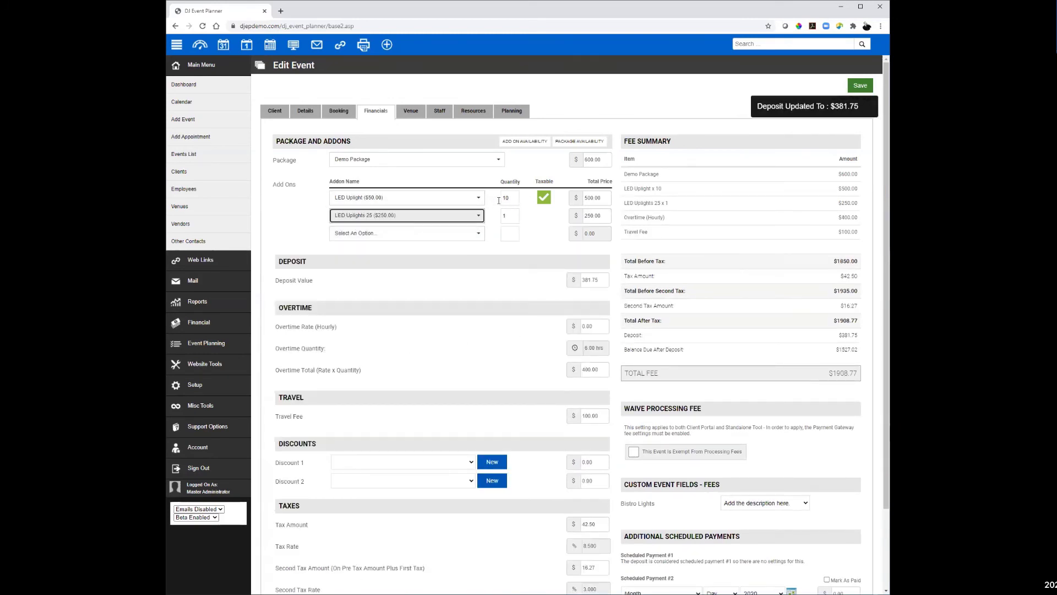
- Save the event's add-on changes and review the equipment assigned through both uplight add-ons under its resources
click(857, 88)
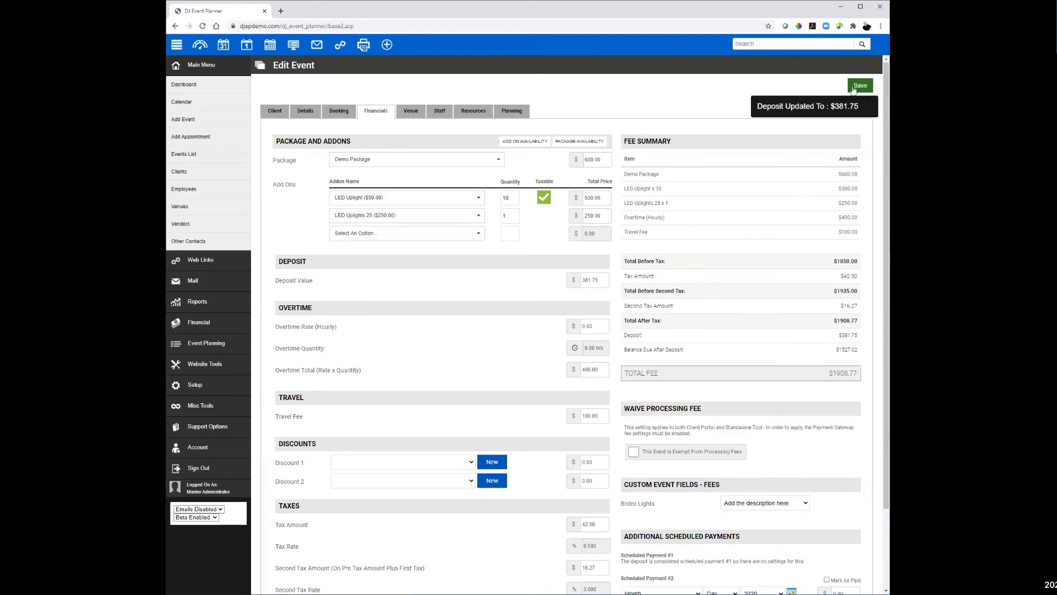
click(474, 270)
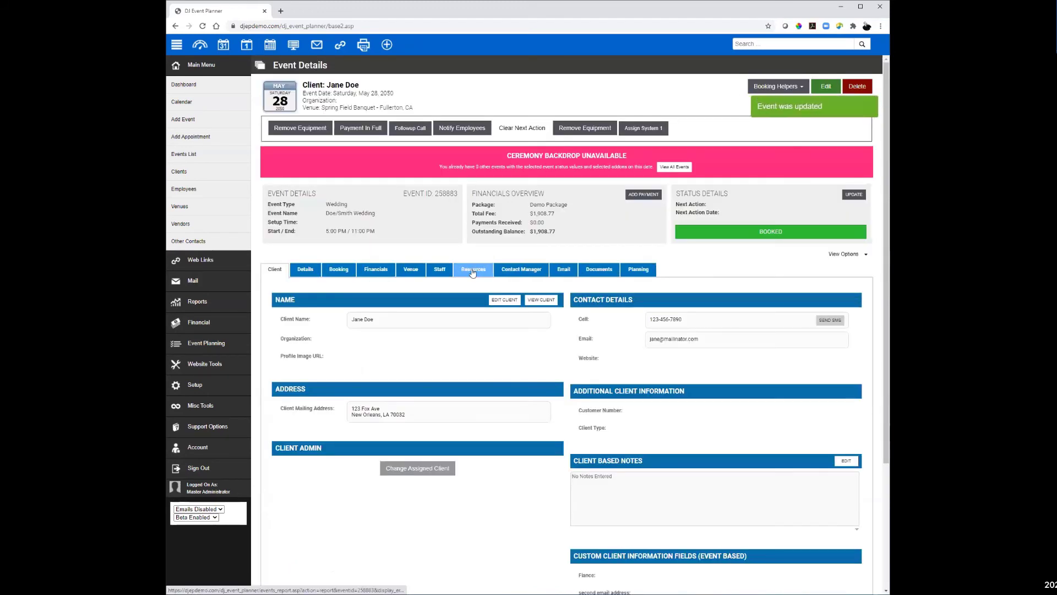
scroll(615, 355, down, 5)
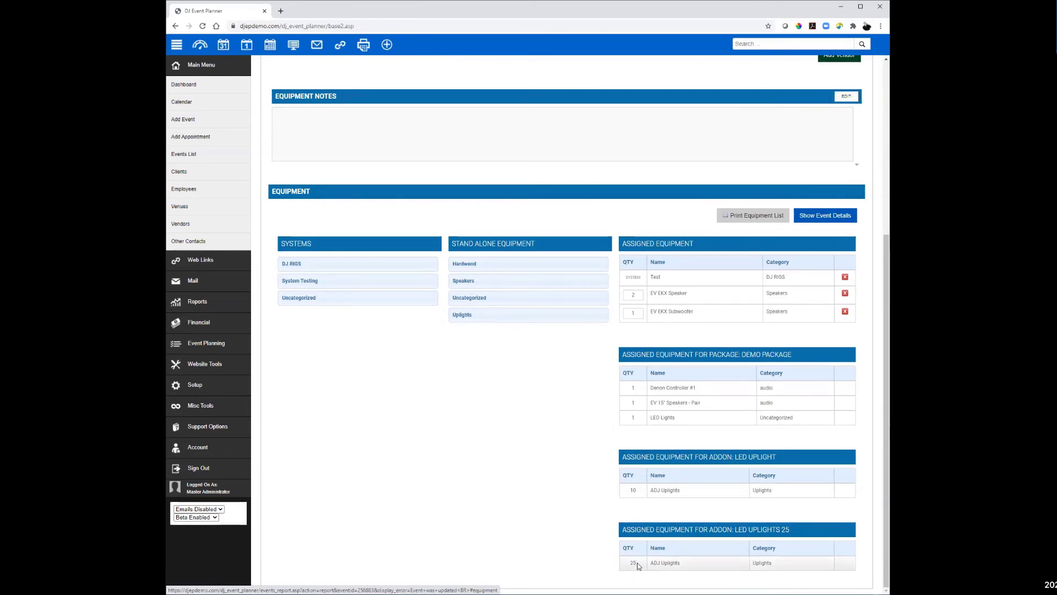
drag(626, 564, 614, 492)
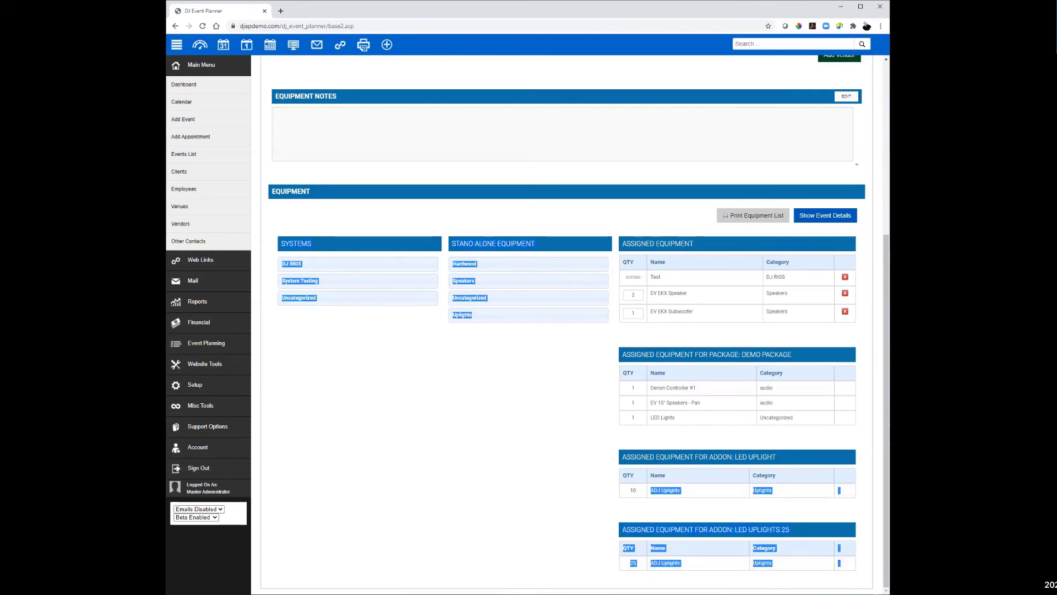
click(637, 492)
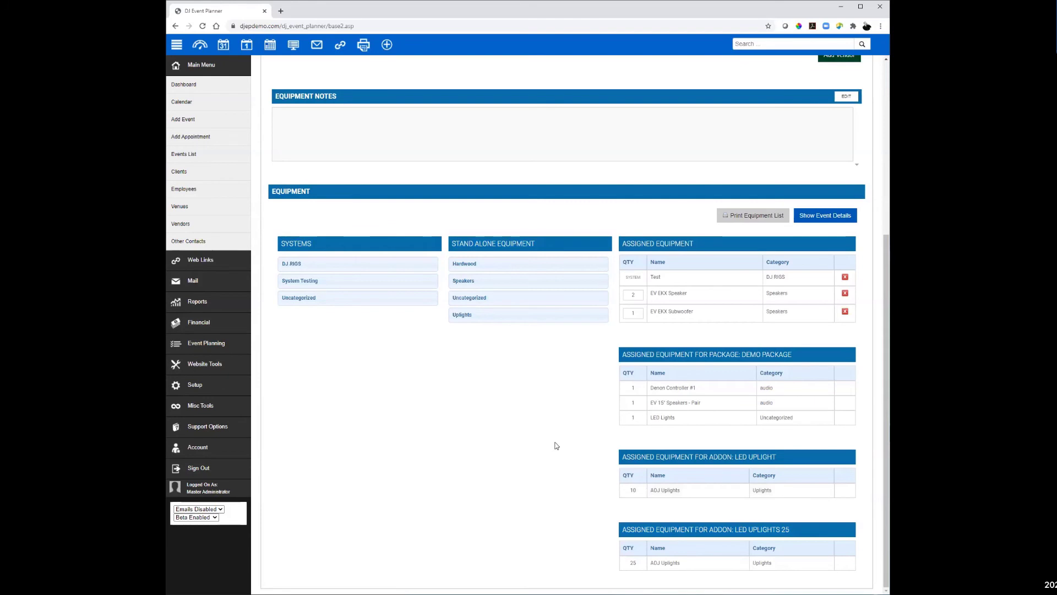
- Open the Assign System 1 booking helper for editing from the application setup
click(212, 385)
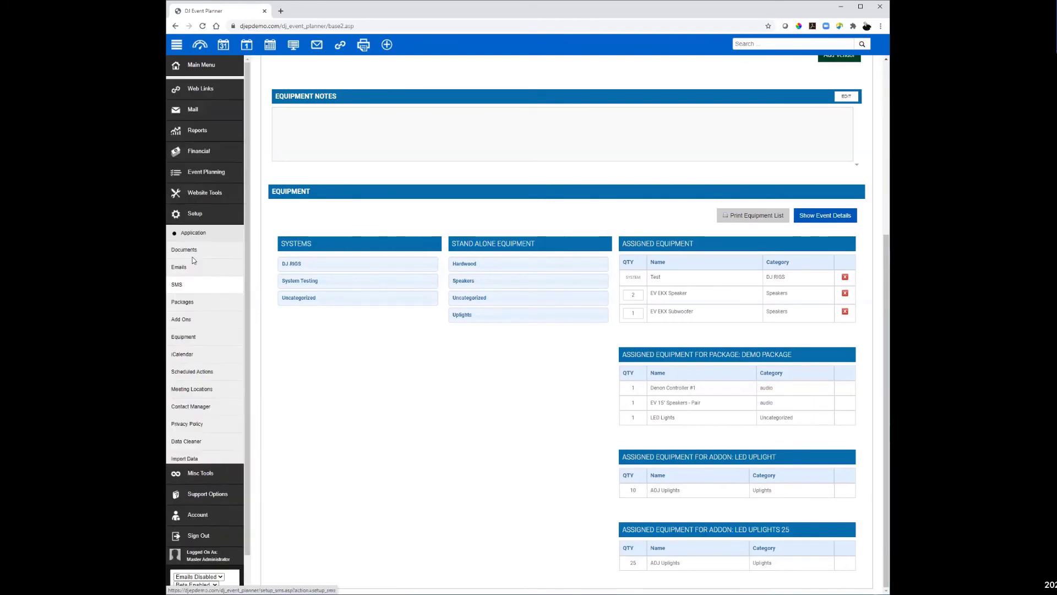
click(186, 317)
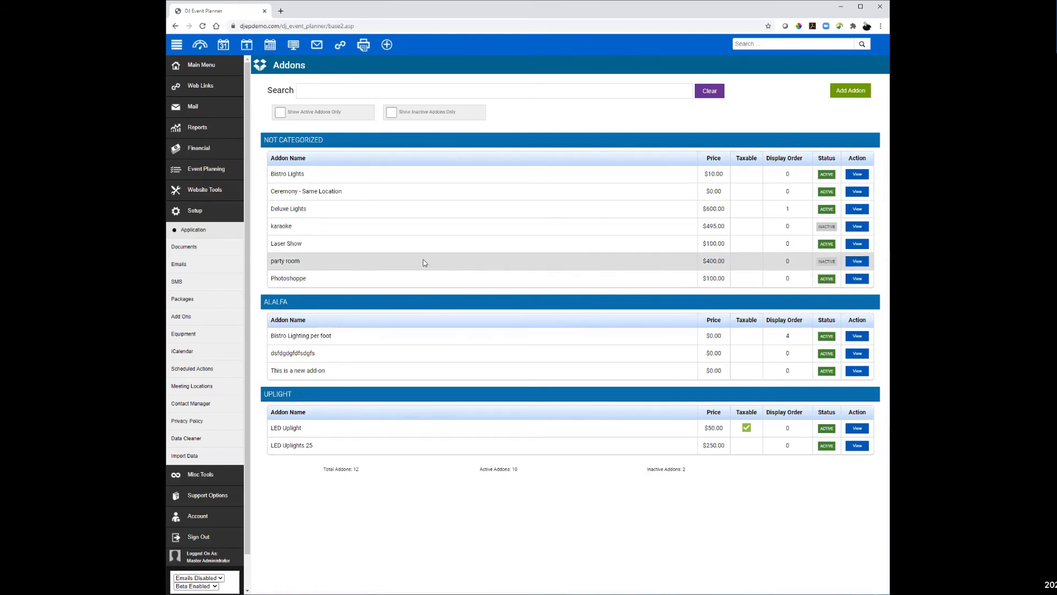
click(192, 230)
click(205, 416)
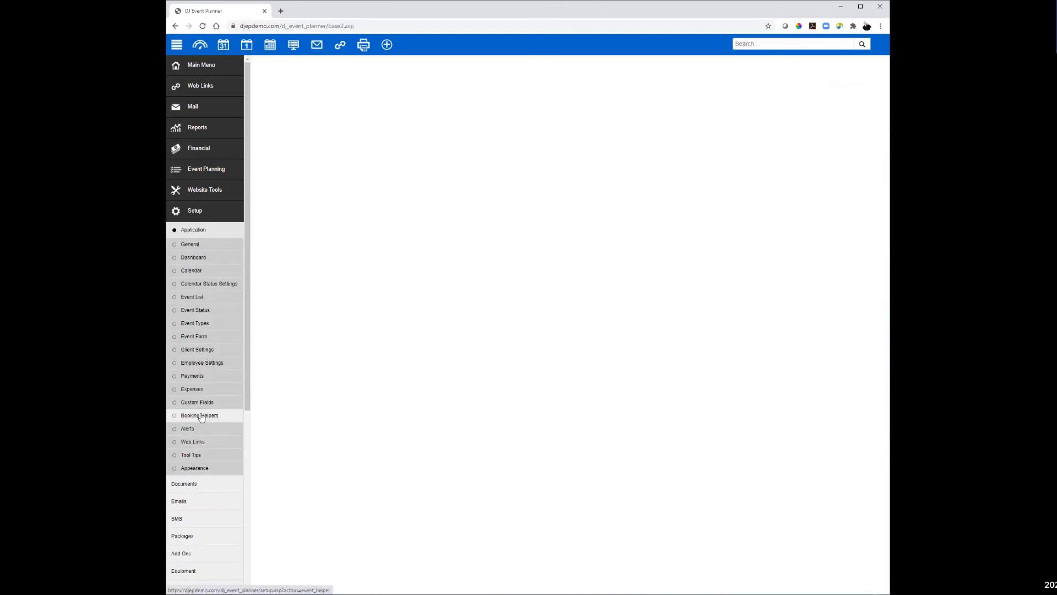
scroll(477, 474, down, 1)
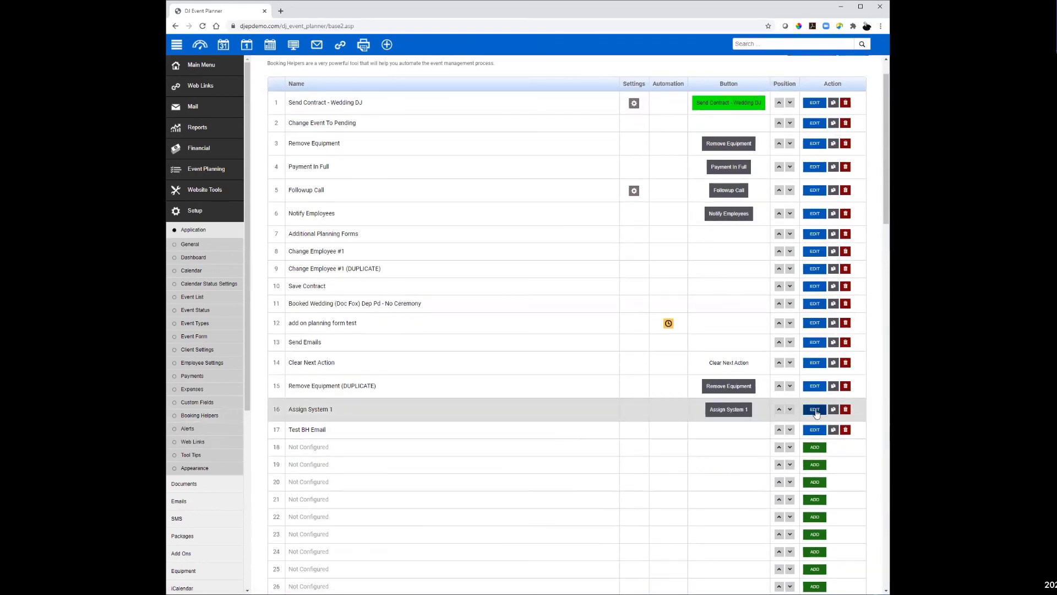
click(815, 410)
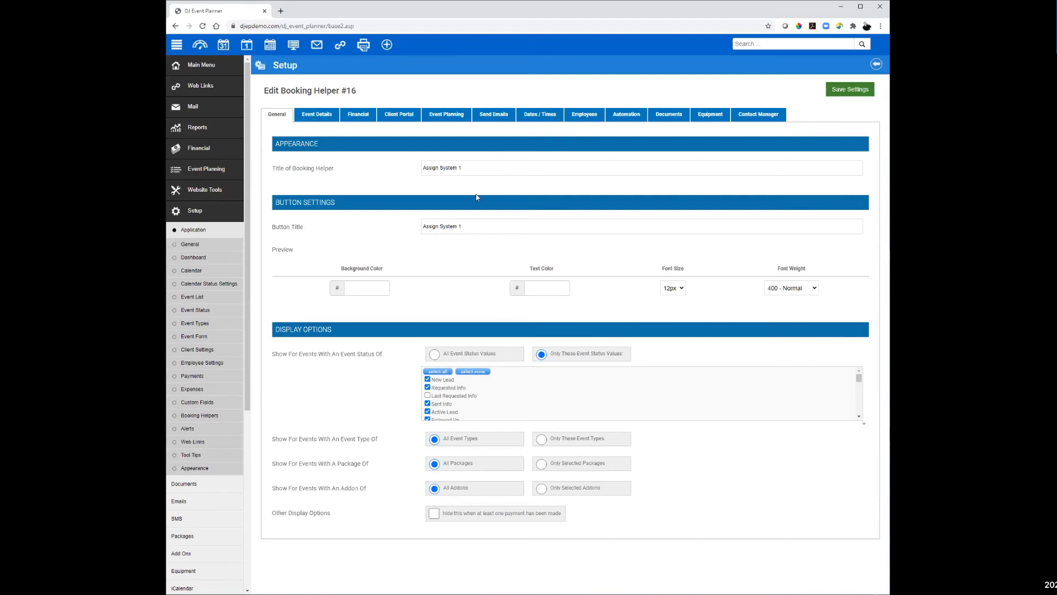
- Give the Assign System 1 button a blue background and set its text color to FFFFFF
click(371, 286)
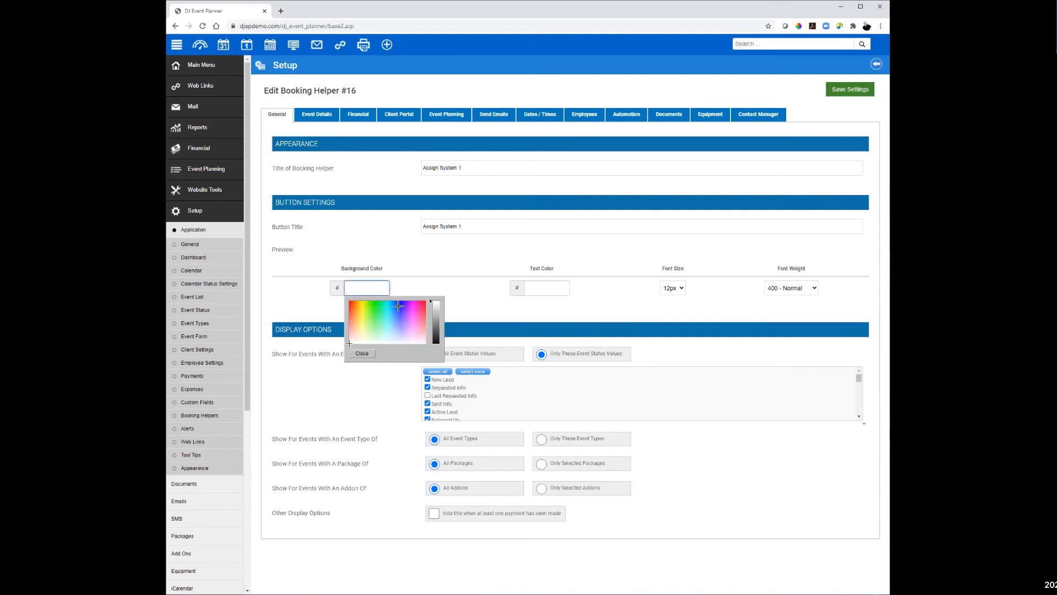
click(398, 304)
click(540, 286)
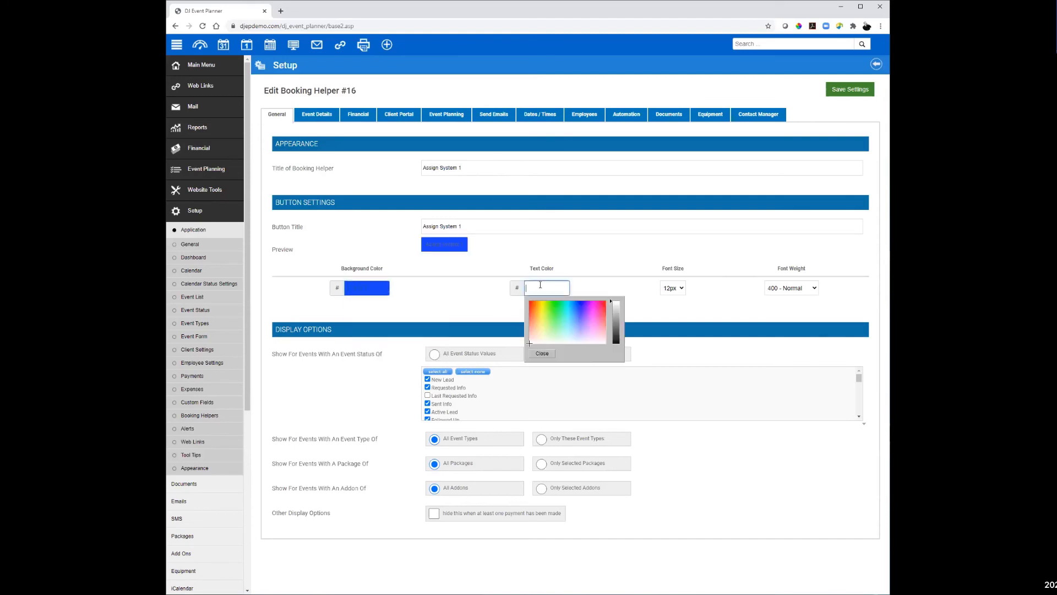
text(FFFFFF)
click(632, 249)
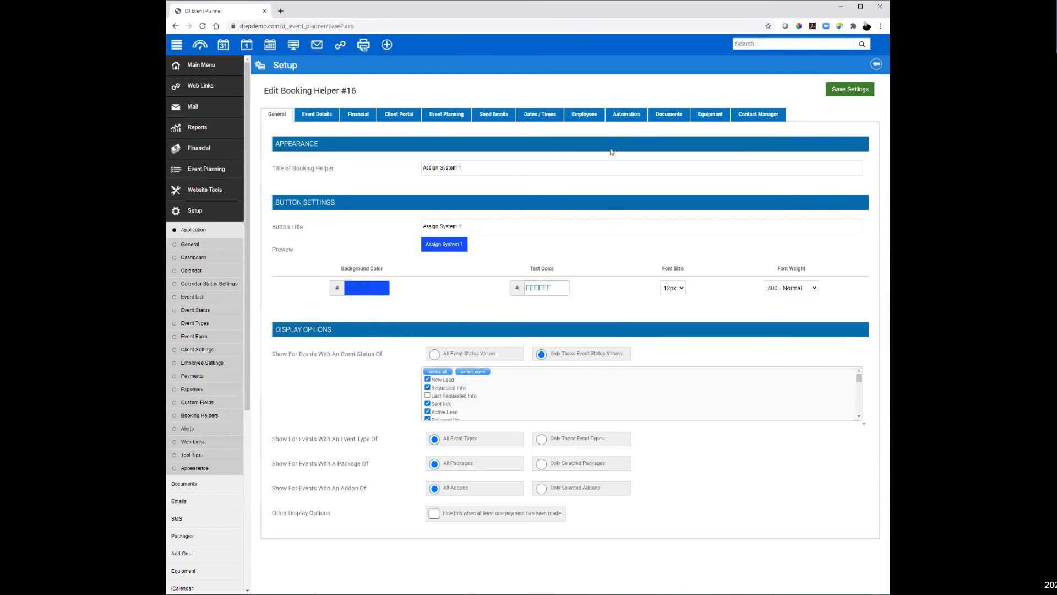
- Set the helper to remove all previously assigned equipment, assign 2 EV EKX Speakers, 1 EV EKX Subwoofer and 1 first-listed Stereo, clear ADJ Uplights, and save
click(711, 116)
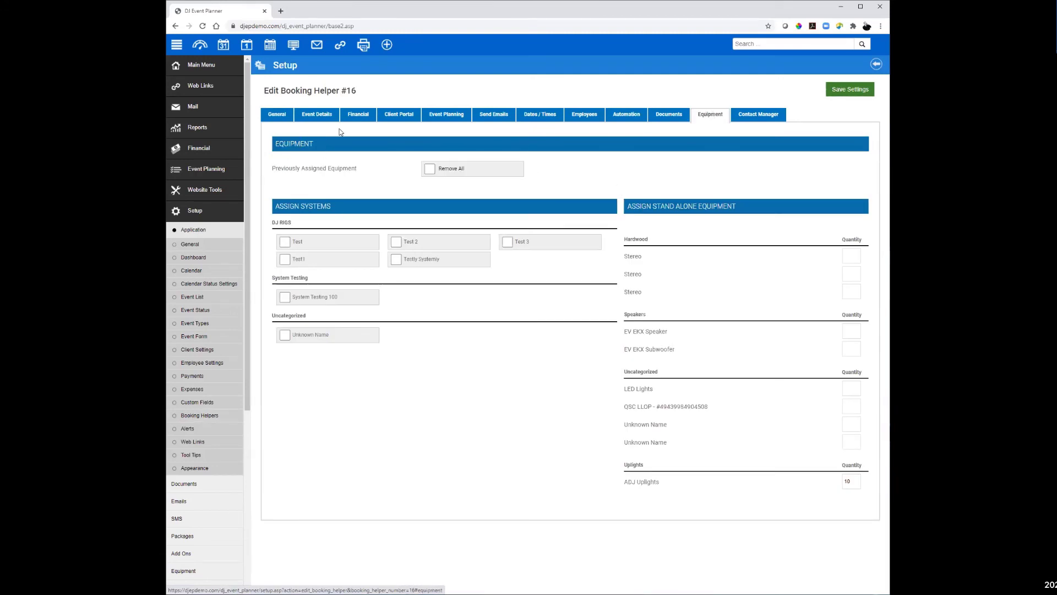
click(430, 169)
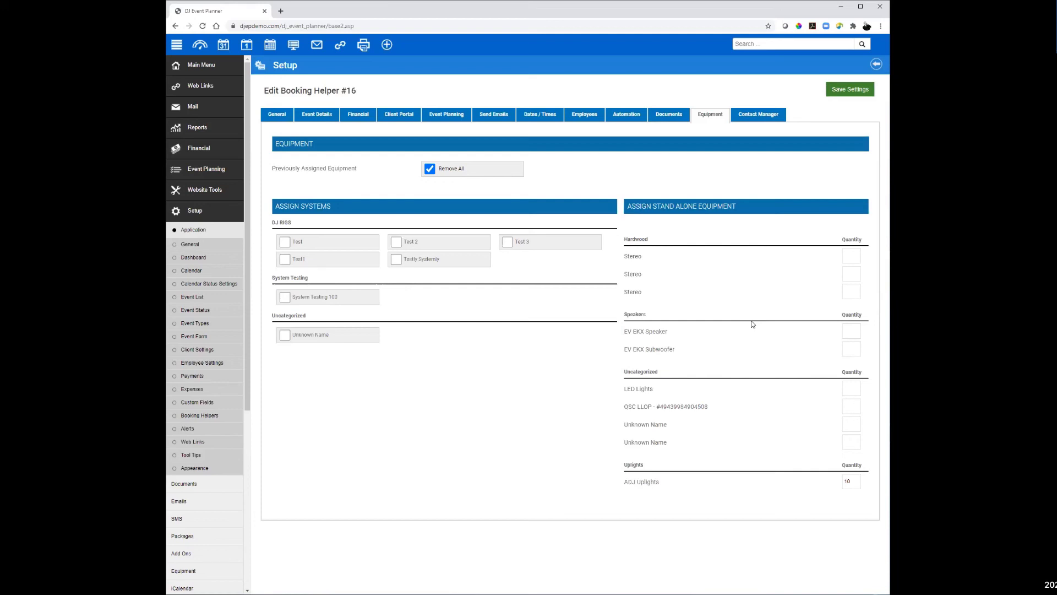
click(856, 328)
text(2)
key(Tab)
text(1)
key(Tab)
click(850, 253)
double_click(852, 481)
key(BackSpace)
click(851, 90)
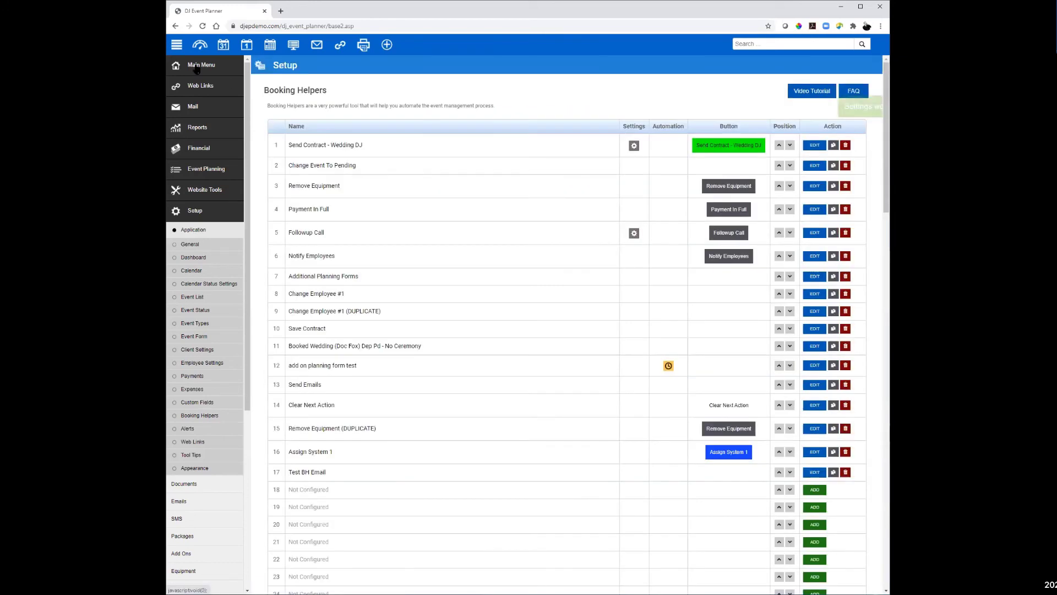
- Reopen the May 28, 2050 wedding from the events list and run the Assign System 1 booking helper on it
click(196, 68)
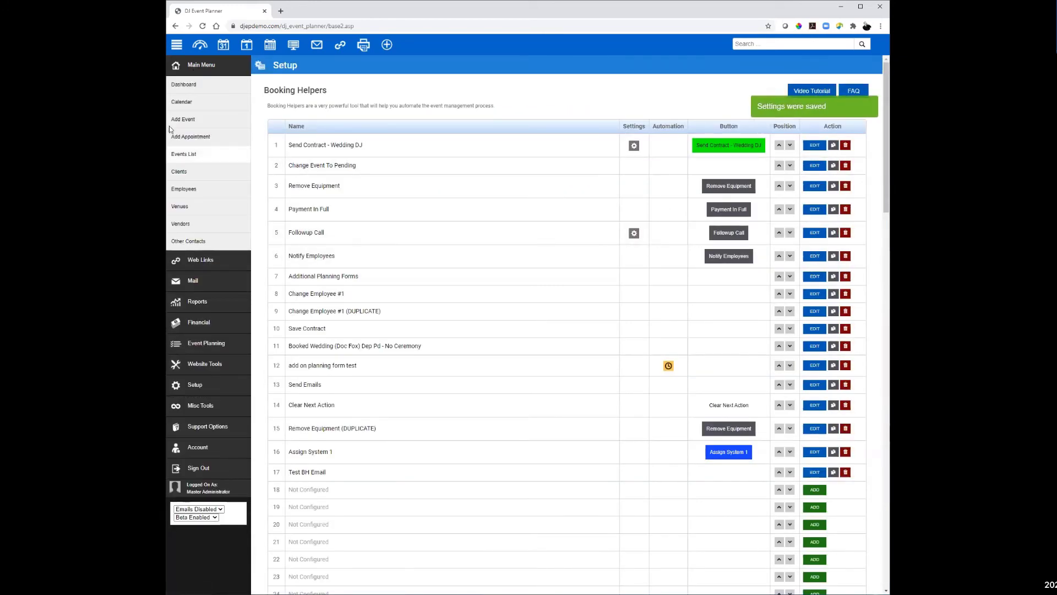
click(188, 156)
scroll(394, 496, down, 10)
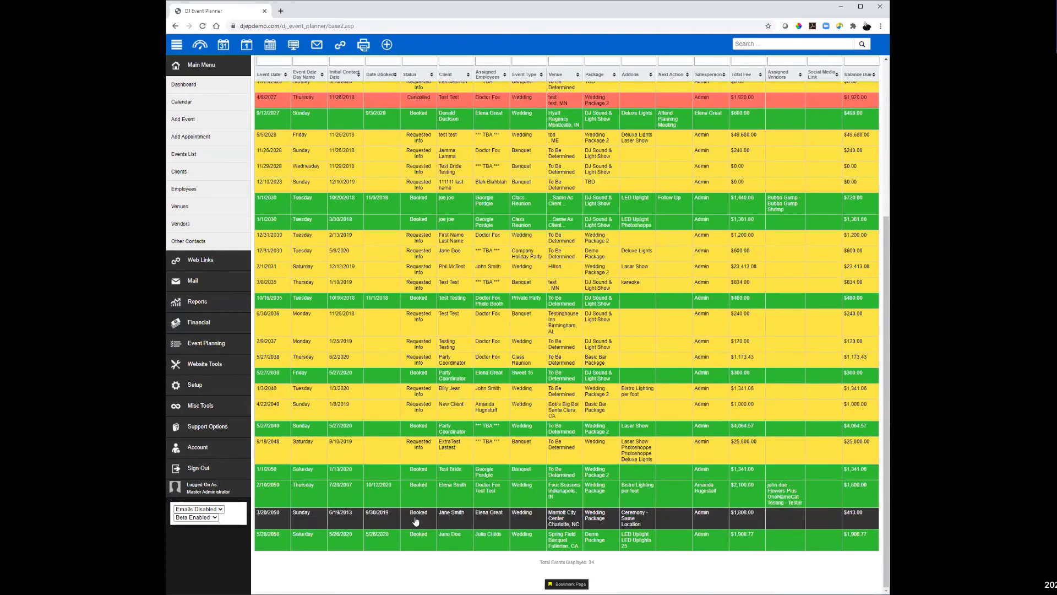
click(395, 547)
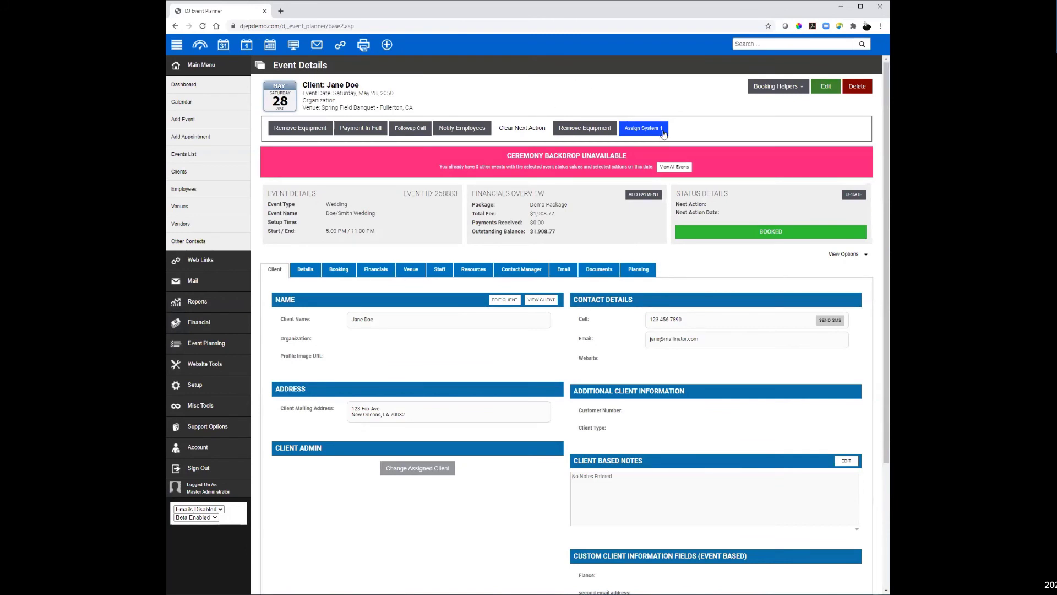
click(653, 131)
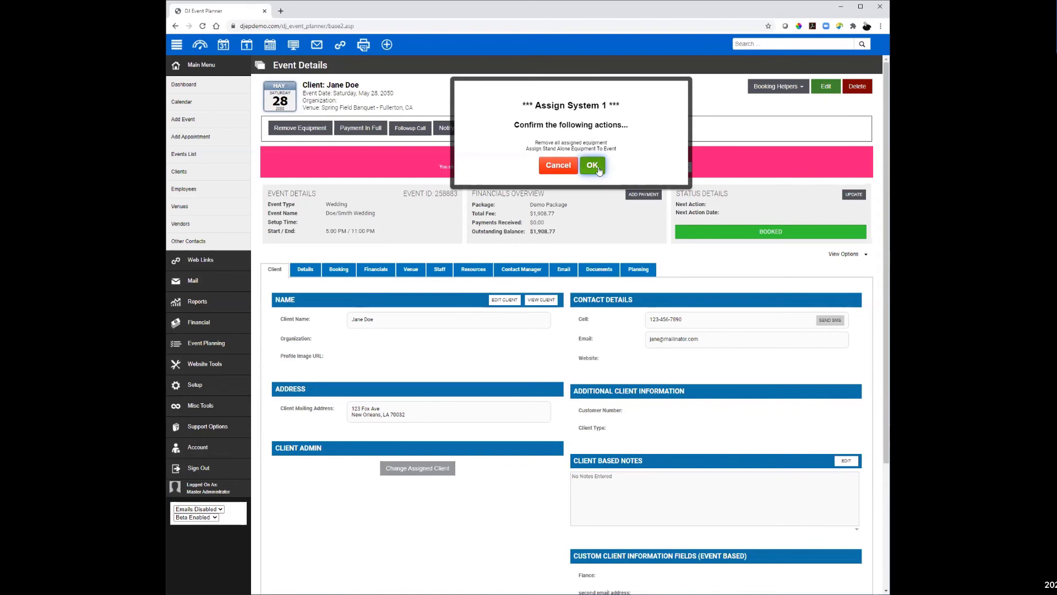
click(593, 166)
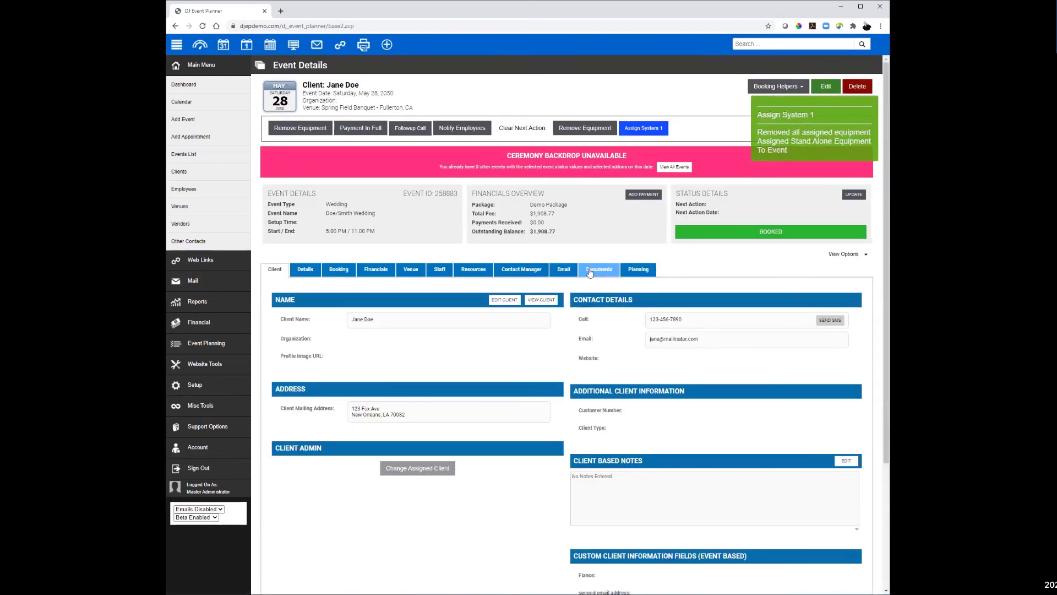
- Review the directly assigned, package and add-on equipment under the event's resources
click(472, 270)
scroll(558, 348, down, 3)
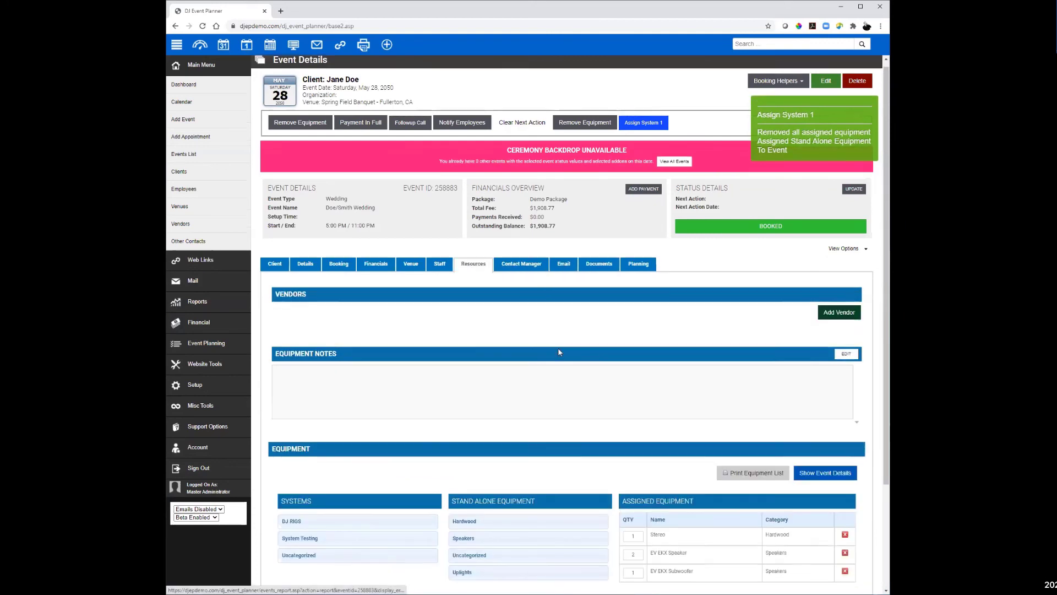
scroll(558, 349, down, 3)
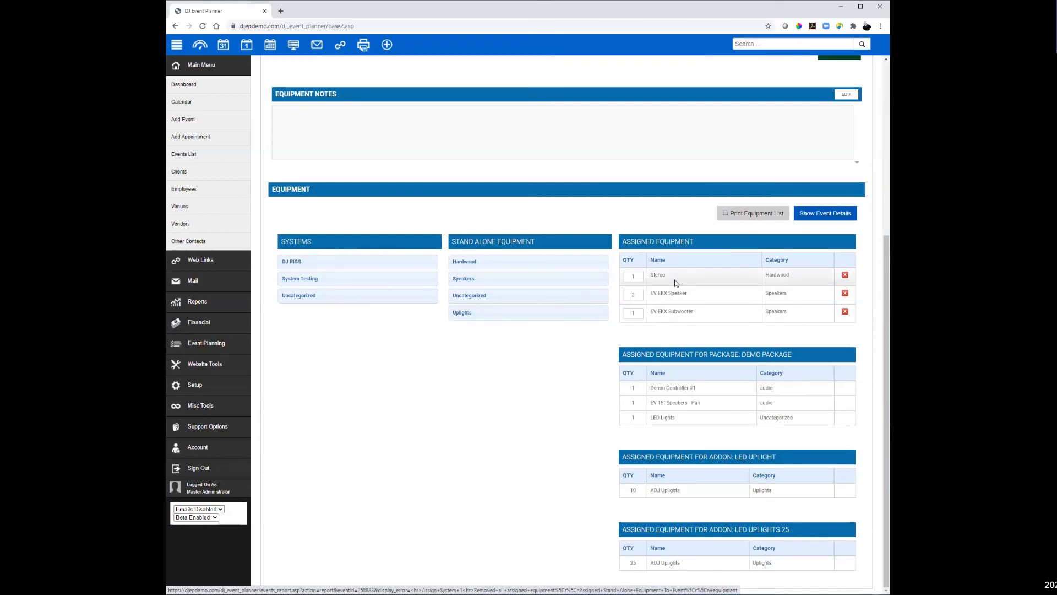
mouse_move(613, 352)
mouse_down()
mouse_move(771, 418)
mouse_move(805, 382)
mouse_move(761, 353)
mouse_move(599, 356)
mouse_up()
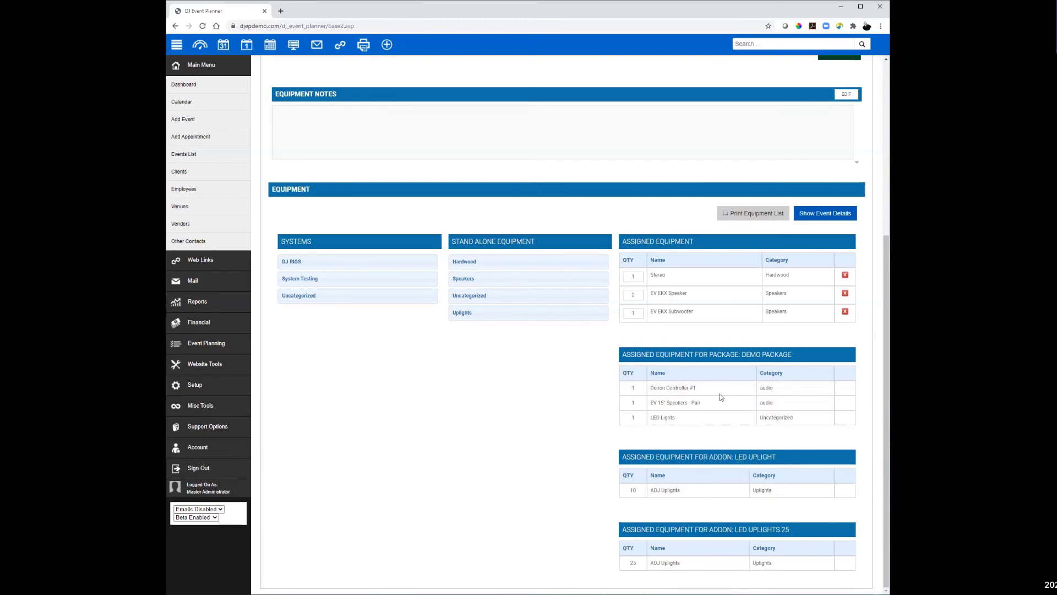
scroll(508, 425, up, 5)
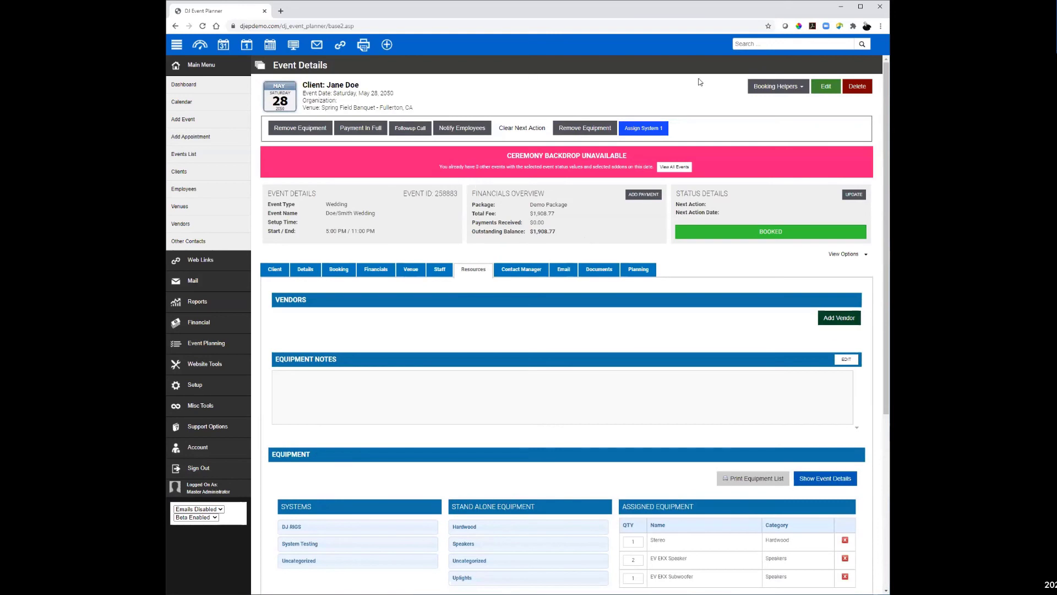
- Replace the event's LED Uplight add-on with Bistro Lighting per foot and LED Uplights 25 with Photoshoppe, and save the event
click(818, 90)
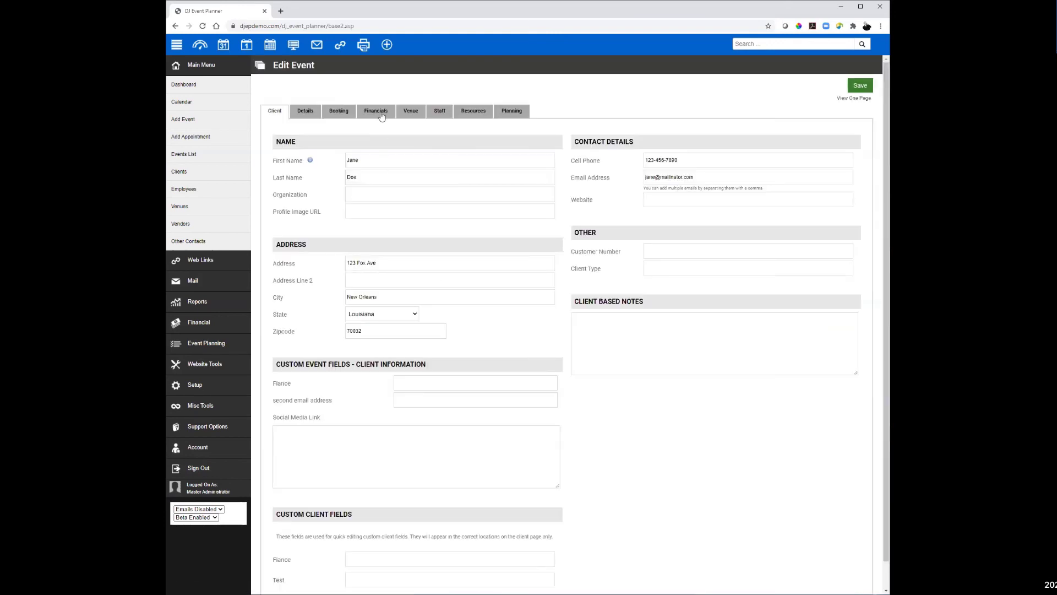
click(363, 113)
click(406, 197)
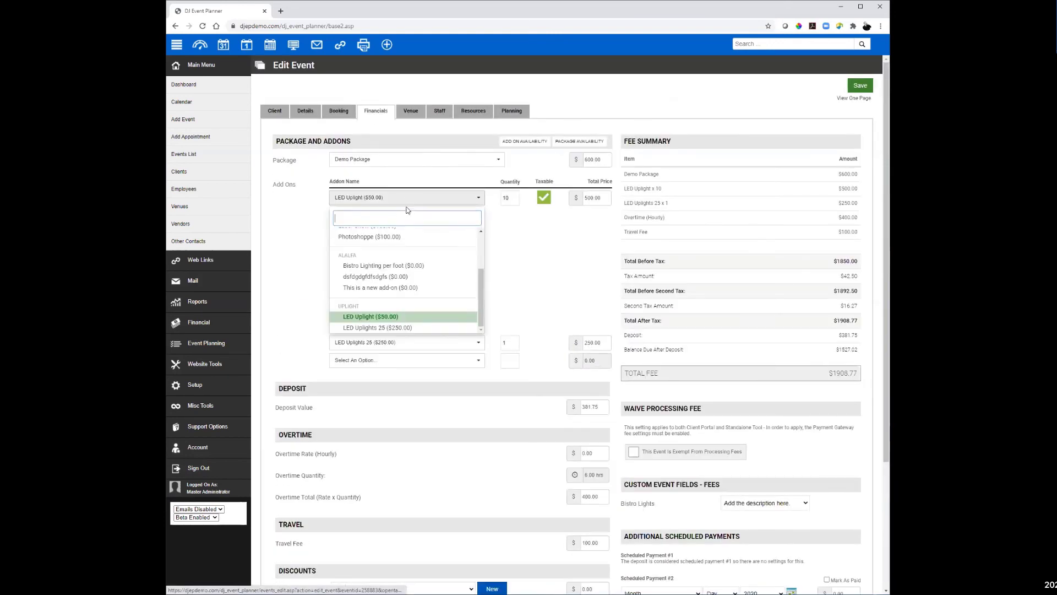
click(399, 265)
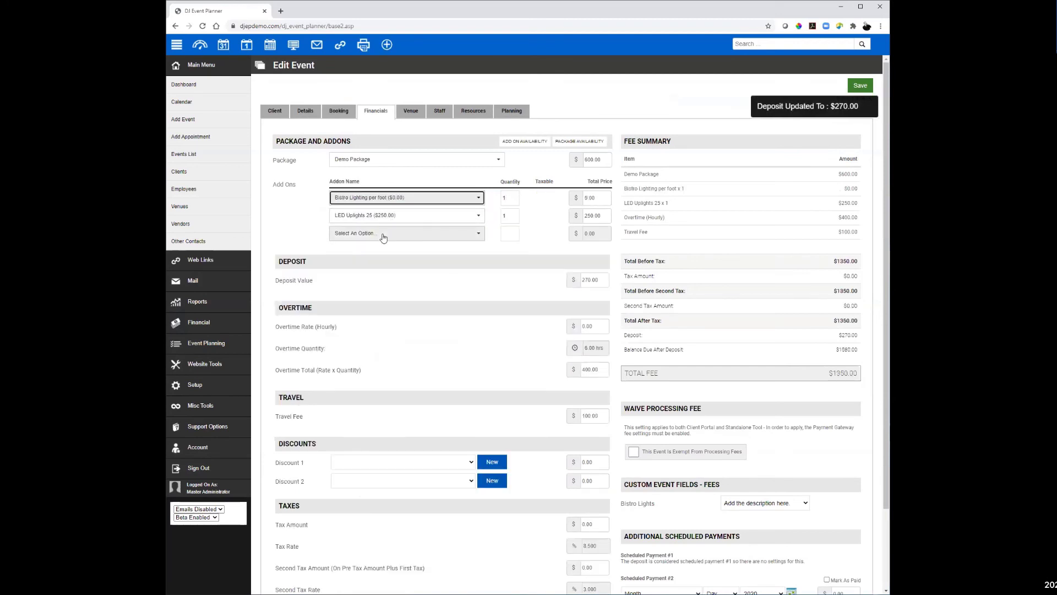
click(380, 215)
click(383, 256)
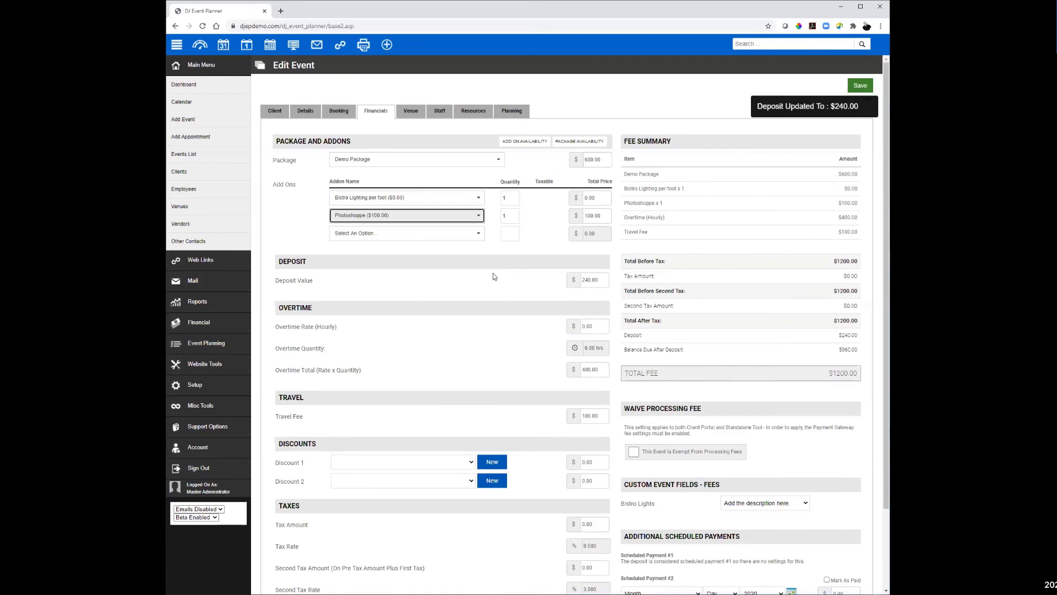
click(862, 84)
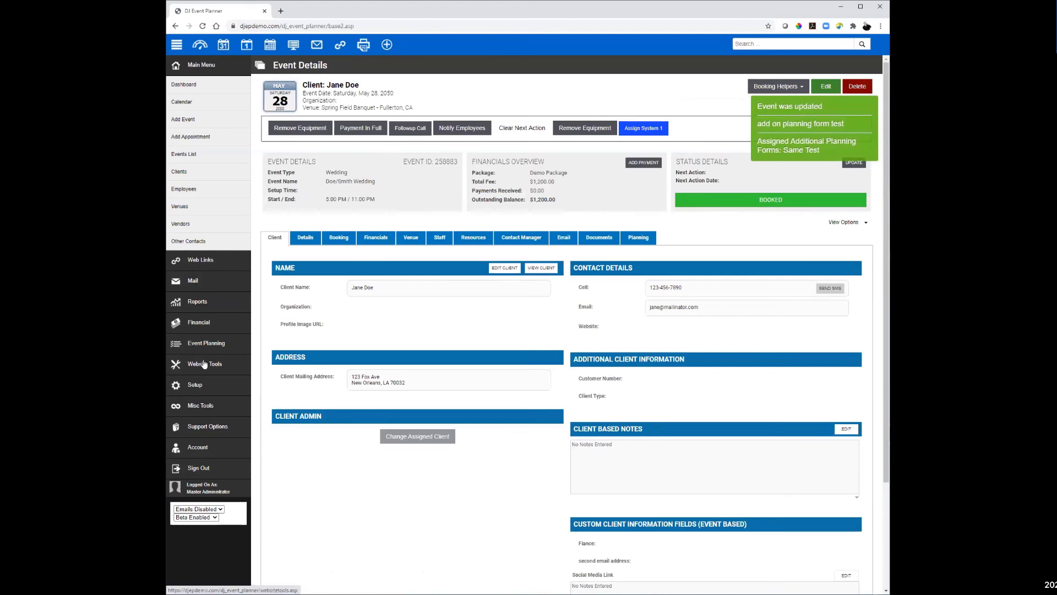
- Open the first Remove Equipment booking helper, review its equipment settings, and return to the booking helpers list
click(195, 386)
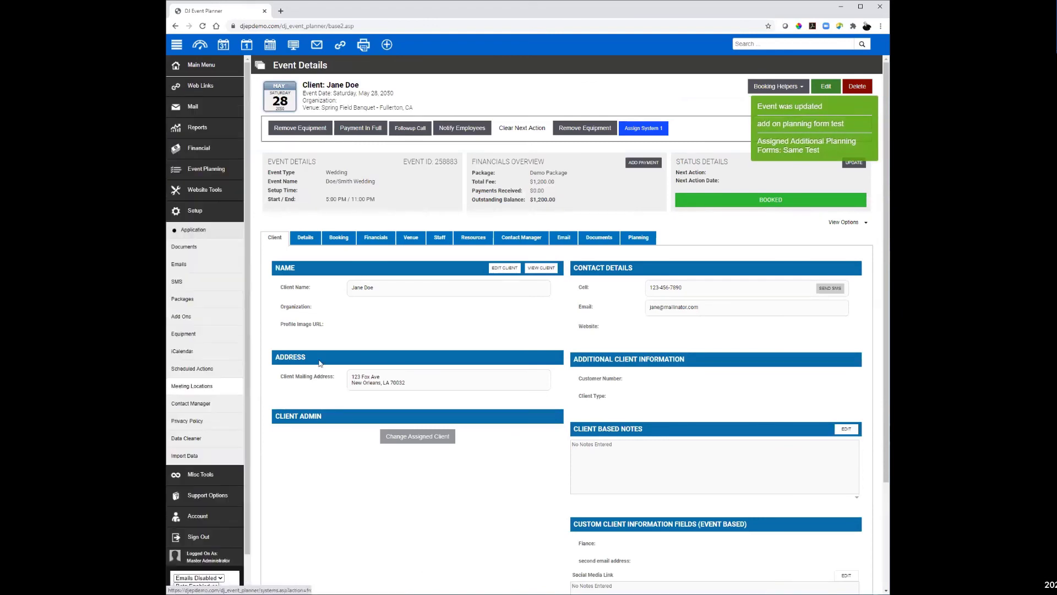
click(193, 230)
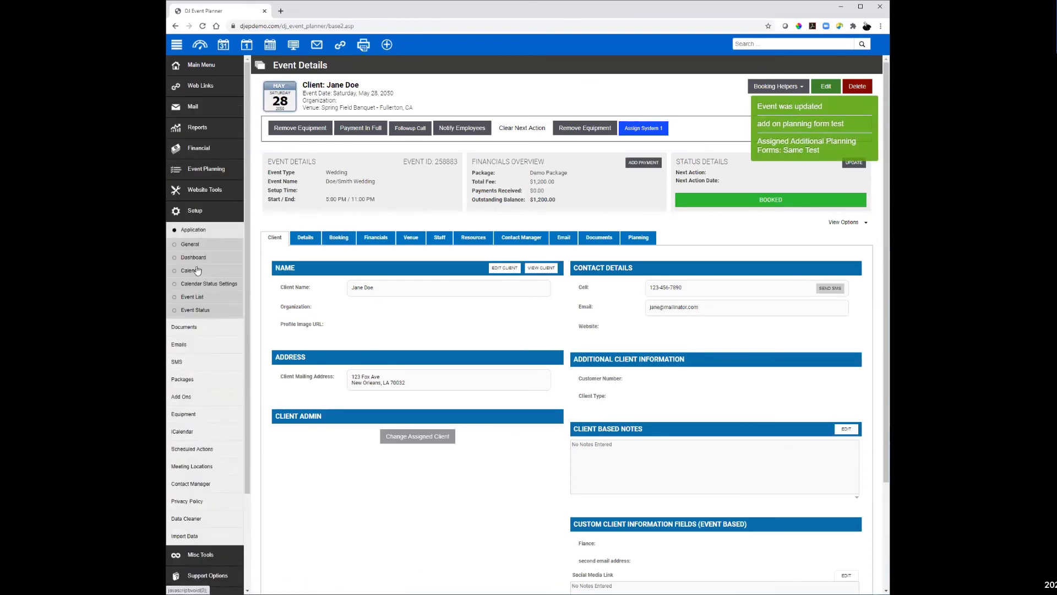
click(200, 415)
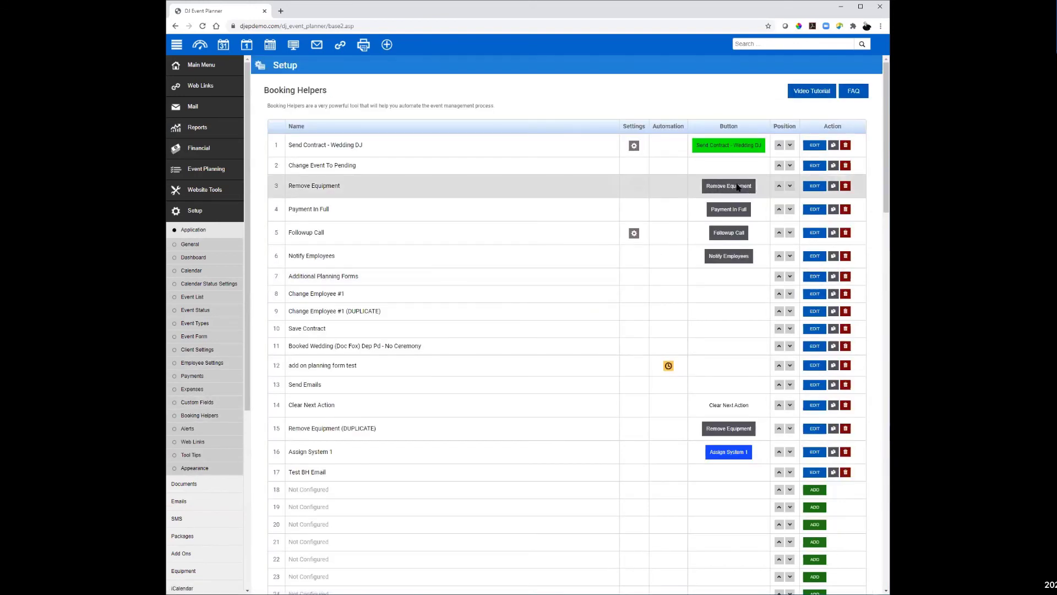
click(815, 186)
click(711, 113)
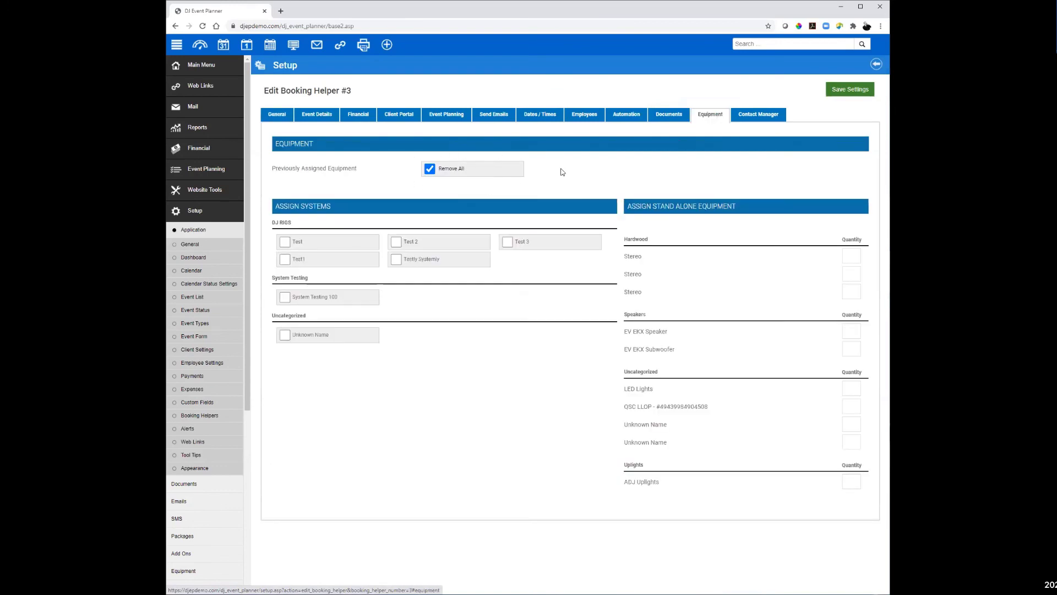
click(876, 65)
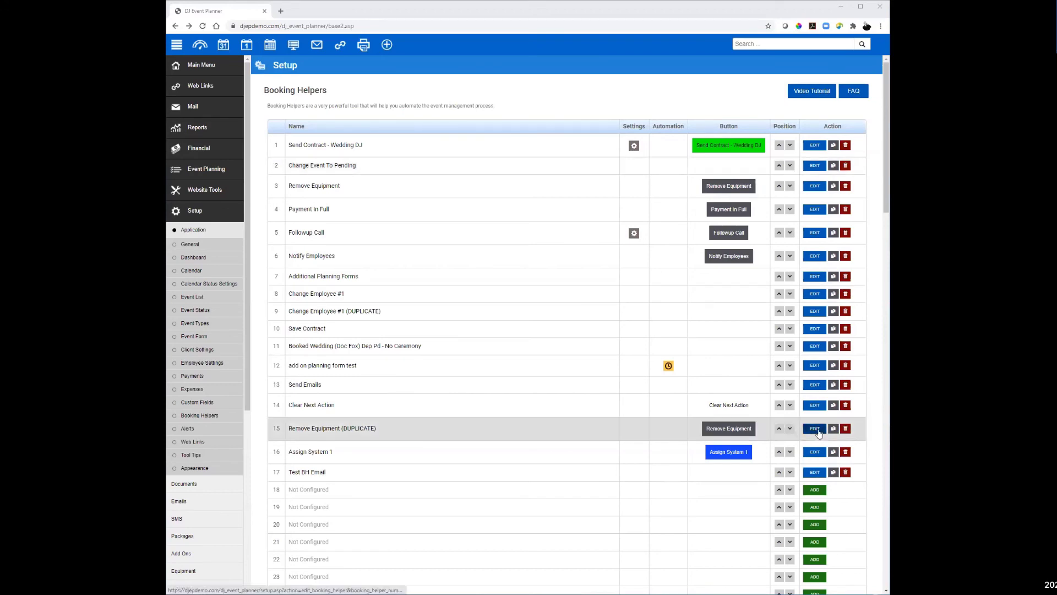
- Open the Assign System 1 booking helper and examine its automation options for new and updated events
click(813, 452)
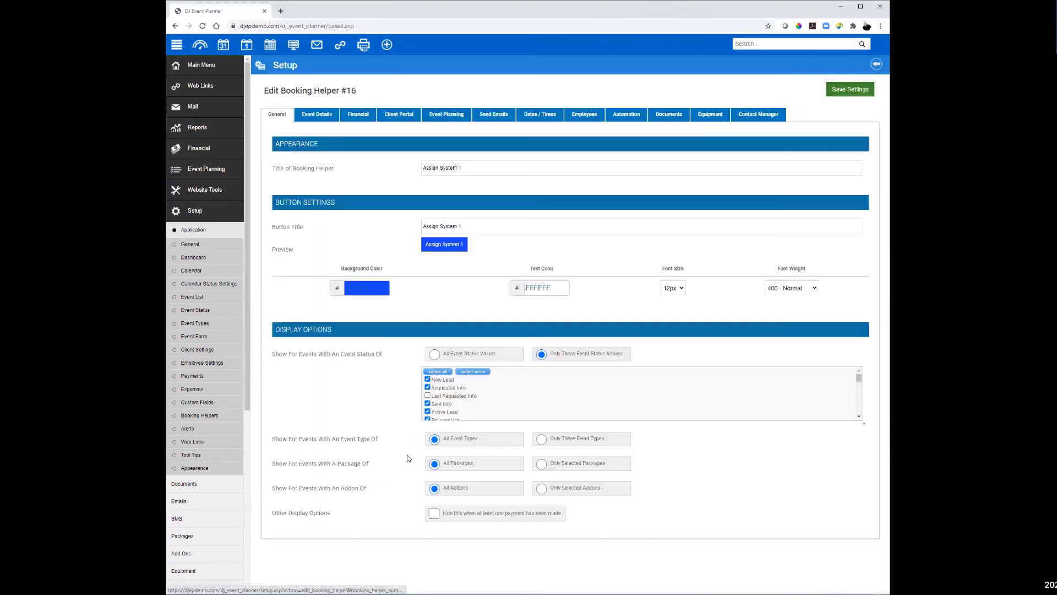
click(625, 114)
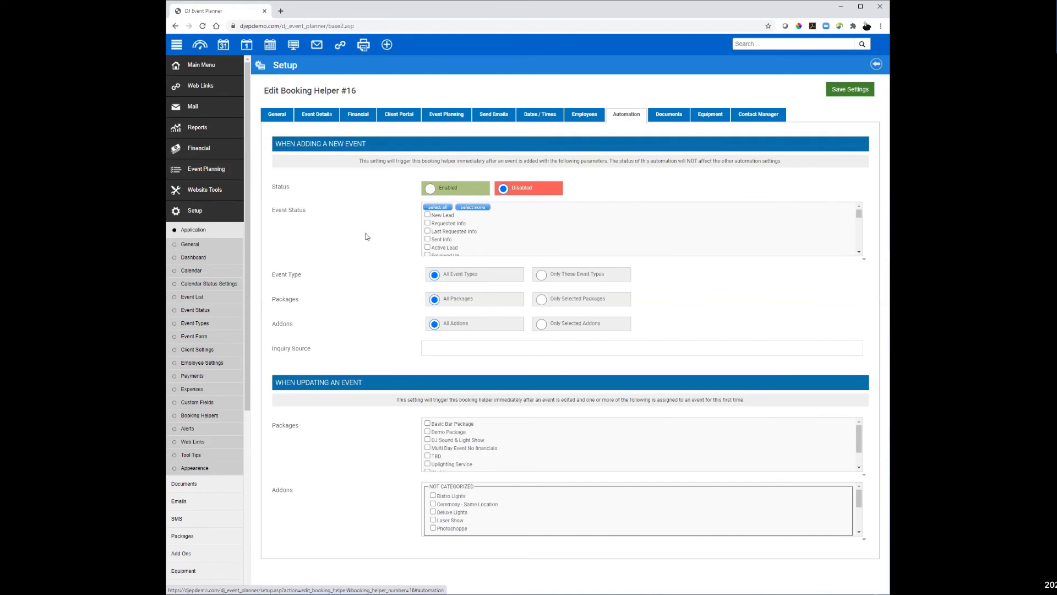
scroll(442, 219, down, 5)
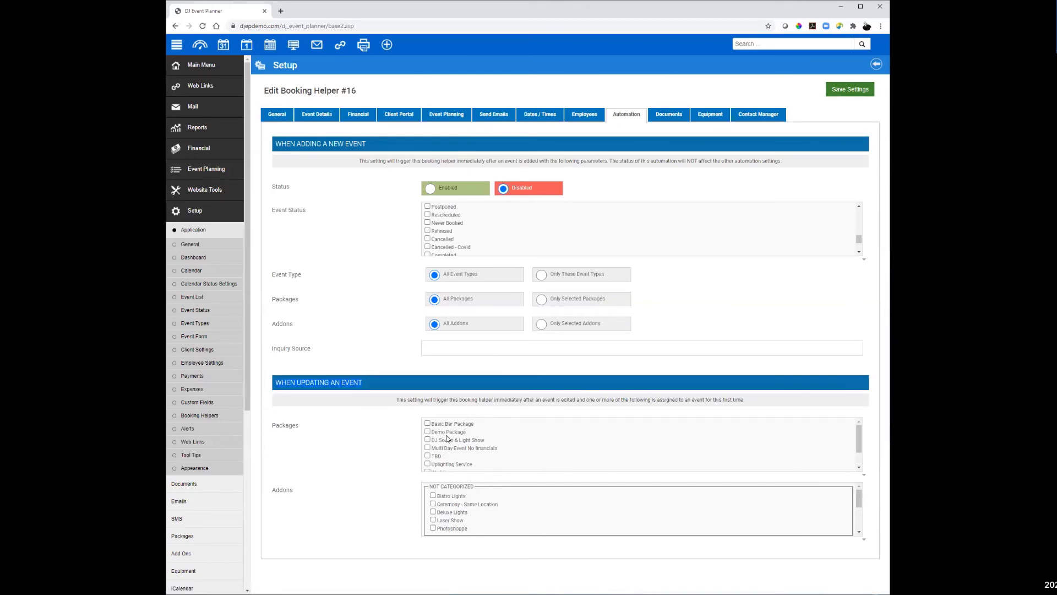
scroll(462, 457, down, 1)
scroll(462, 457, down, 1)
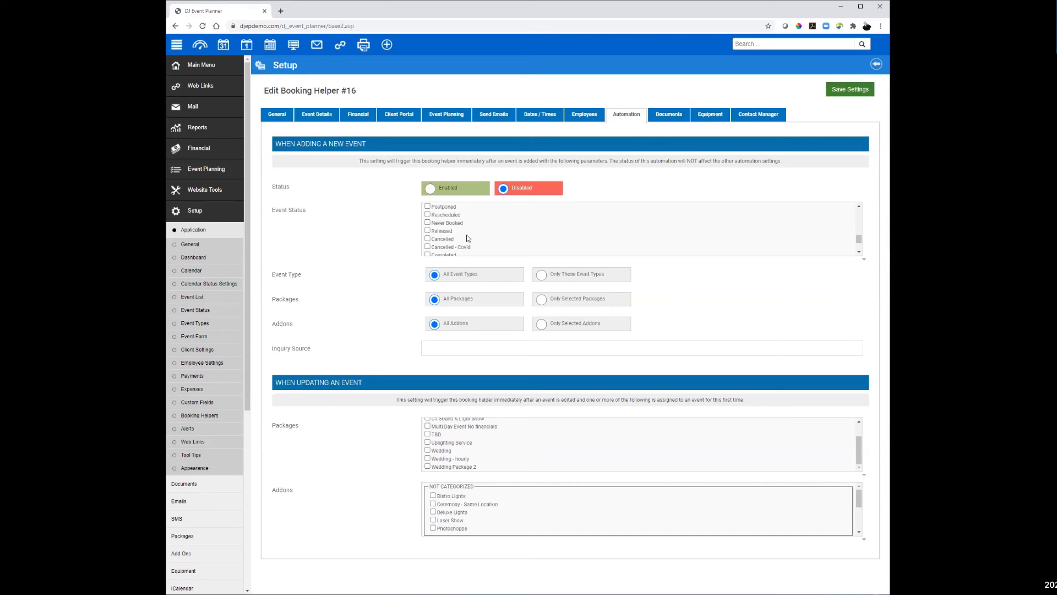
- Try limiting the Assign System 1 helper's new-event automation to Wedding Package 2 only
click(538, 299)
scroll(502, 332, down, 3)
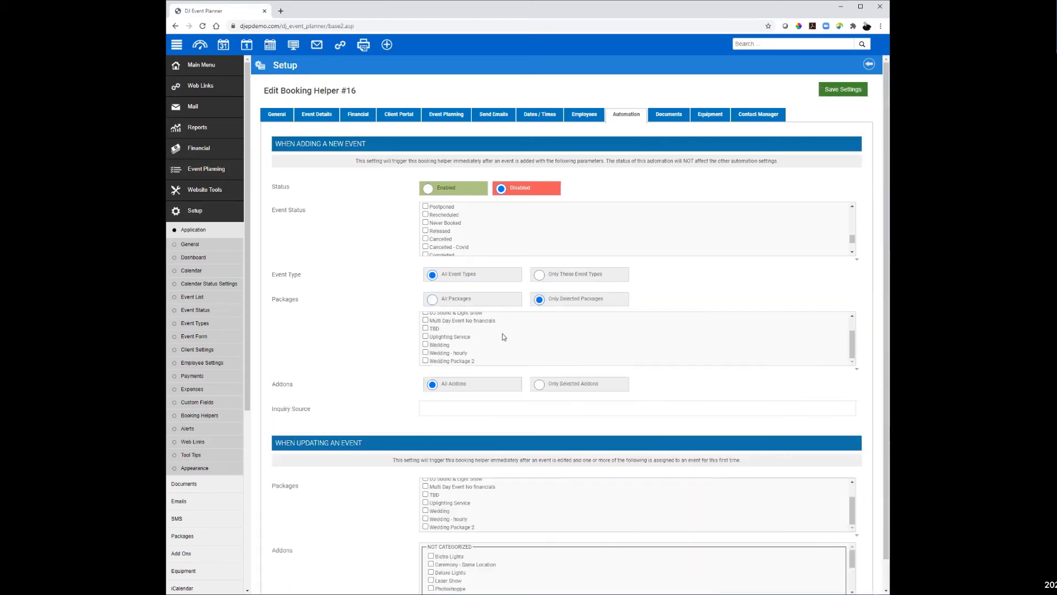
click(426, 360)
scroll(399, 333, down, 1)
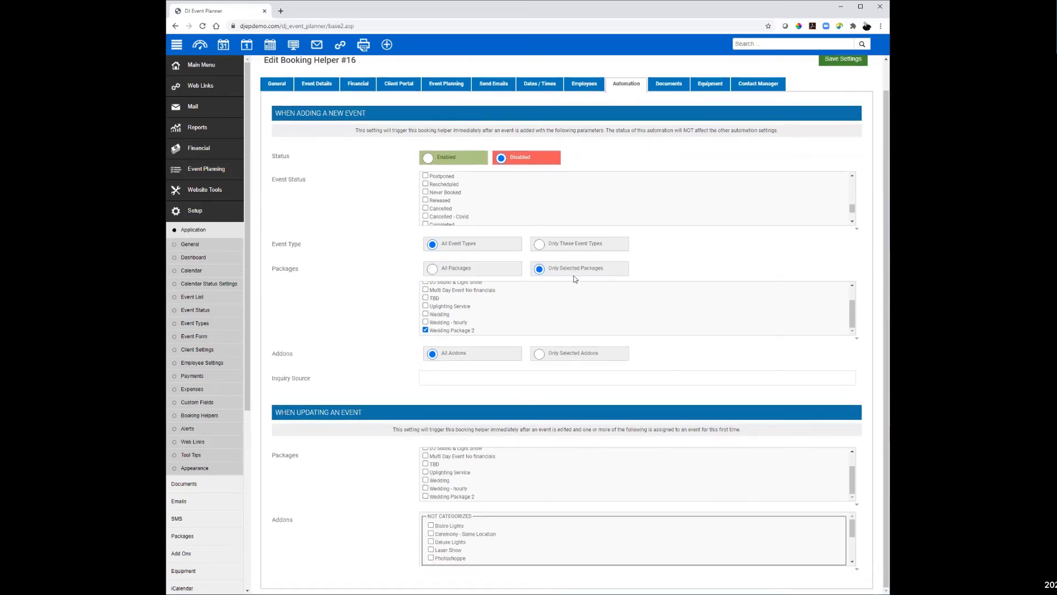
- Review the Assign System 1 helper's equipment settings and return to the booking helpers list without saving
click(709, 85)
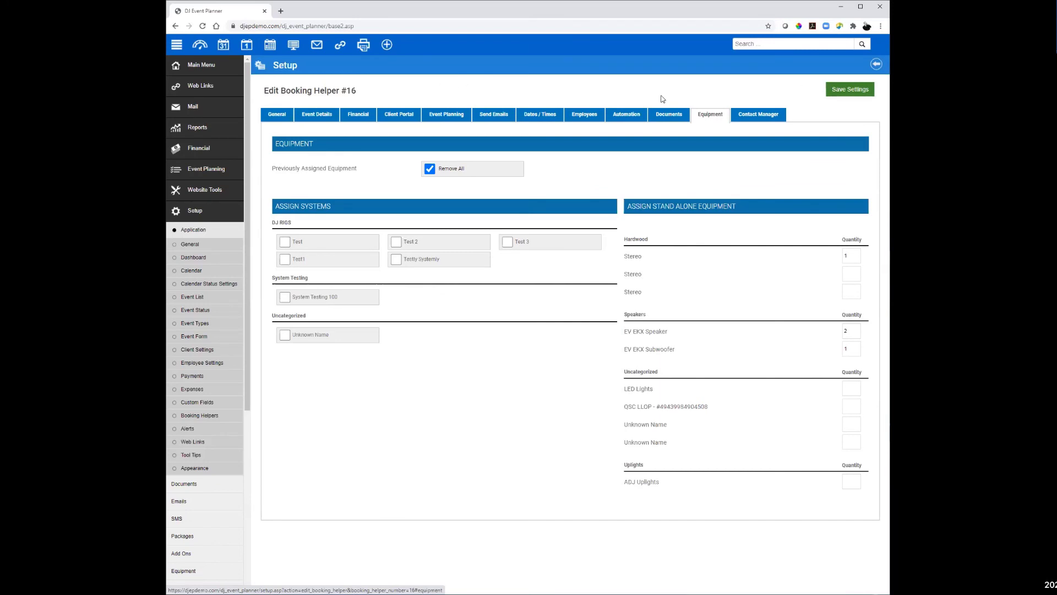
click(876, 64)
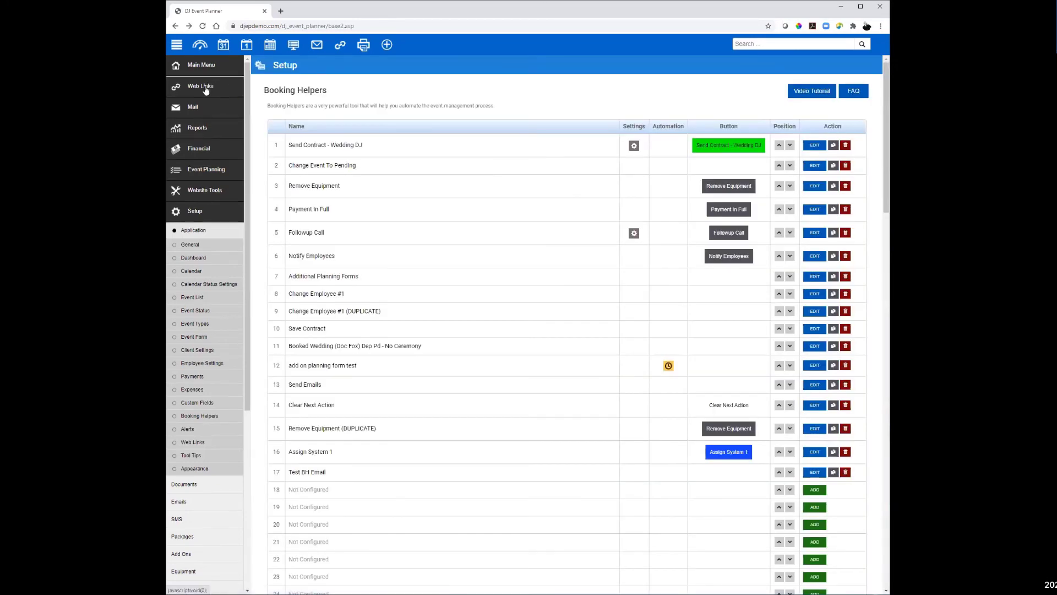
click(202, 65)
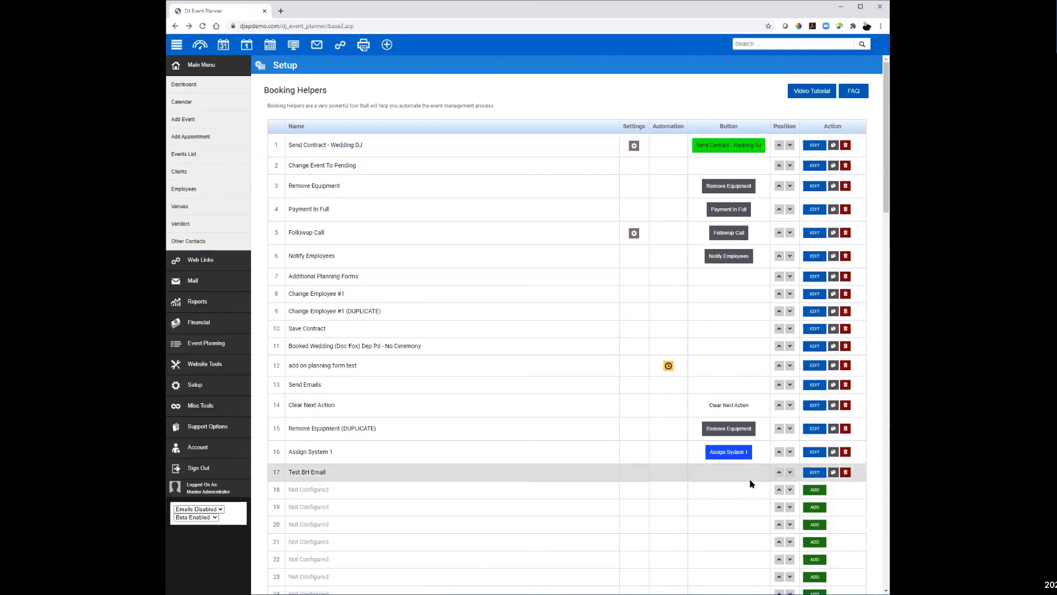
- Add booking helper #18 and give both the helper and its button a title saying it assigns the named employee to the event
click(814, 490)
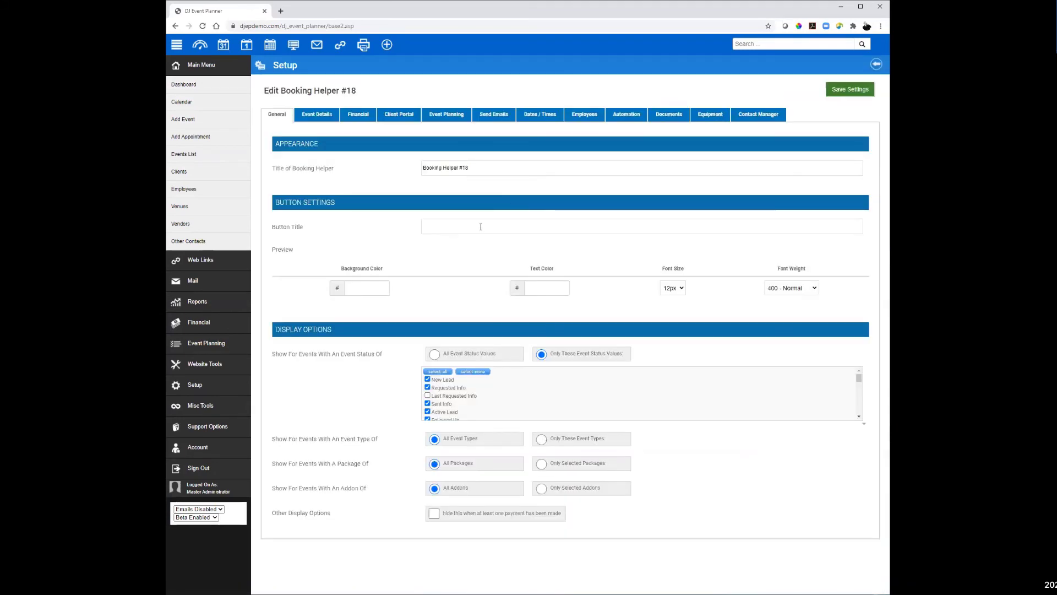
drag(517, 169, 387, 173)
text(Ass)
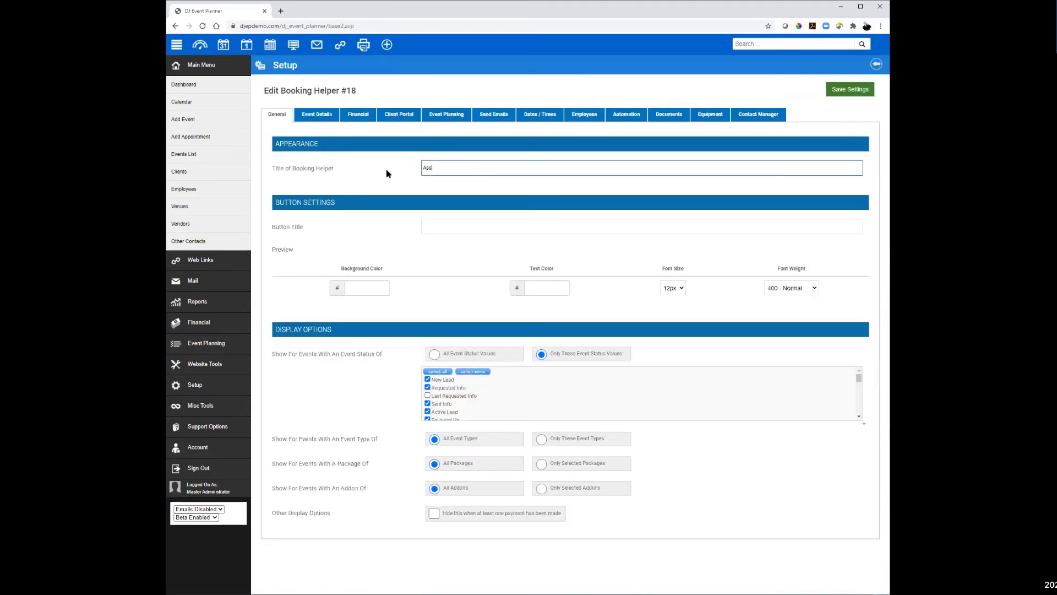
text(ign Jeff To Event)
key(BackSpace)
drag(476, 169, 406, 170)
key(ctrl+c)
click(474, 226)
key(ctrl+v)
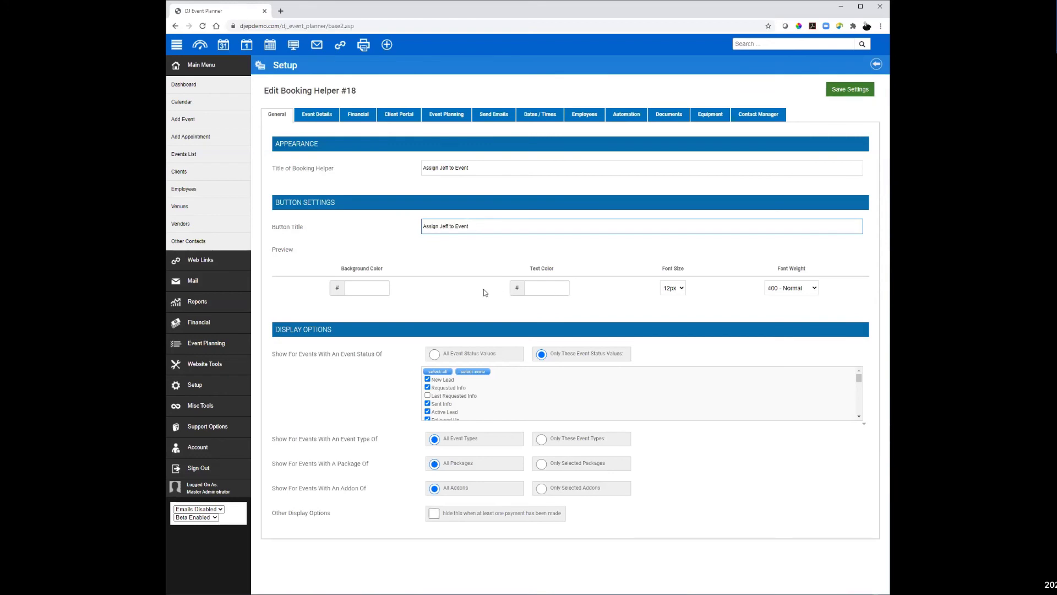
- Set the button's background to 3DFFF9 with near-black text, and also show the helper for events with the Last Requested Info status
click(361, 285)
click(386, 311)
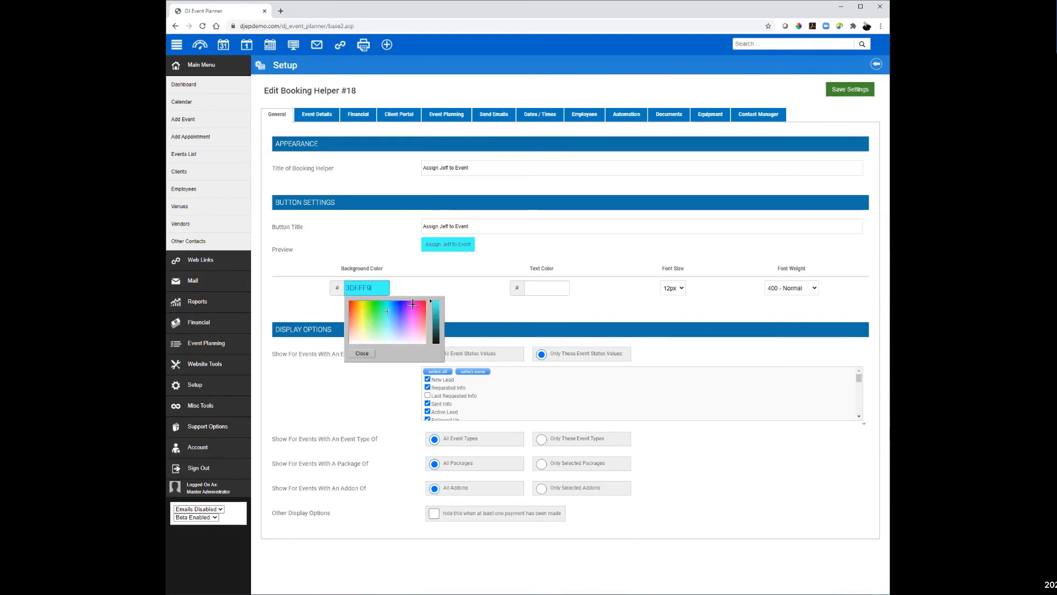
click(534, 289)
text(00)
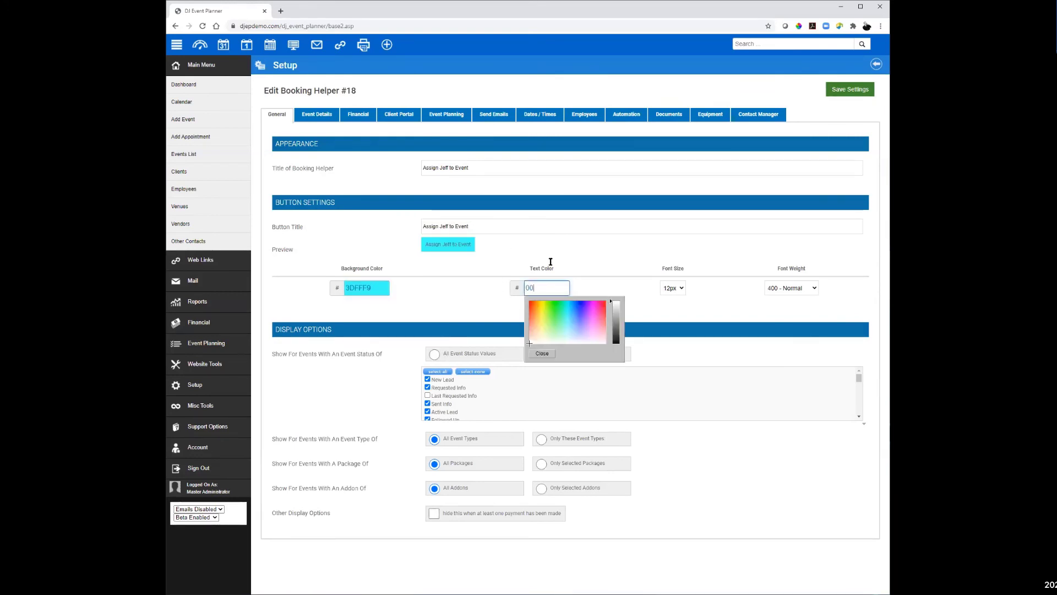
click(569, 312)
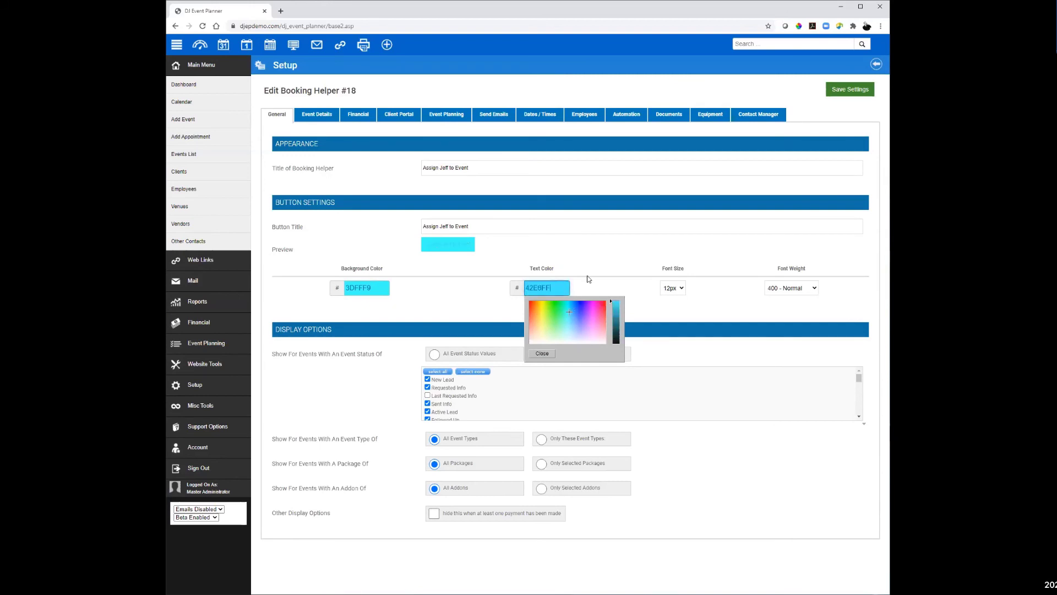
click(588, 279)
drag(550, 288, 506, 281)
click(616, 340)
click(469, 306)
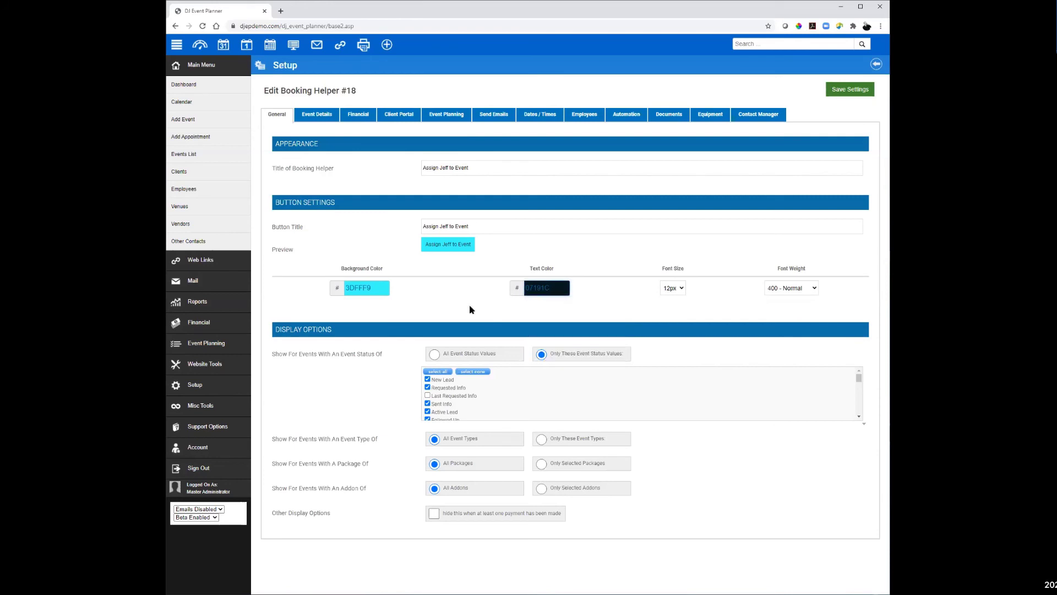
scroll(441, 397, down, 2)
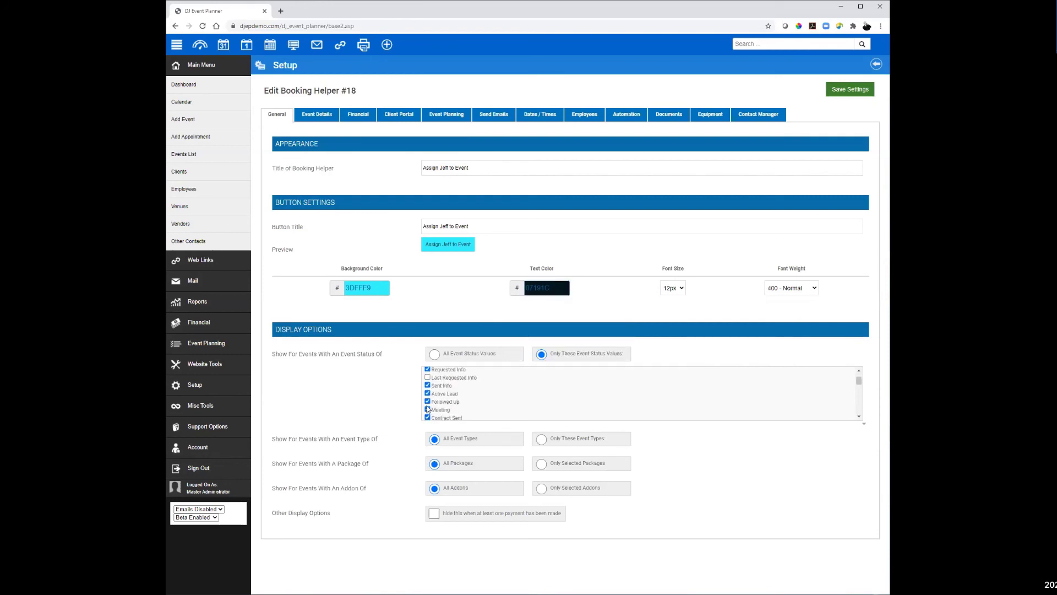
scroll(428, 409, up, 2)
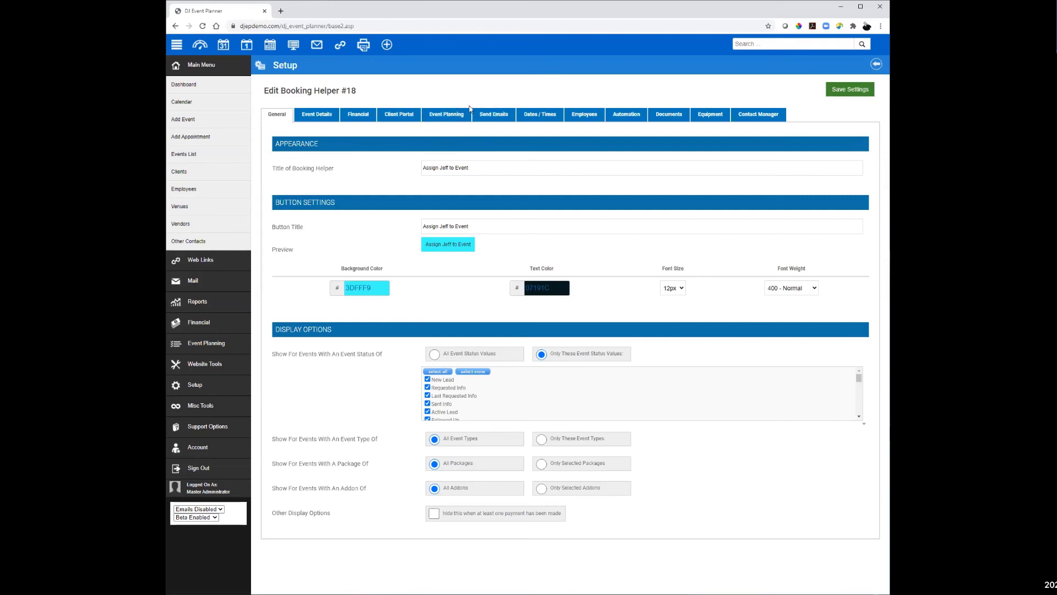
- Set the helper to assign the test employee to Position #1, leaving the role blank
click(584, 114)
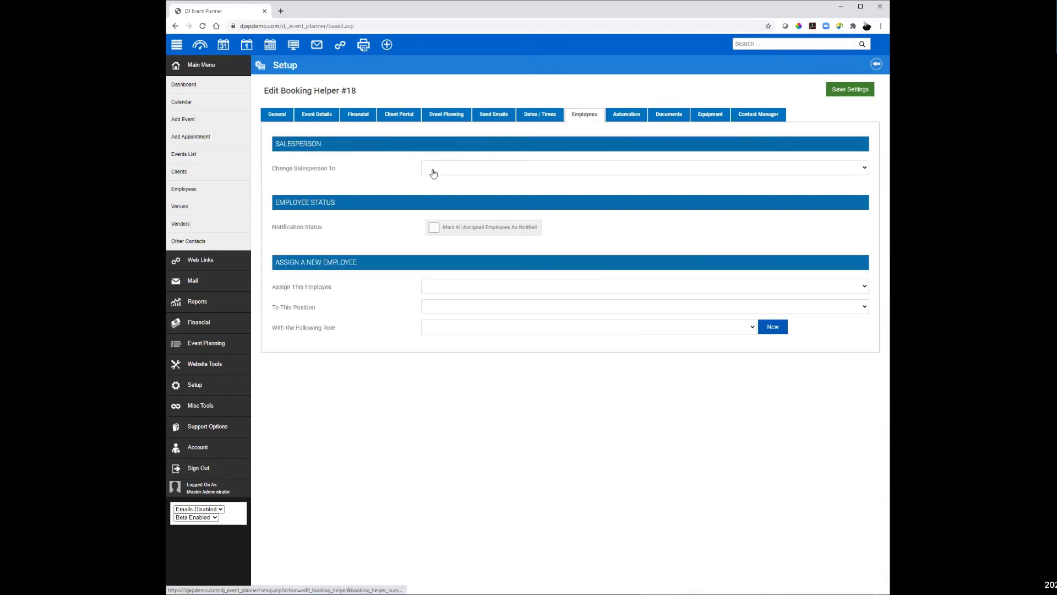
click(446, 288)
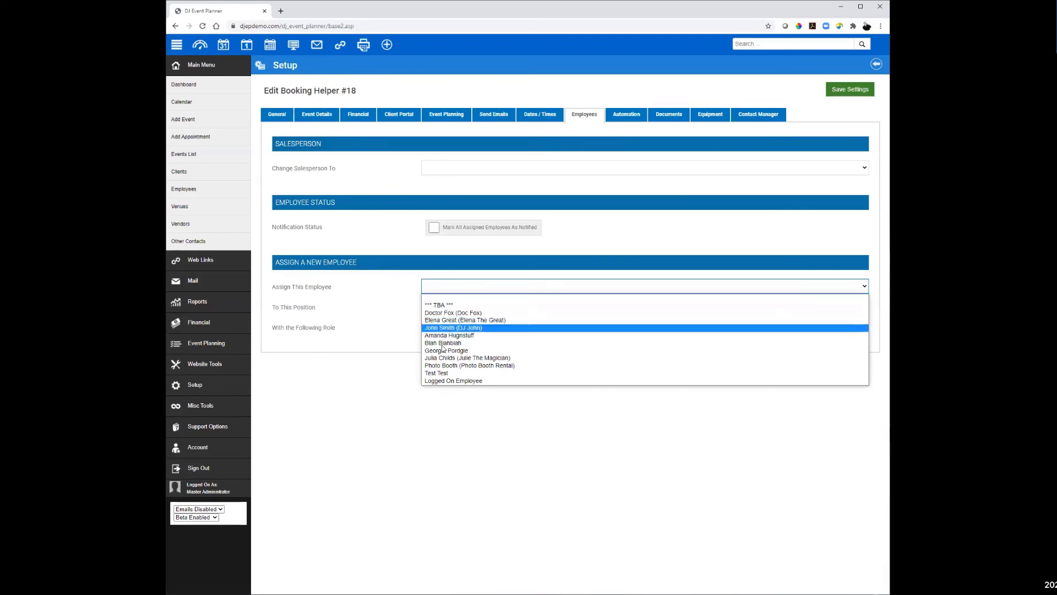
click(440, 373)
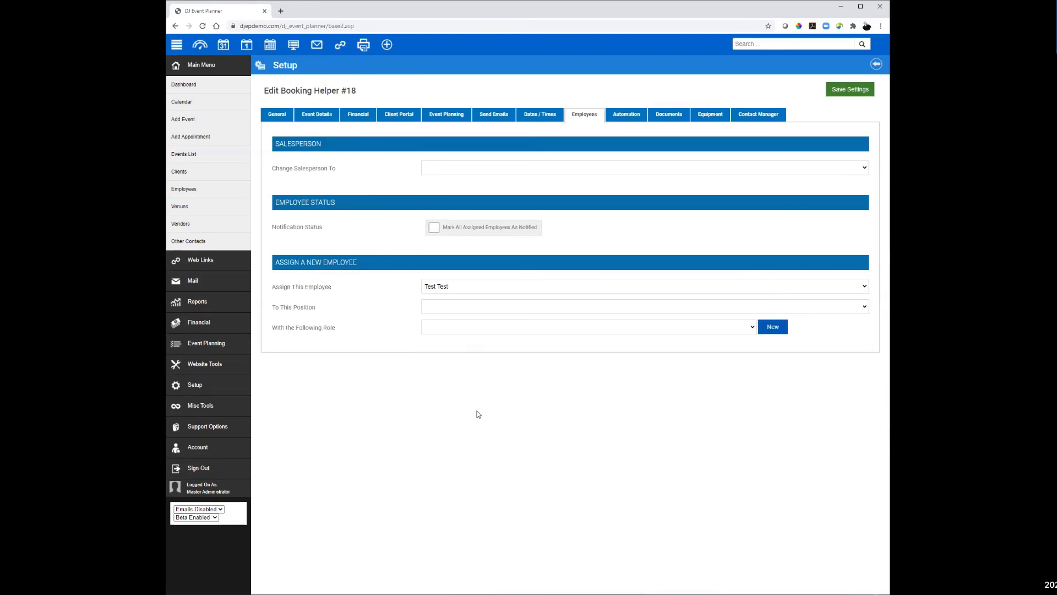
click(469, 312)
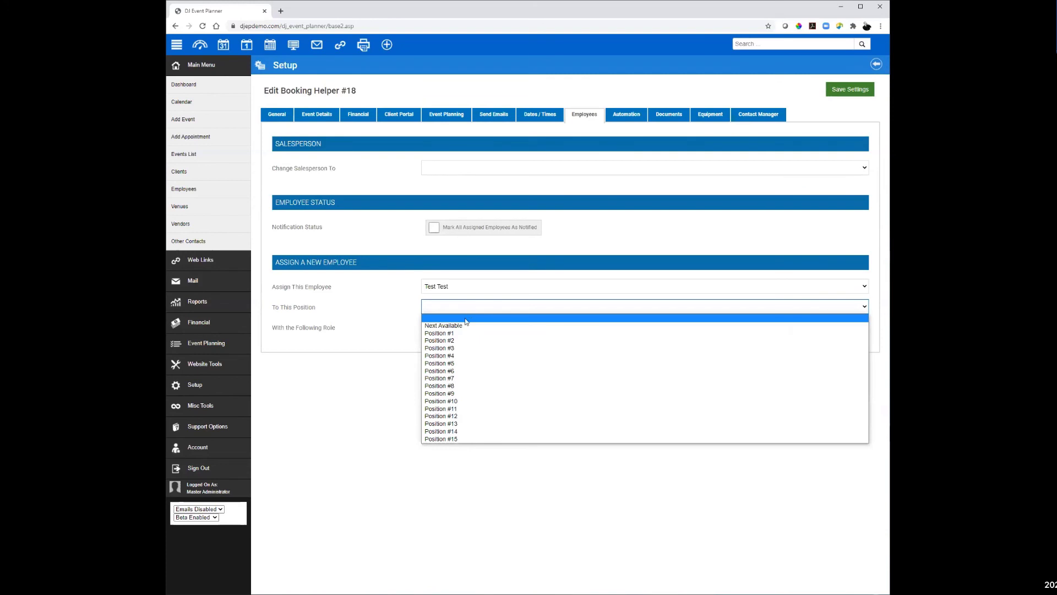
click(461, 331)
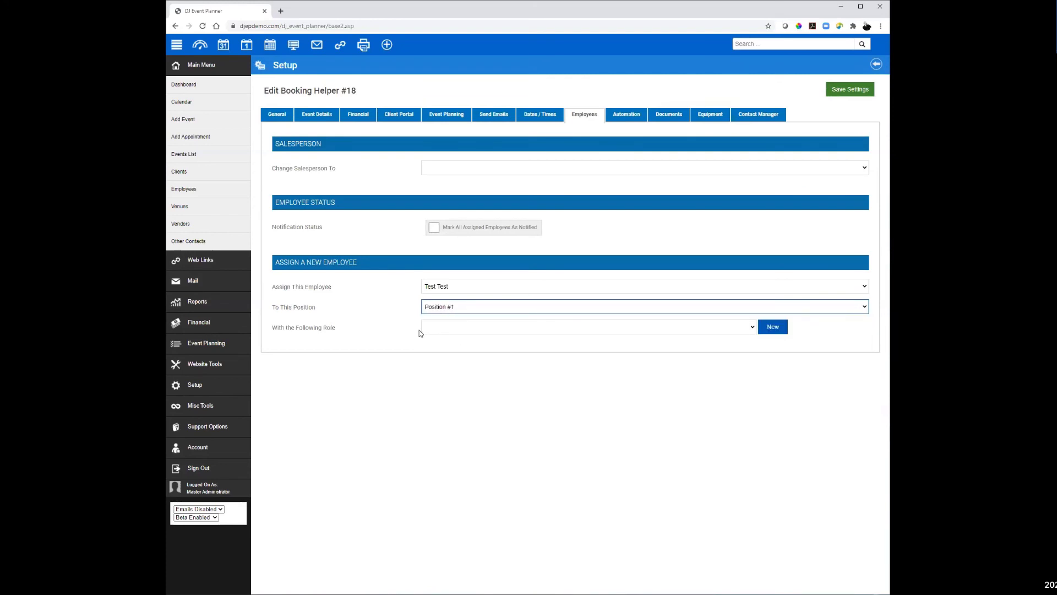
click(437, 386)
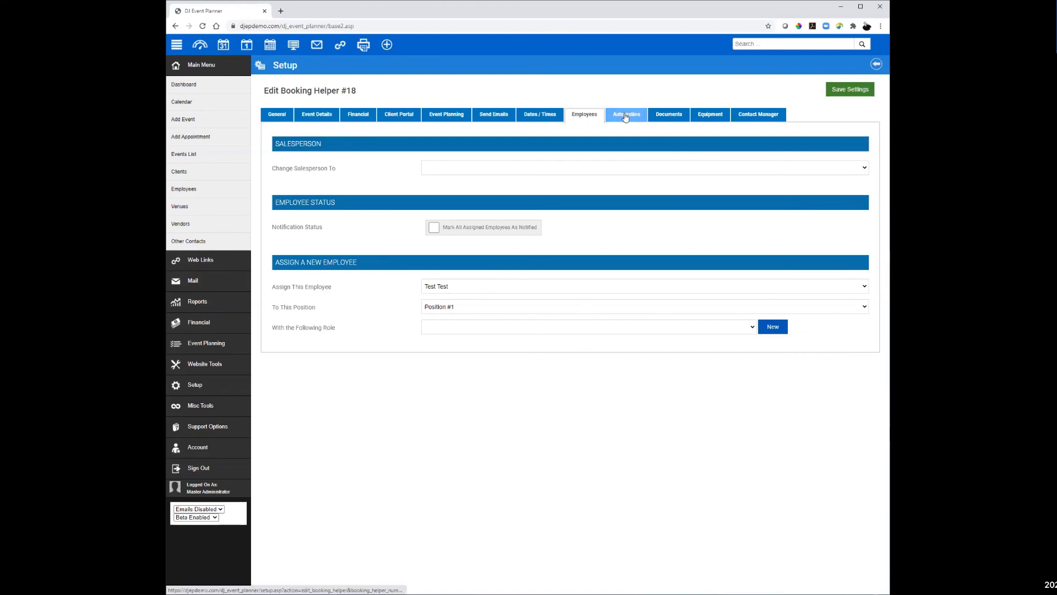
- Have the helper remove all previously assigned equipment and assign 1 Stereo, 2 EV EKX Speakers and 1 EV EKX Subwoofer, and save it
click(712, 116)
click(848, 258)
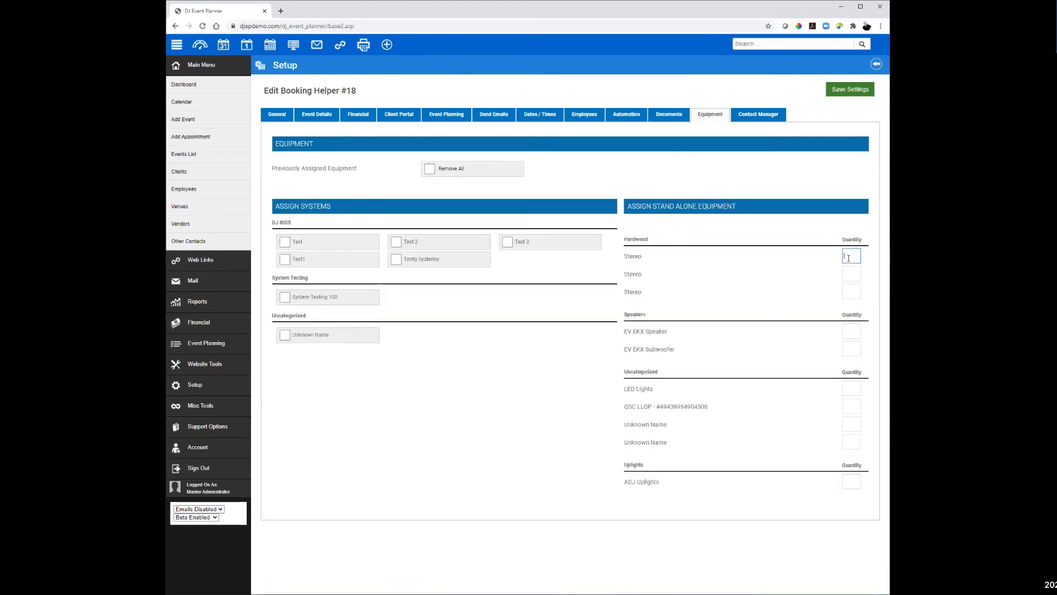
text(1)
key(Tab)
key(Tab)
key(Tab)
key(Tab)
key(shift+Tab)
text(2)
key(Tab)
text(1)
key(Tab)
click(430, 169)
click(846, 91)
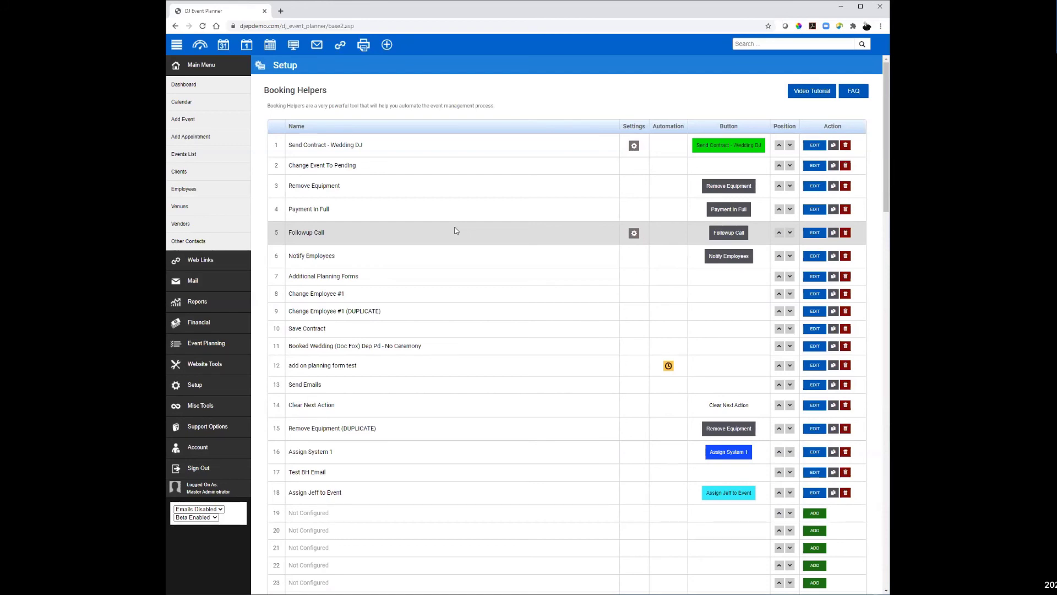
- Open the EV EKX Speaker record from the stand-alone equipment in the setup area
click(201, 384)
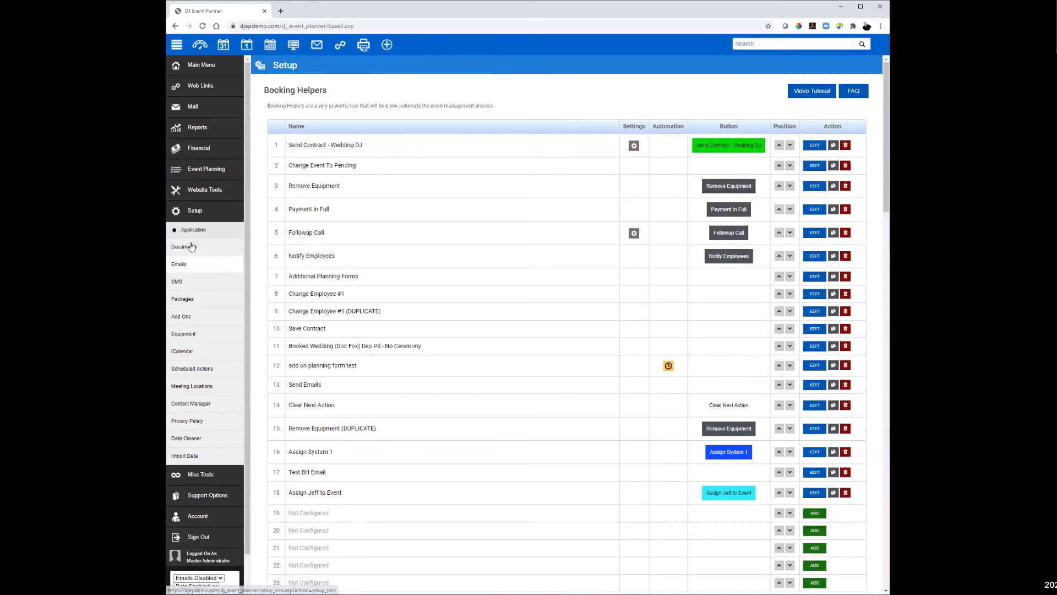
click(193, 232)
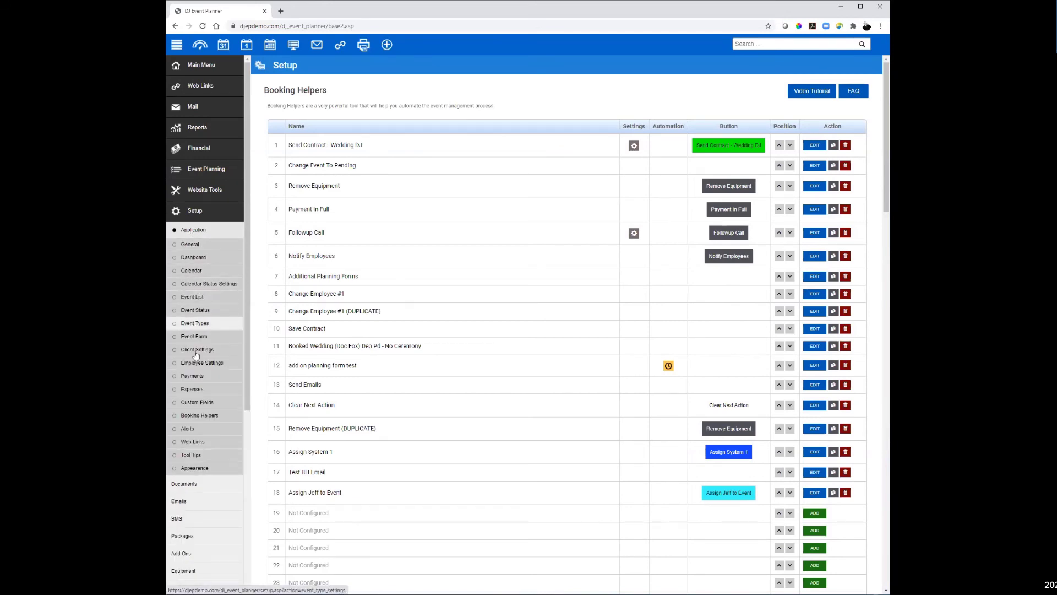
click(184, 573)
click(526, 89)
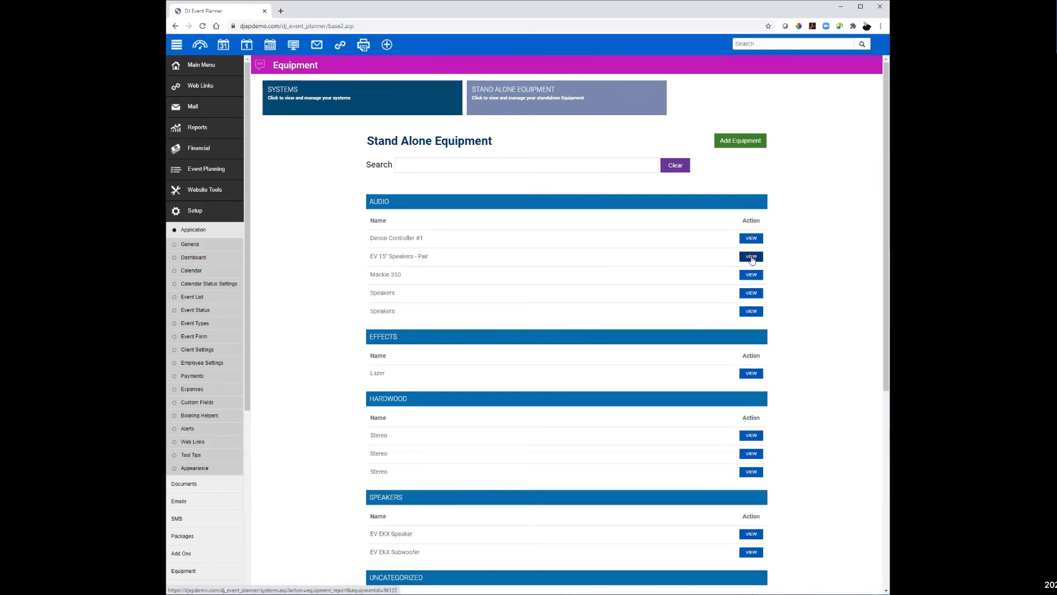
scroll(752, 260, down, 3)
scroll(767, 354, down, 2)
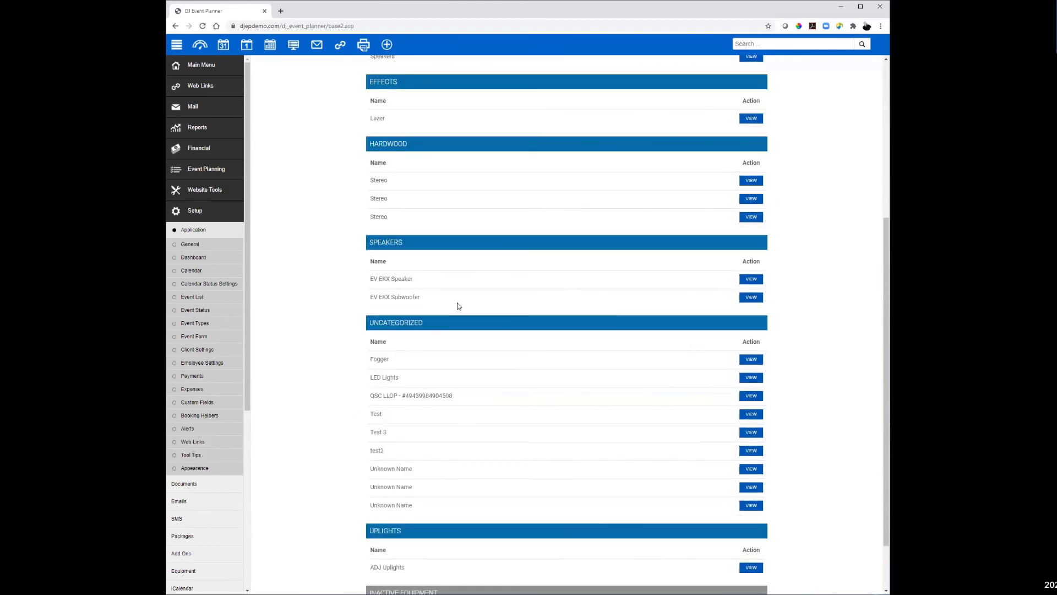
click(751, 279)
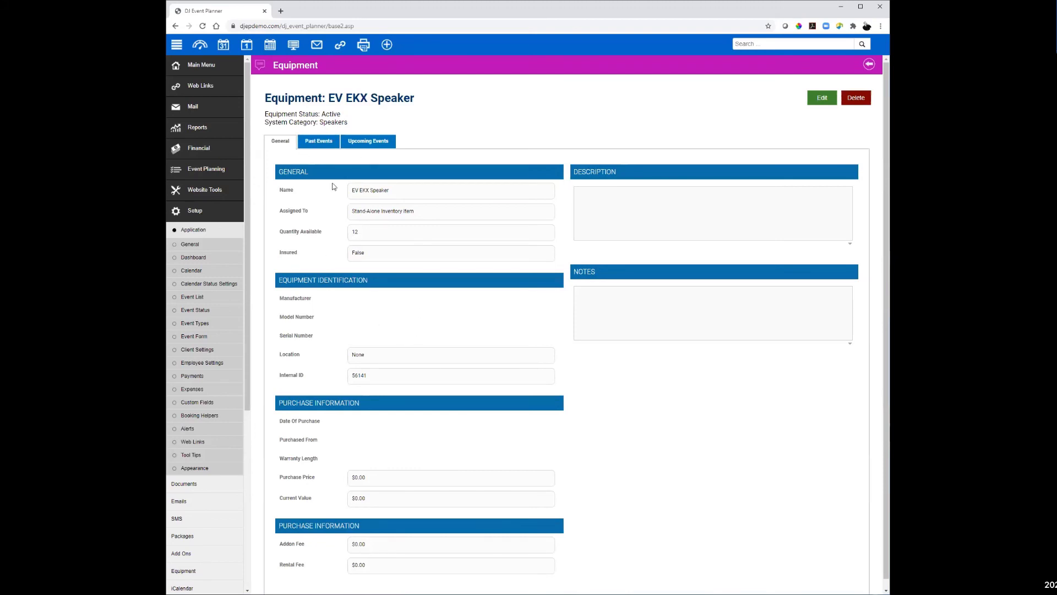
- Set the EV EKX Speaker's quantity to 10, save it, and return to the stand-alone equipment list
double_click(363, 234)
click(822, 98)
double_click(371, 205)
text(10)
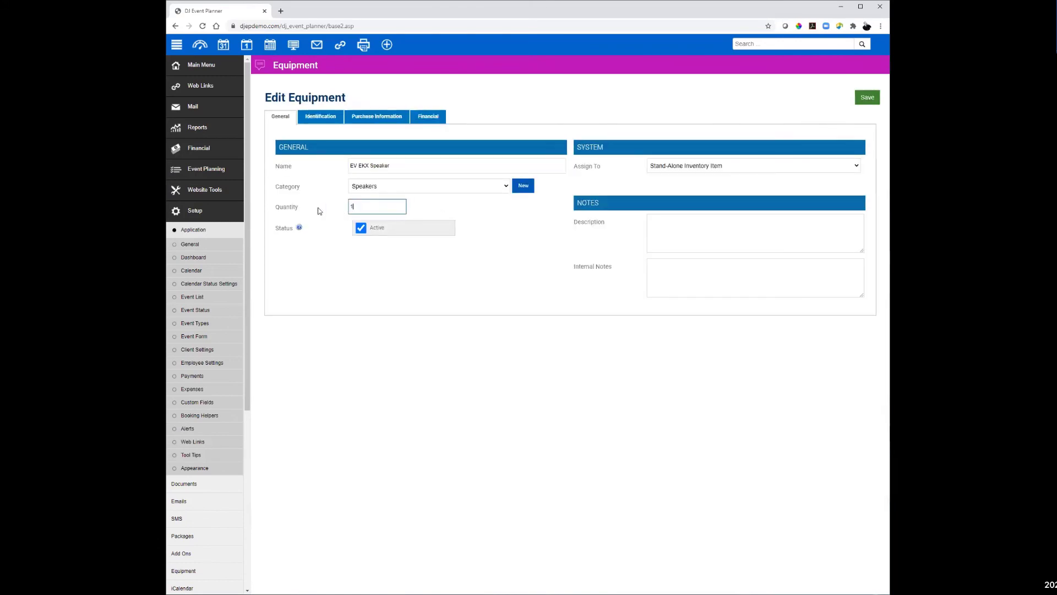
click(867, 98)
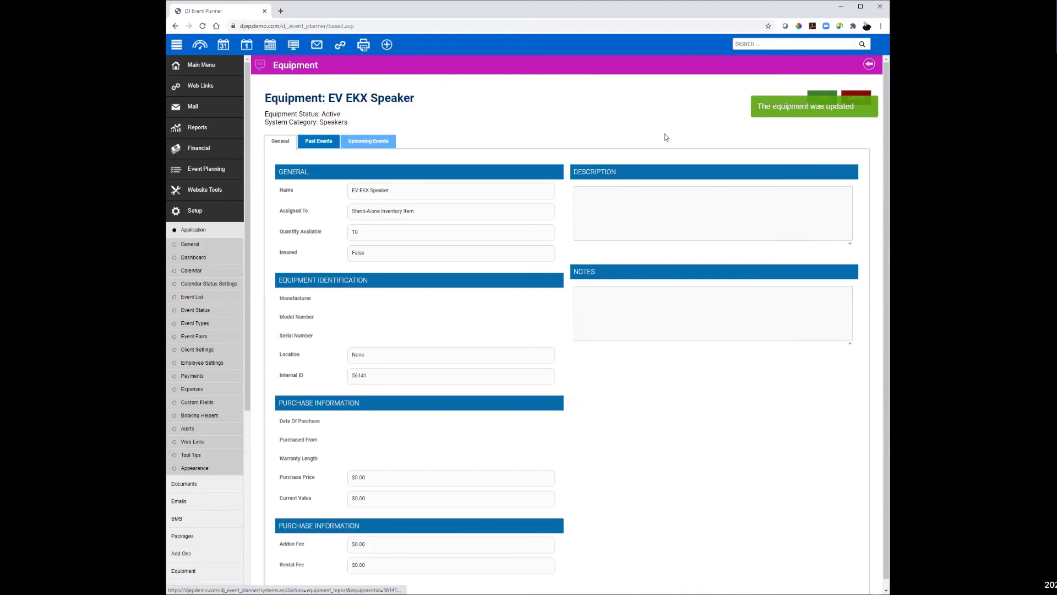
click(867, 65)
scroll(546, 322, down, 1)
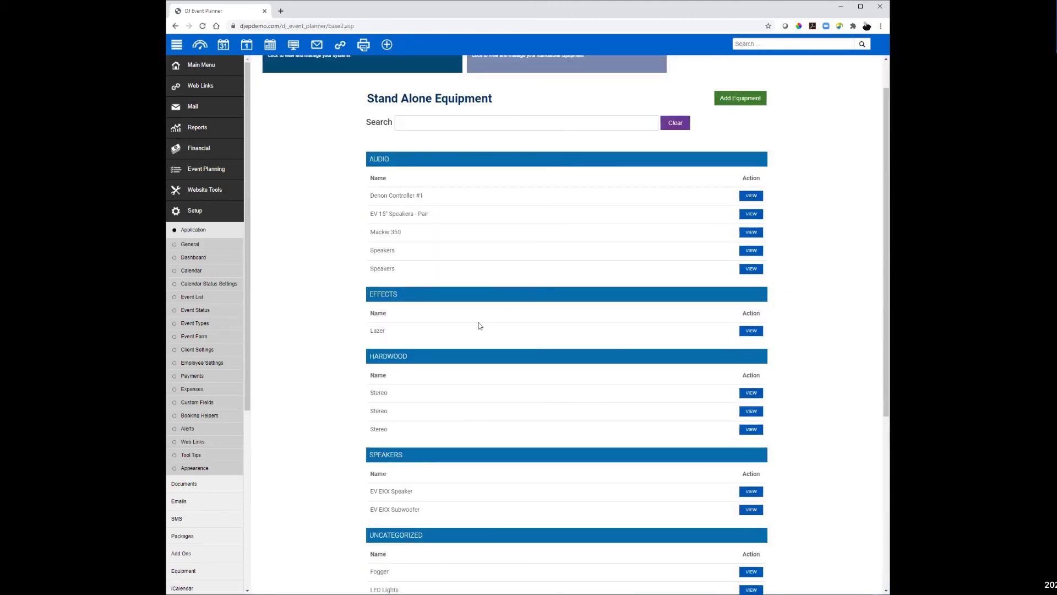
scroll(657, 423, down, 2)
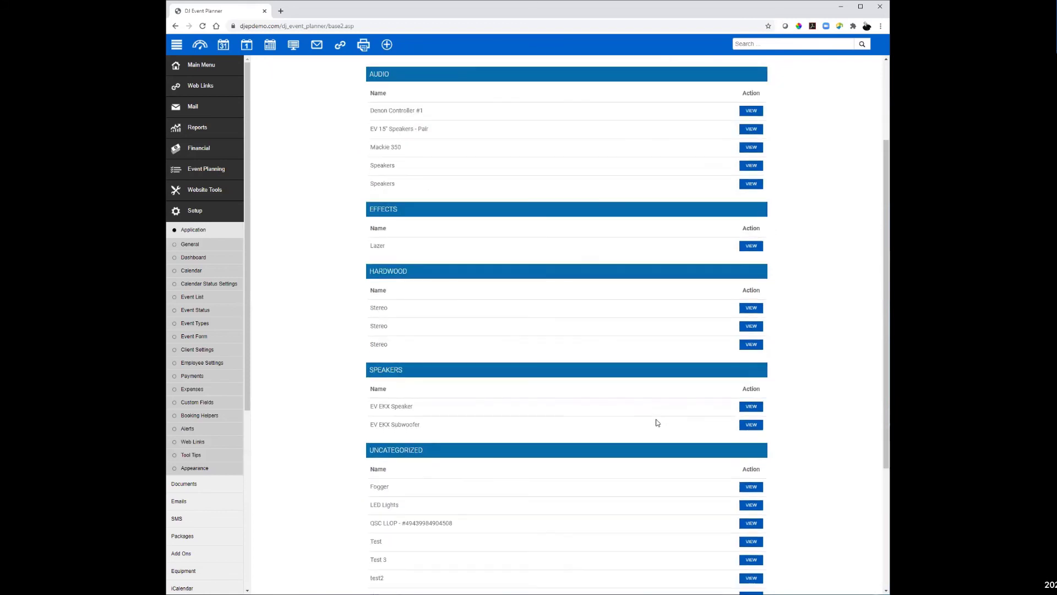
- Start a new stand-alone equipment item and name it EV Ekx # 1&2
click(751, 406)
click(869, 64)
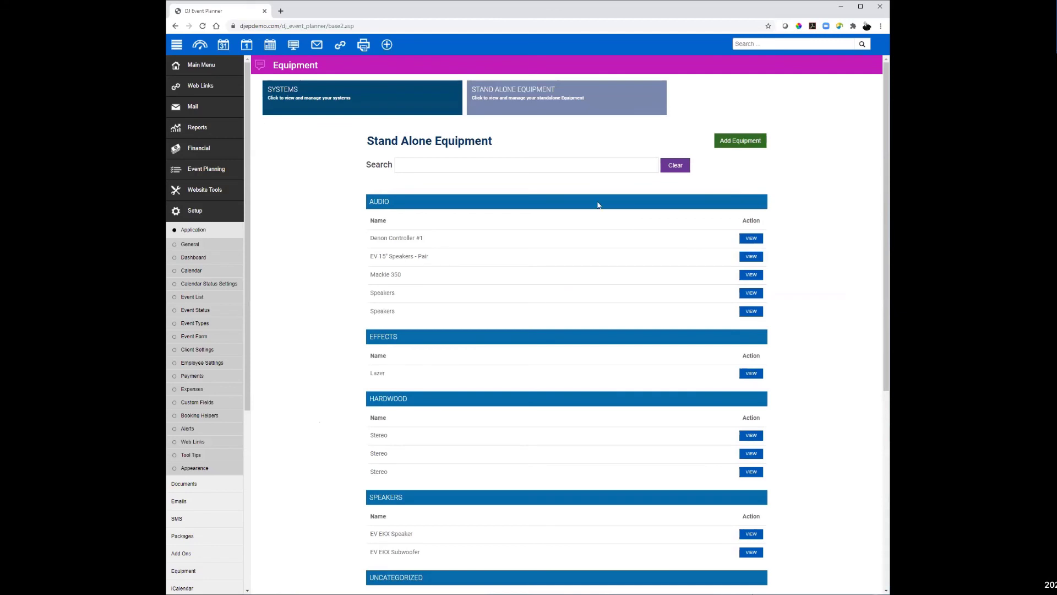
click(734, 142)
click(408, 167)
text(EV)
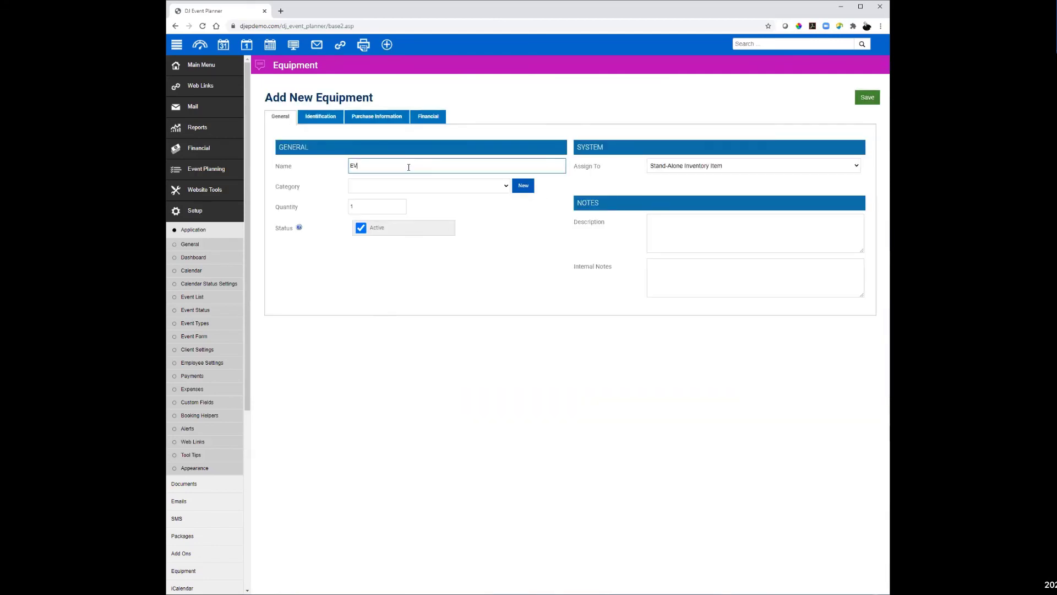
text( Ekx # 1&2)
- Set the new item's category to Speakers and its quantity to 2, and save it
click(383, 188)
click(384, 236)
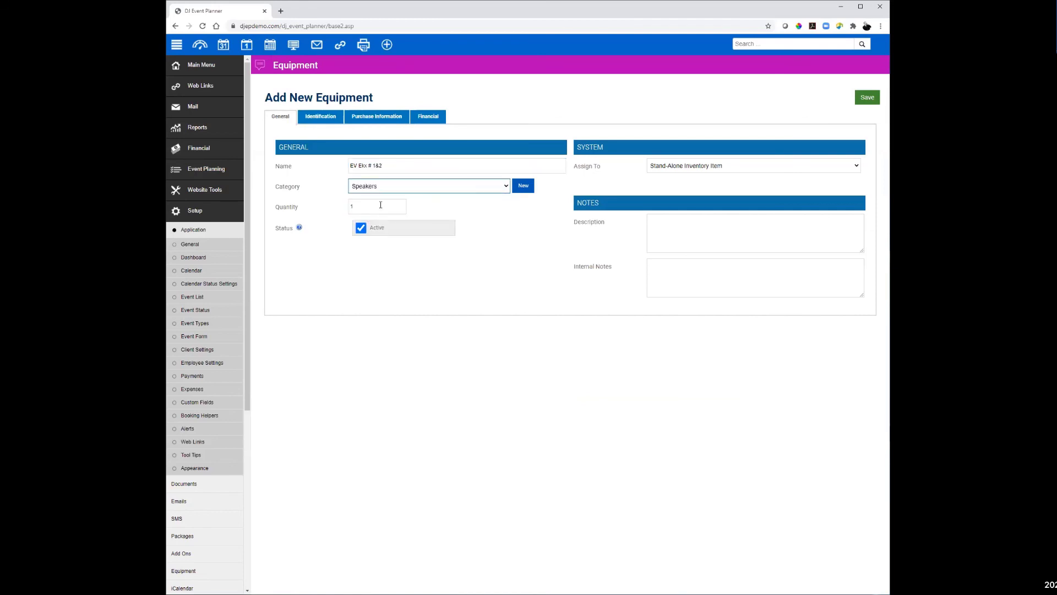
click(381, 204)
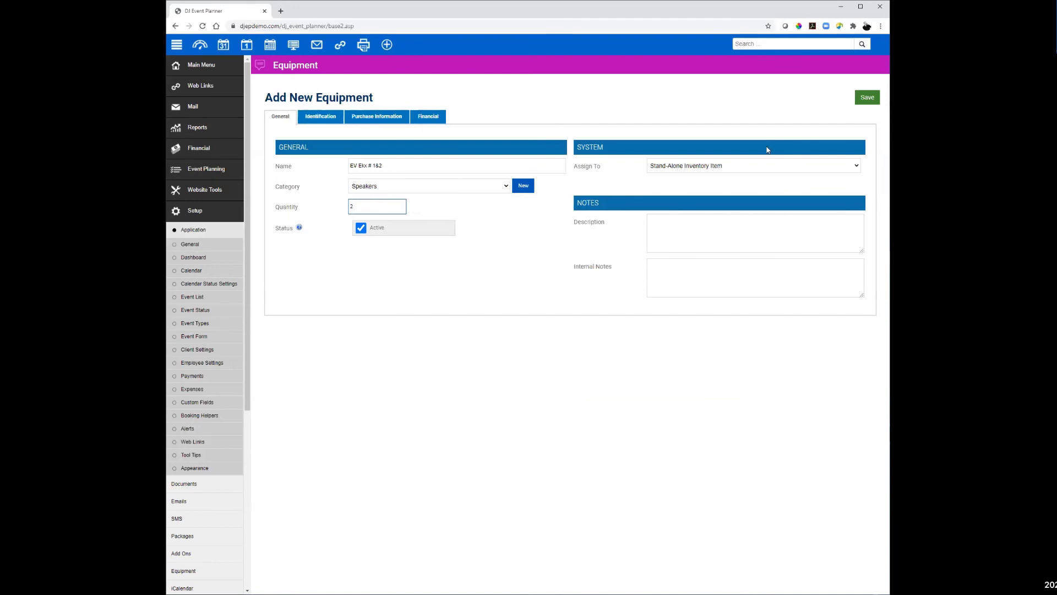
click(866, 97)
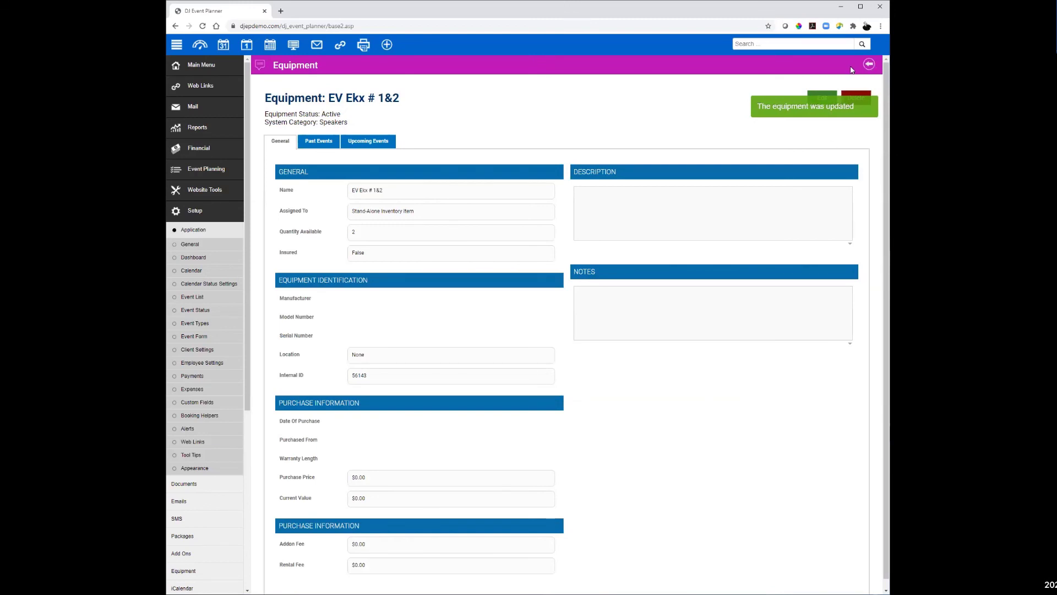
- Edit the EV Ekx # 1&2 item from the stand-alone equipment list, remove its Active status, and save it
click(868, 65)
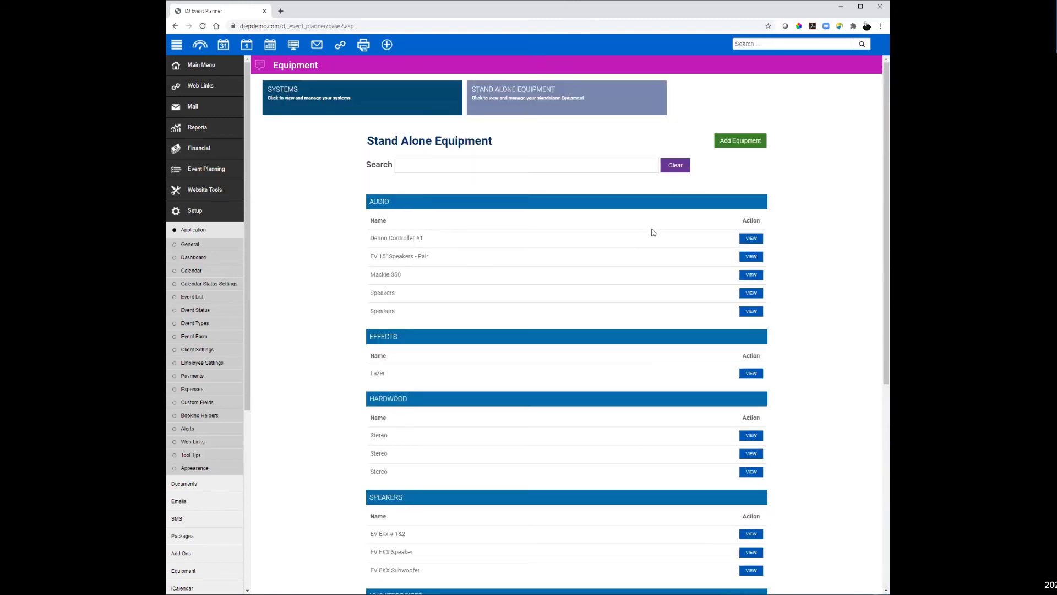
scroll(570, 342, down, 4)
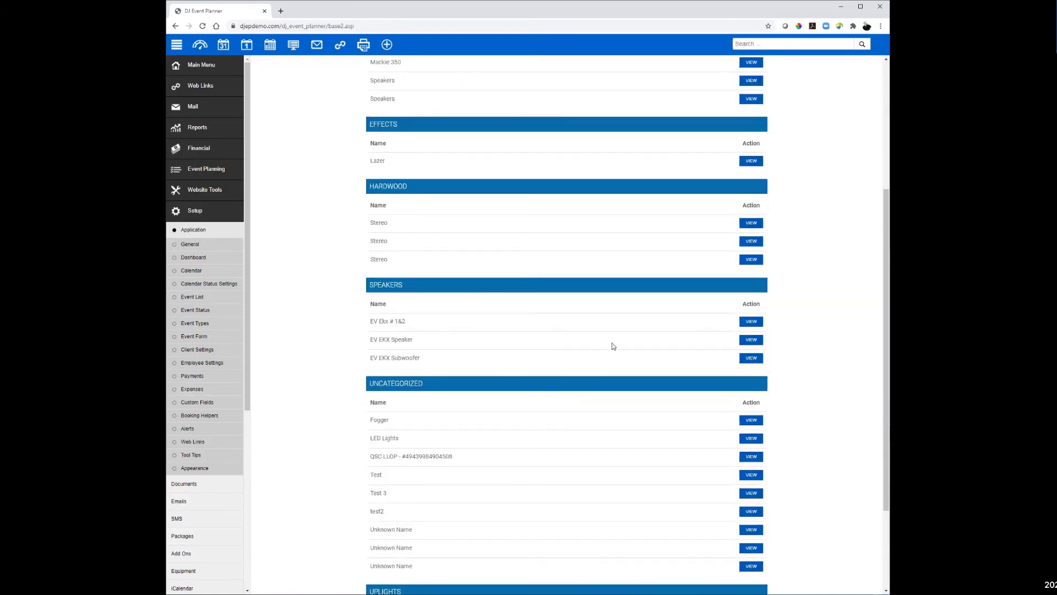
click(749, 323)
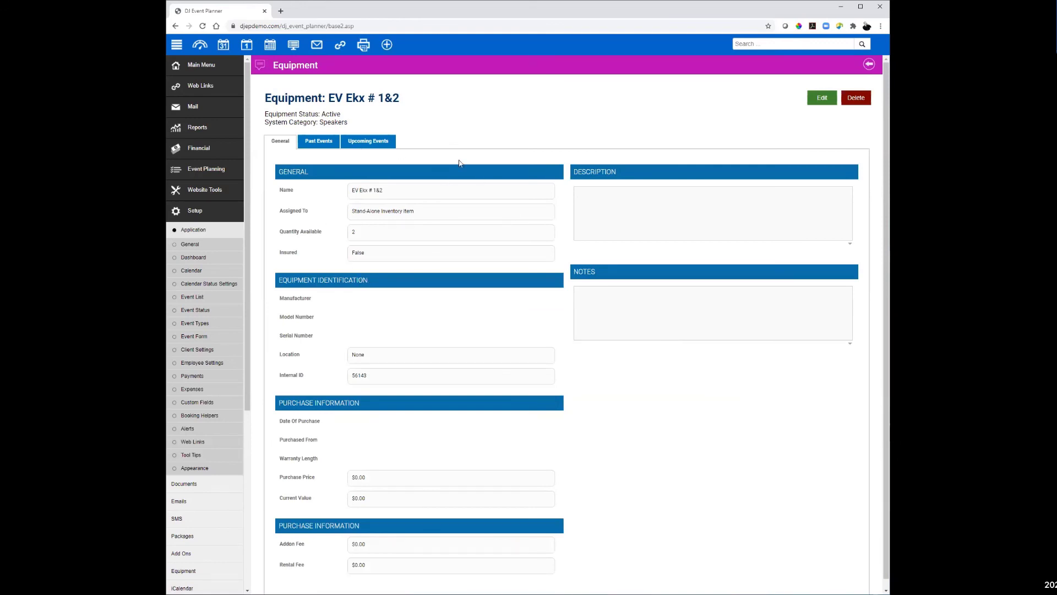
click(821, 98)
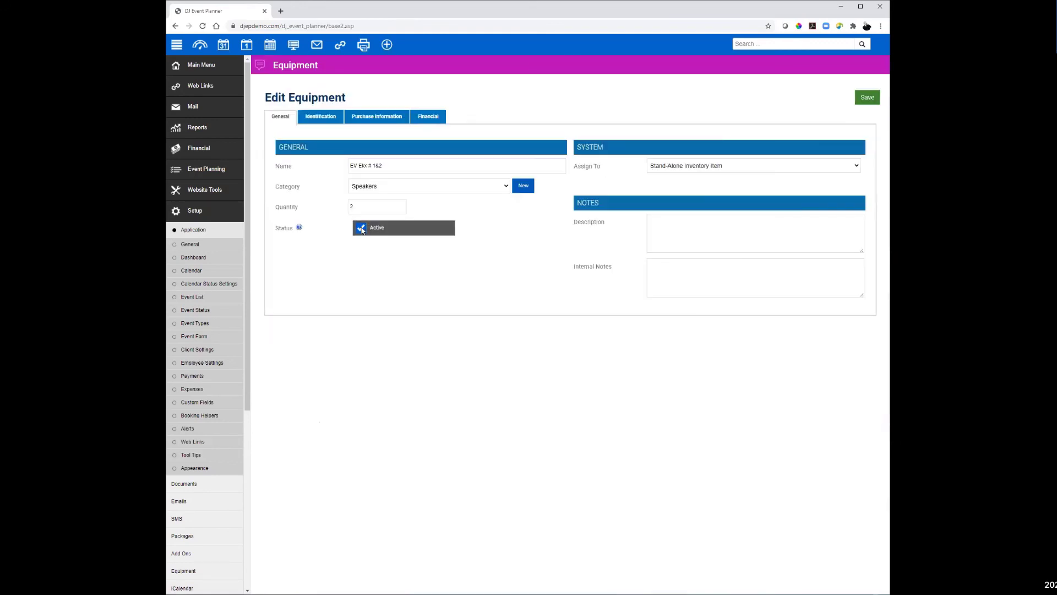
click(866, 98)
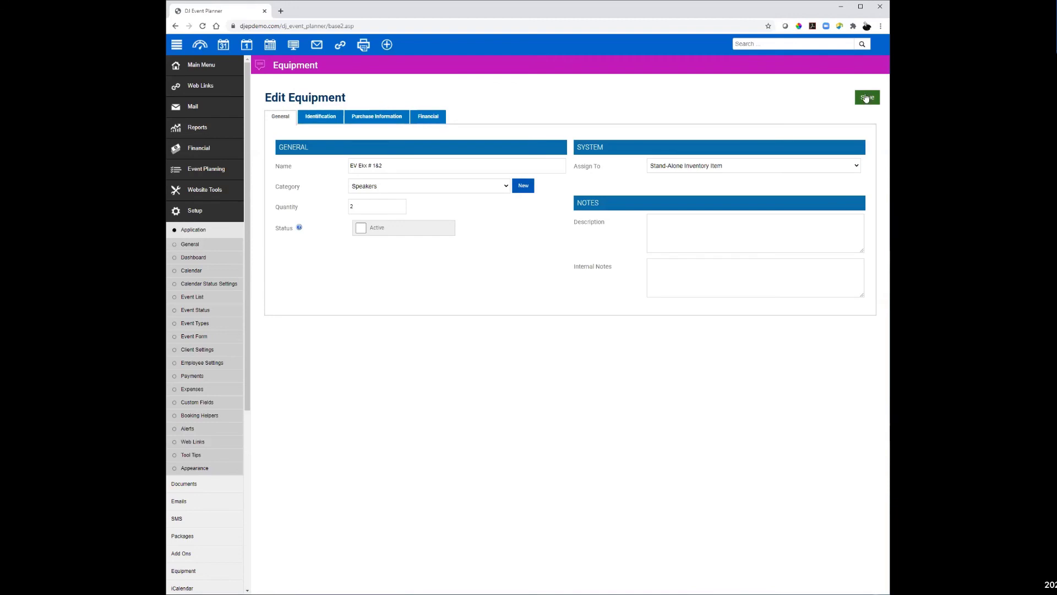
- Open the booked event on 5/28/2050 and expand the Speakers category of its stand-alone equipment to check availability
click(201, 66)
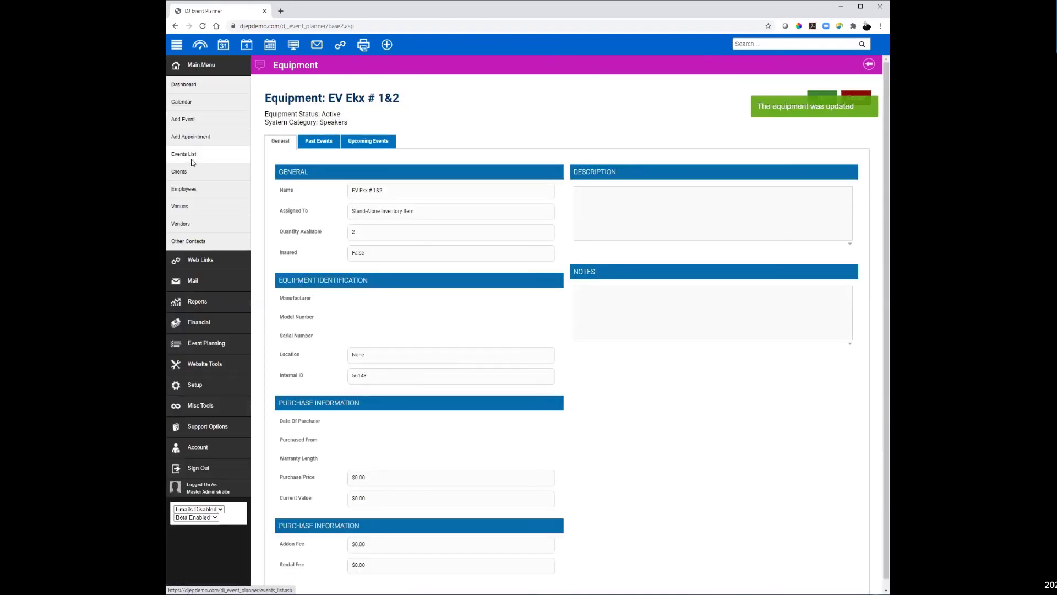
click(187, 154)
scroll(512, 350, down, 5)
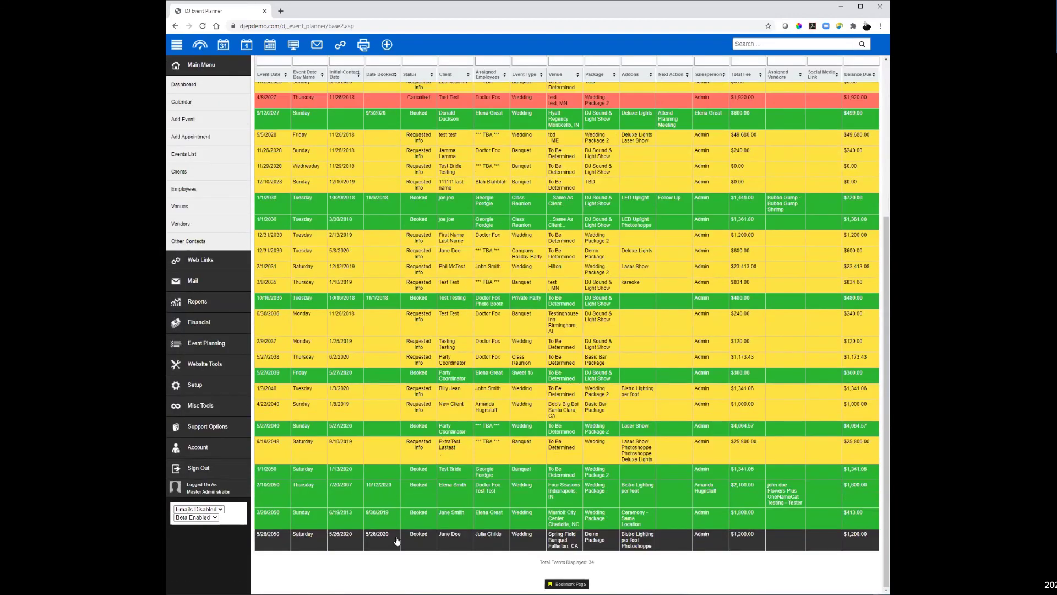
click(443, 537)
scroll(552, 368, down, 3)
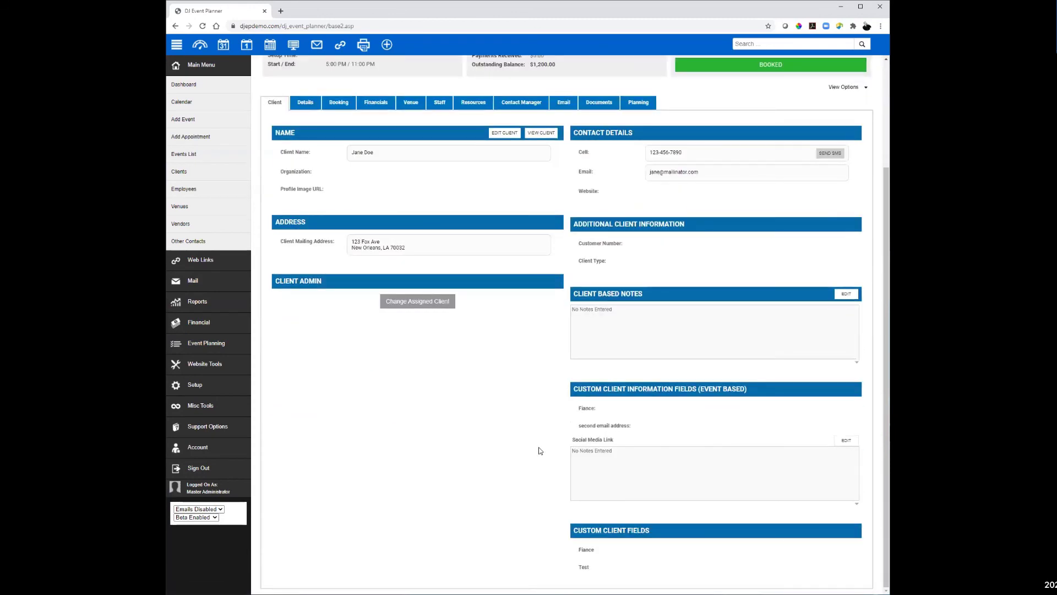
scroll(508, 186, up, 1)
click(473, 145)
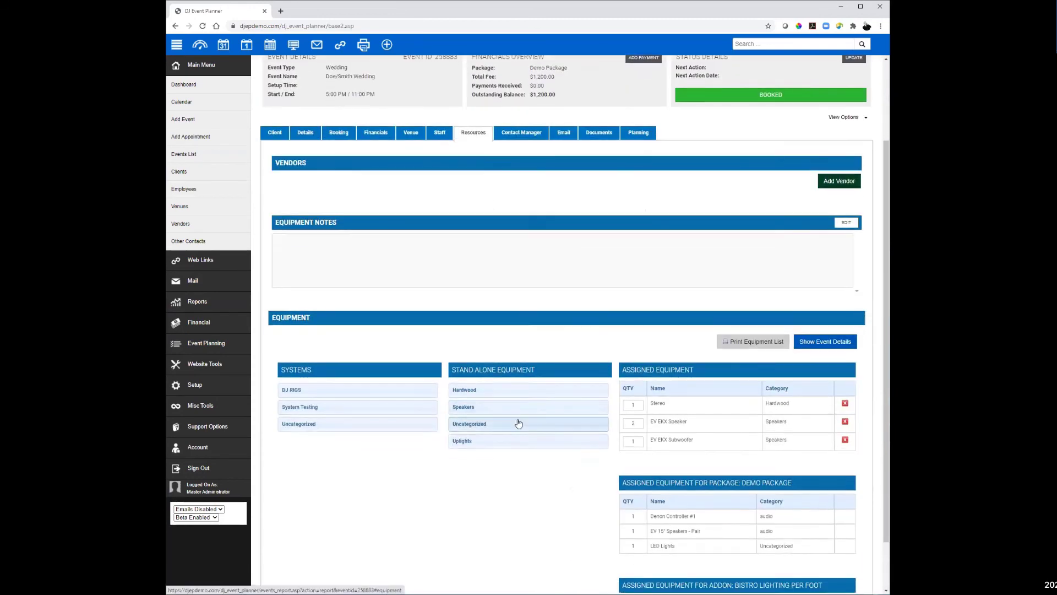
click(497, 405)
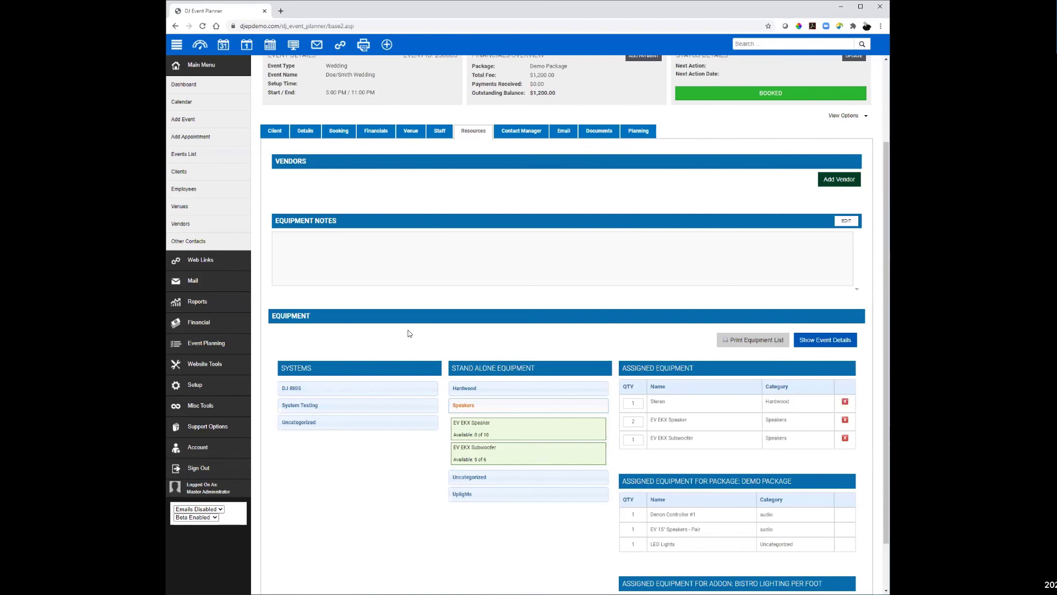
- Add a booking helper in slot 19 of the setup area and title it Add 25 Uplights
click(195, 385)
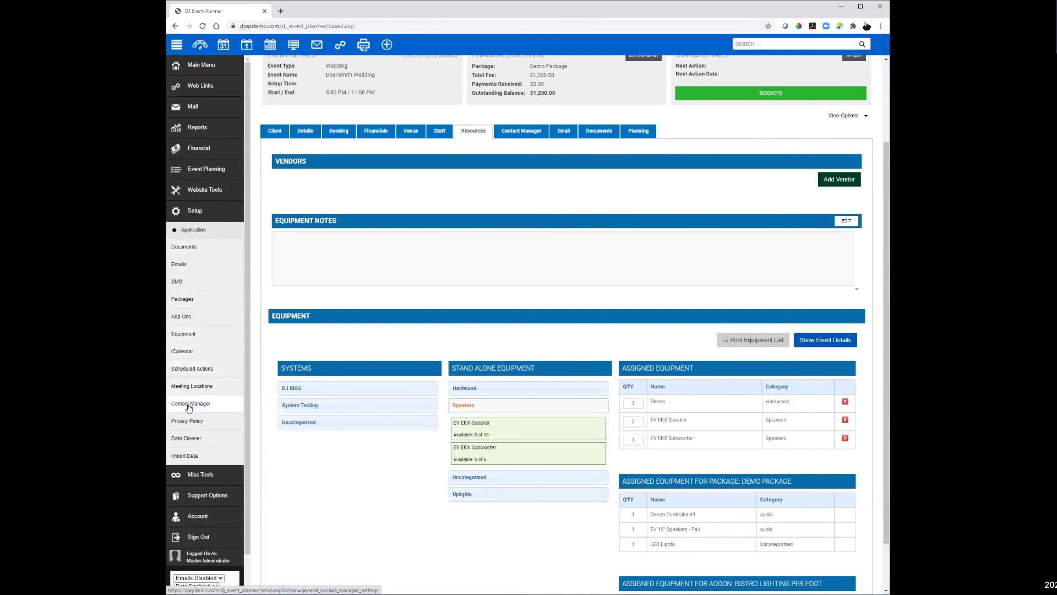
click(186, 231)
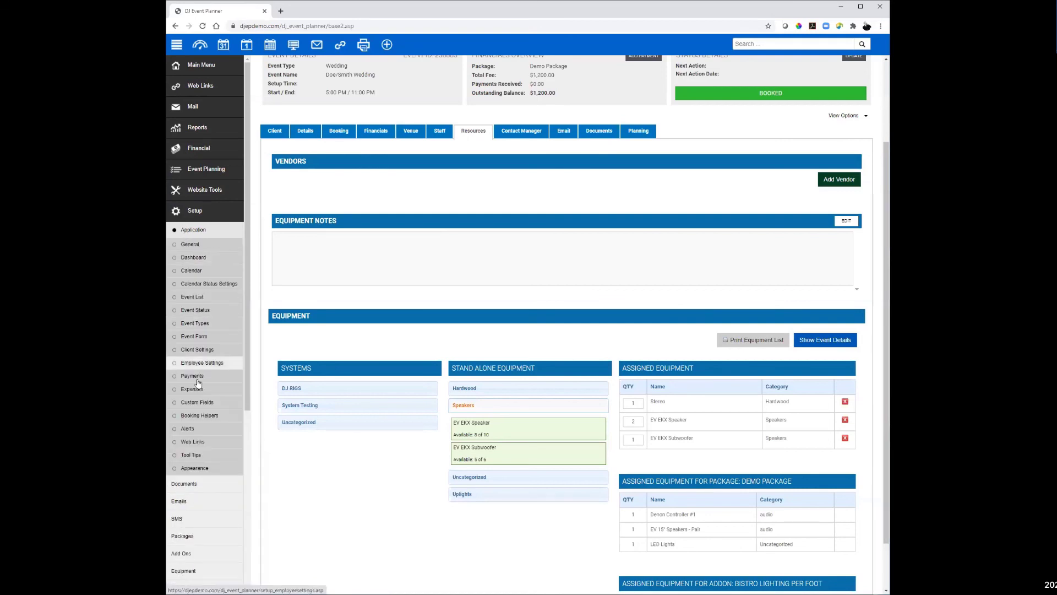
click(200, 415)
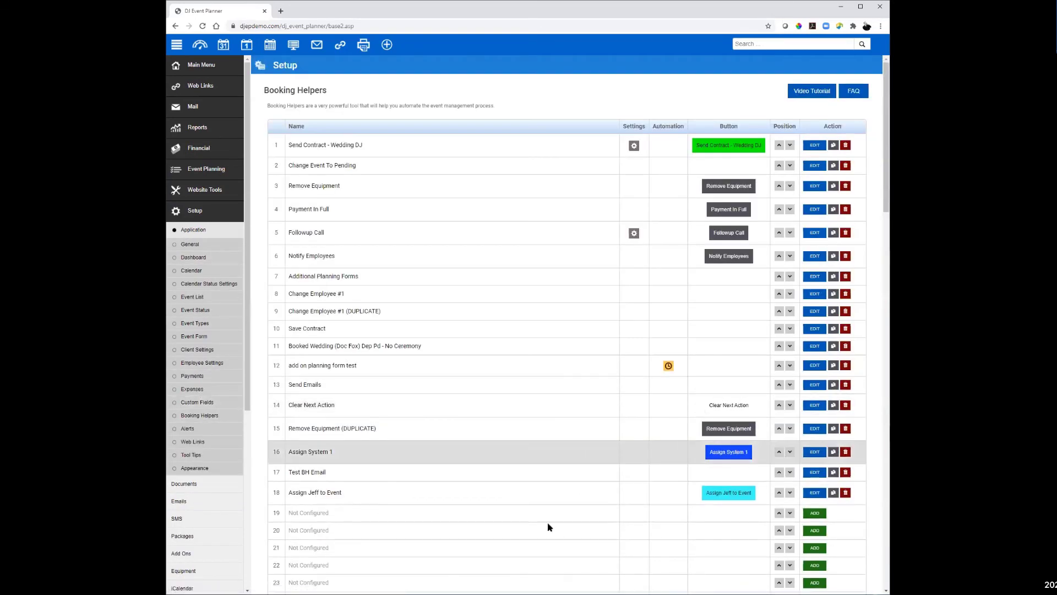
click(815, 513)
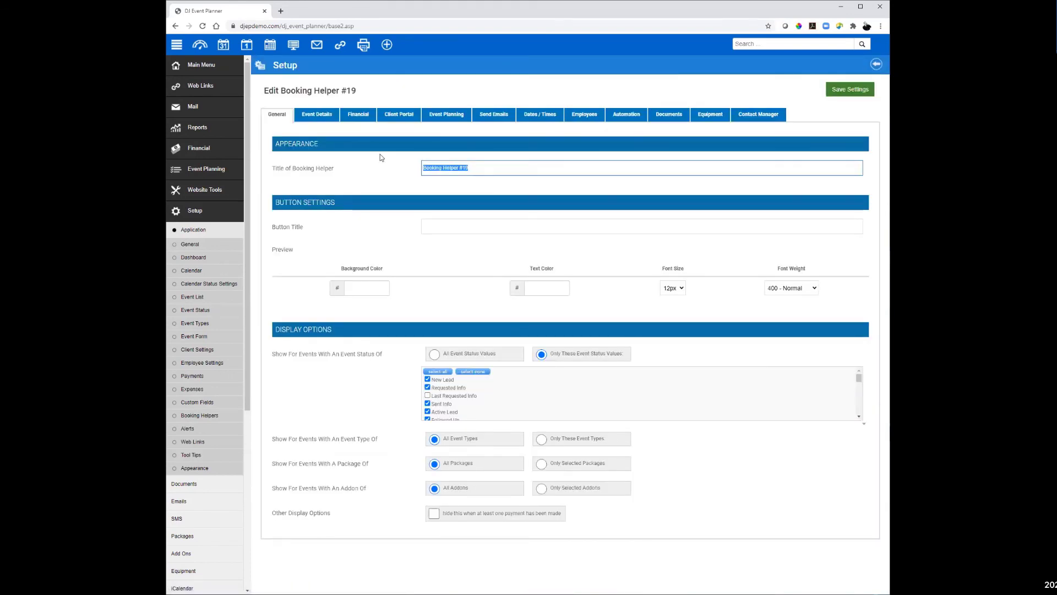
text(Add Upli)
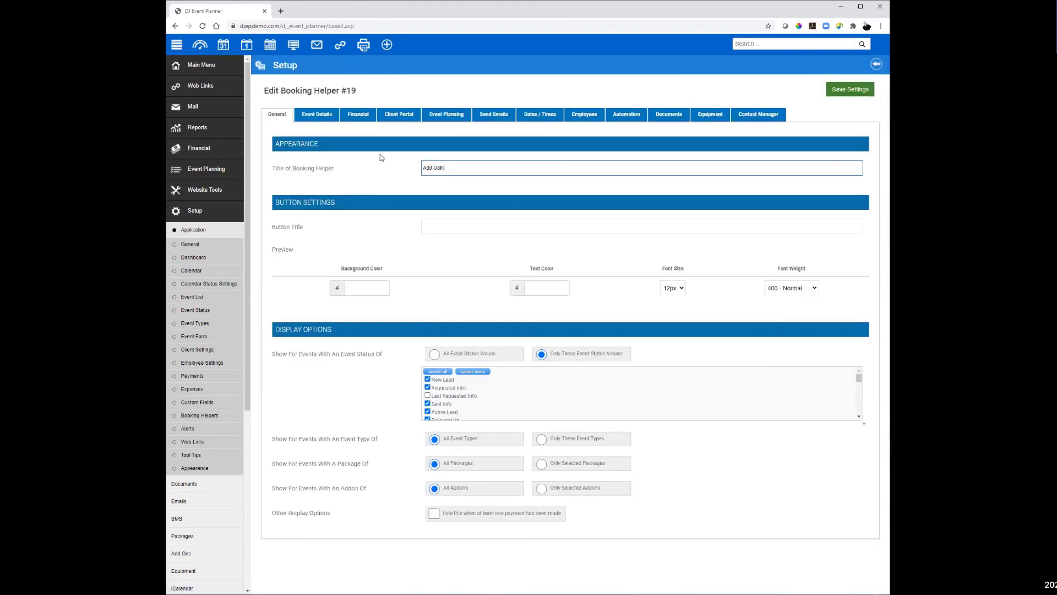
key(BackSpace)
key(BackSpace)
key(BackSpace)
key(BackSpace)
text(25 Uplights)
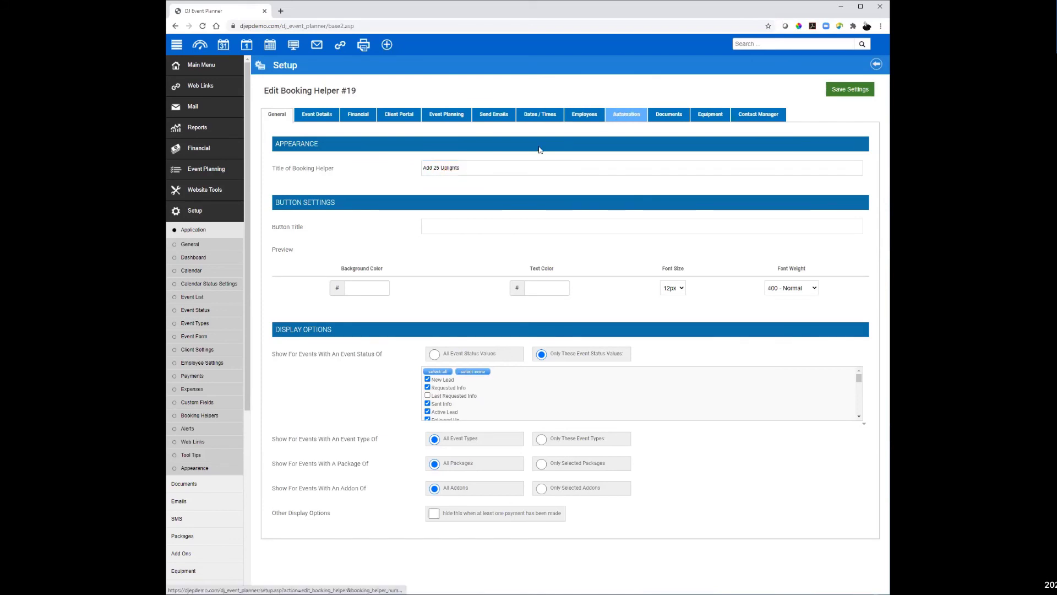
- Automate the helper to trigger when an event is updated with the LED Uplights 25 add-on, and save its settings
click(627, 114)
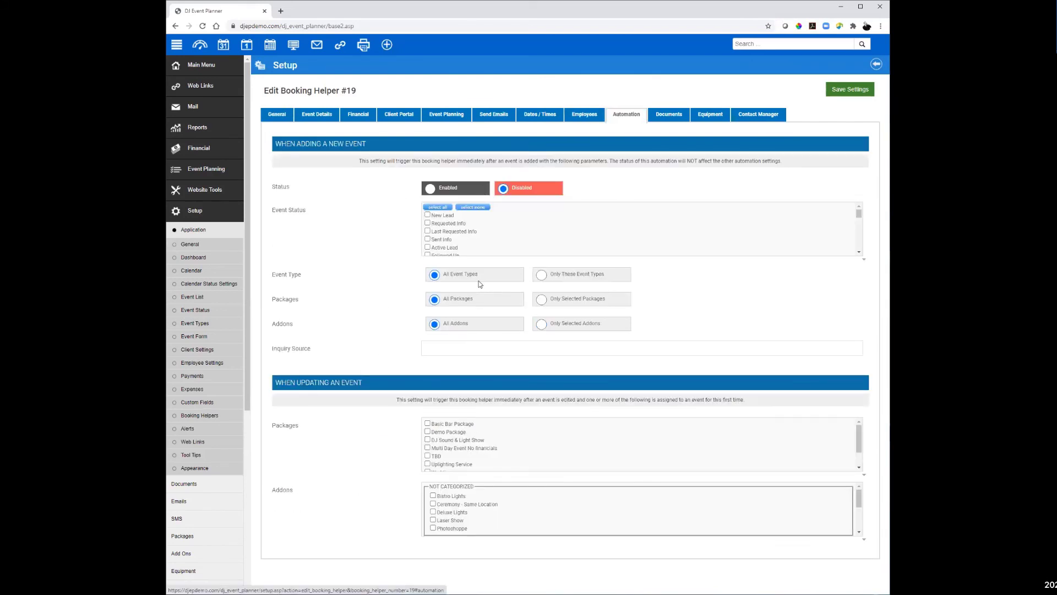
scroll(460, 463, down, 1)
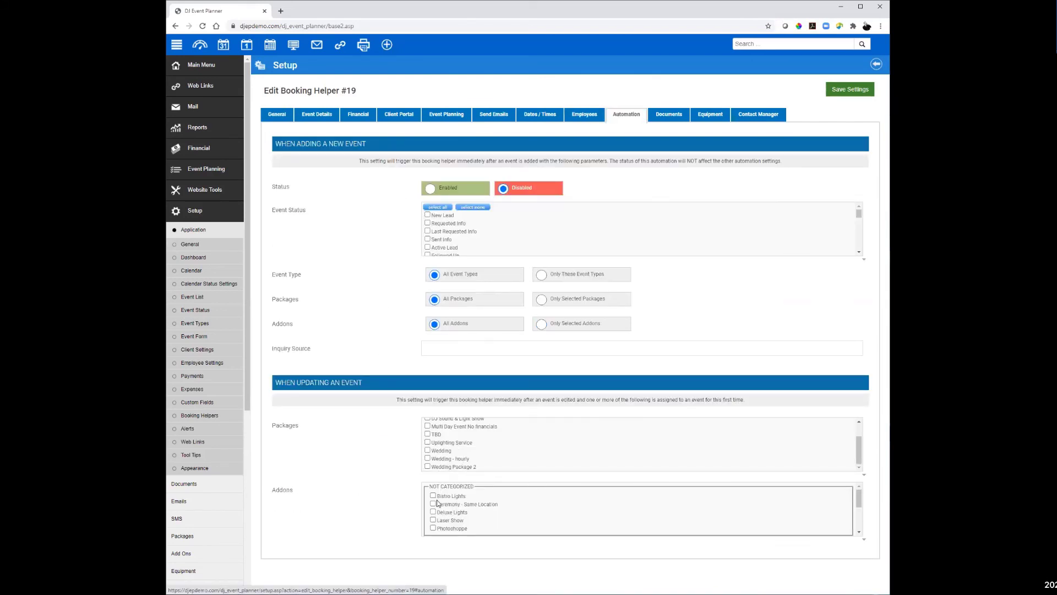
scroll(438, 503, down, 3)
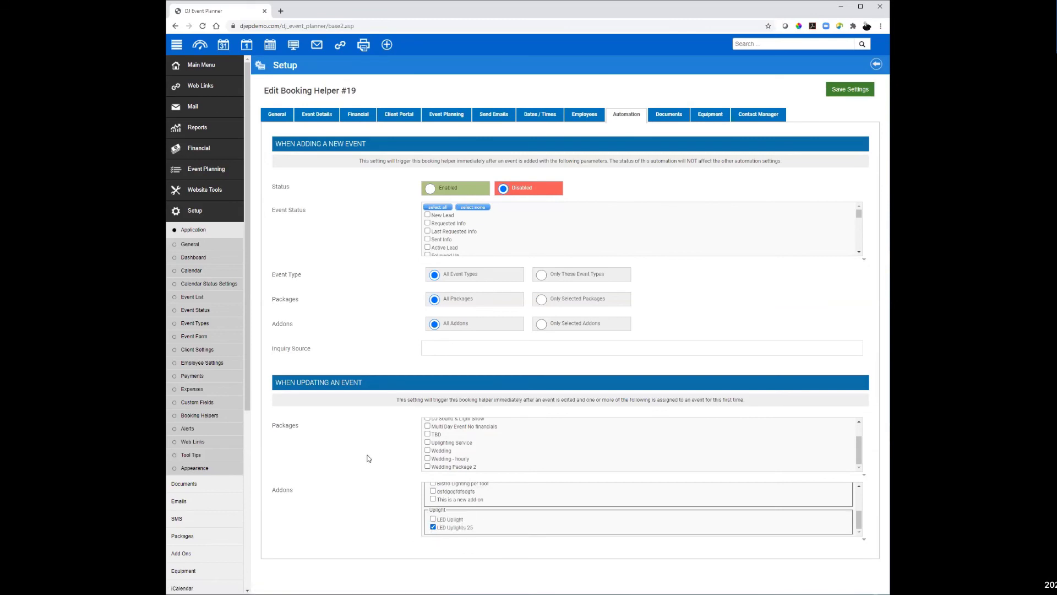
click(851, 90)
- Edit the LED Uplights 25 add-on, clear the ADJ Uplights quantity from its assigned equipment, and save it
scroll(198, 298, down, 5)
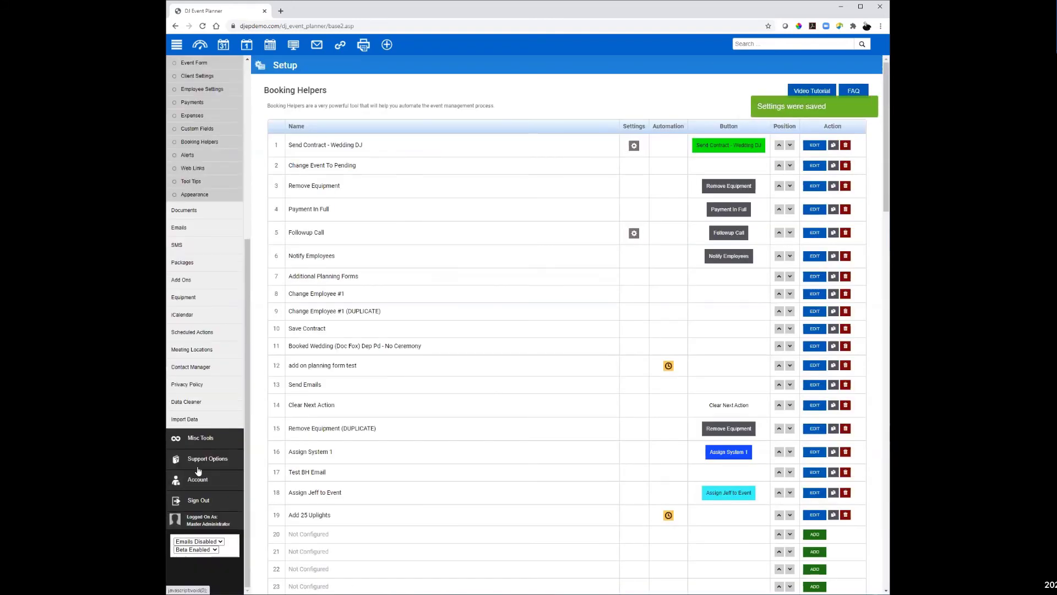
click(182, 280)
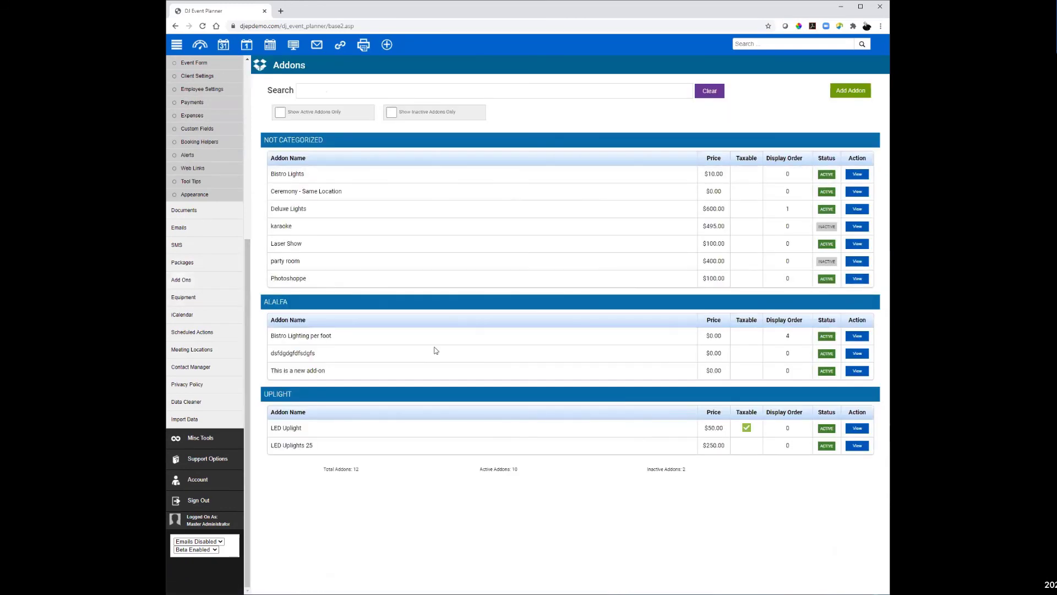
click(855, 444)
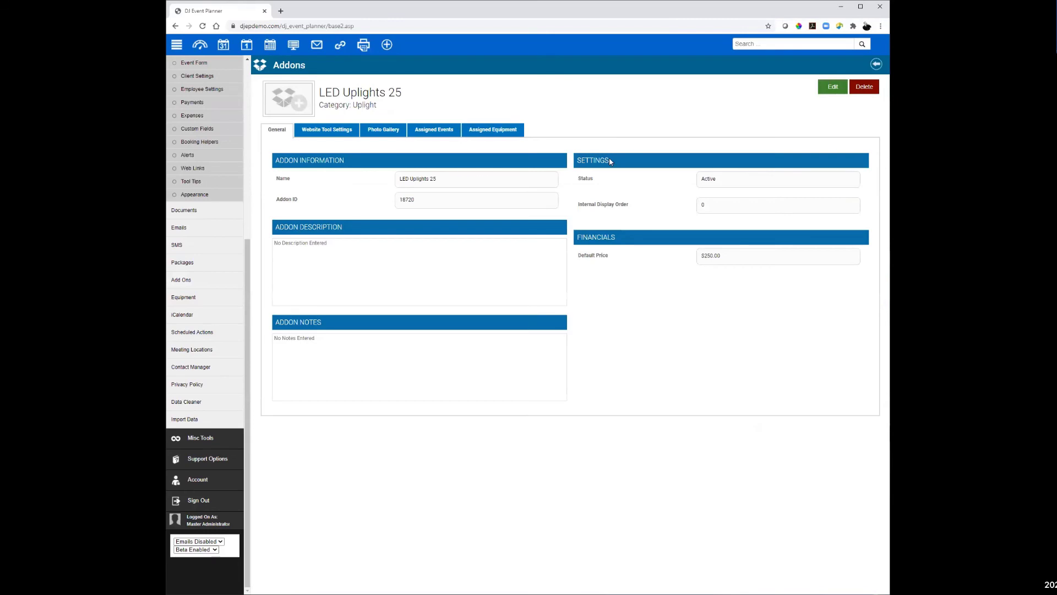
click(828, 88)
click(466, 104)
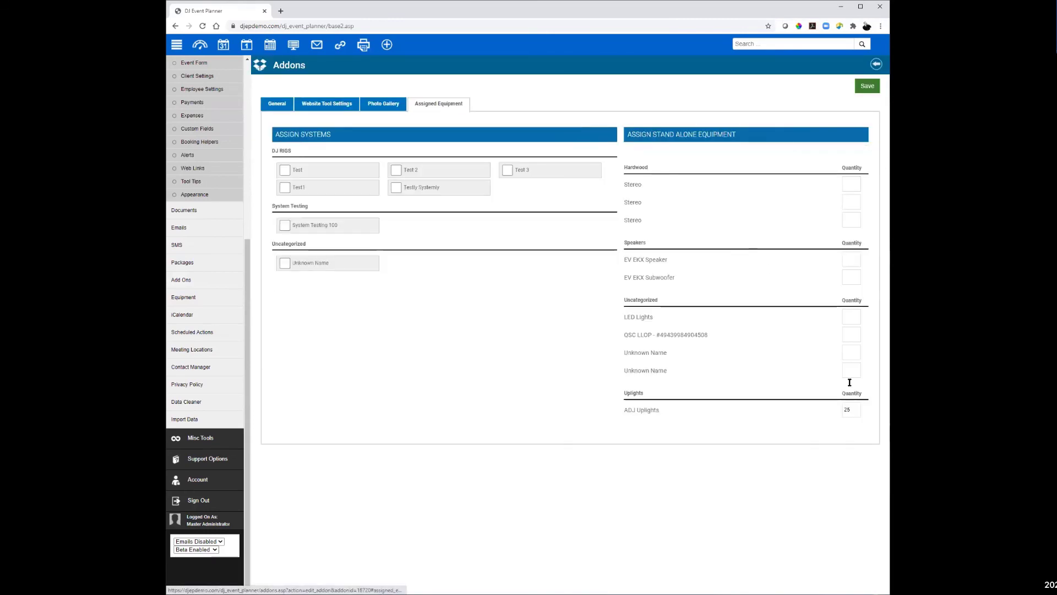
double_click(854, 409)
text(5)
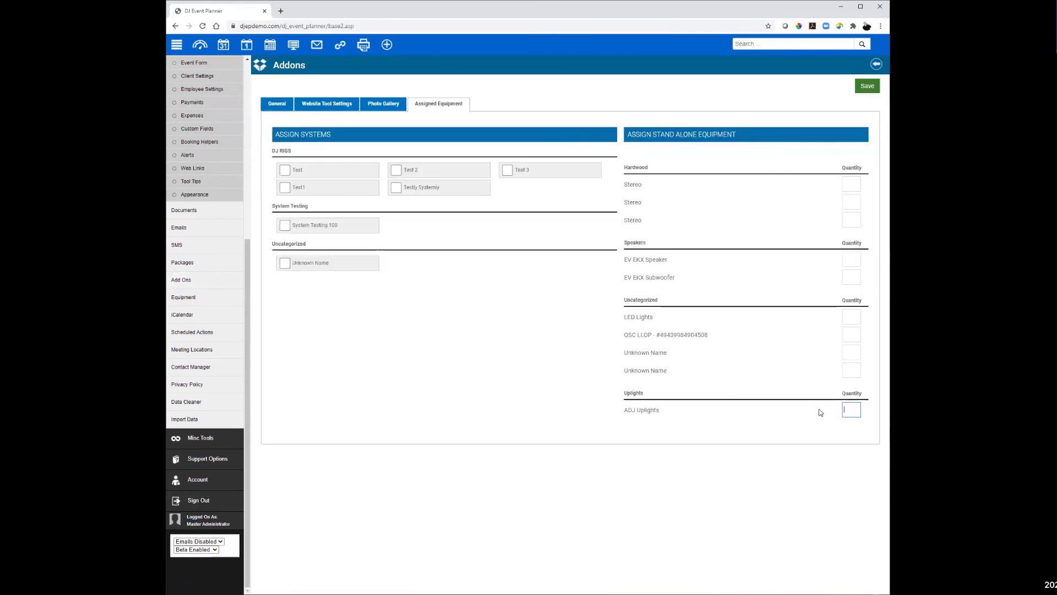
click(867, 86)
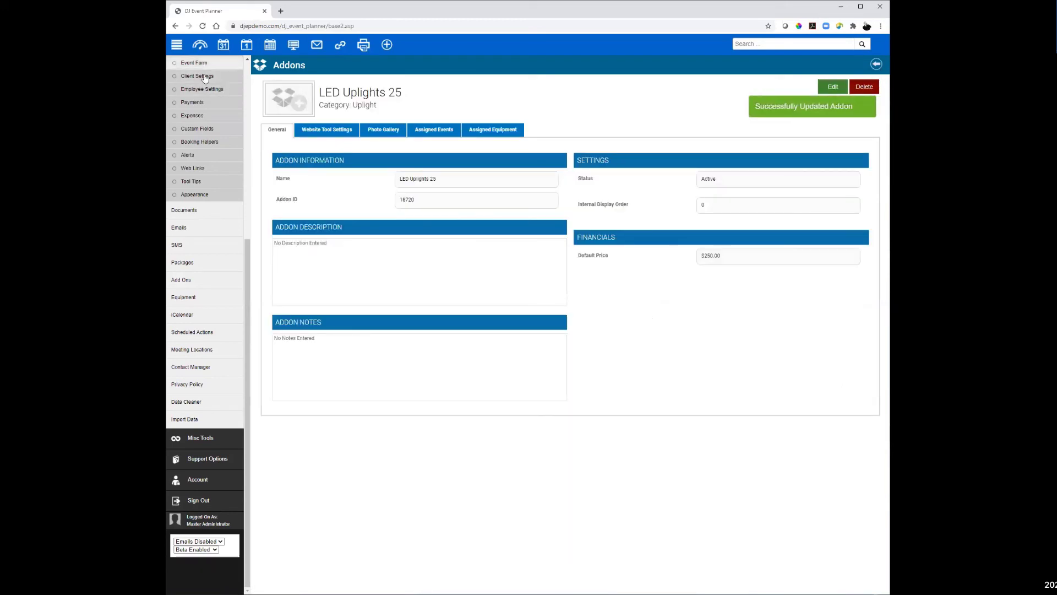
- Return to the booking helpers list and check the Add 25 Uplights helper
scroll(205, 79, up, 5)
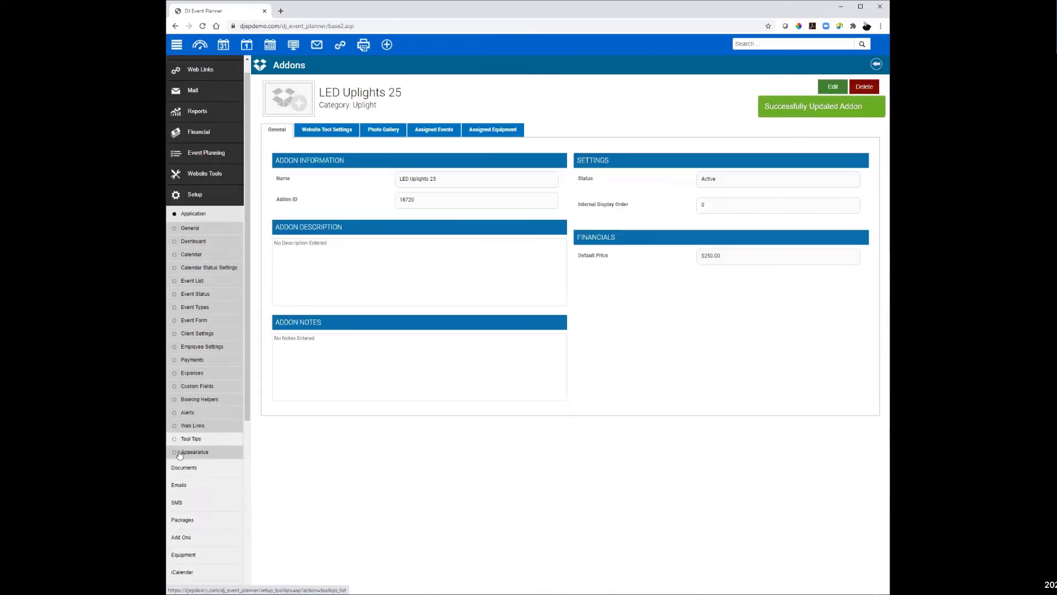
scroll(199, 220, down, 2)
click(196, 288)
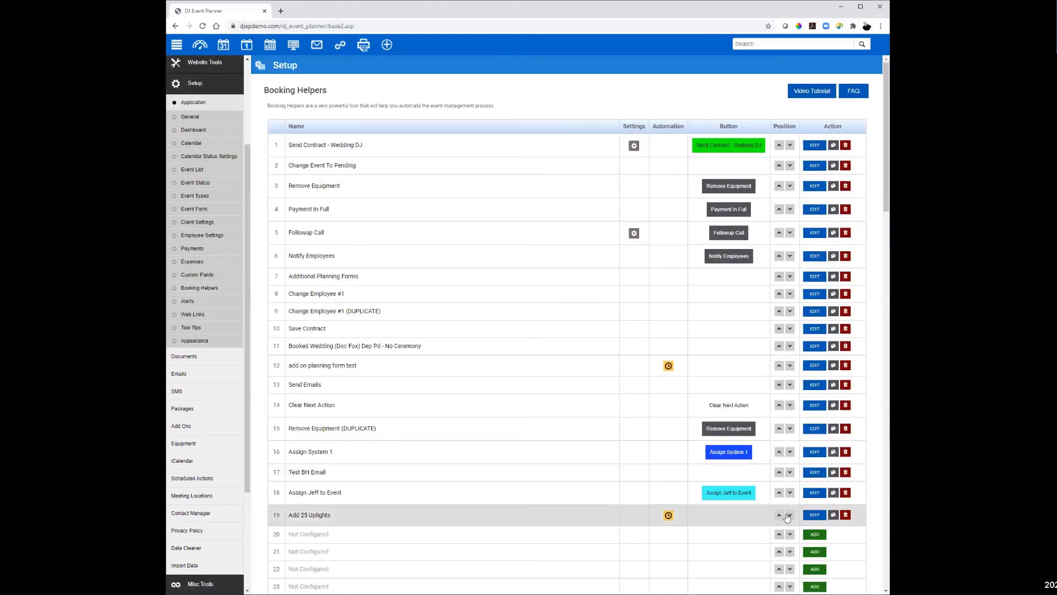
- Open the details of the booked 5/28/2050 wedding from the events list
click(191, 76)
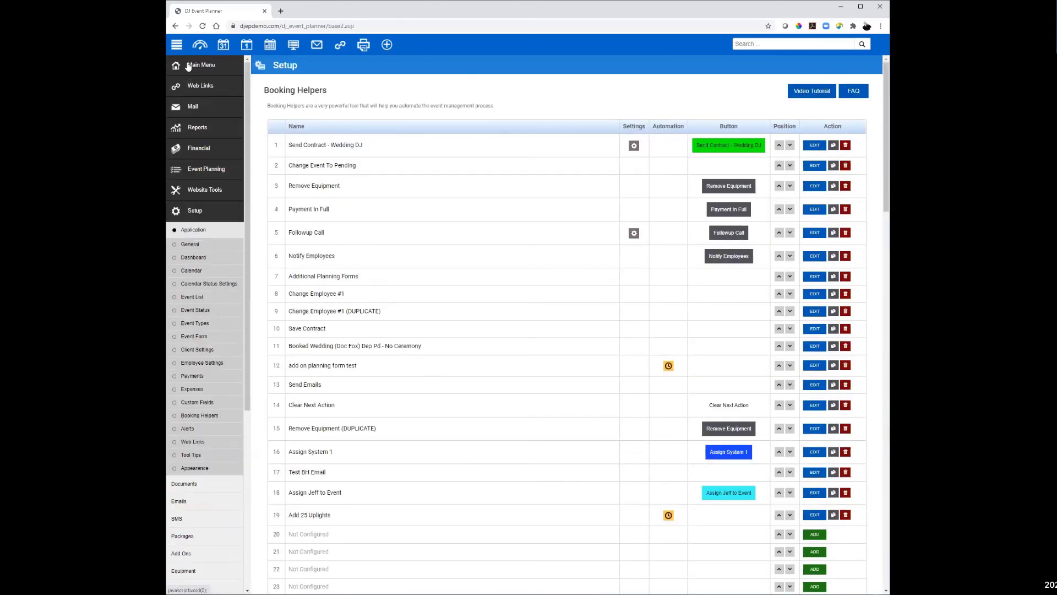
click(197, 157)
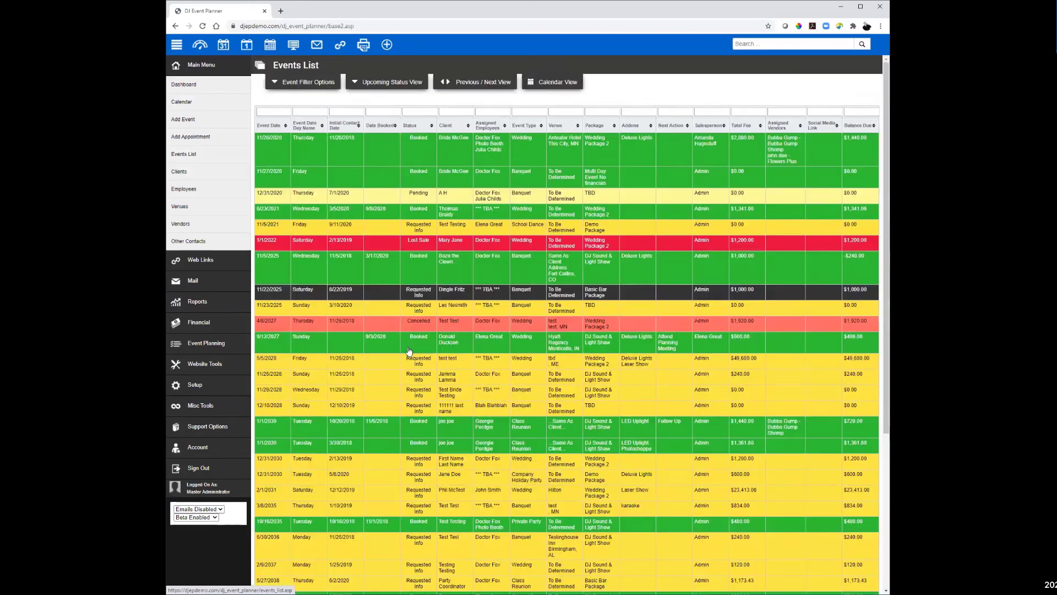
scroll(354, 543, down, 10)
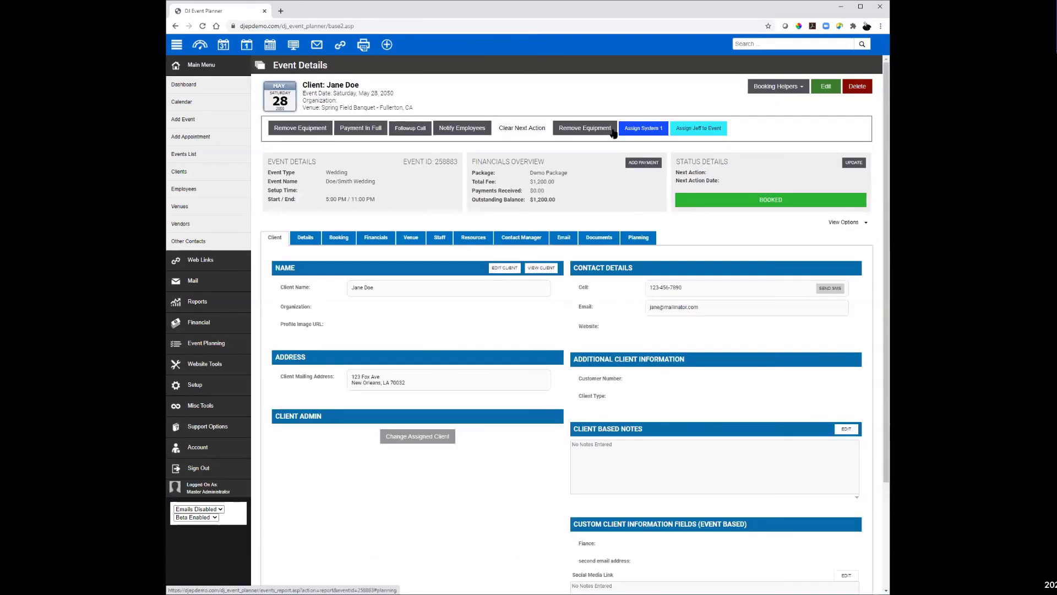
- Remove the wedding's assigned equipment with the Remove Equipment helper, add the LED Uplights 25 add-on, and save the event
click(594, 131)
click(593, 159)
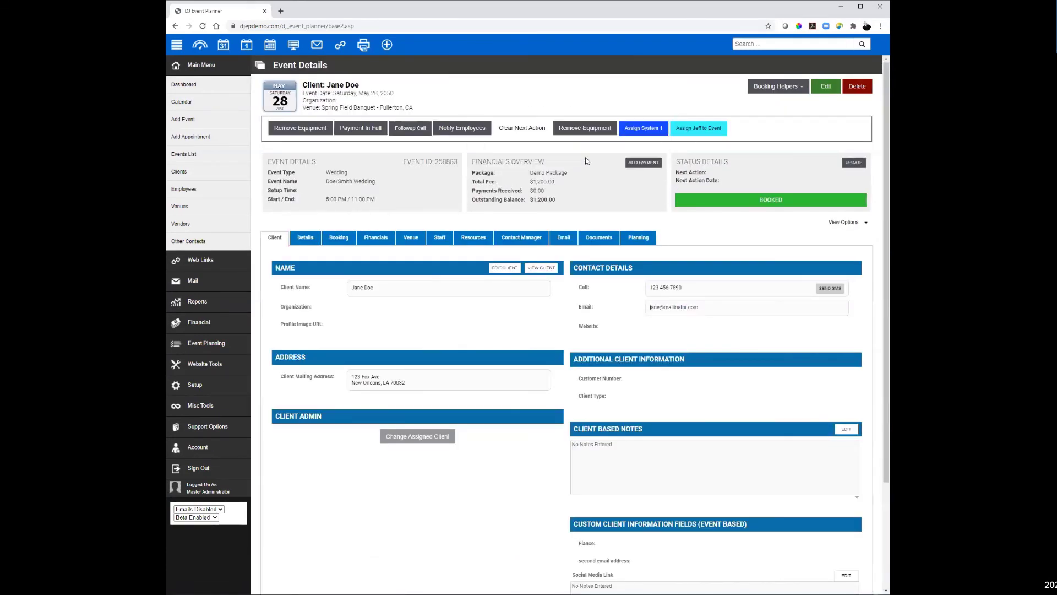
click(824, 87)
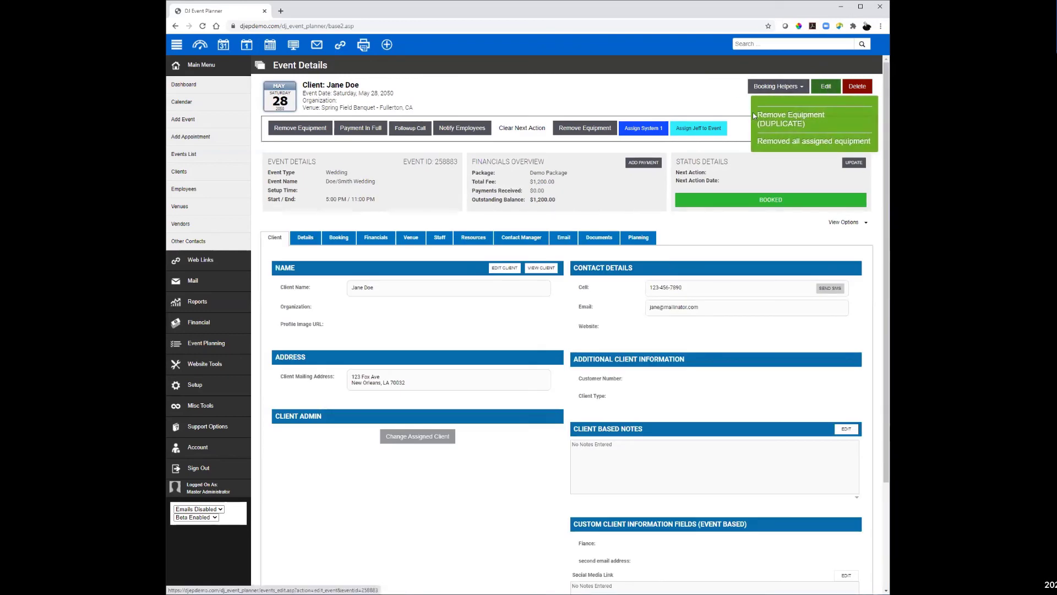
click(376, 110)
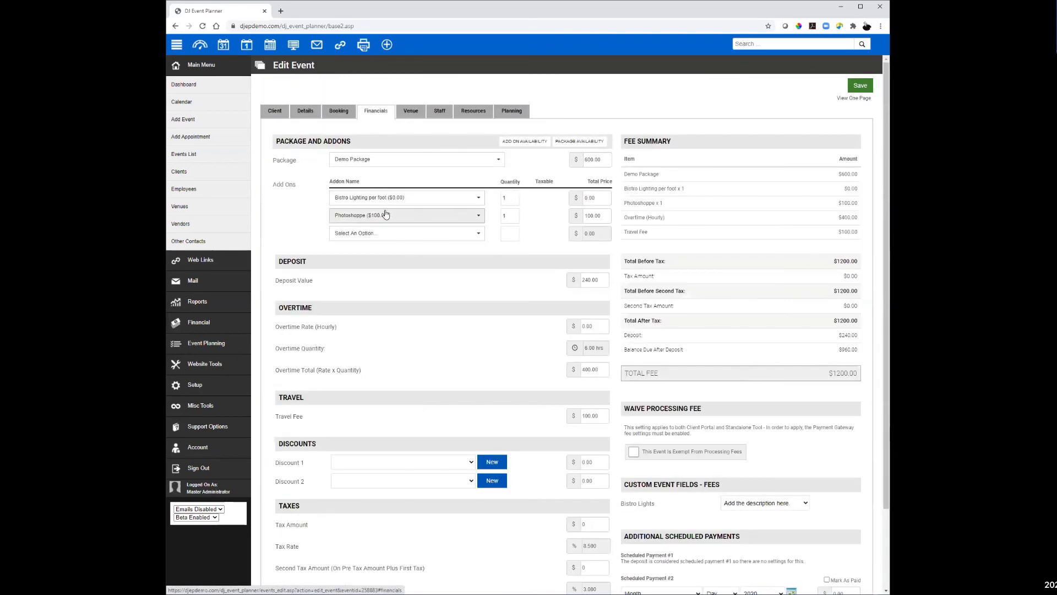
click(437, 234)
scroll(405, 320, down, 2)
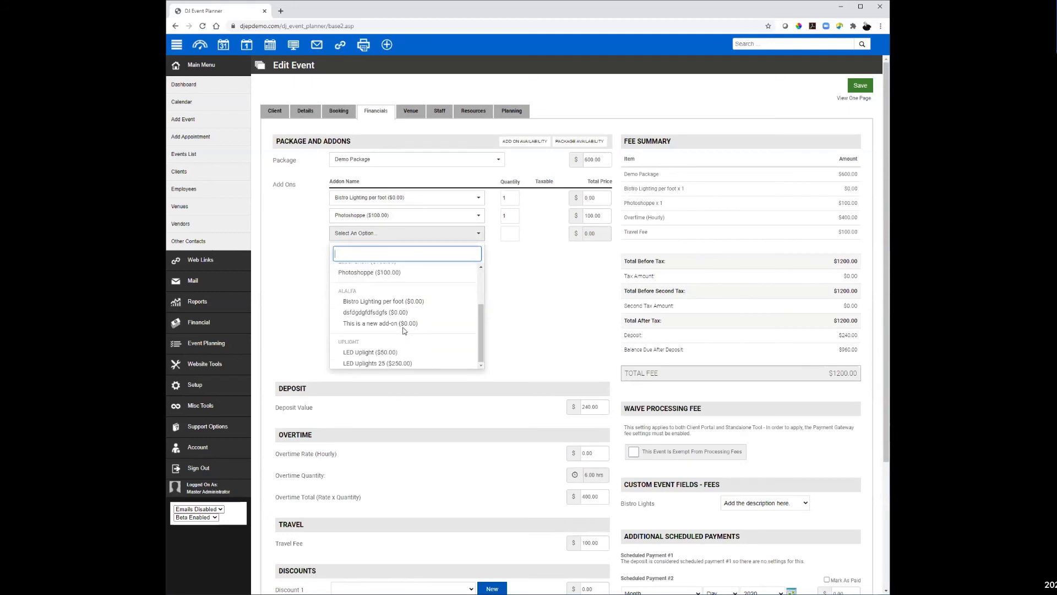
click(383, 364)
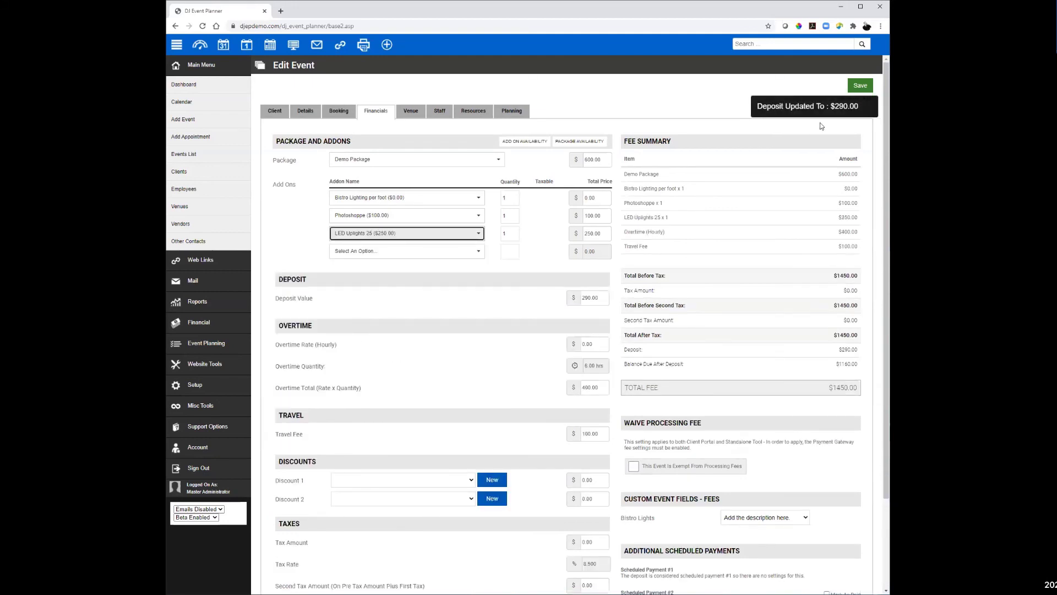
click(851, 88)
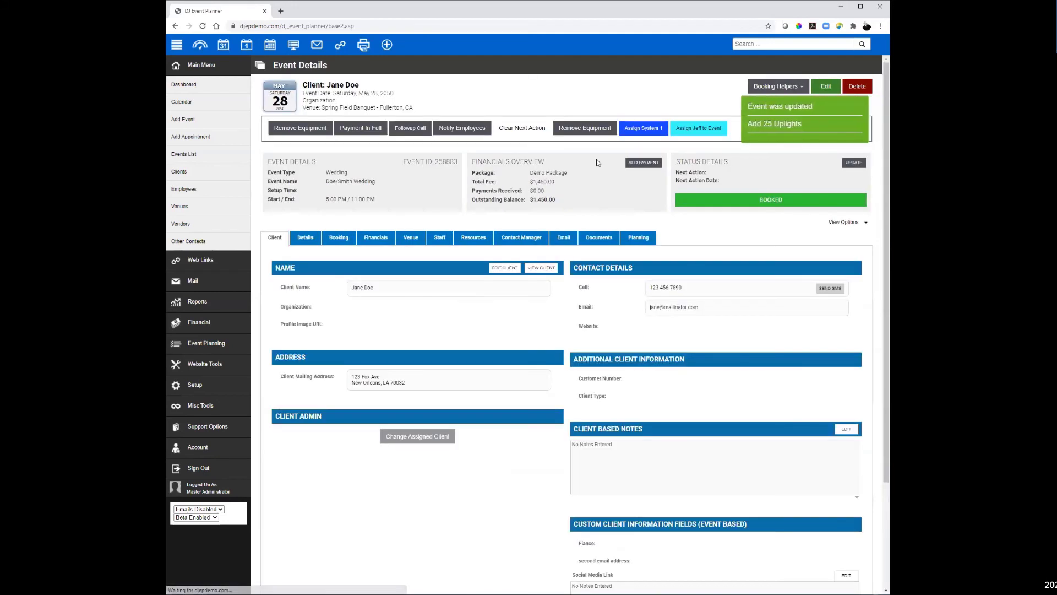
- Check the equipment assigned directly, by package and by add-on in the wedding's resources
click(474, 237)
scroll(480, 333, down, 2)
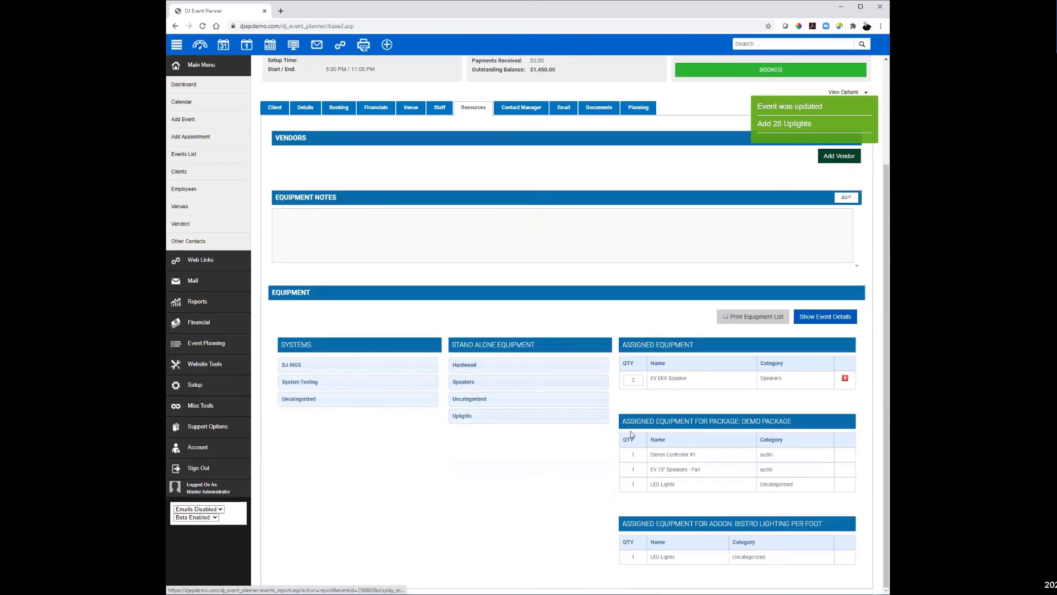
drag(788, 560, 606, 559)
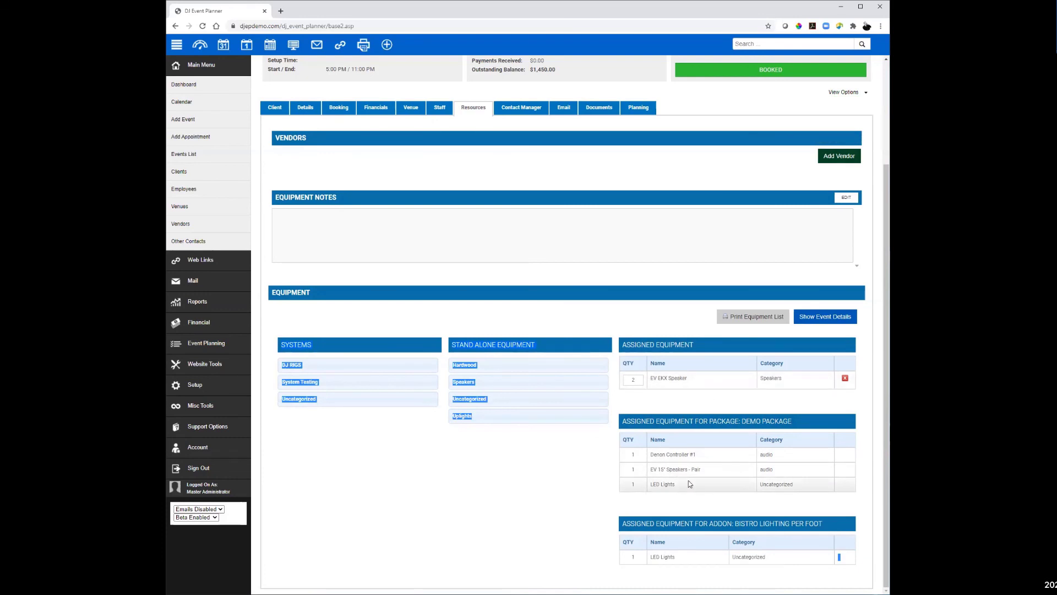
drag(803, 486, 619, 488)
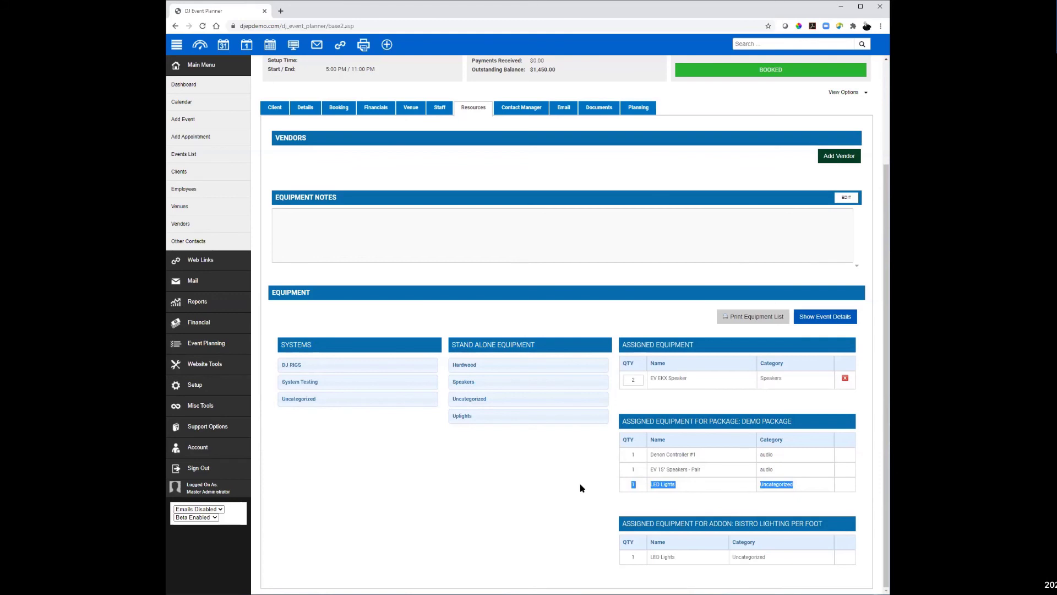
scroll(593, 468, up, 1)
click(563, 380)
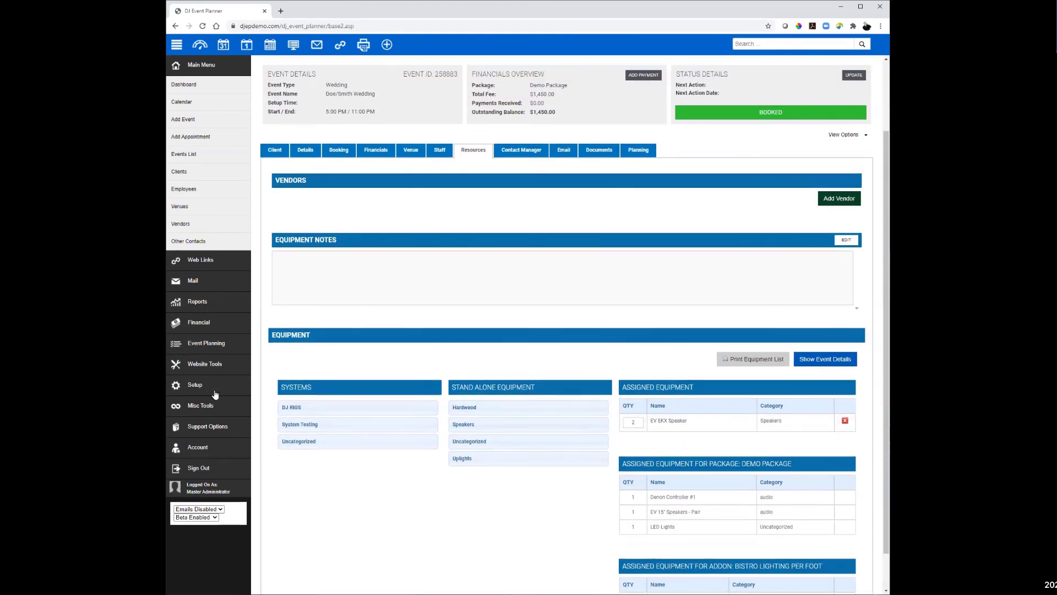
- Edit the Add 25 Uplights booking helper to assign 25 stand-alone ADJ Uplights, and save its settings
click(213, 390)
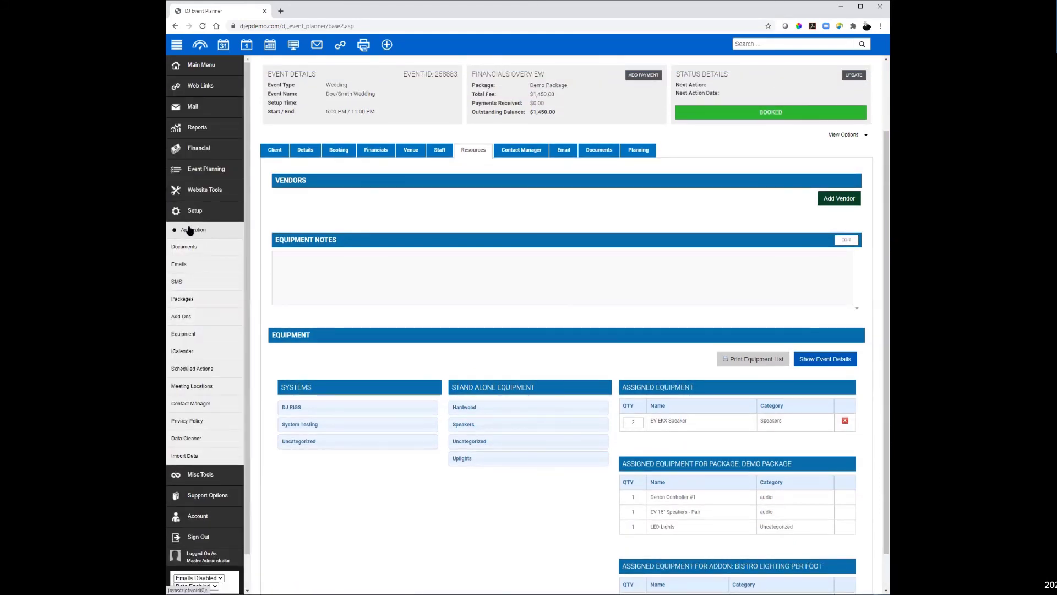
click(190, 230)
click(189, 416)
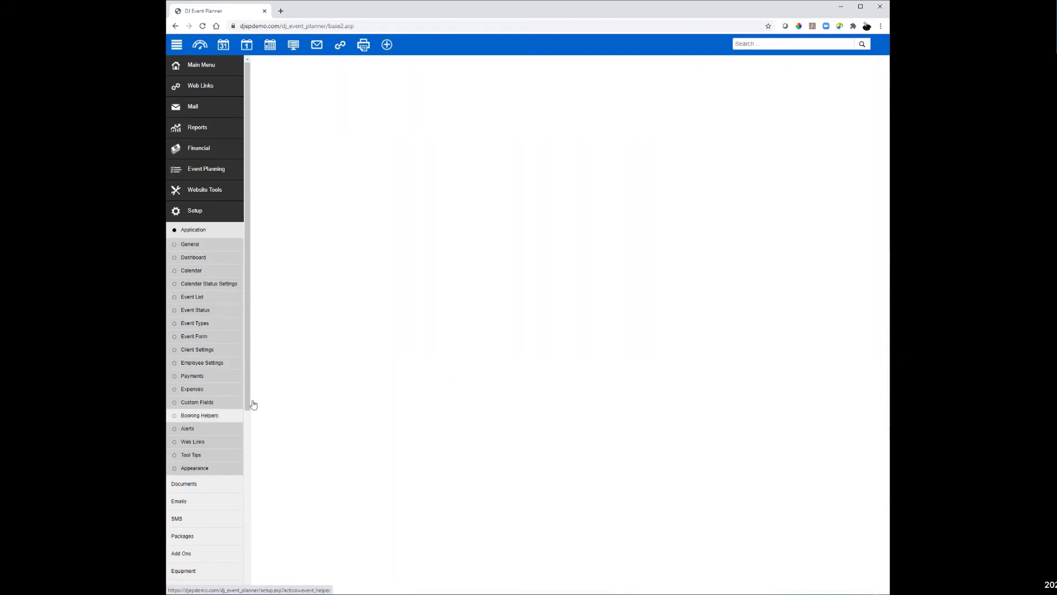
mouse_move(668, 516)
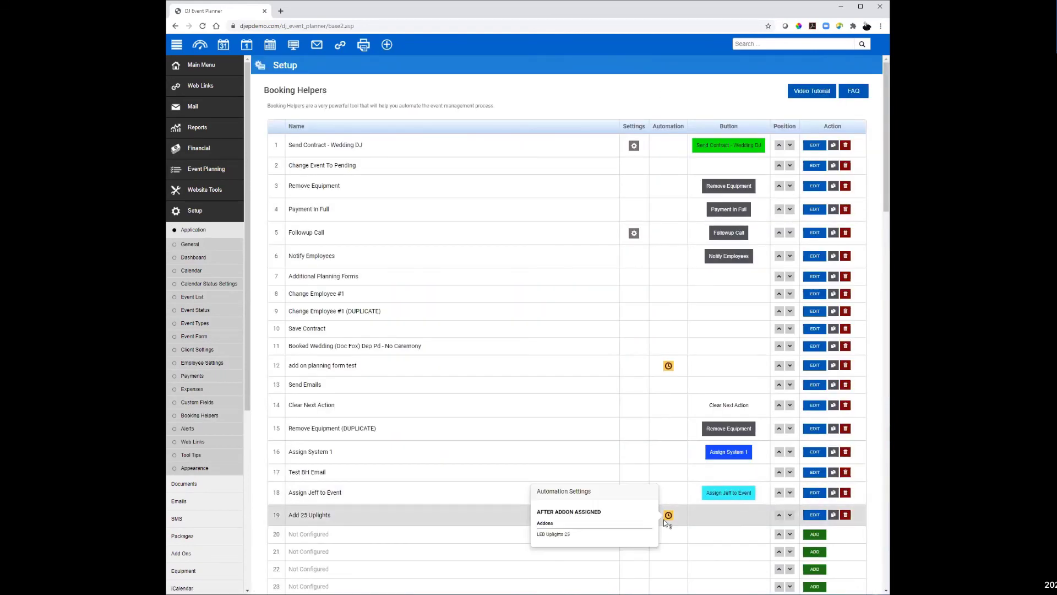
click(815, 515)
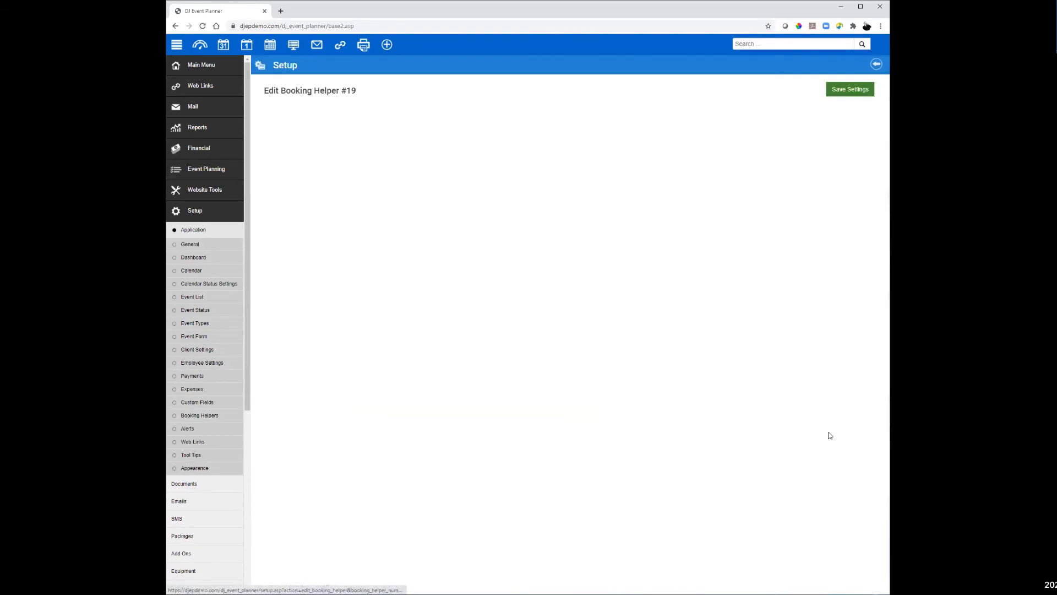
click(709, 117)
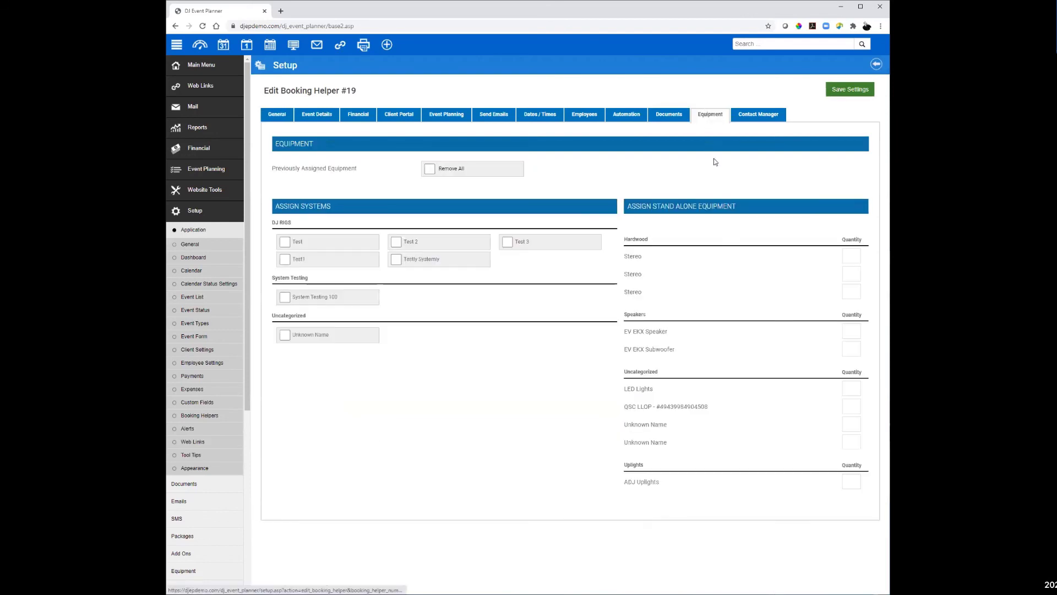
click(849, 480)
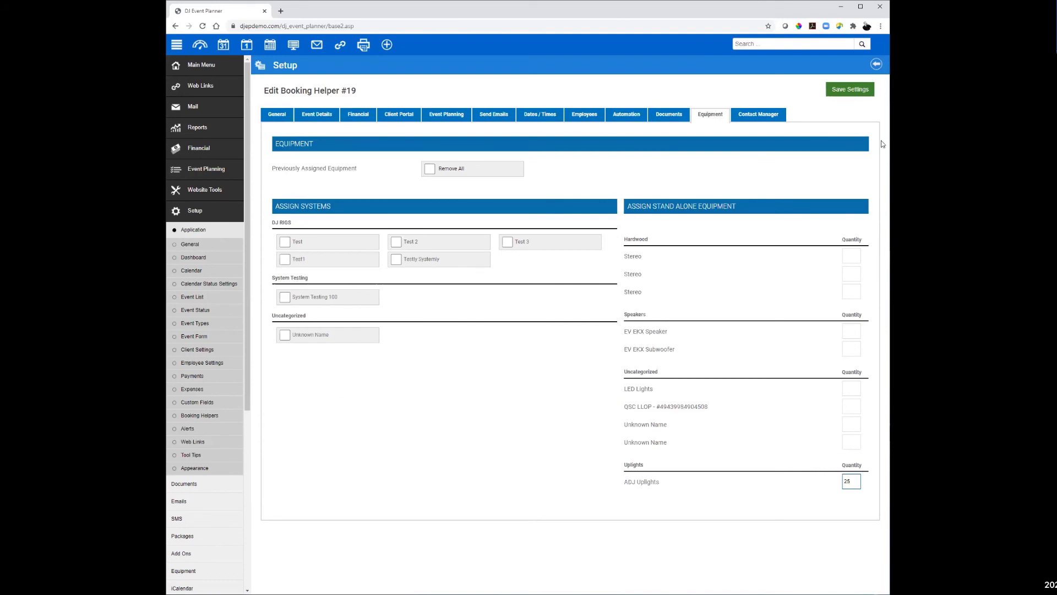
text(25)
click(855, 88)
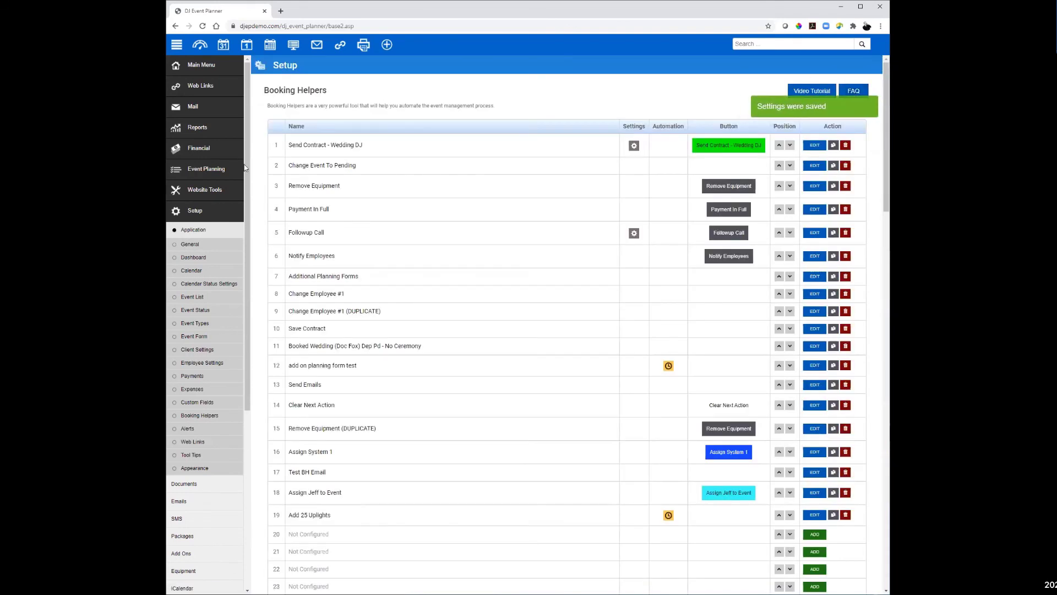
- Reopen the booked 5/28/2050 wedding from the events list and run its Remove Equipment (DUPLICATE) helper
click(197, 69)
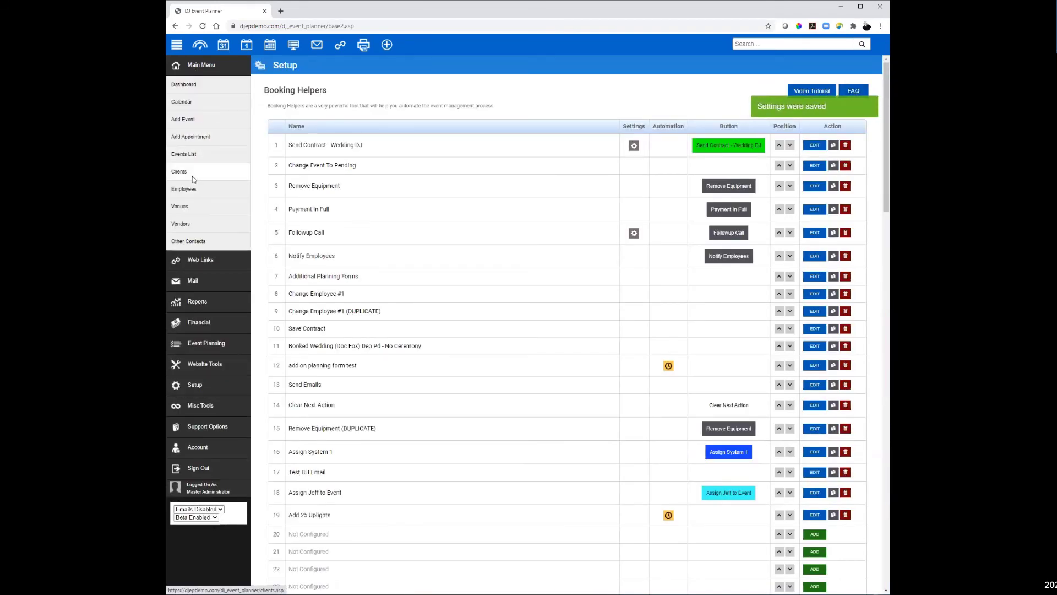
click(184, 155)
scroll(427, 430, down, 5)
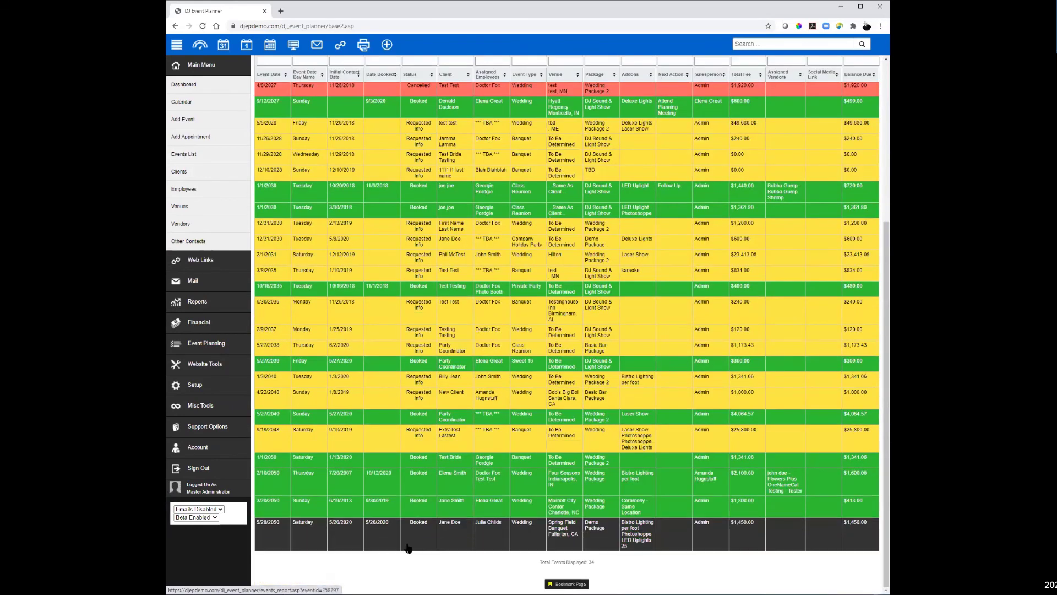
click(438, 524)
click(578, 128)
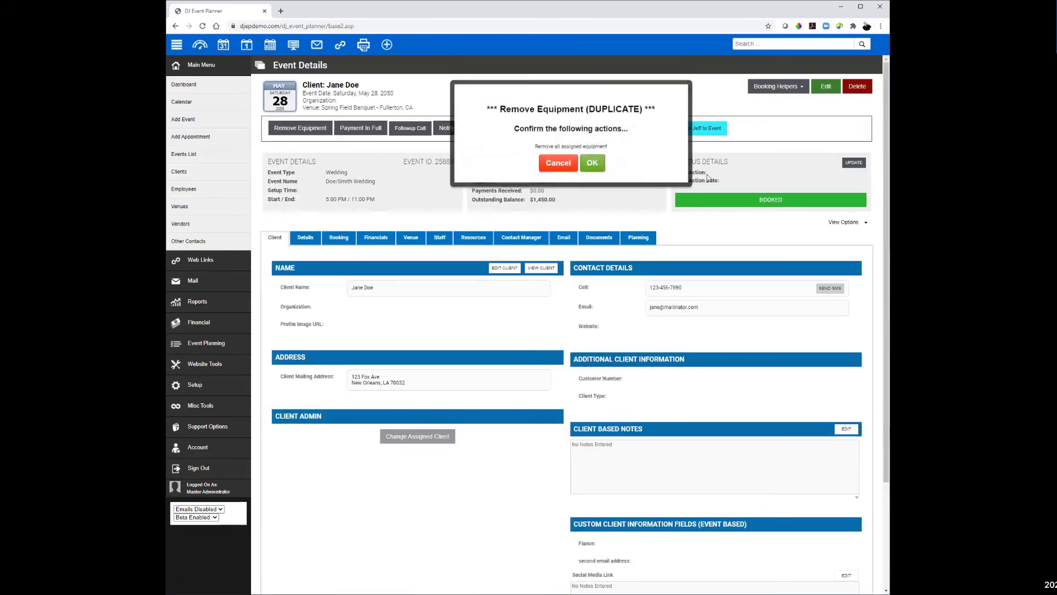
click(595, 161)
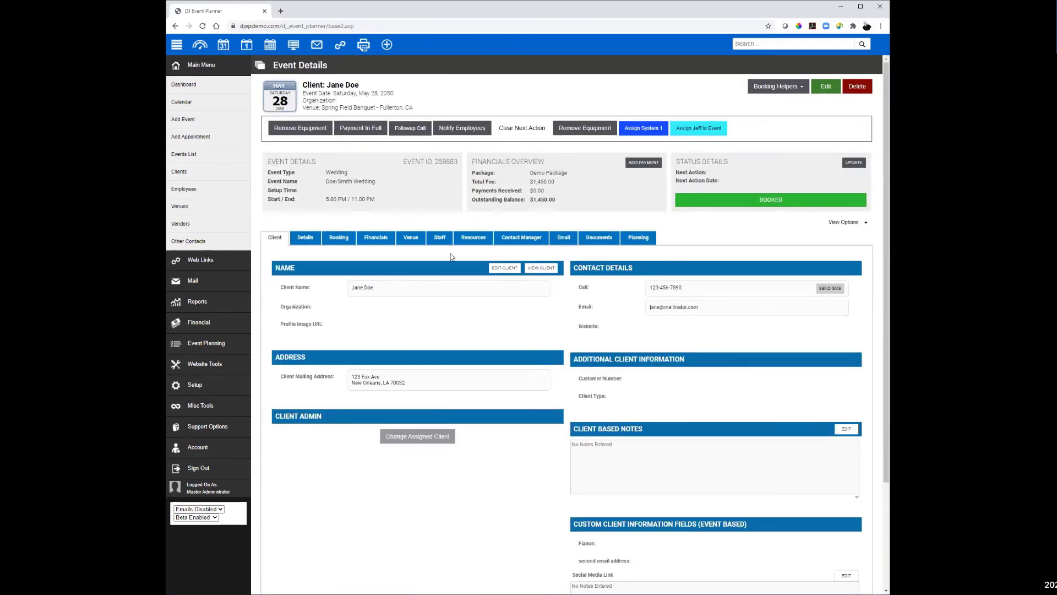
- Remove the LED Uplights 25 add-on from the wedding's financials, select it again, and save the event
click(825, 87)
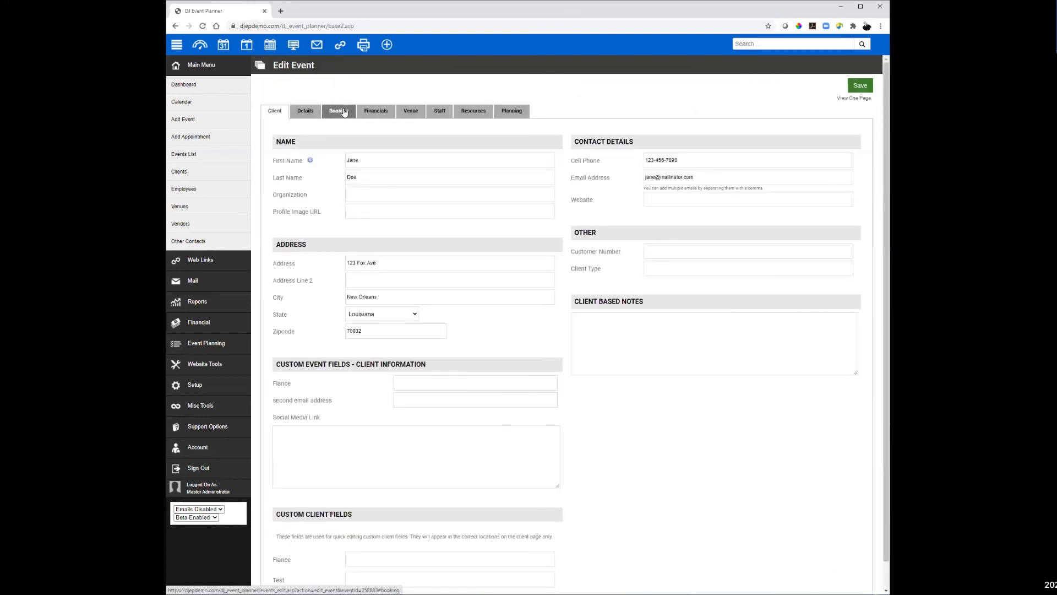
click(376, 110)
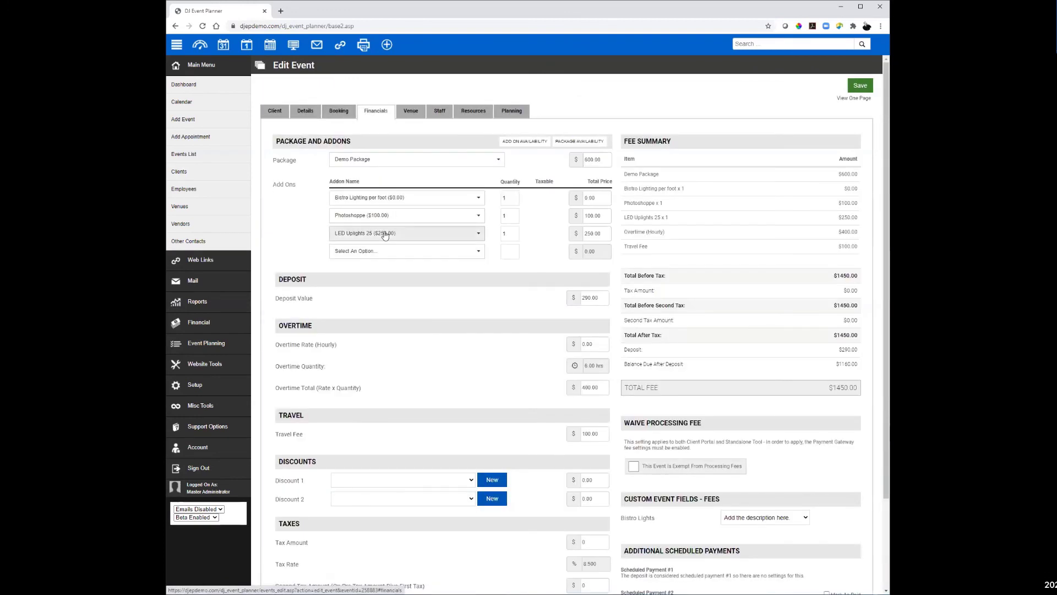
click(385, 236)
scroll(386, 278, up, 3)
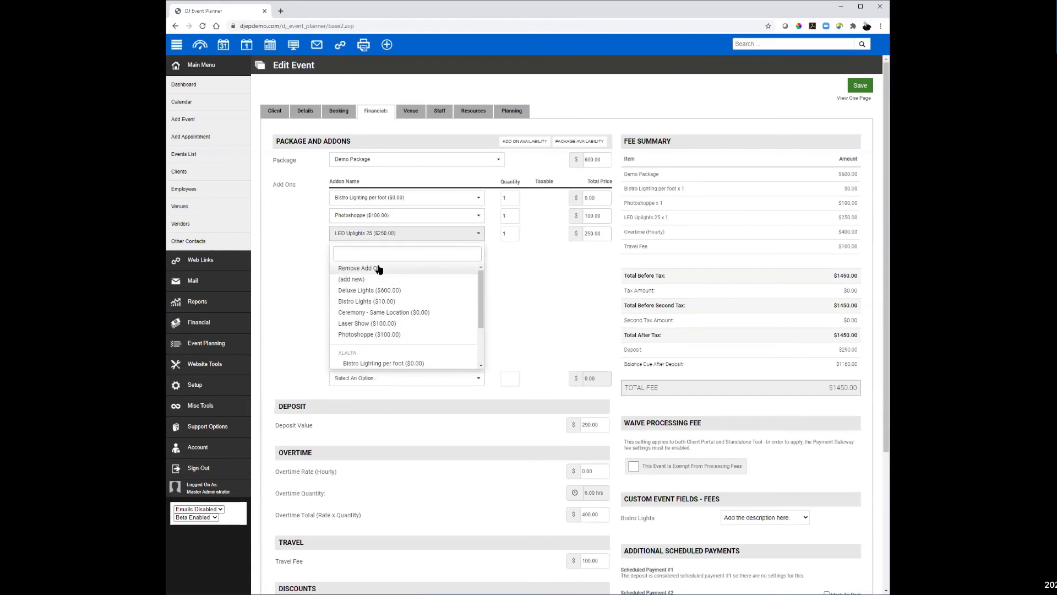
click(377, 266)
click(388, 234)
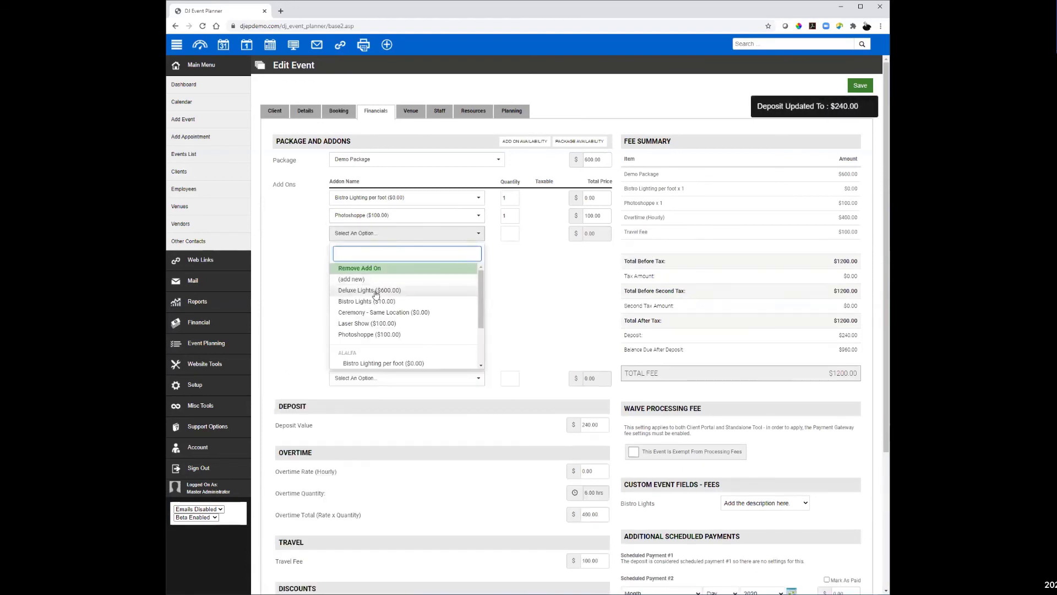
scroll(380, 340, down, 3)
click(368, 363)
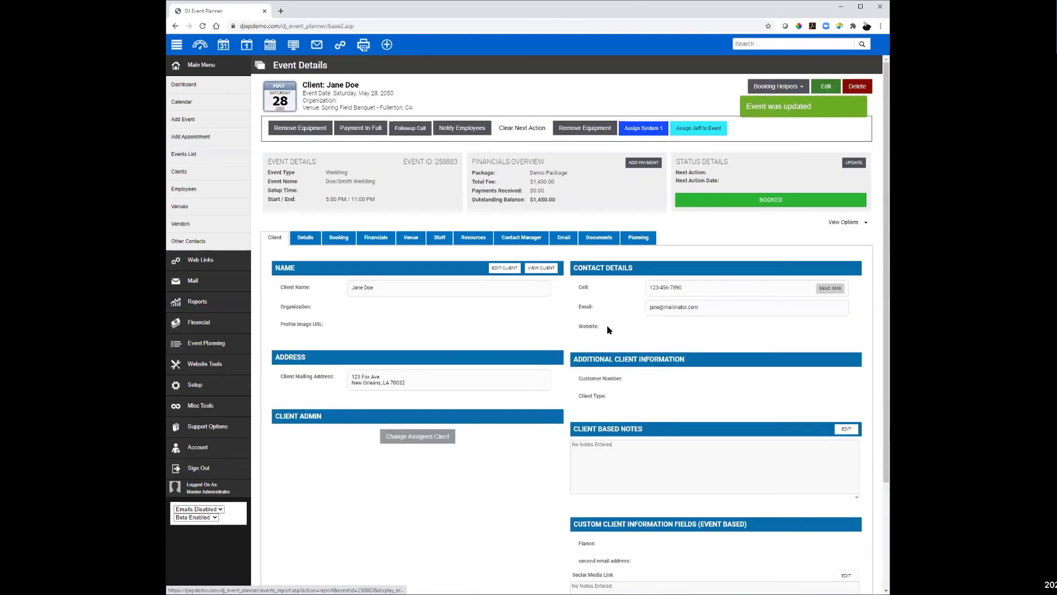
- Recheck the wedding's assigned equipment in its resources, and open the event for editing
click(473, 237)
scroll(560, 368, down, 3)
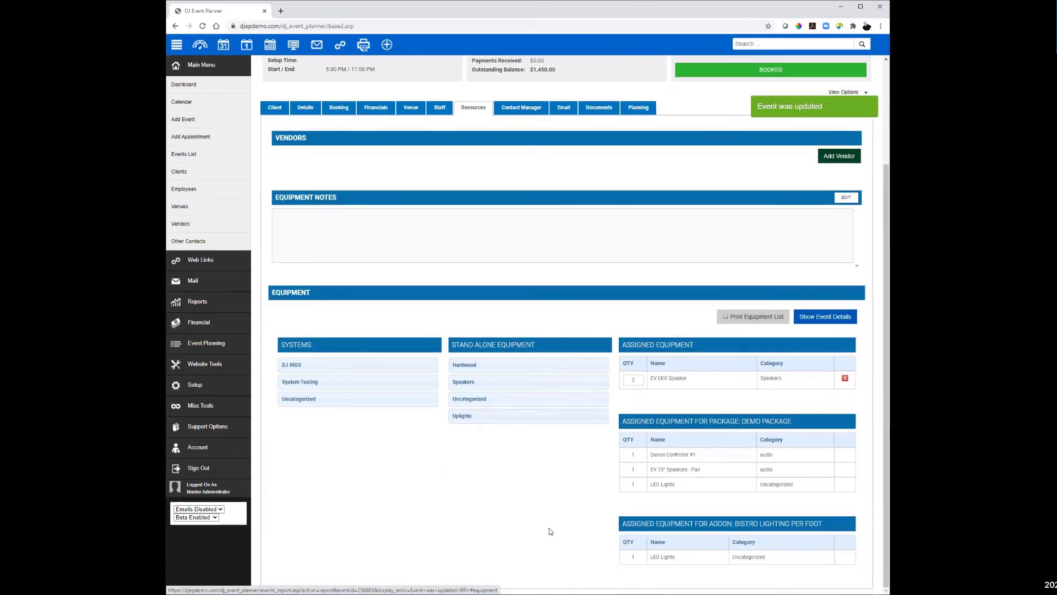
scroll(549, 531, up, 4)
click(854, 85)
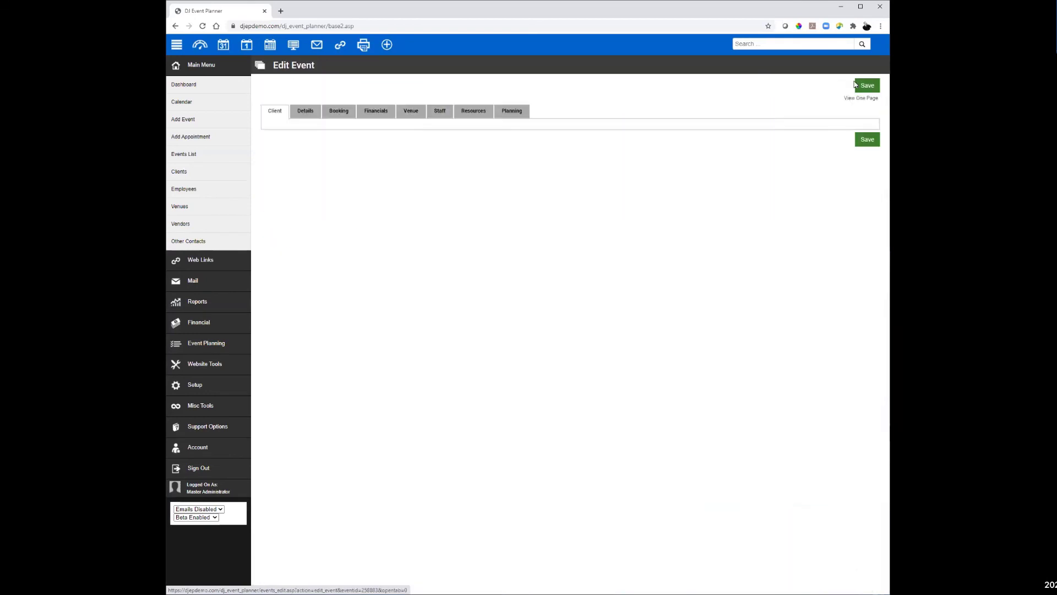
- Open the booked 1/1/2030 class reunion and review its assigned equipment in the event resources
click(179, 171)
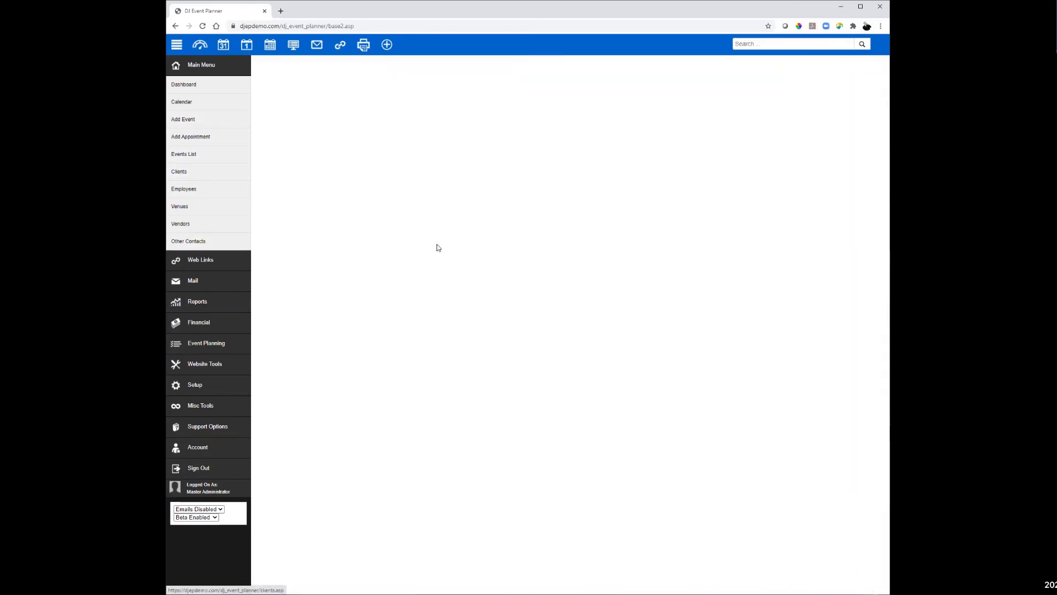
click(627, 388)
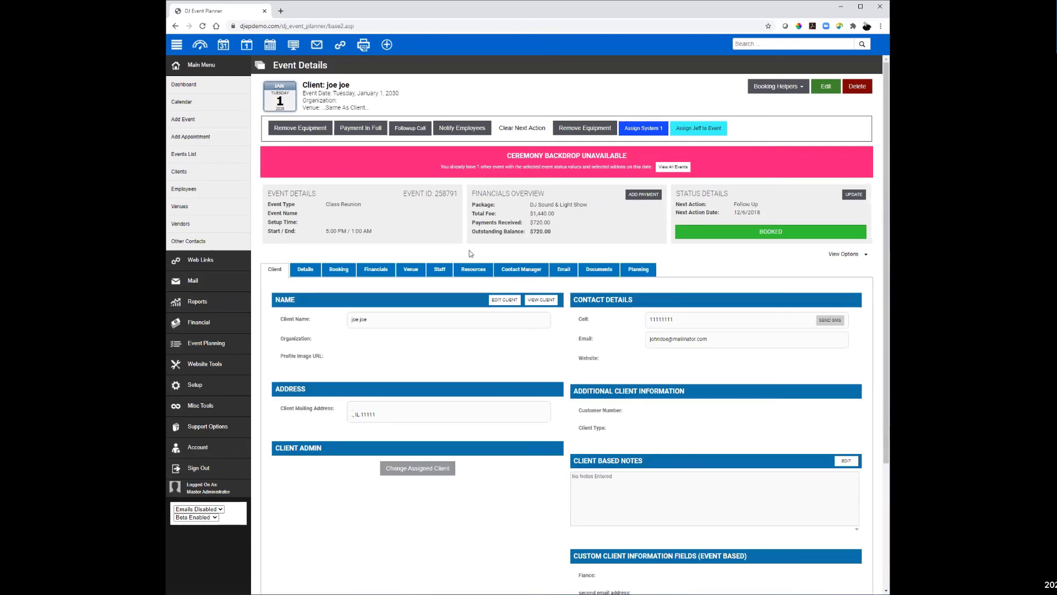
click(473, 269)
scroll(579, 288, down, 4)
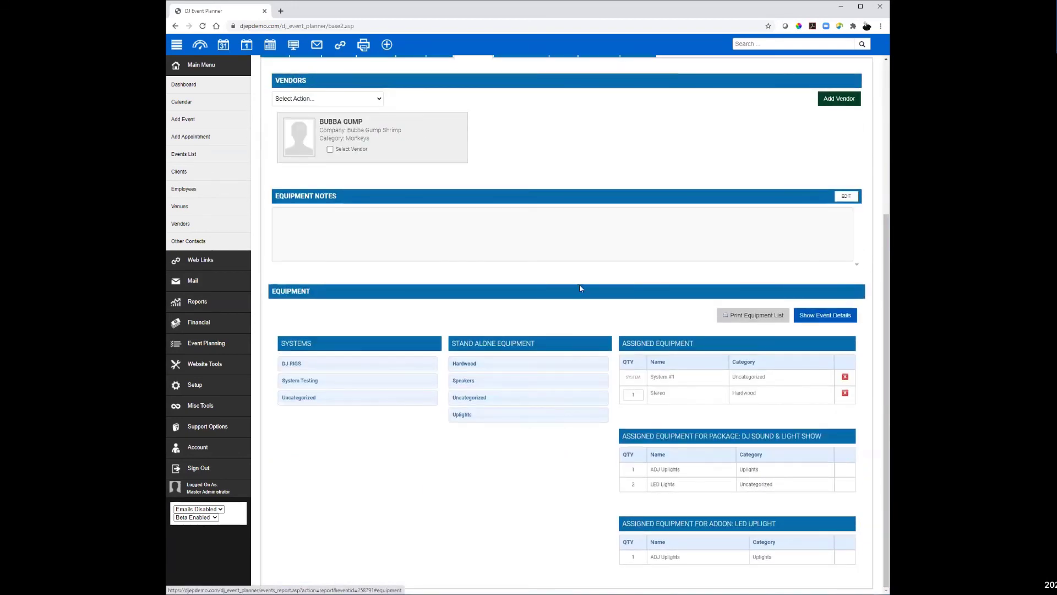
scroll(581, 273, up, 1)
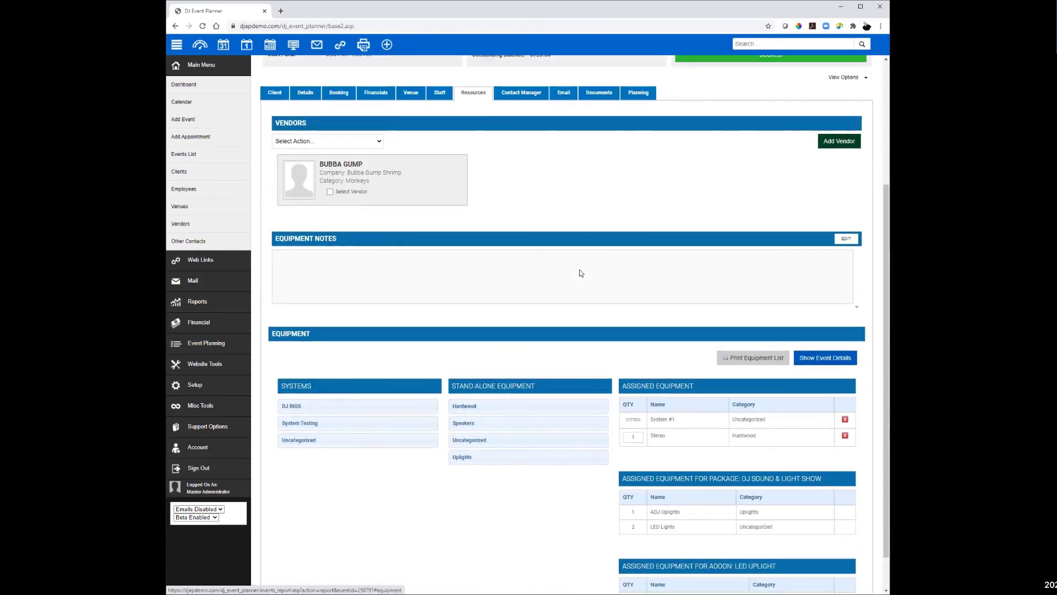
scroll(583, 291, up, 3)
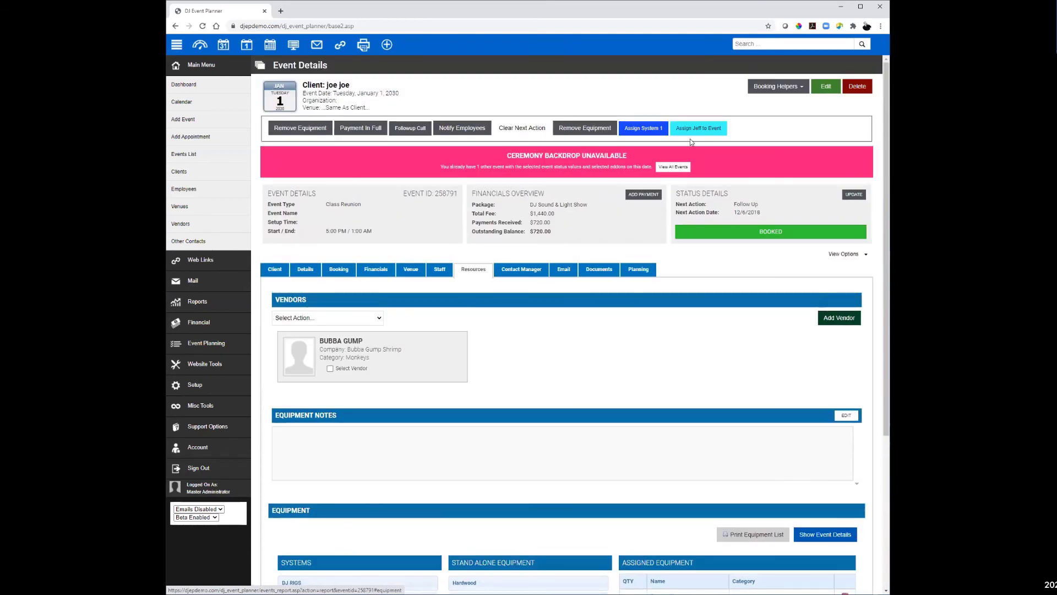
- Open the pending 12/31/2020 banquet and review its assigned equipment in the event resources
click(202, 144)
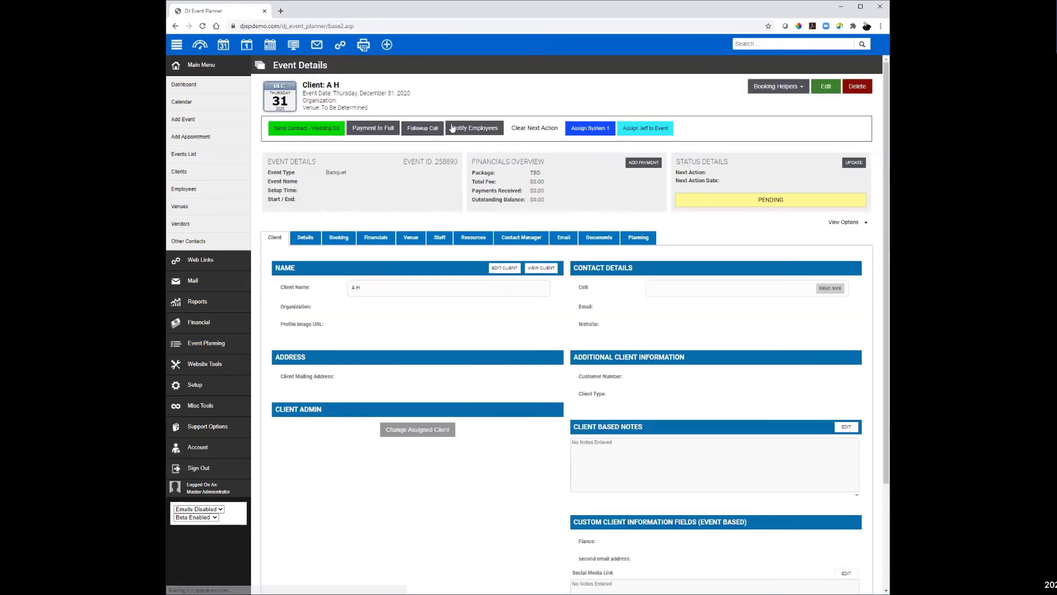
click(464, 237)
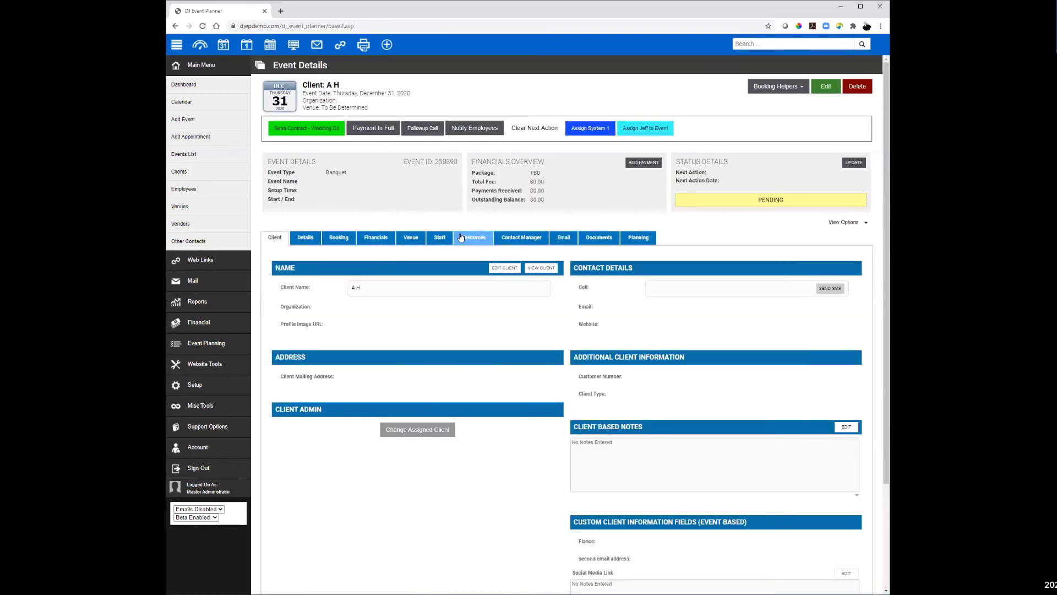
scroll(534, 413, down, 2)
scroll(668, 229, up, 2)
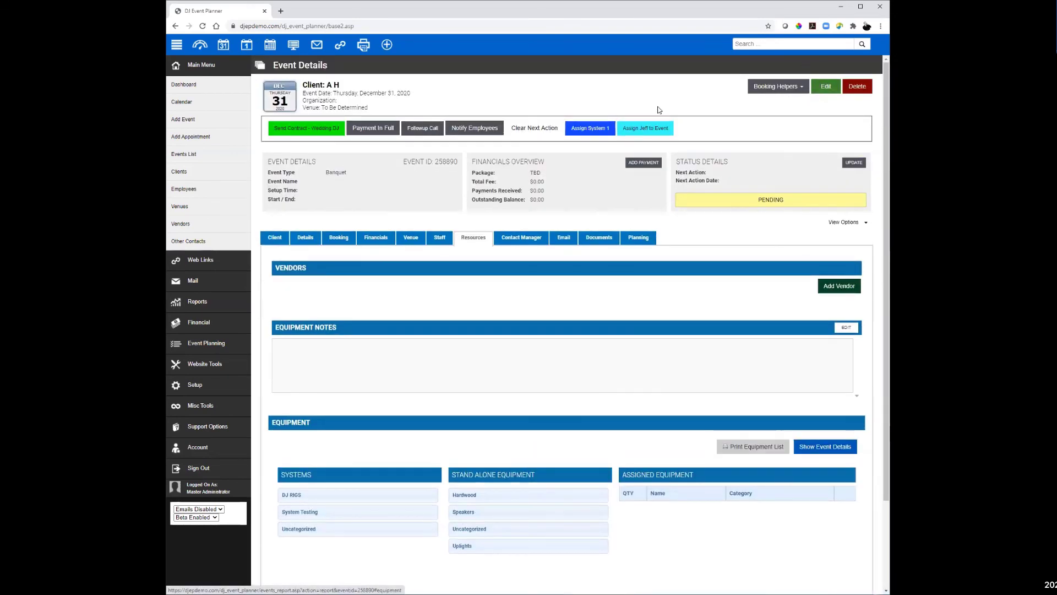
- Add the LED Uplights 25 add-on to the banquet's financials and save the event
click(826, 86)
click(377, 111)
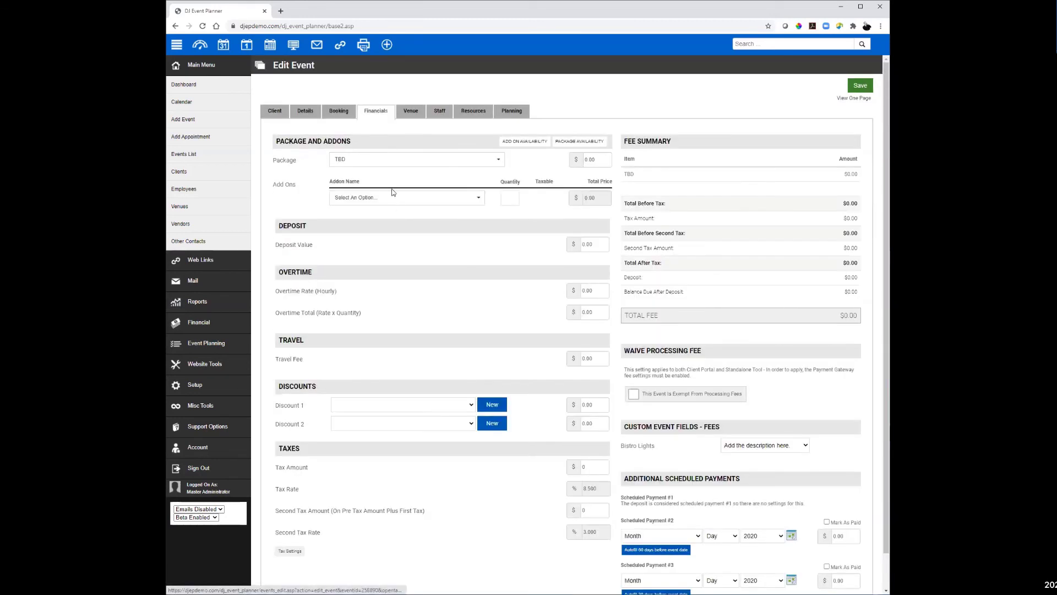
click(386, 198)
scroll(368, 265, down, 5)
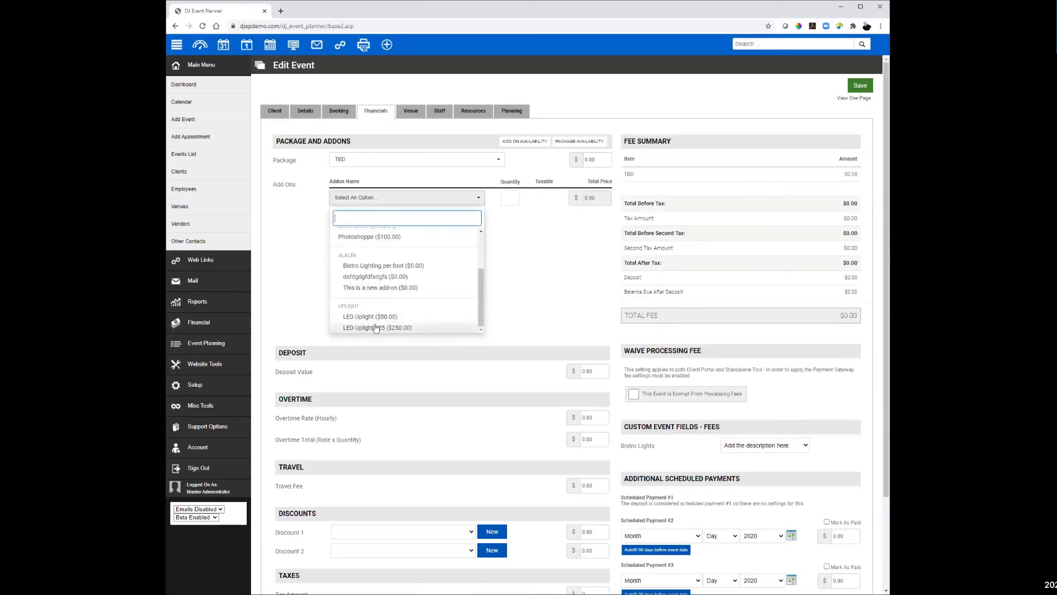
click(367, 265)
click(861, 86)
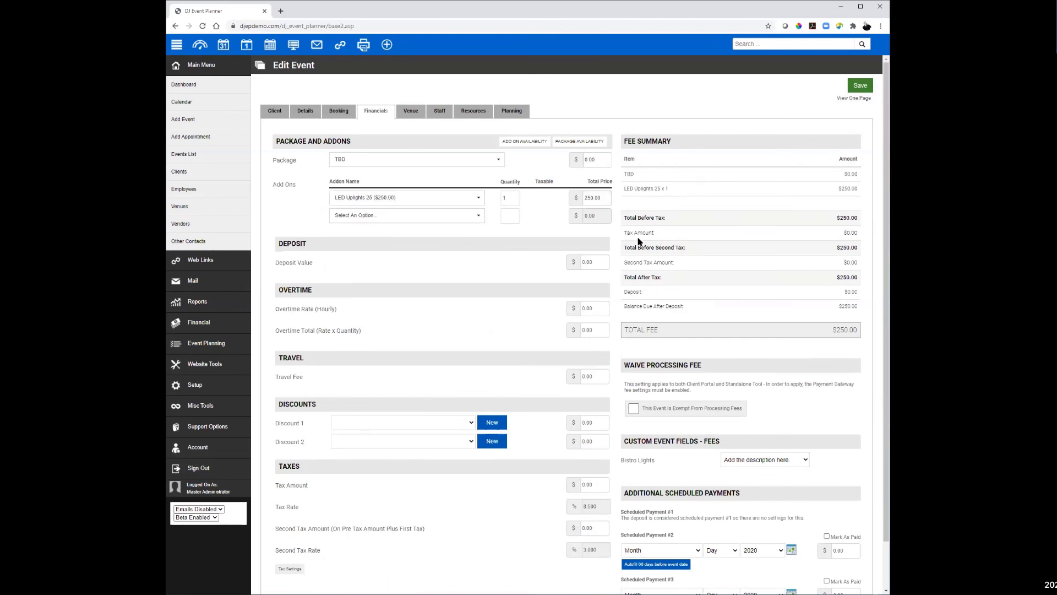
- Check the banquet's assigned equipment and uplight availability in its resources, and view the printable equipment list before closing it
scroll(602, 326, down, 1)
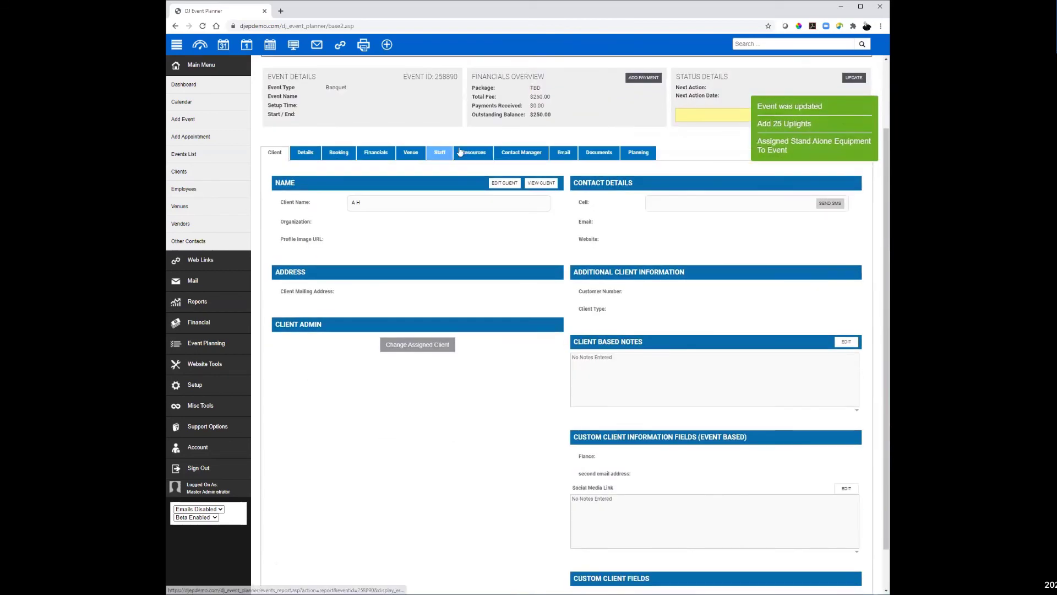
click(472, 152)
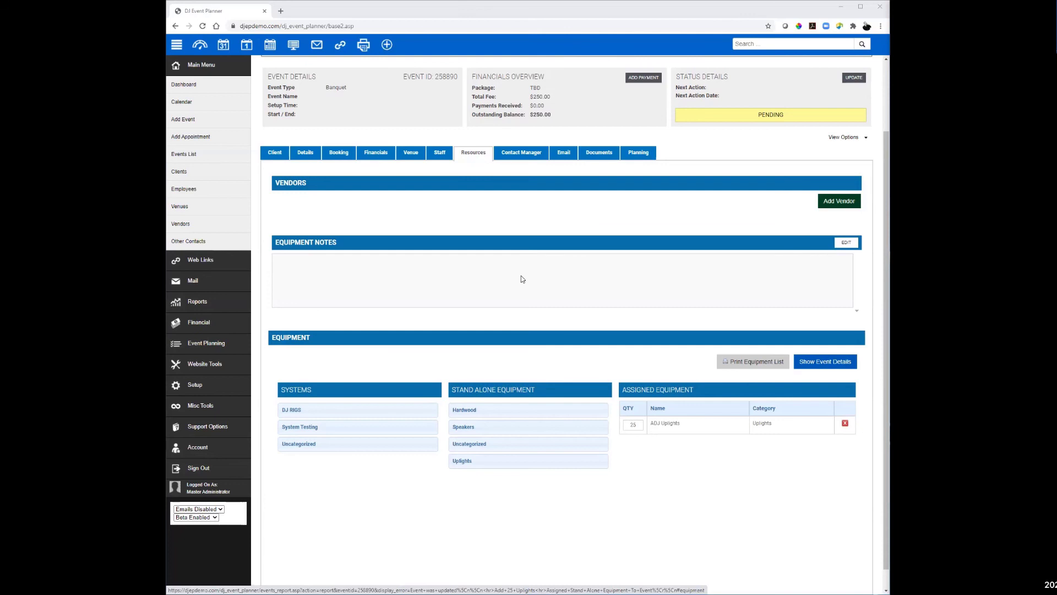
click(532, 469)
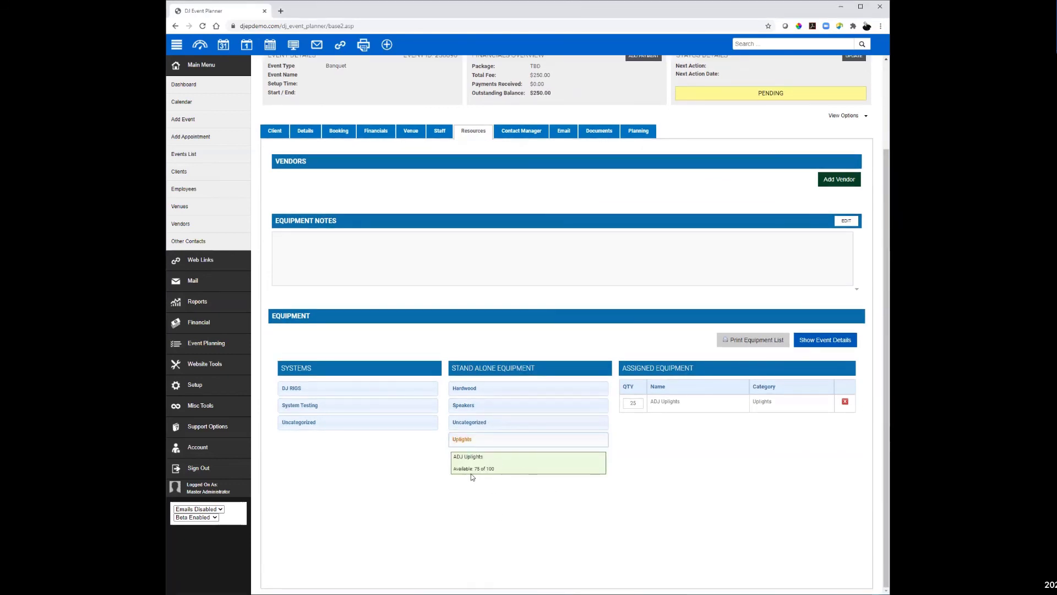
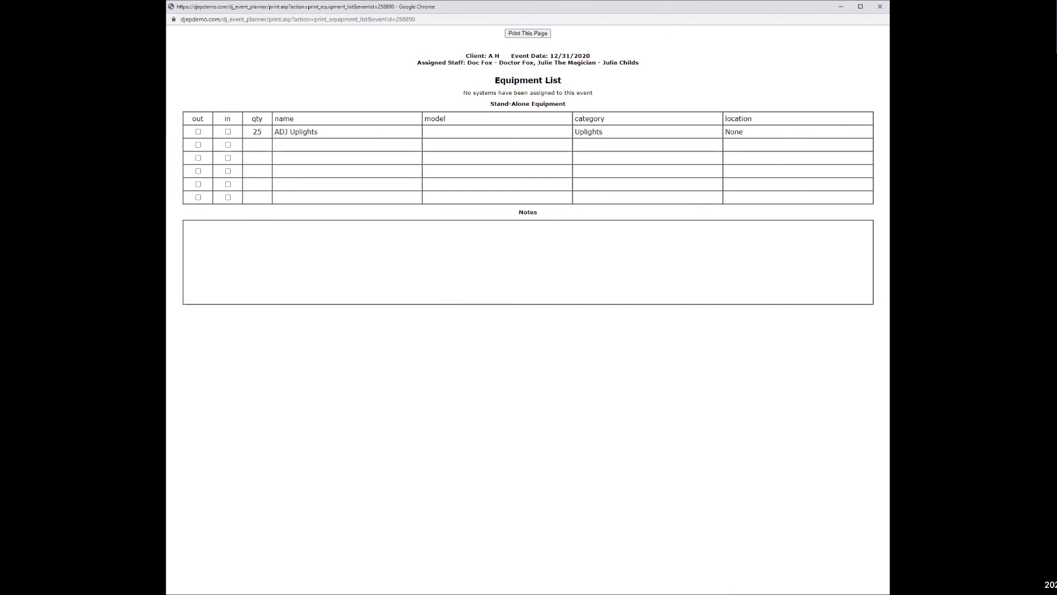
key(ctrl+w)
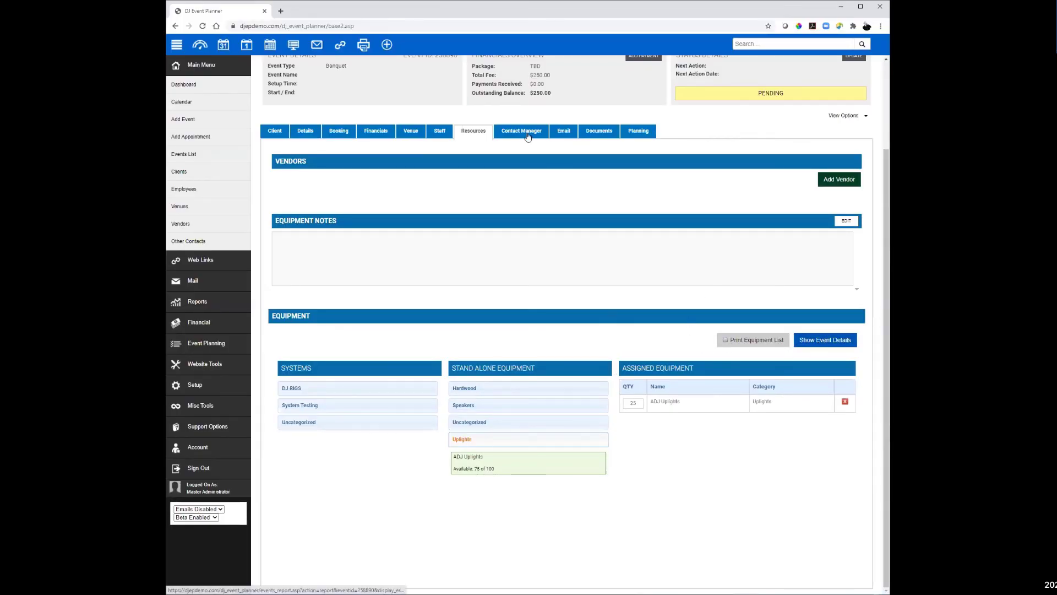
- View the Event Information Sheet from the banquet's printable event planning documents
click(639, 130)
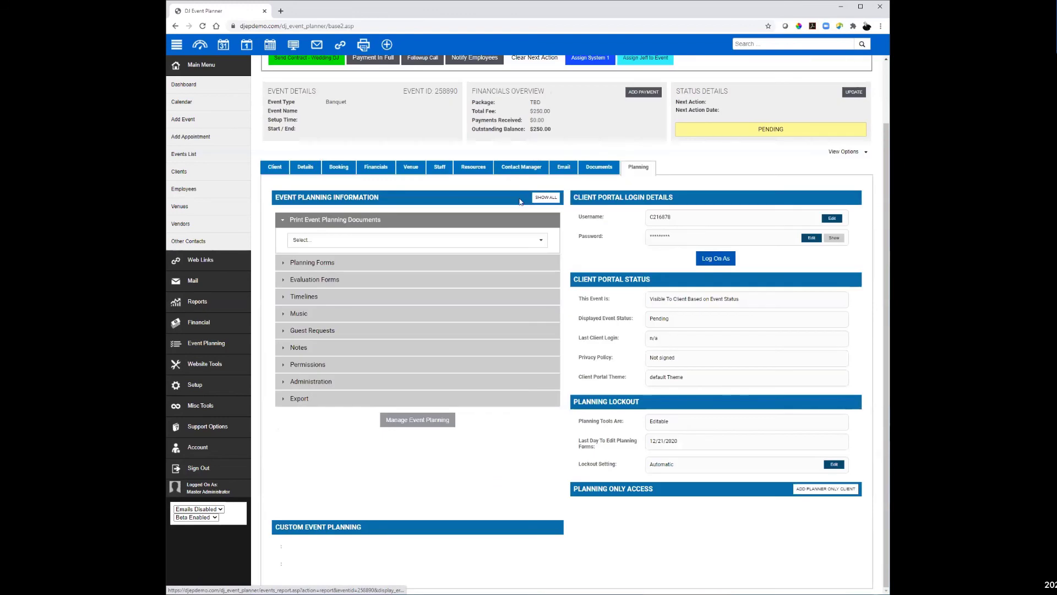
click(413, 242)
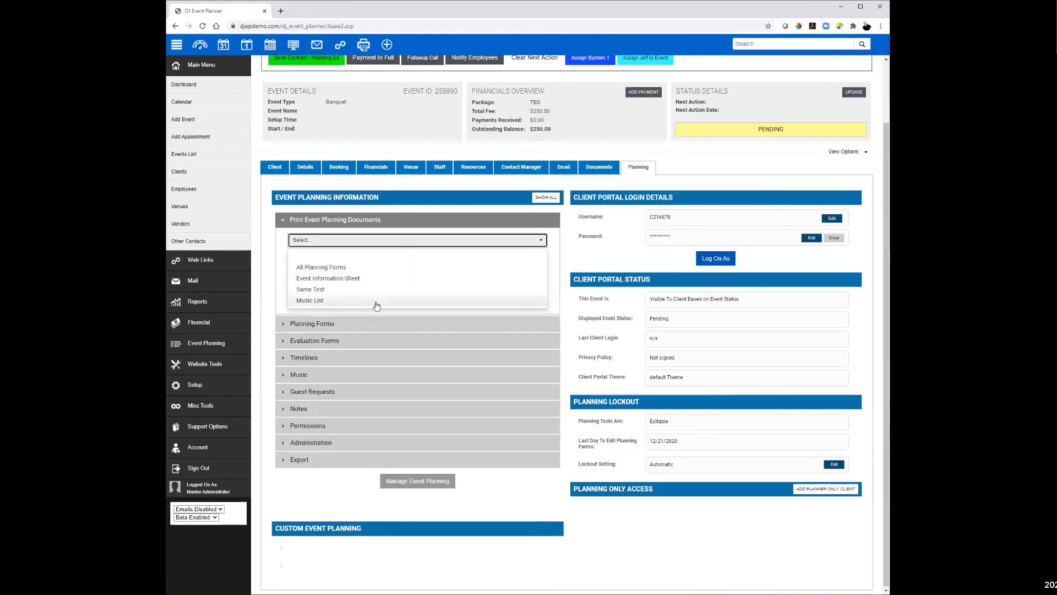
click(652, 551)
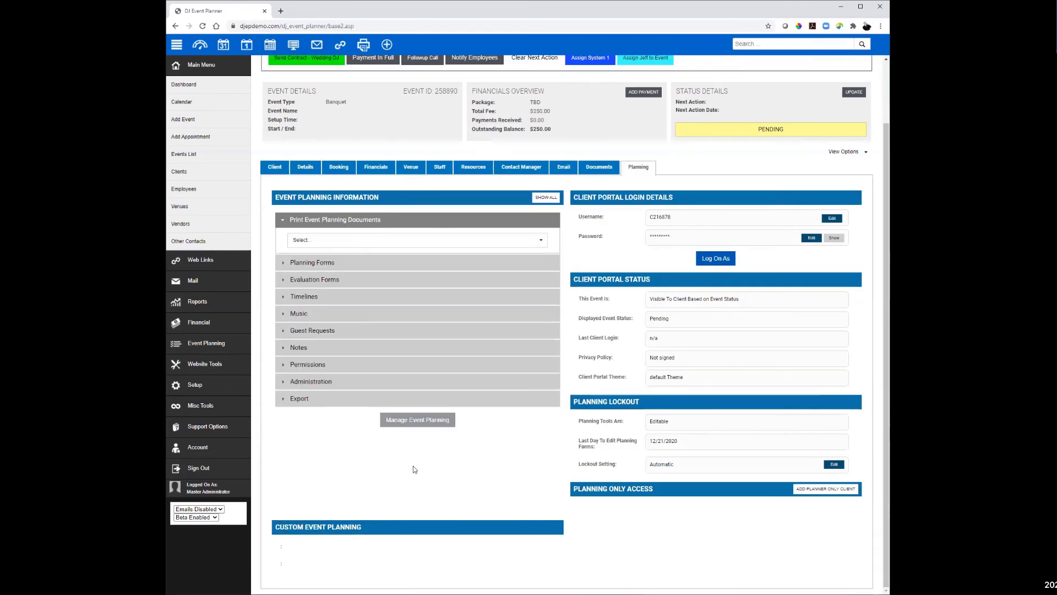
click(361, 241)
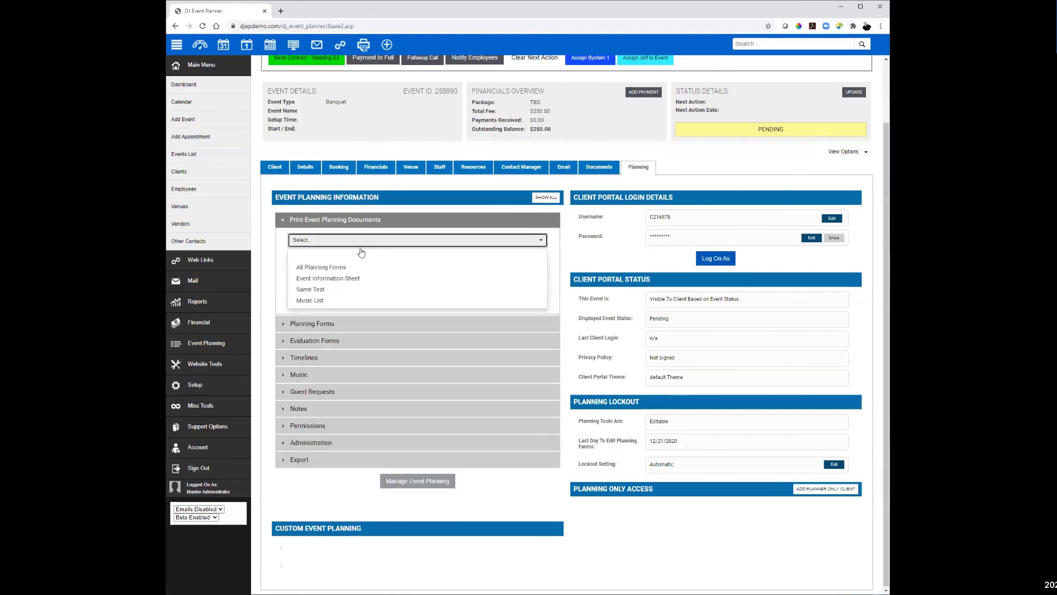
click(342, 278)
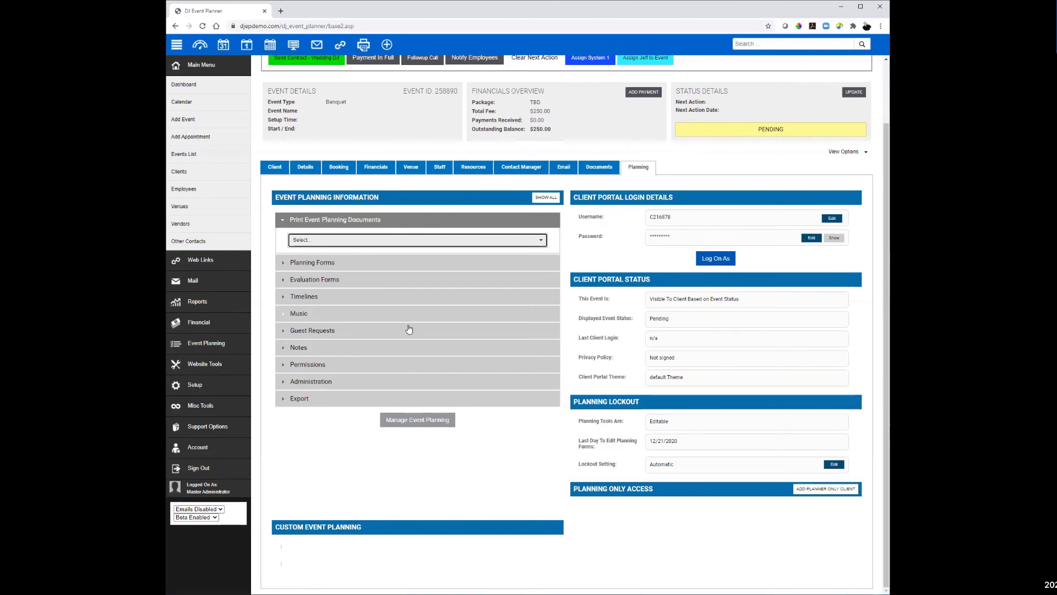
- Find the Event Information Sheet (duplicate) template among the document templates in setup and open it for editing
click(197, 384)
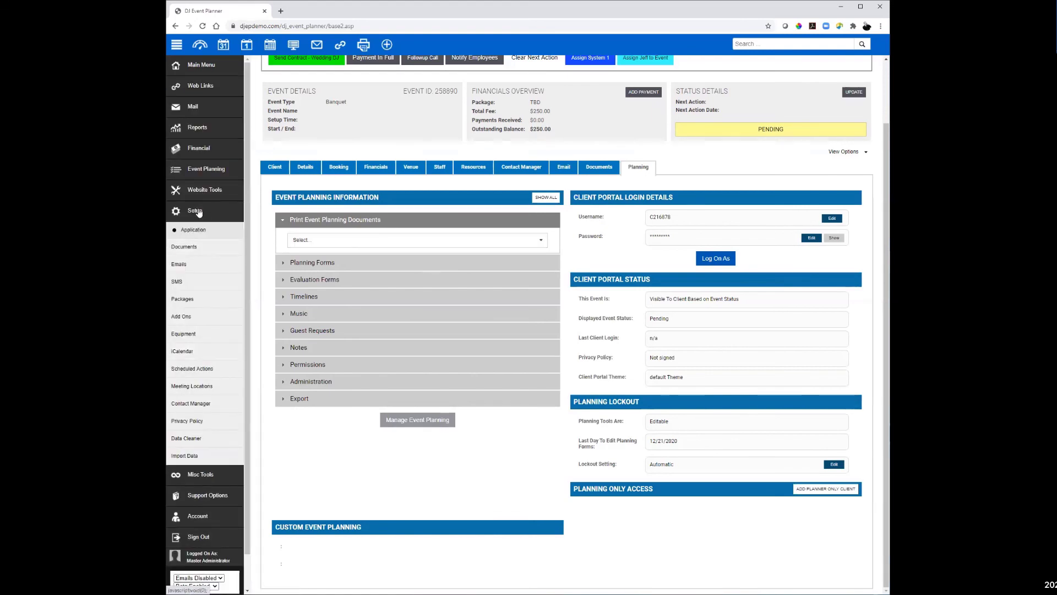
click(187, 248)
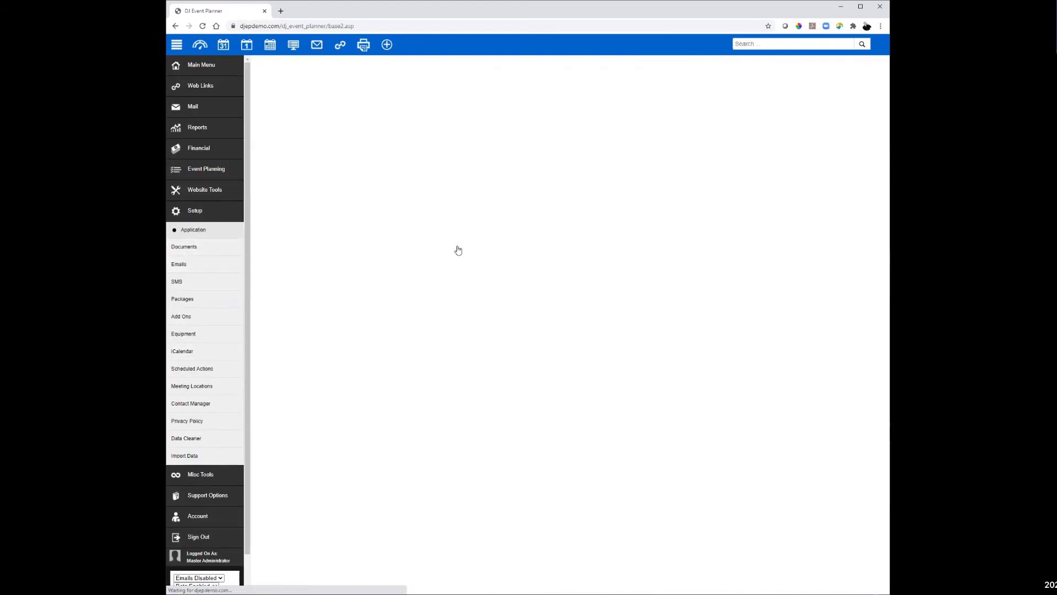
scroll(496, 282, down, 5)
scroll(496, 278, down, 5)
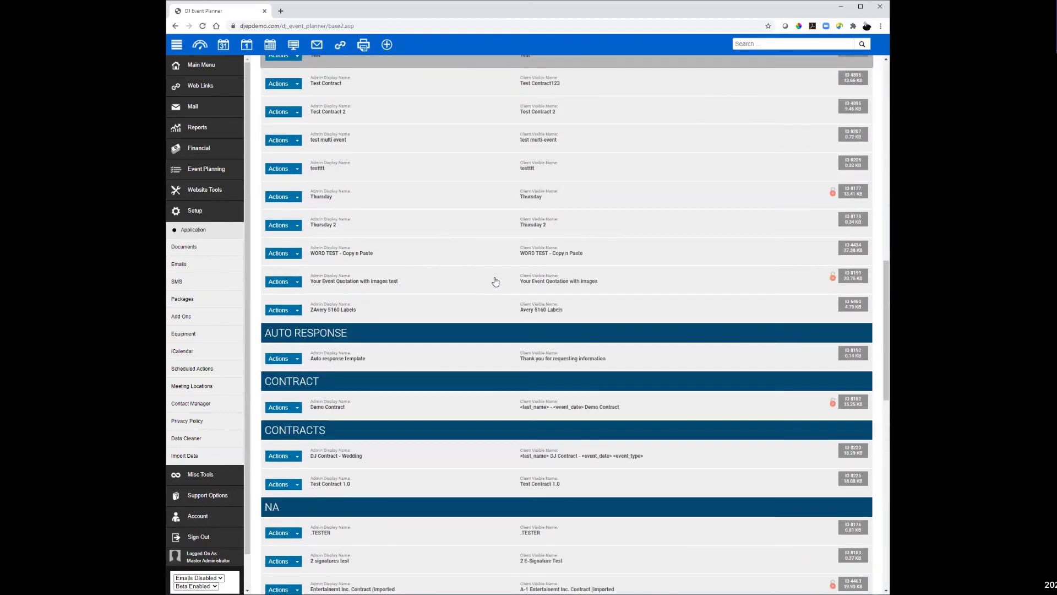
scroll(495, 275, up, 6)
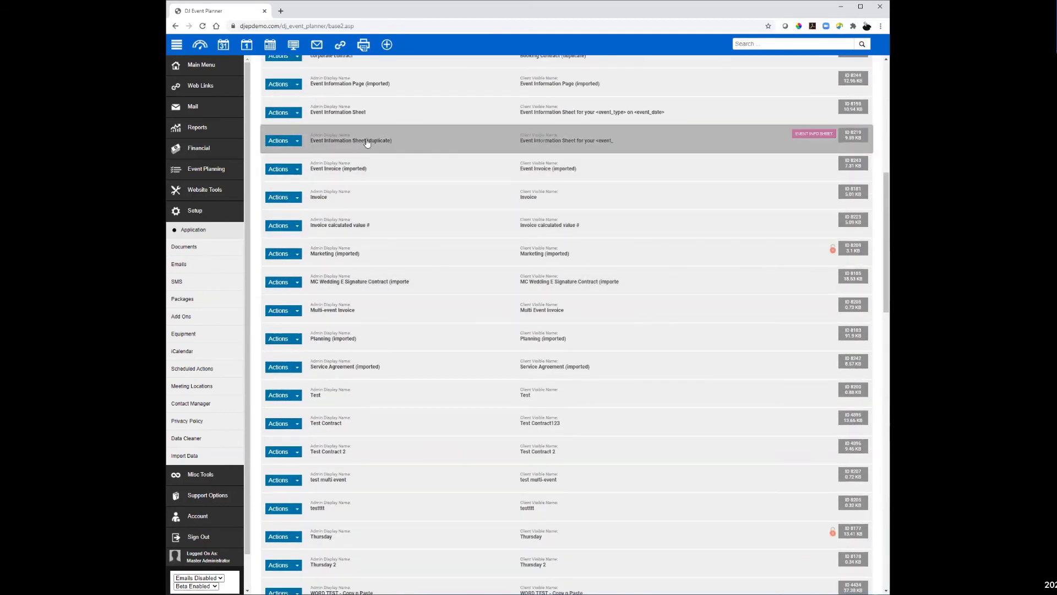
click(394, 141)
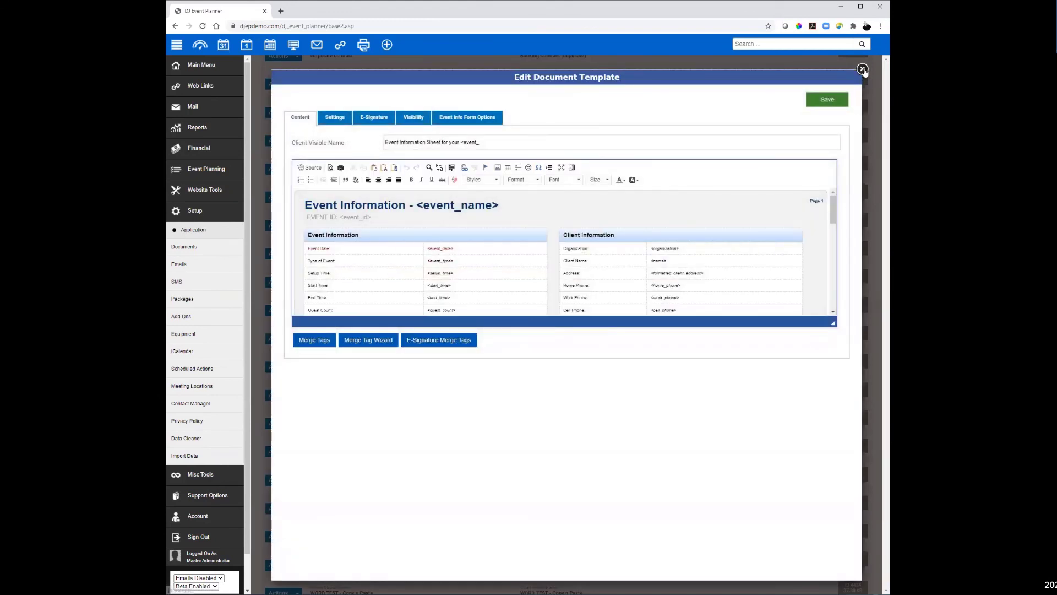
- Try to set the template's event information sheet usage to No Event Types and save it
click(492, 117)
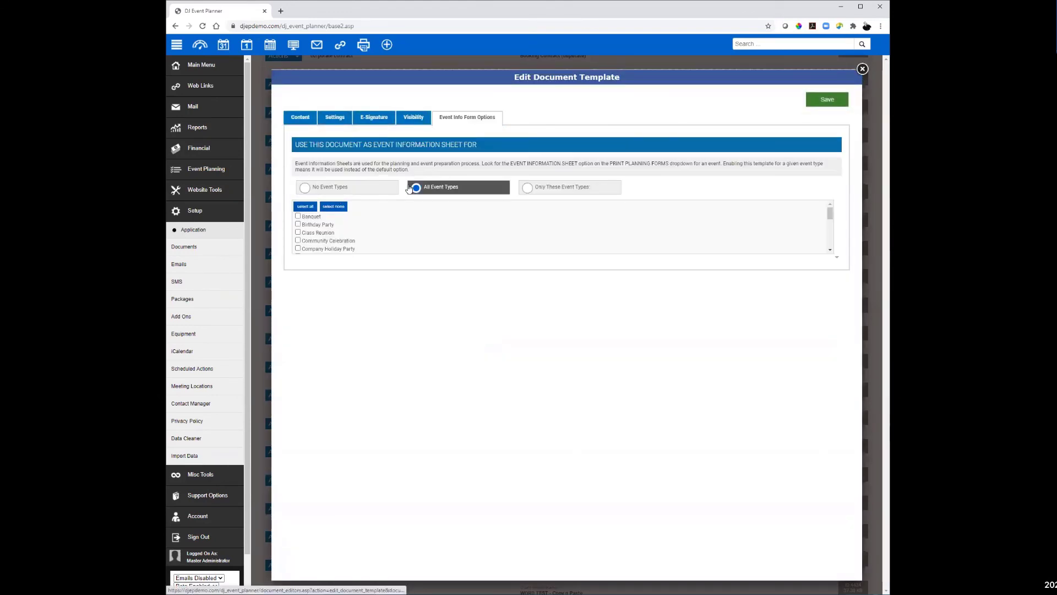
drag(329, 188, 333, 188)
click(826, 99)
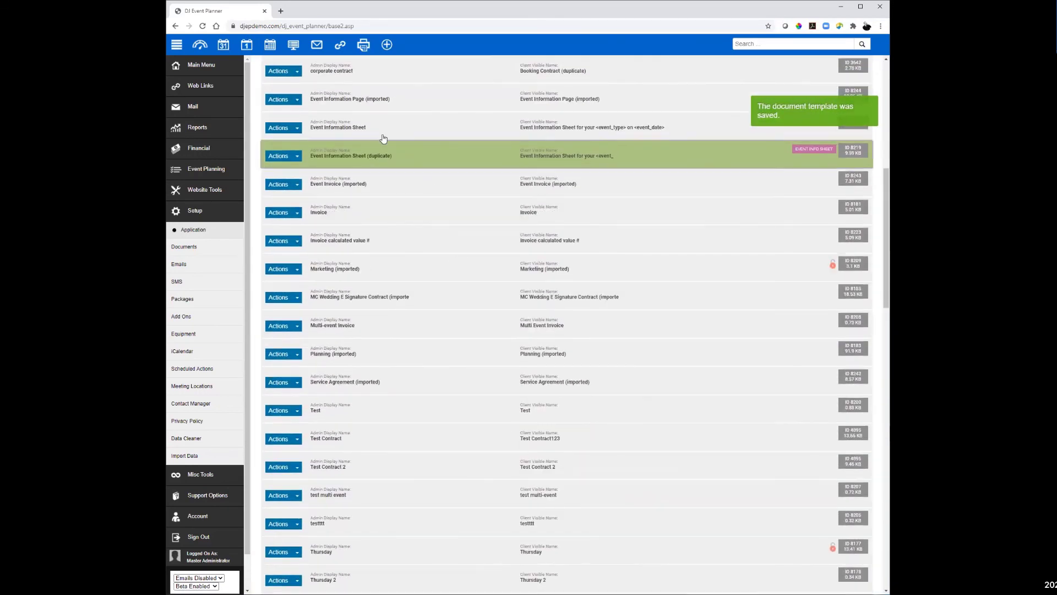
- Reopen the Event Information Sheet (duplicate) template, set its information sheet usage to No Event Types, and save it
click(354, 154)
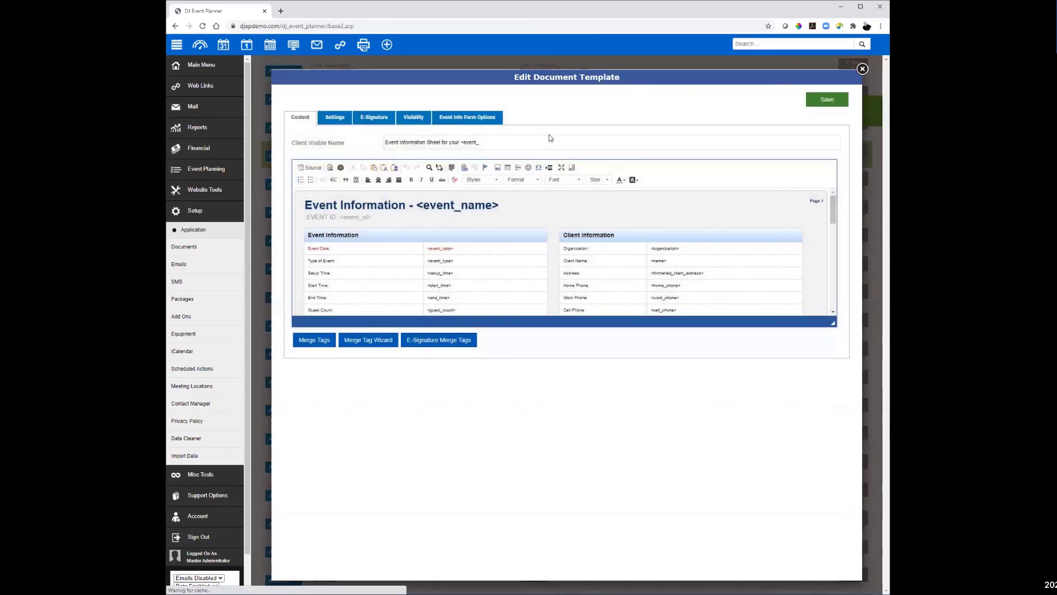
click(467, 117)
click(345, 190)
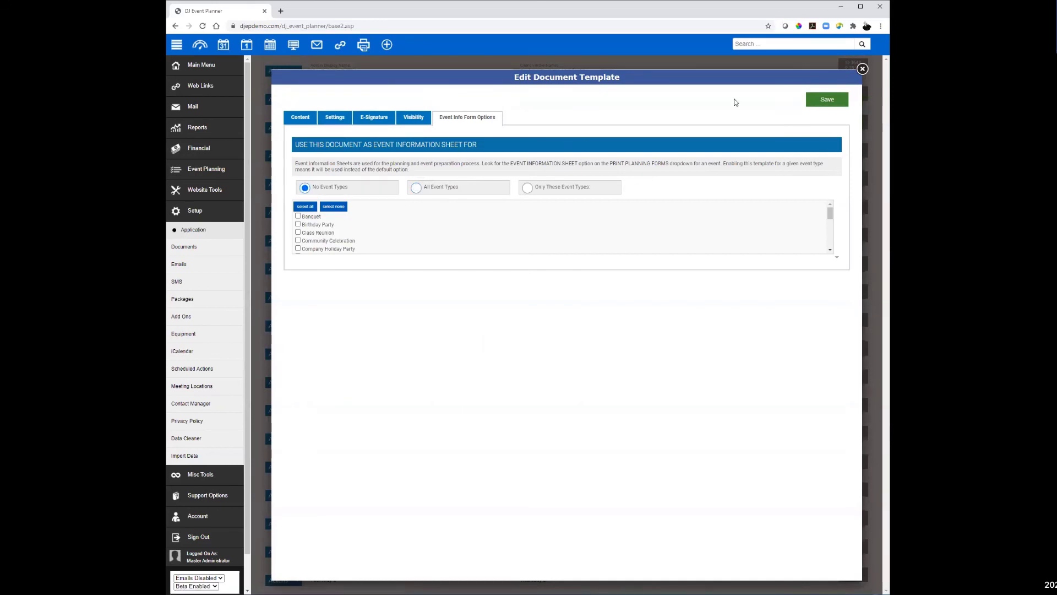
click(823, 99)
- Look through the document templates and the official contract and event information sheet documents in document sharing, and return to the templates
scroll(567, 272, down, 15)
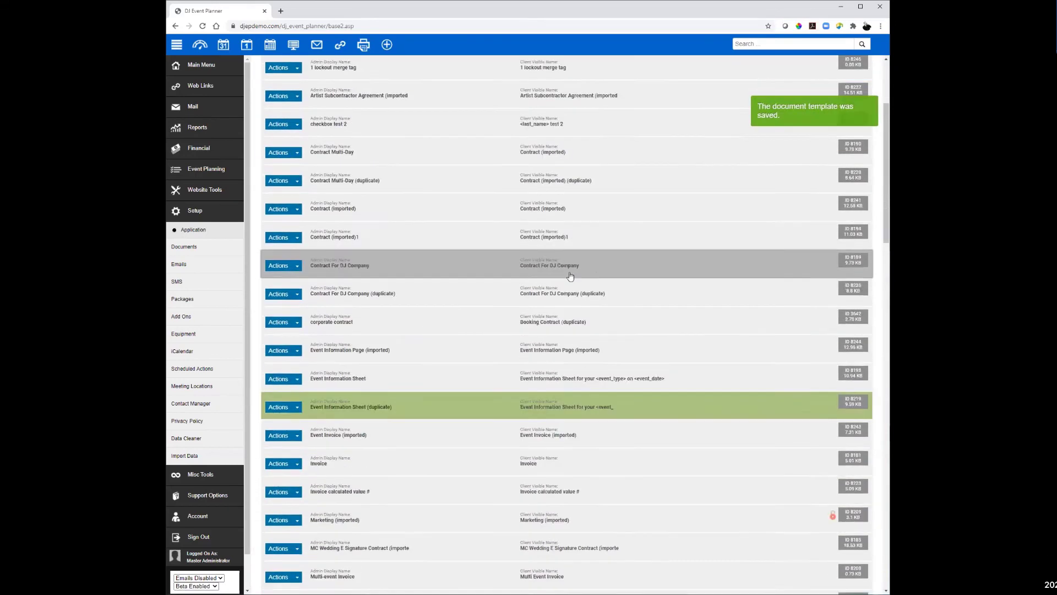
scroll(567, 274, down, 8)
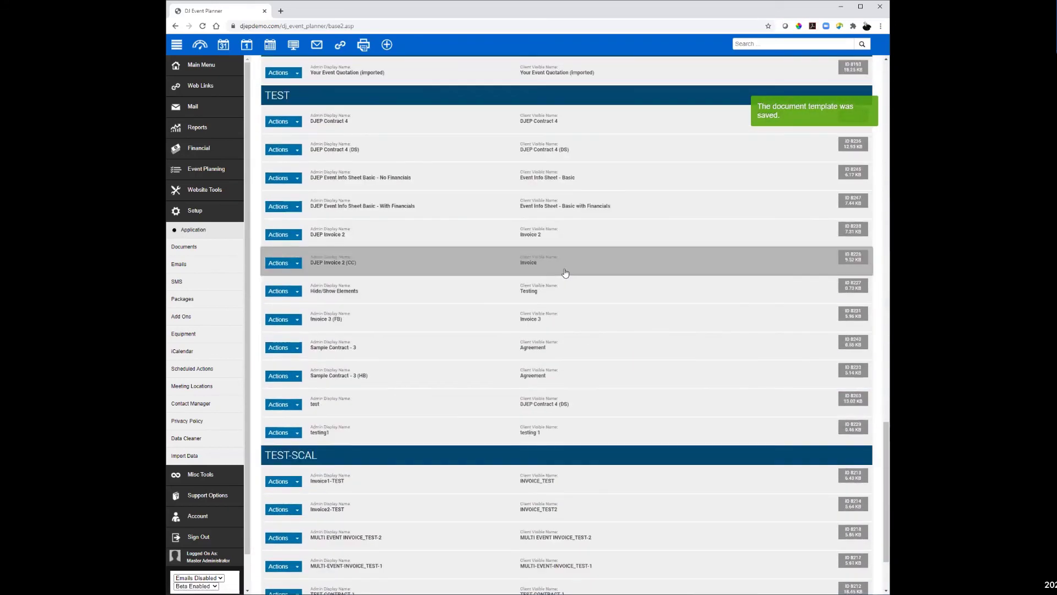
scroll(546, 276, up, 20)
scroll(544, 274, up, 7)
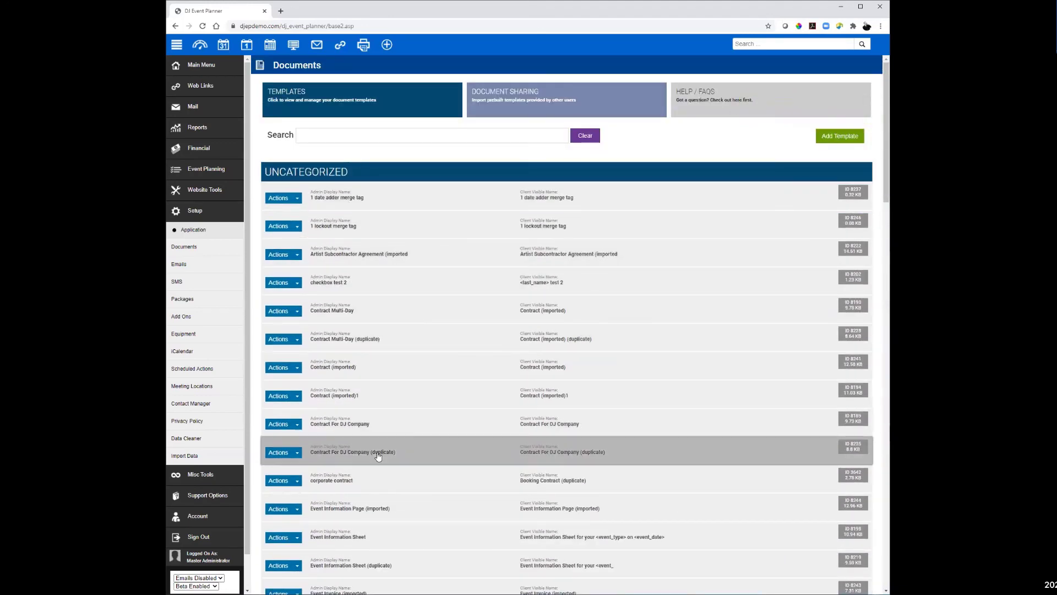
click(531, 115)
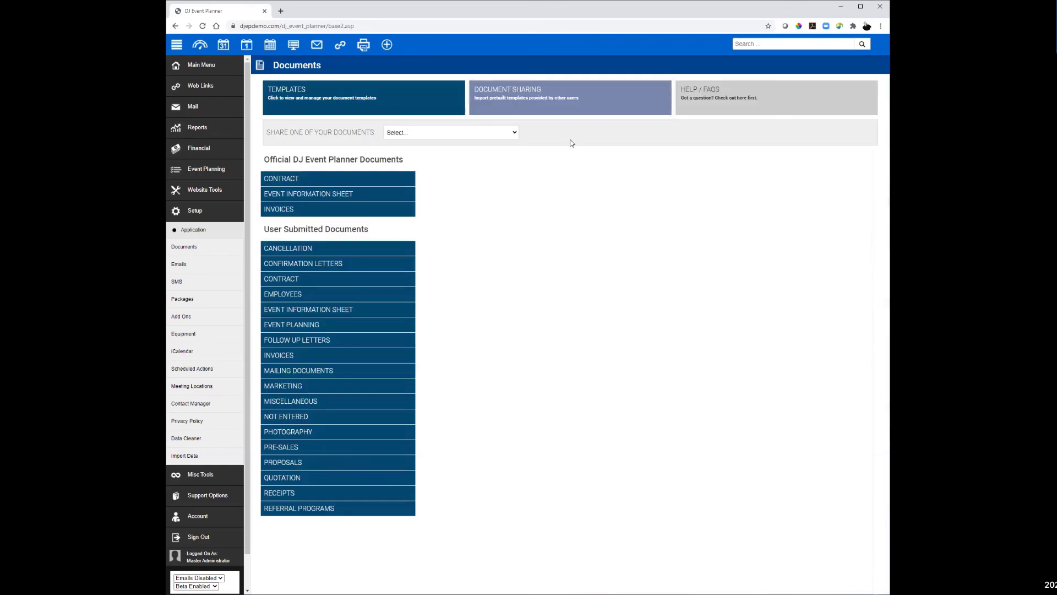
click(390, 180)
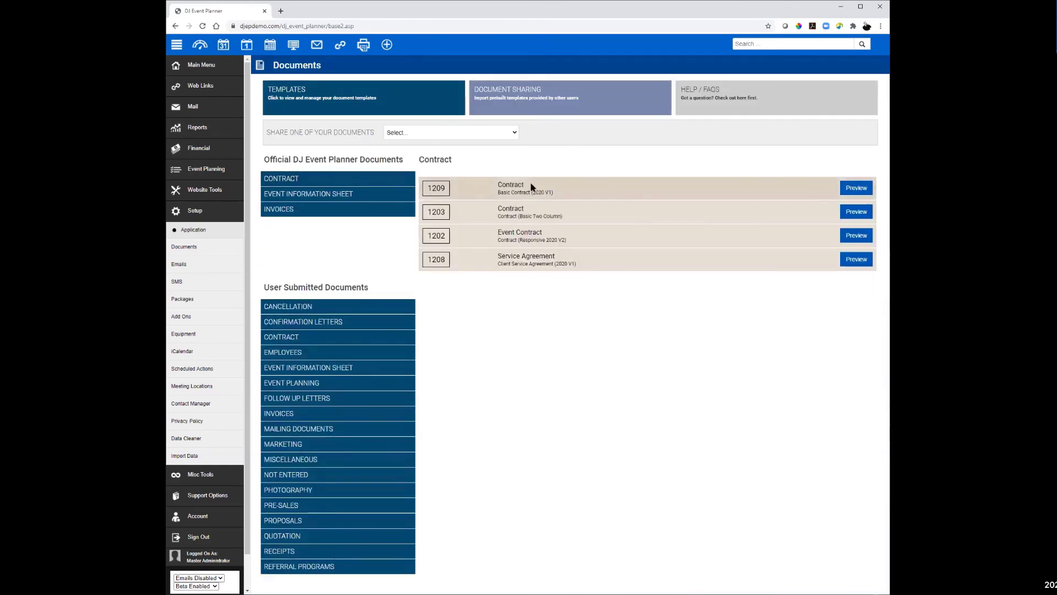
click(359, 196)
click(174, 27)
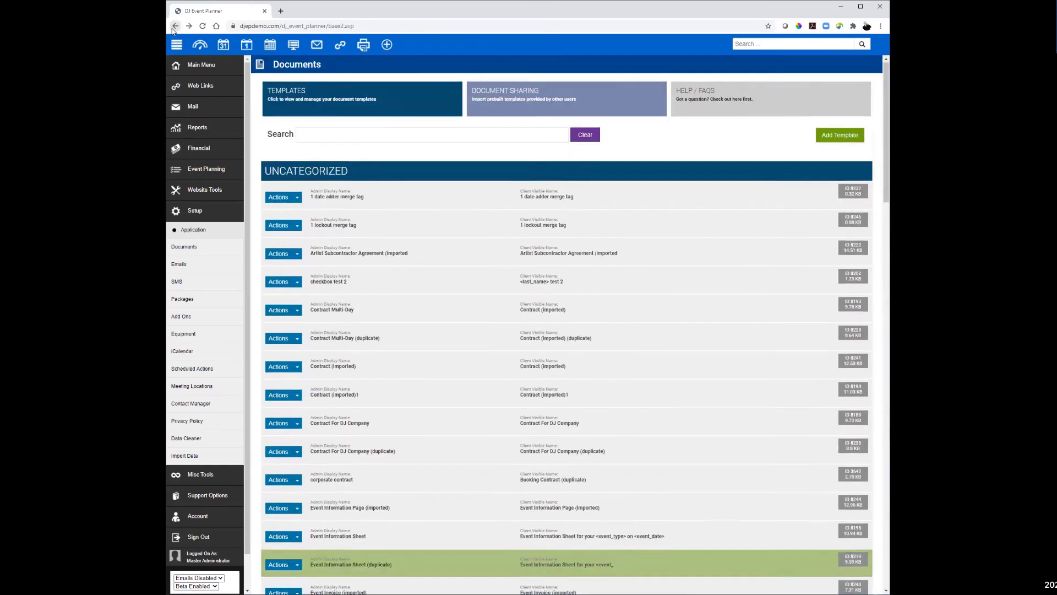
- Open the DJEP Event Info Sheet Basic - With Financials template in the TEST category for editing
scroll(391, 263, down, 6)
scroll(392, 263, down, 5)
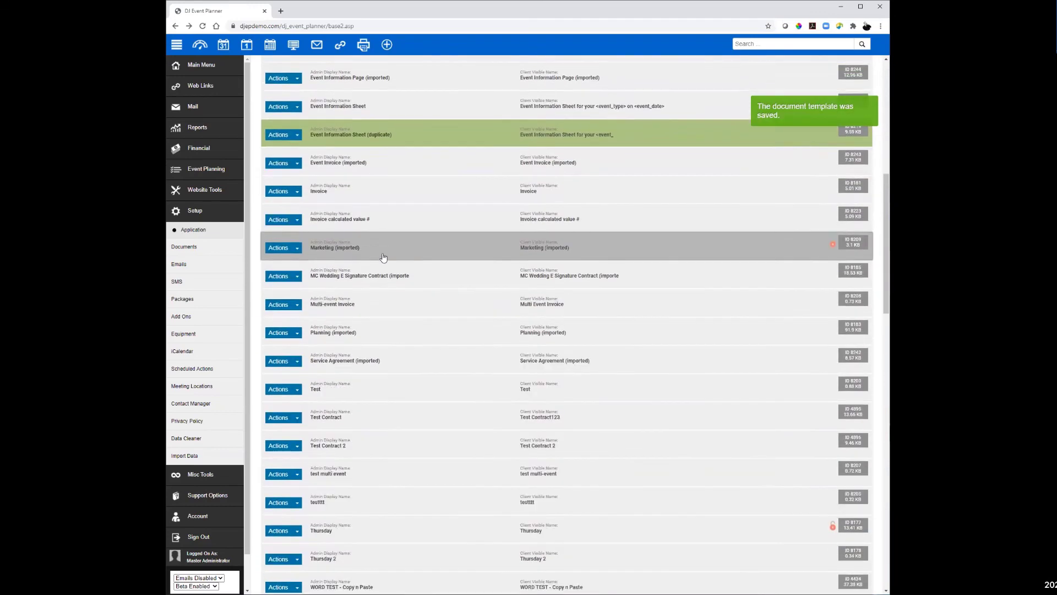
scroll(375, 263, down, 7)
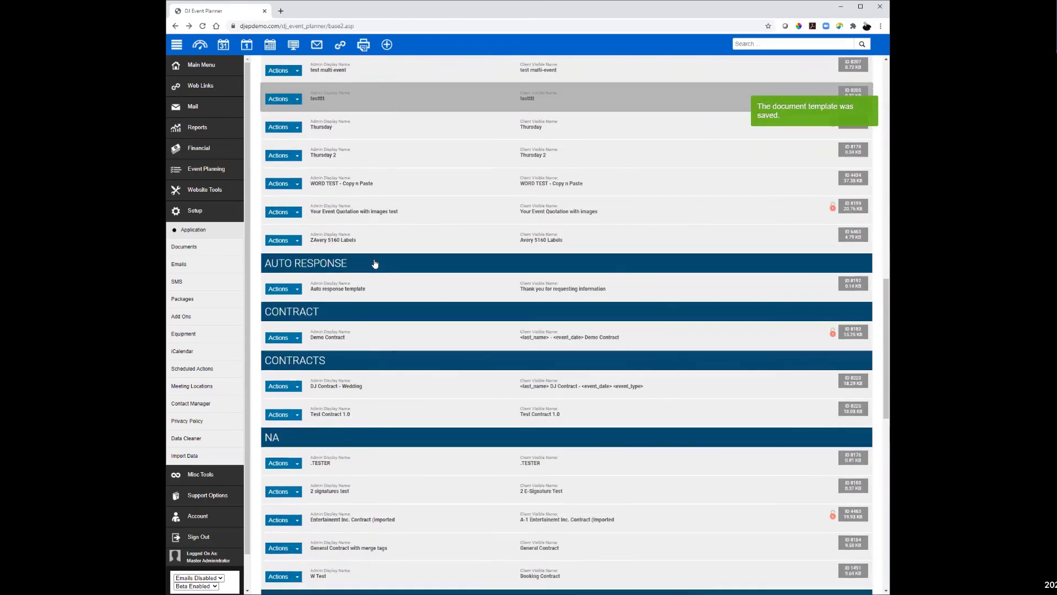
scroll(369, 293, down, 4)
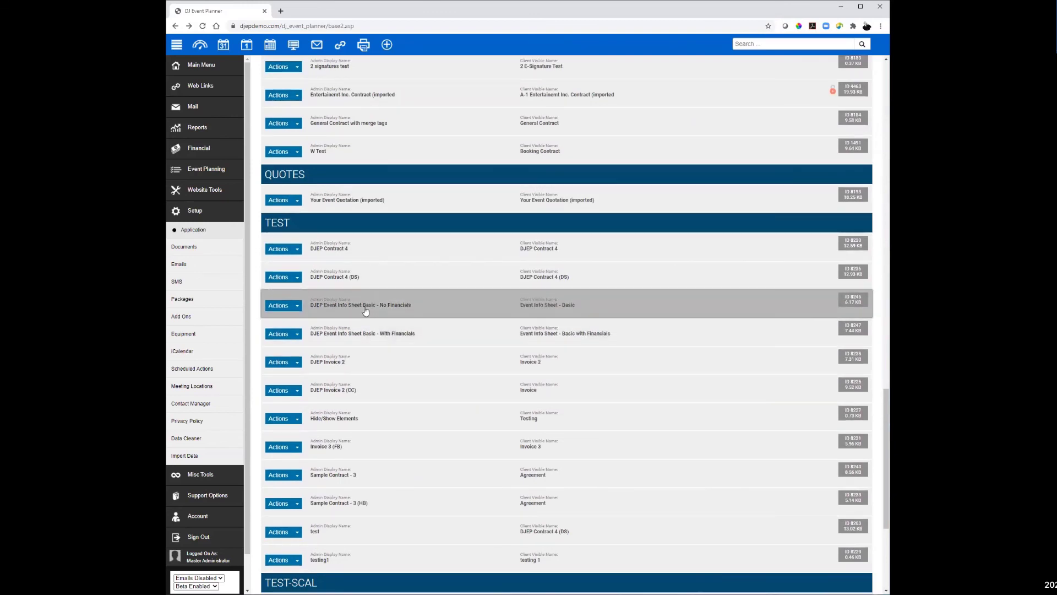
click(367, 337)
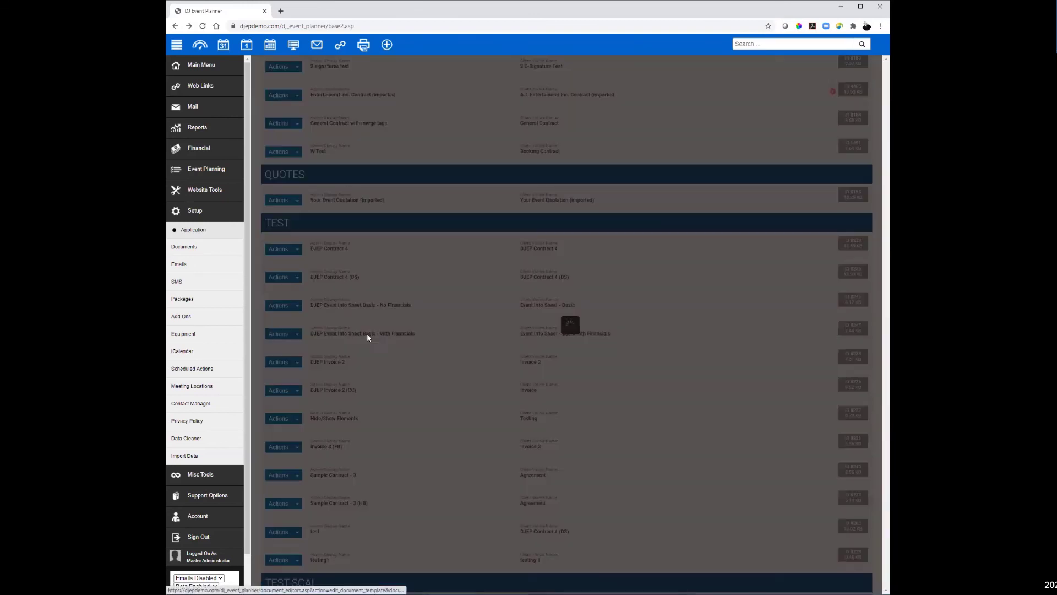
- Add an empty line below the employee table tag at the end of the template and show the merge tag picker
scroll(628, 238, down, 10)
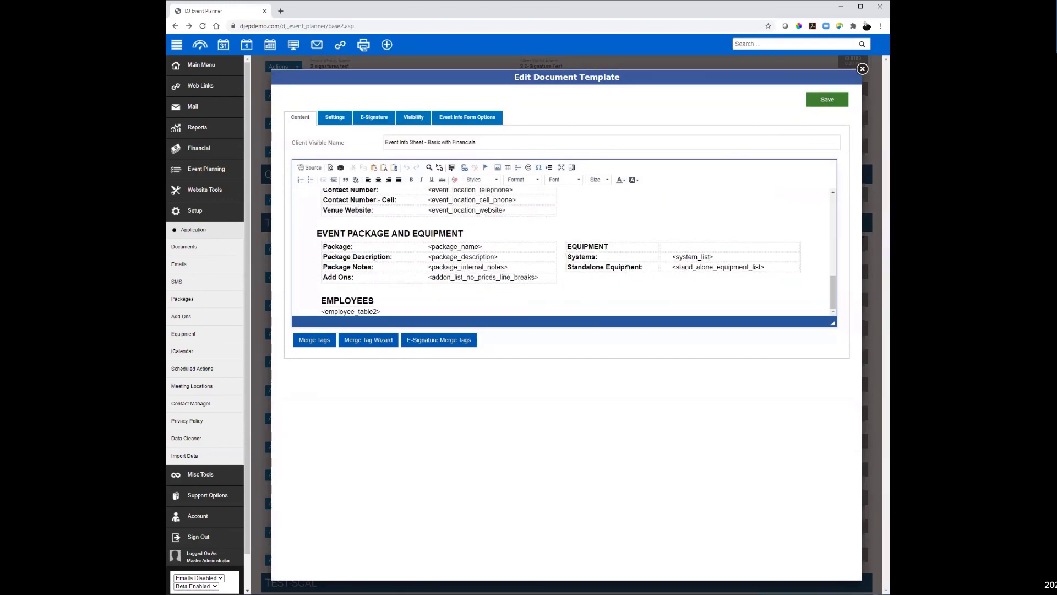
click(529, 294)
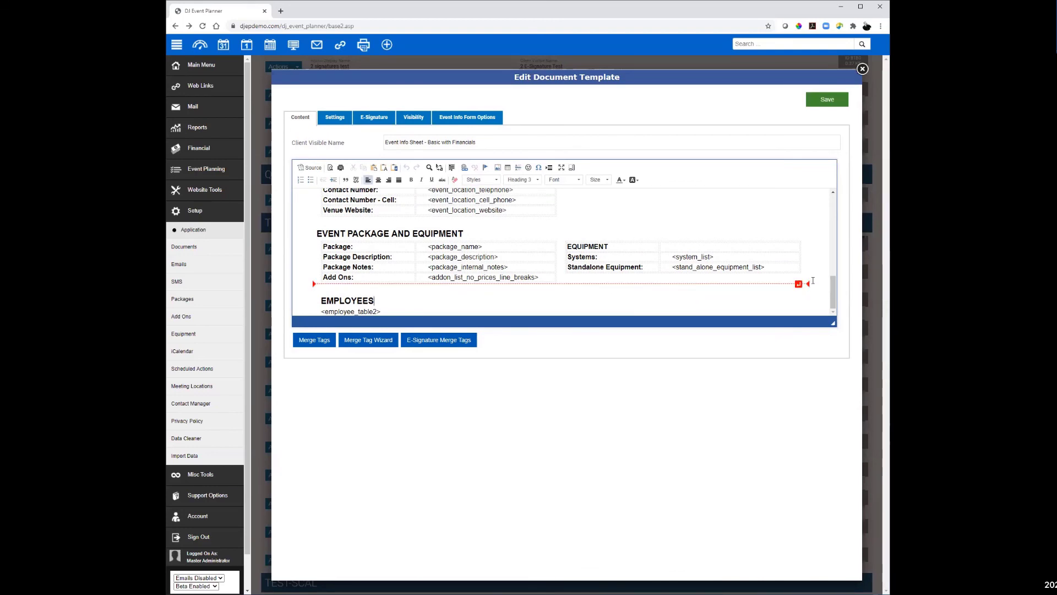
click(489, 308)
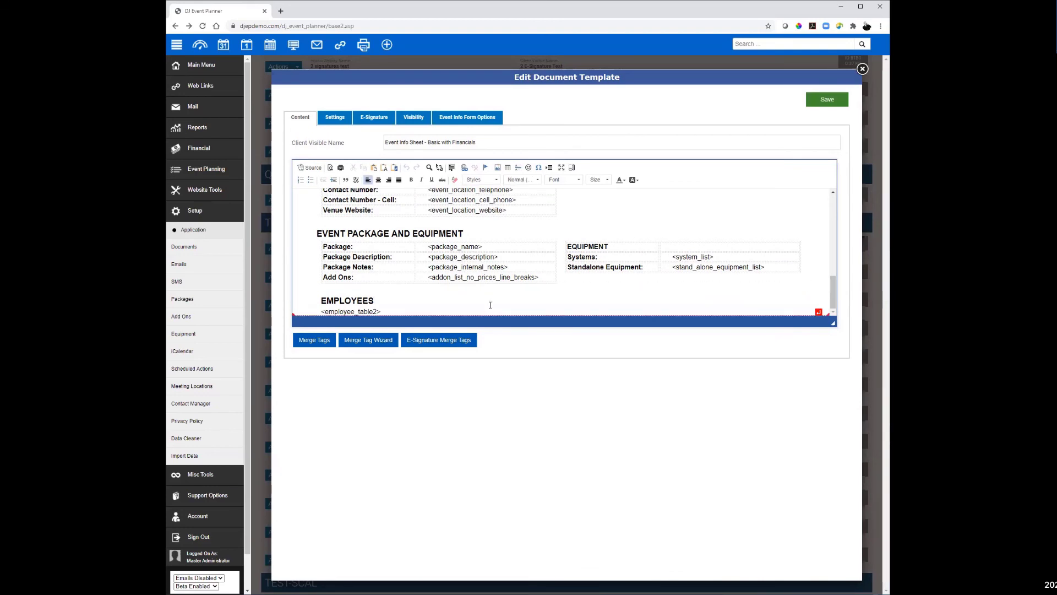
key(Return)
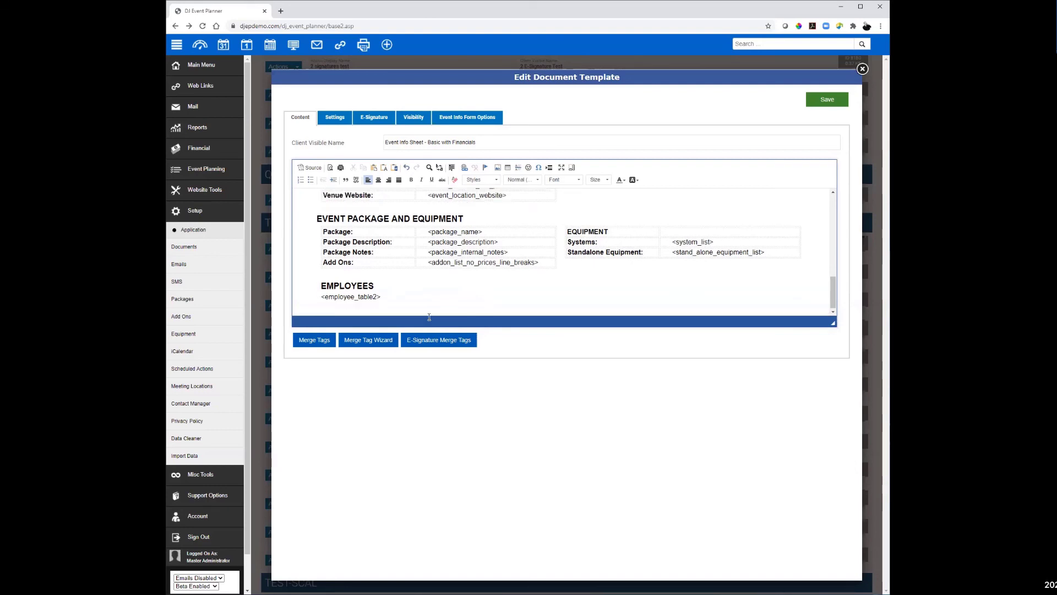
click(317, 340)
- Choose the List of Equipment merge tag from the Stand-Alone Equipment category
click(349, 388)
scroll(355, 441, down, 10)
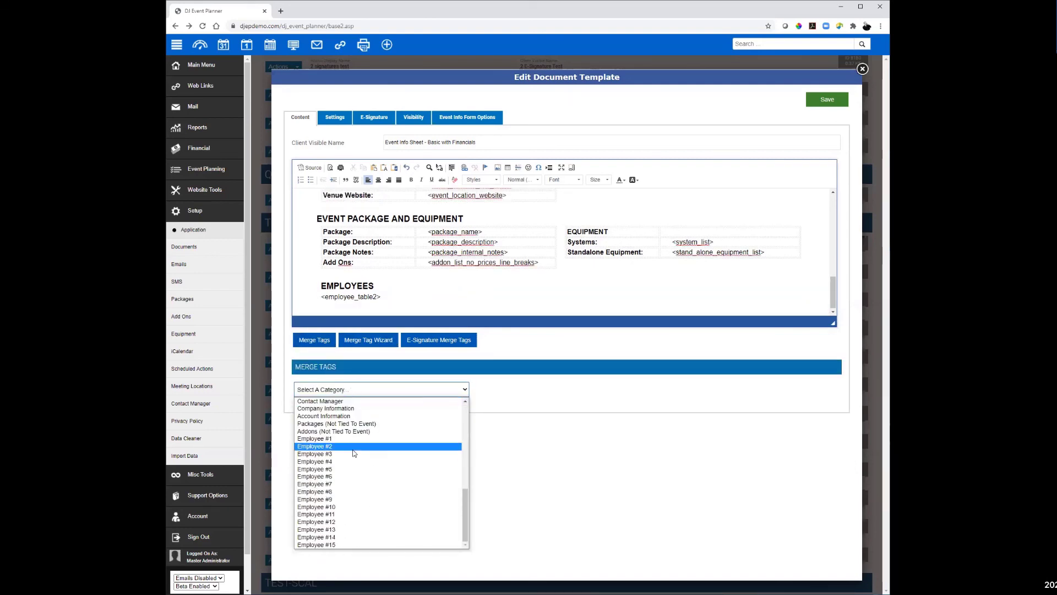
scroll(355, 461, up, 3)
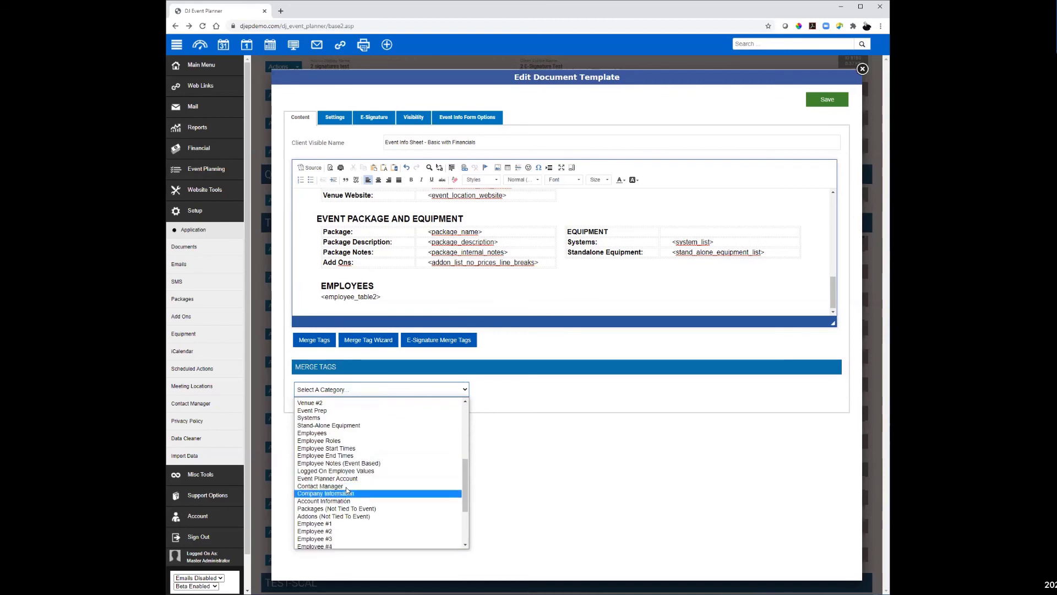
click(340, 426)
click(512, 389)
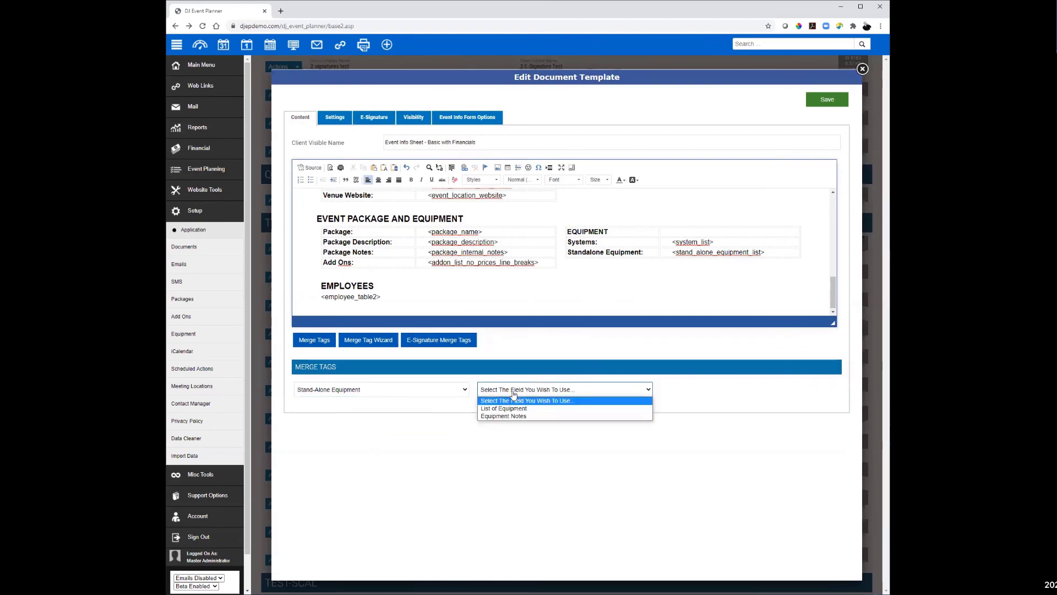
click(504, 408)
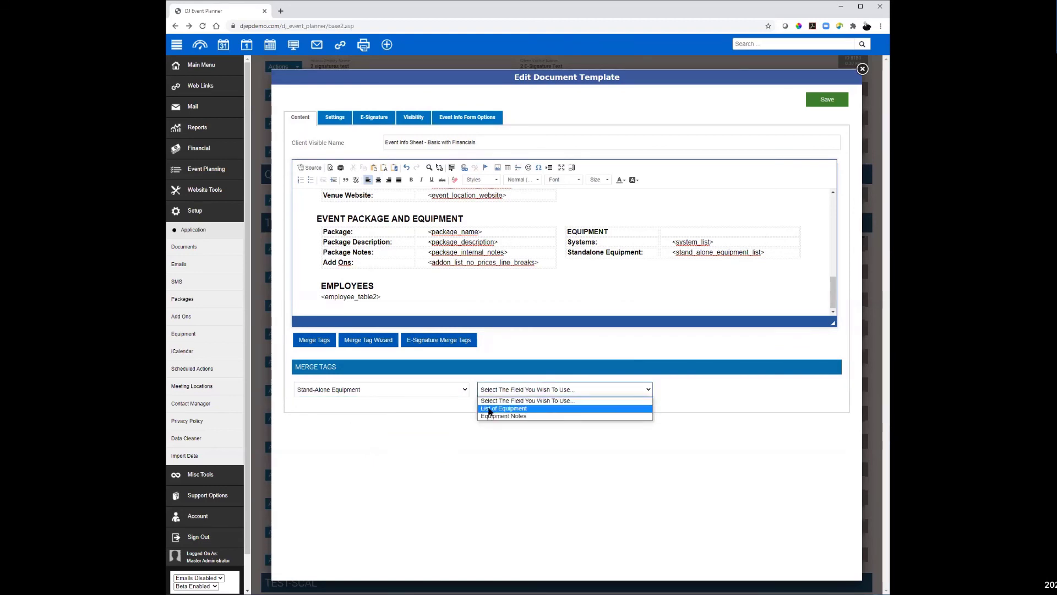
- Insert the Event Prep merge tag Equipment List Table #1 on the new line below the employee table tag
click(423, 392)
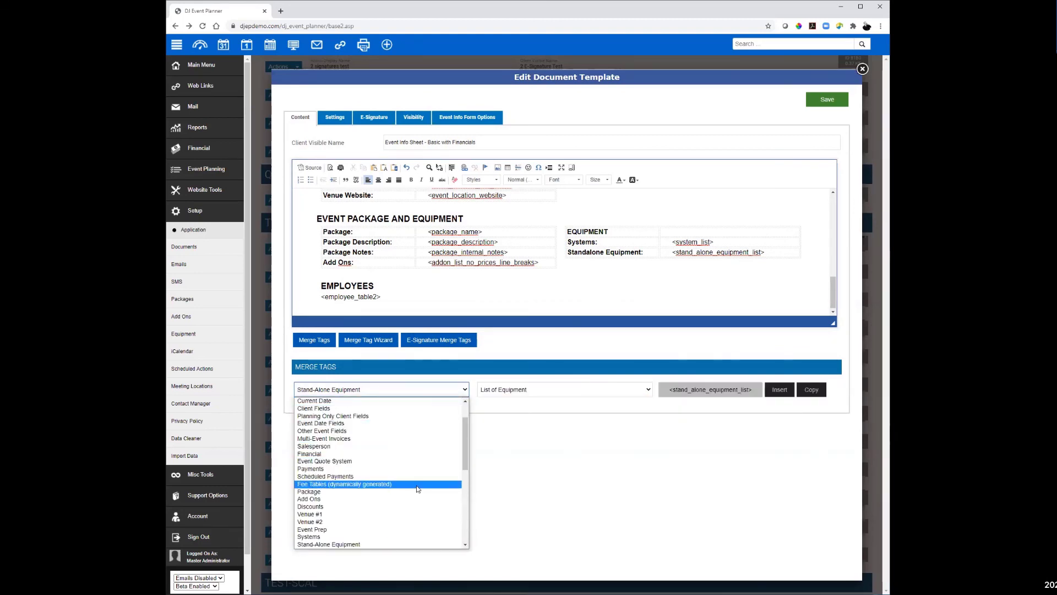
scroll(417, 474, down, 3)
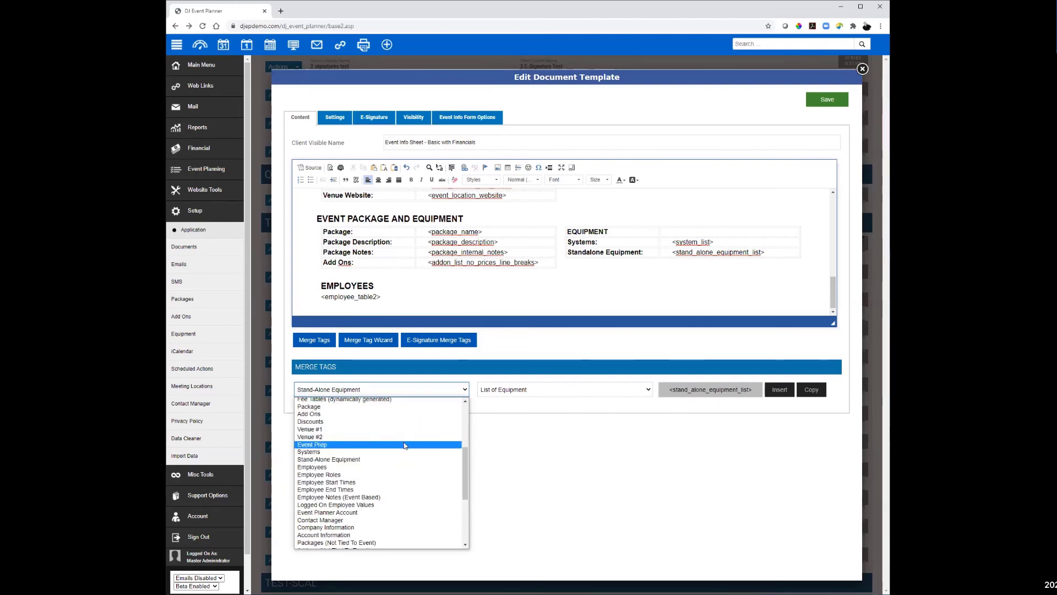
click(404, 446)
click(503, 389)
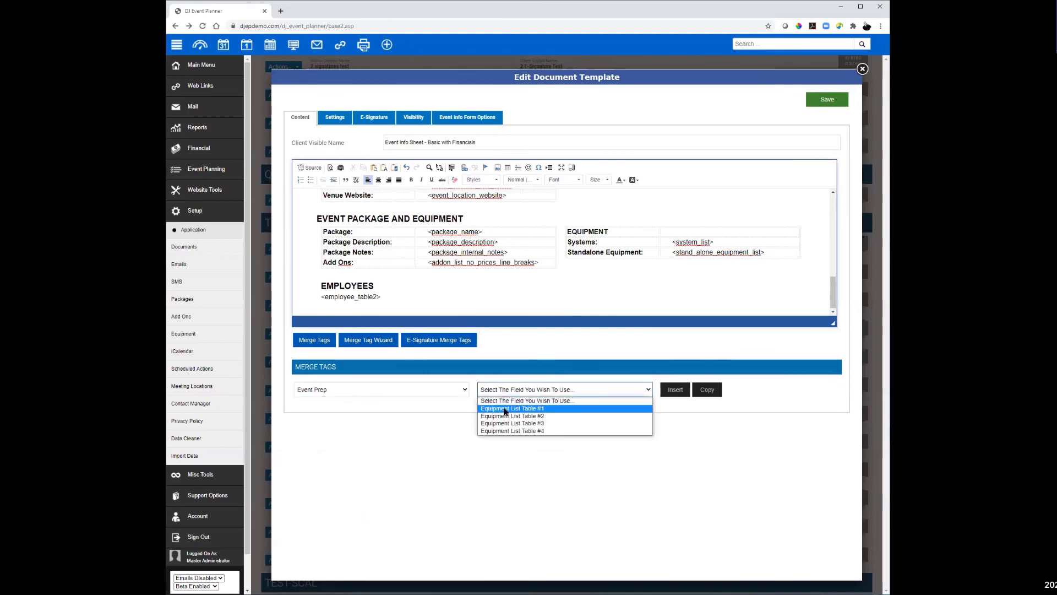
click(504, 409)
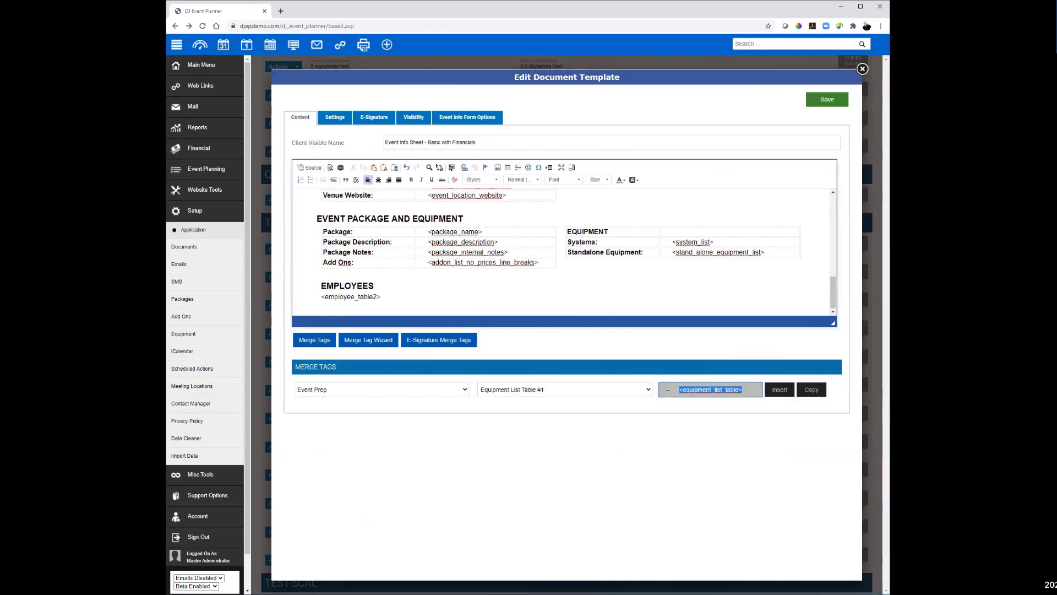
click(778, 390)
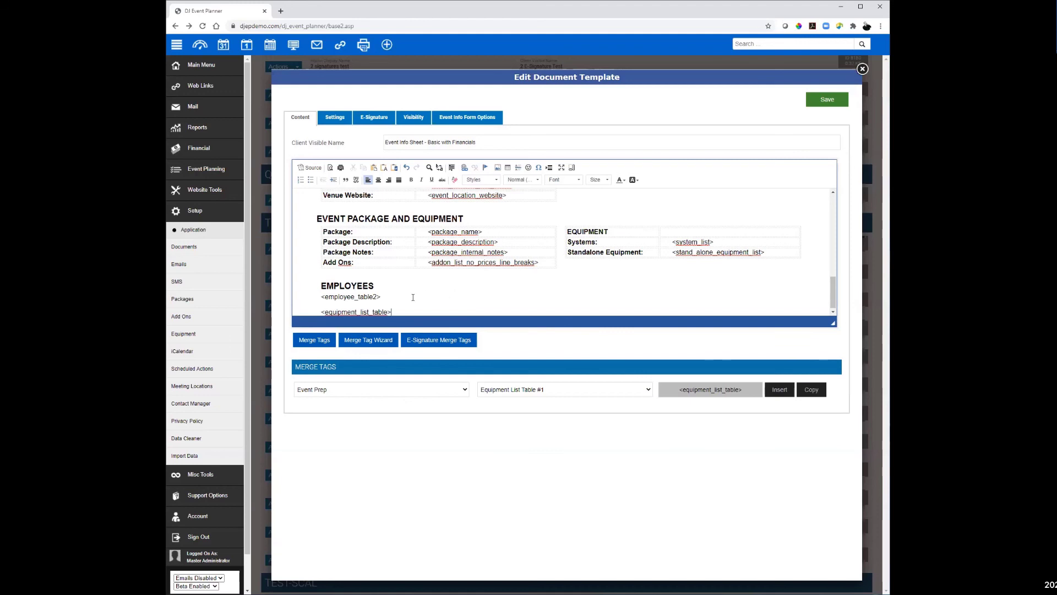
- Use this template as the event information sheet for All Event Types and save it
click(829, 101)
click(453, 120)
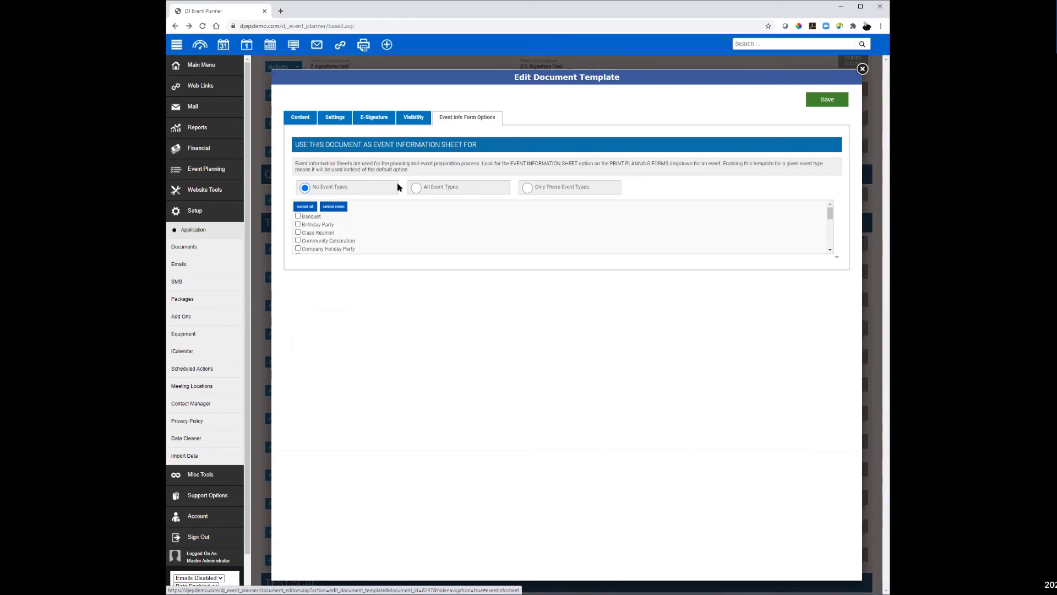
click(416, 187)
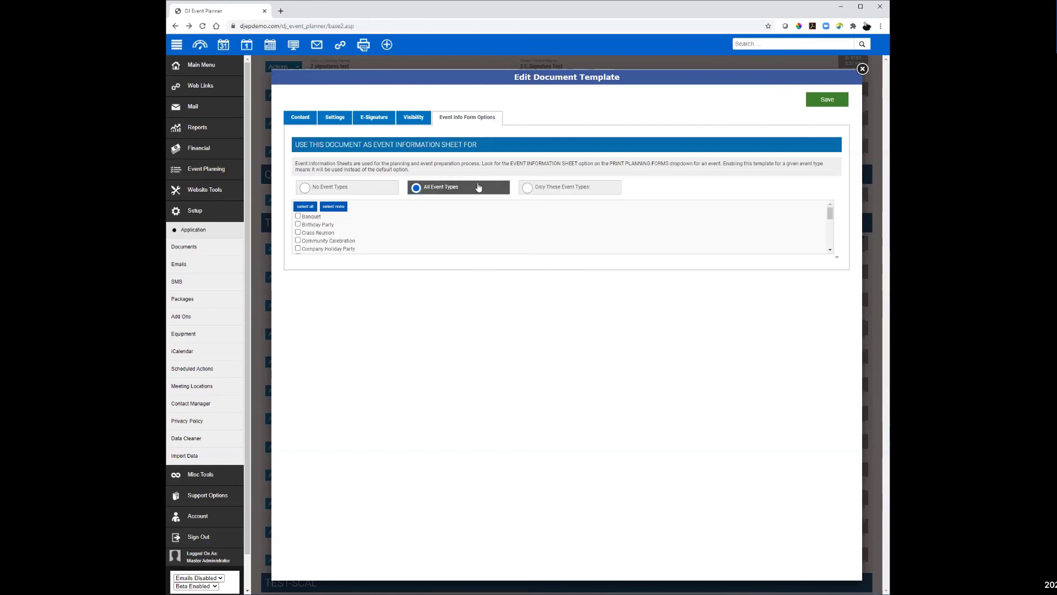
click(838, 100)
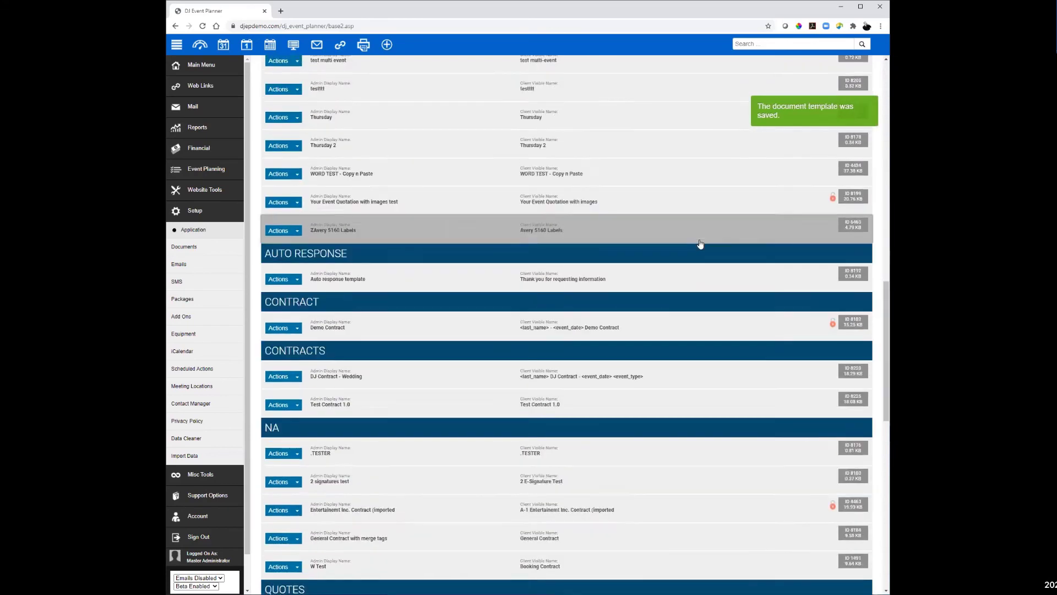
- Check the edited template in the document template list, then open the May 28, 2050 wedding from the events list
scroll(682, 253, down, 2)
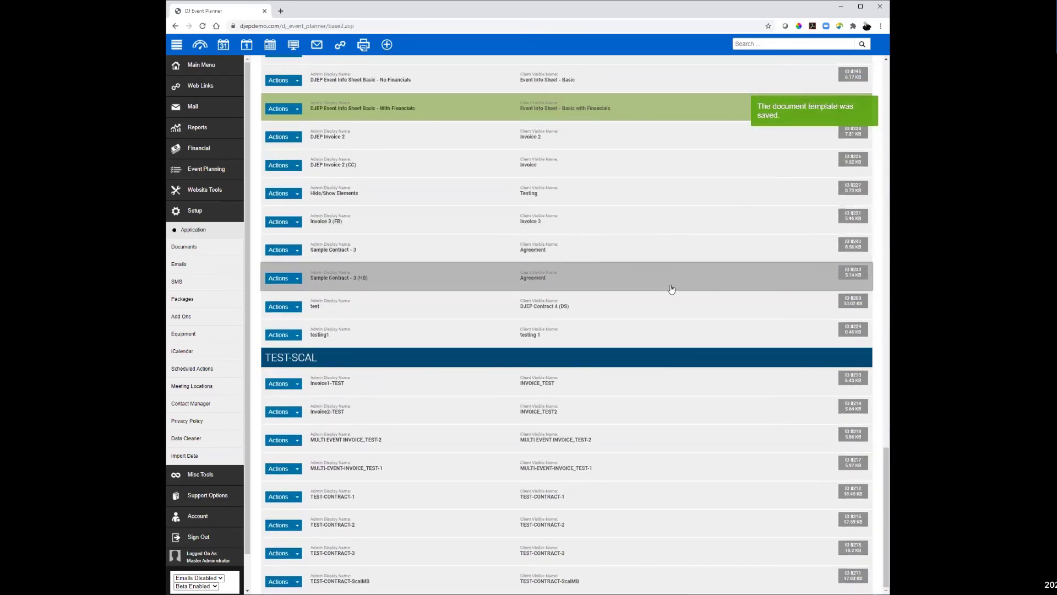
scroll(669, 290, up, 4)
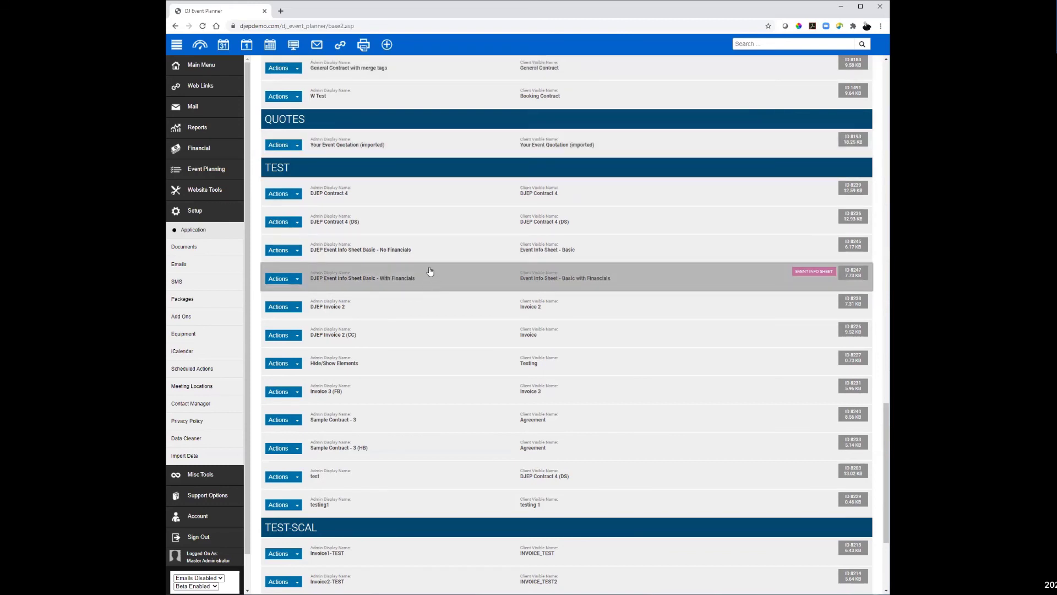
click(204, 66)
click(185, 154)
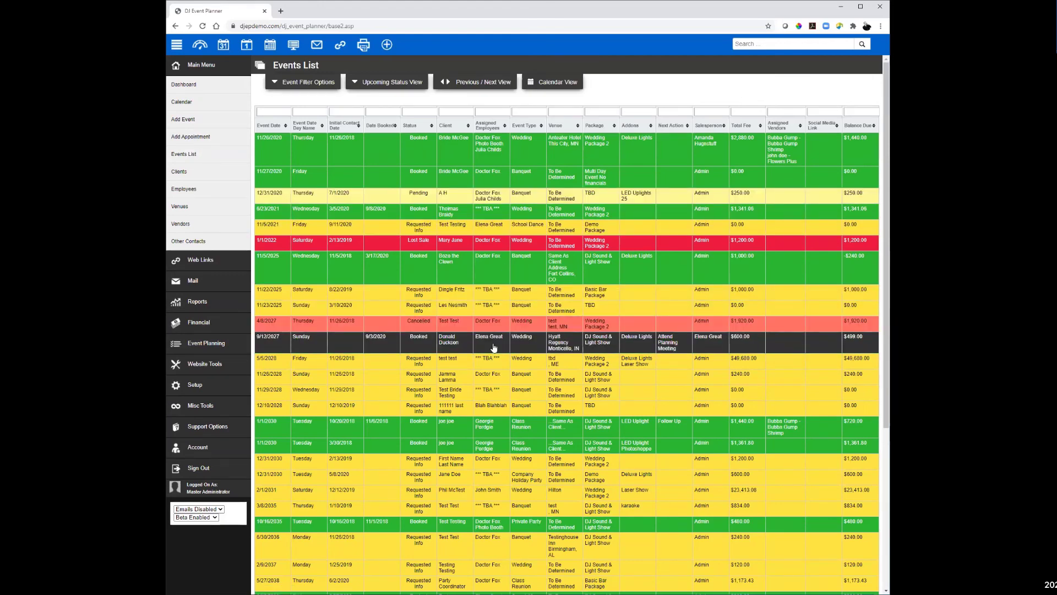
scroll(494, 347, down, 10)
click(497, 541)
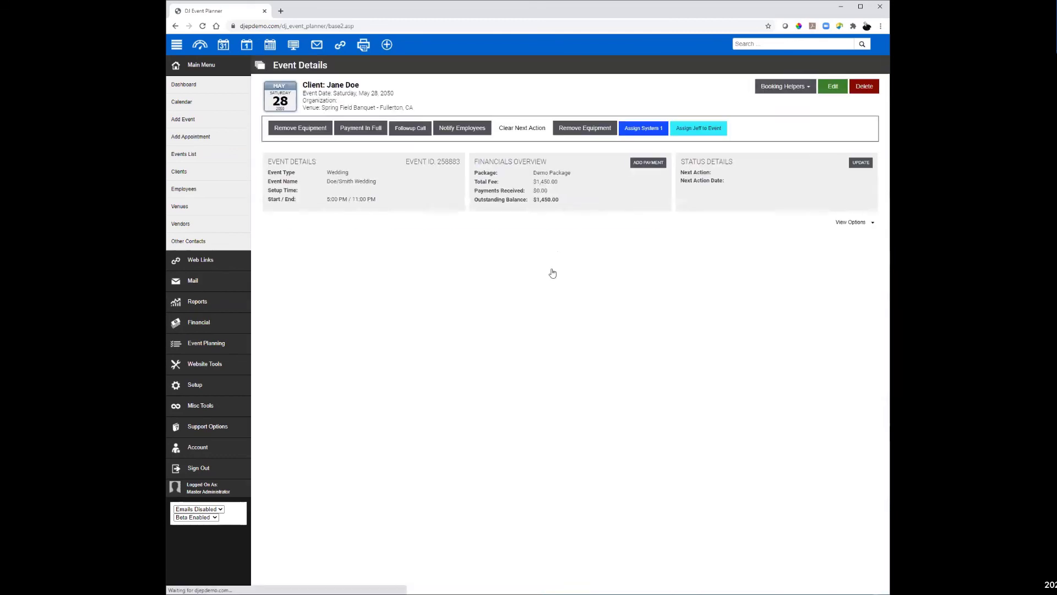
- Open the event's printable Event Information Sheet from its planning documents, examine the stand-alone equipment table, and close the sheet
click(636, 240)
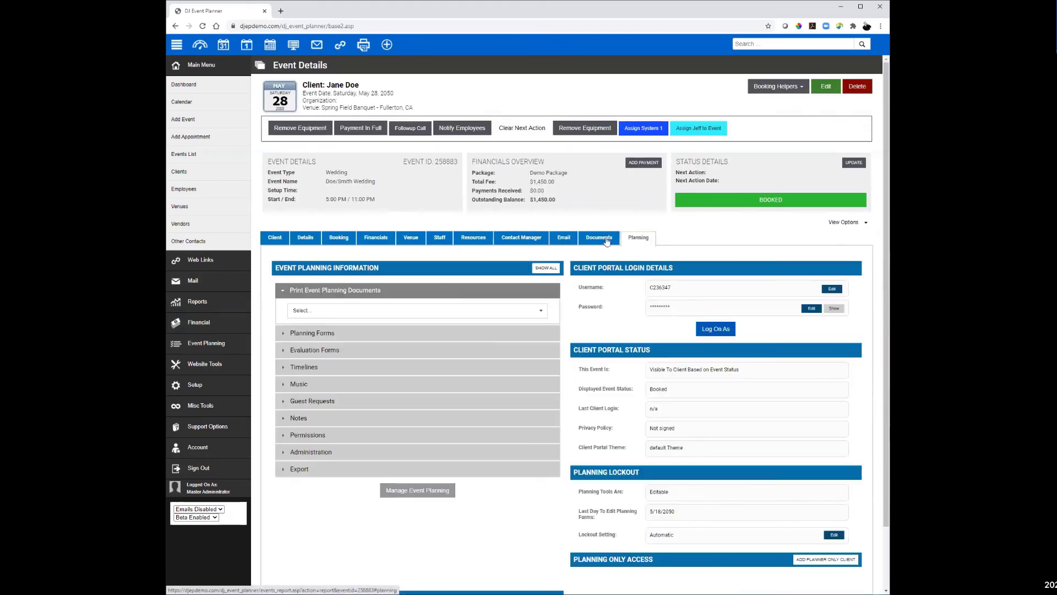
click(441, 308)
click(427, 351)
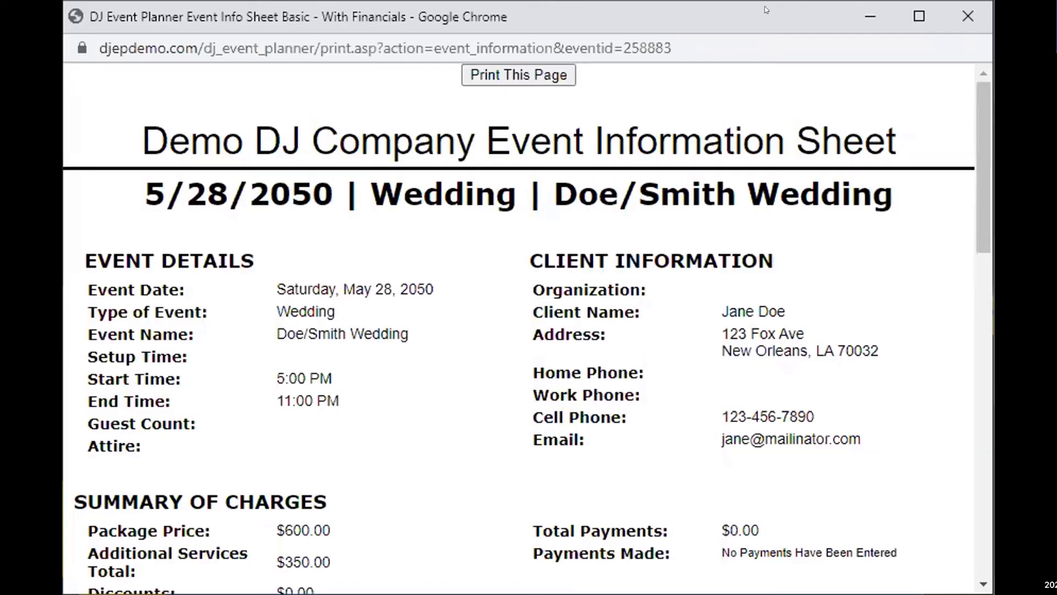
drag(766, 10, 774, 263)
scroll(775, 264, down, 2)
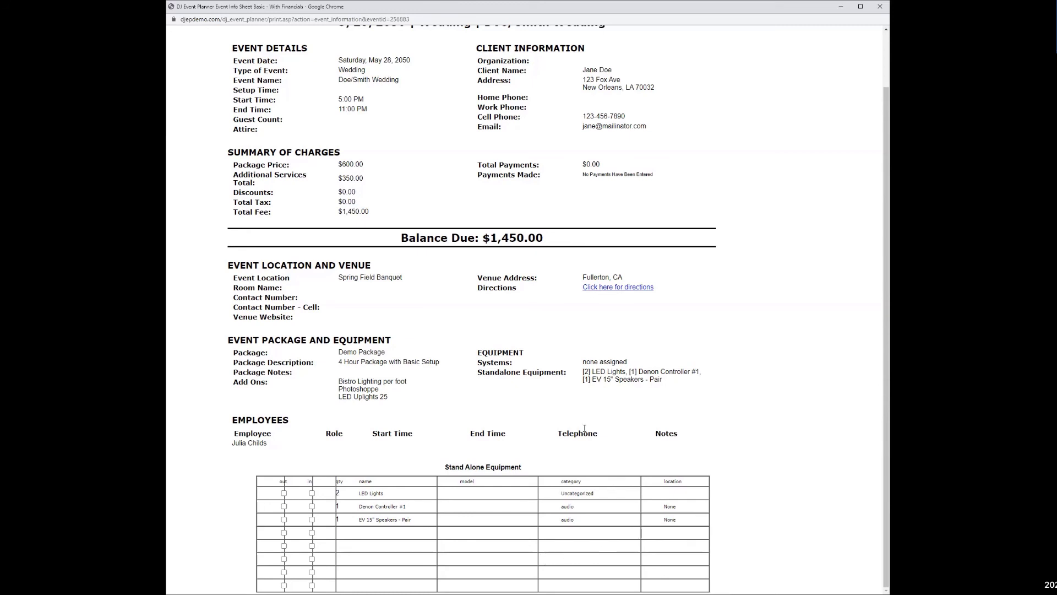
scroll(616, 455, up, 2)
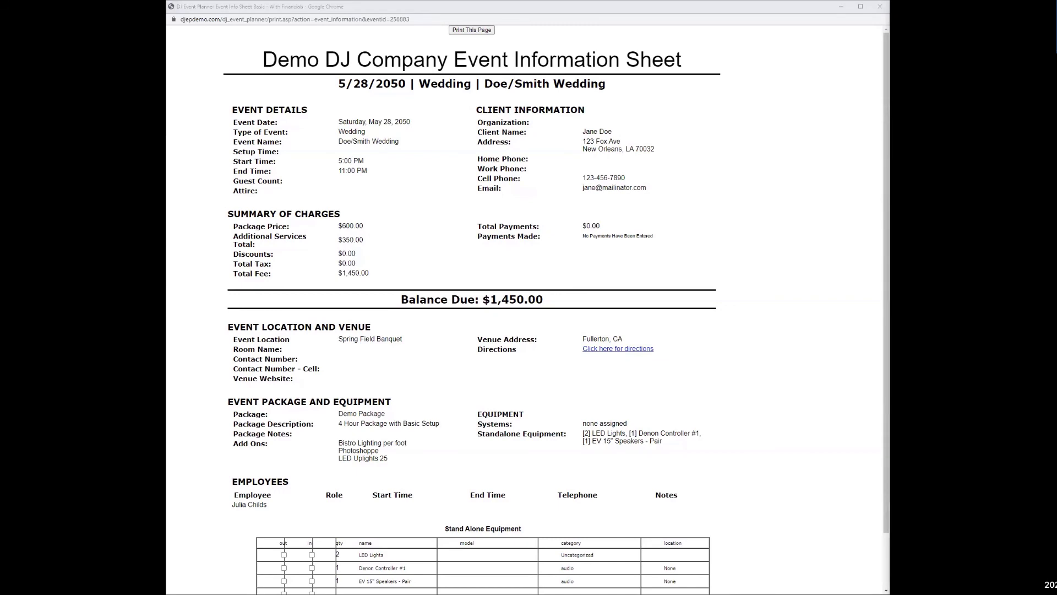
click(756, 205)
click(880, 8)
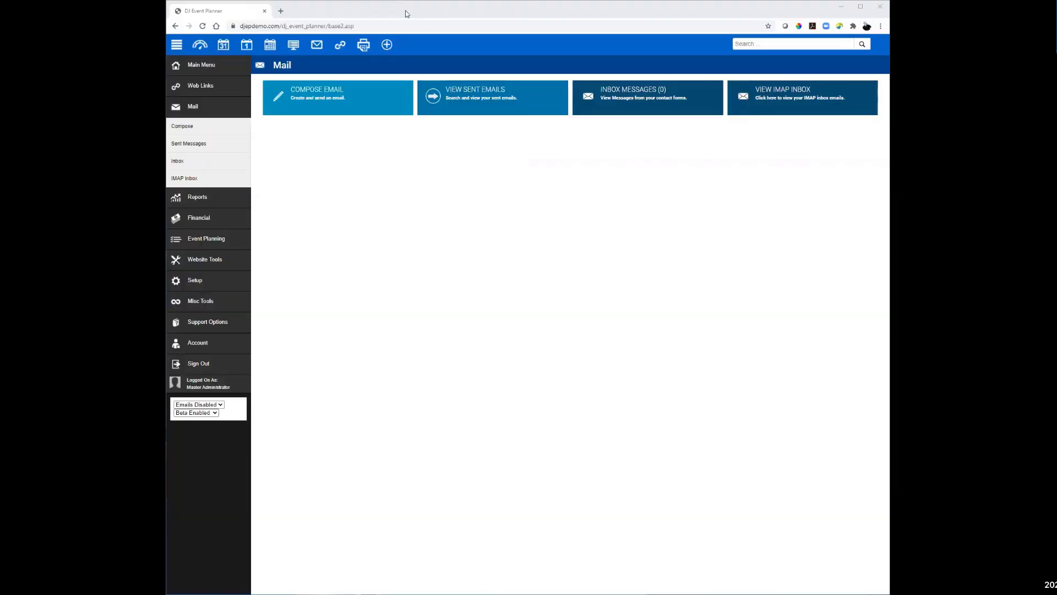
- Open the email templates in Setup and look through the event based templates
click(199, 283)
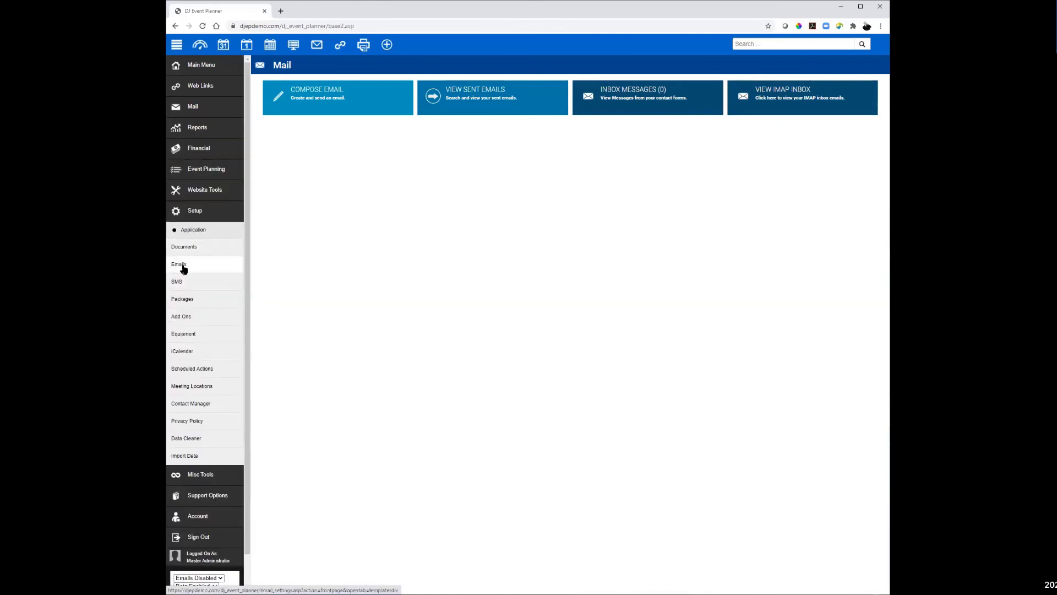
scroll(503, 377, down, 10)
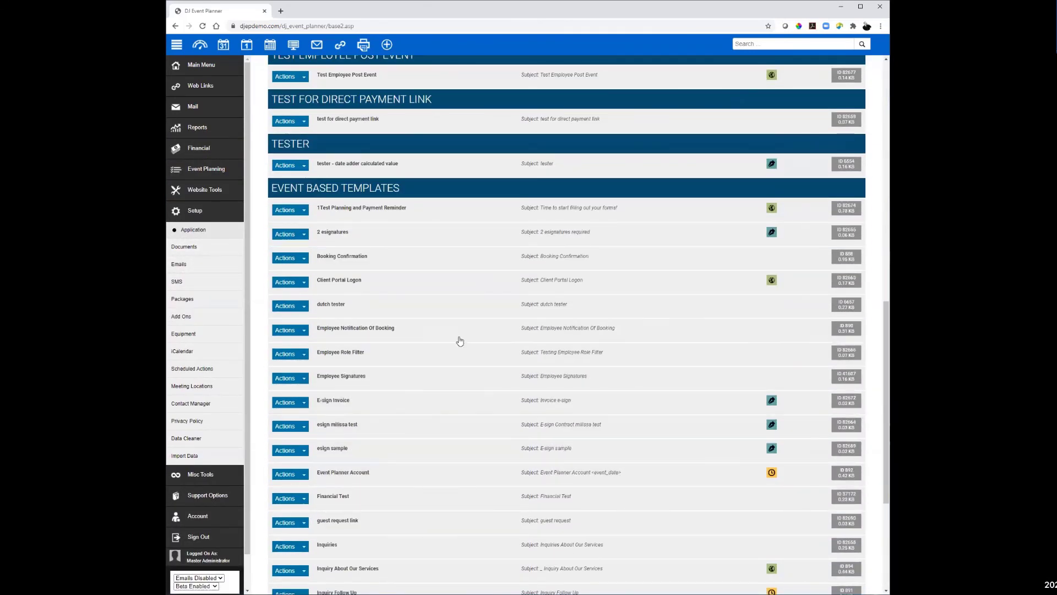
scroll(446, 348, down, 4)
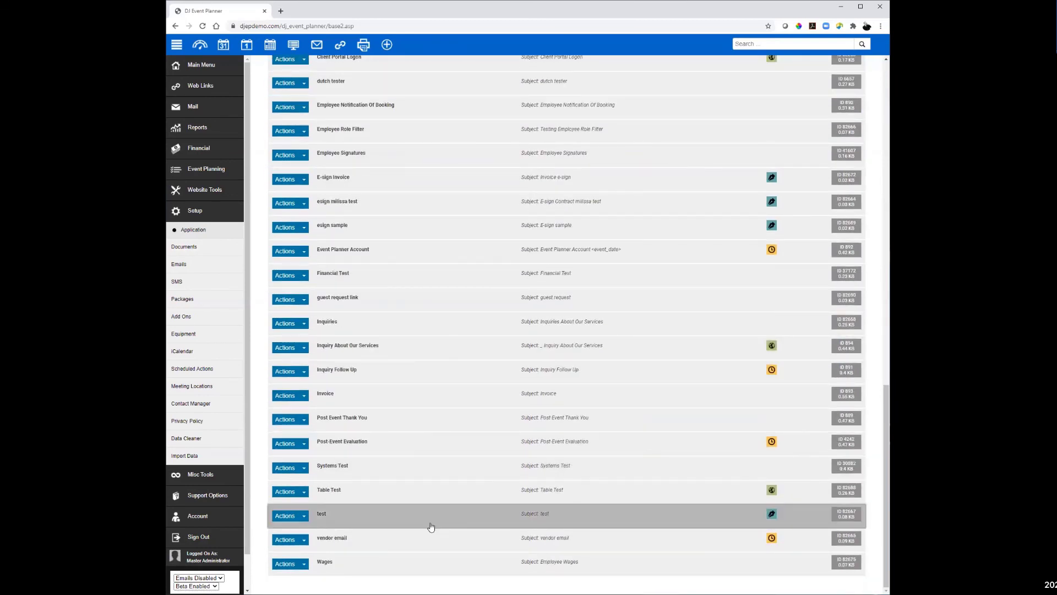
scroll(465, 365, up, 14)
scroll(472, 264, up, 3)
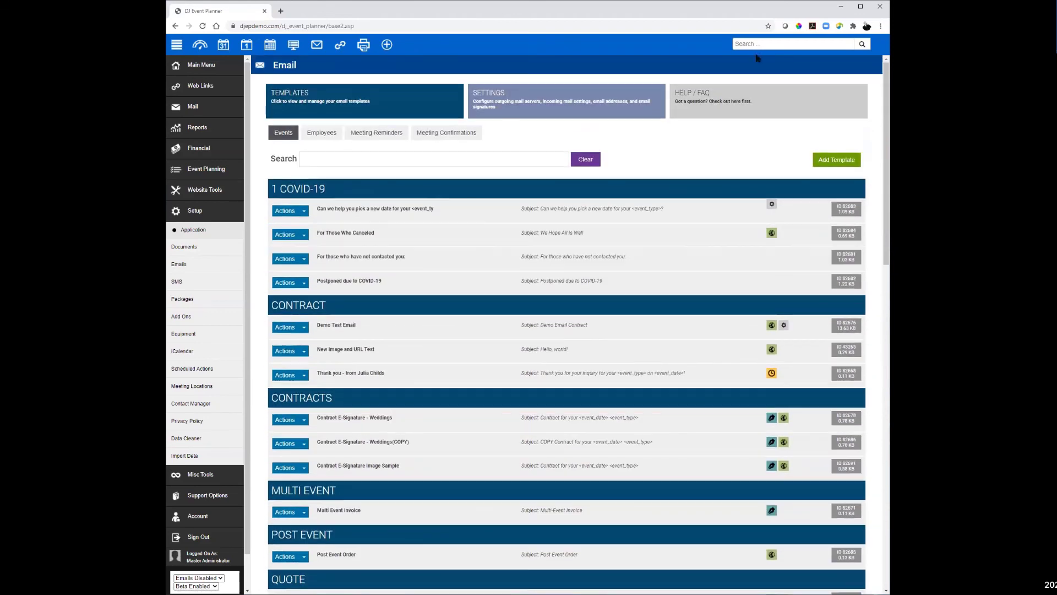
- Start a new event based email template in HTML format with the subject "Event Info"
click(836, 159)
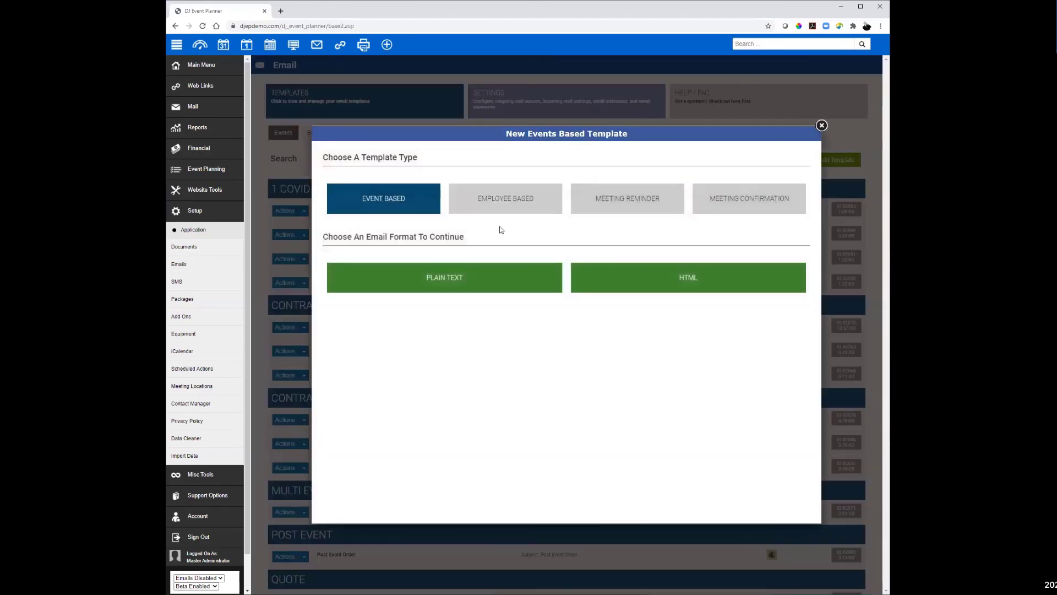
click(669, 278)
click(405, 193)
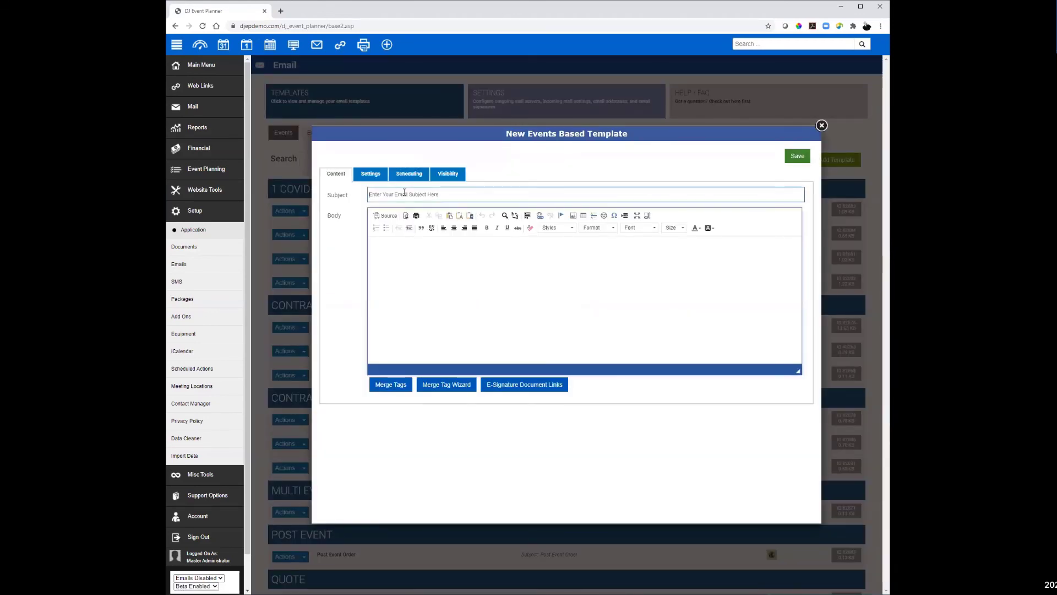
text(Event Info)
key(Tab)
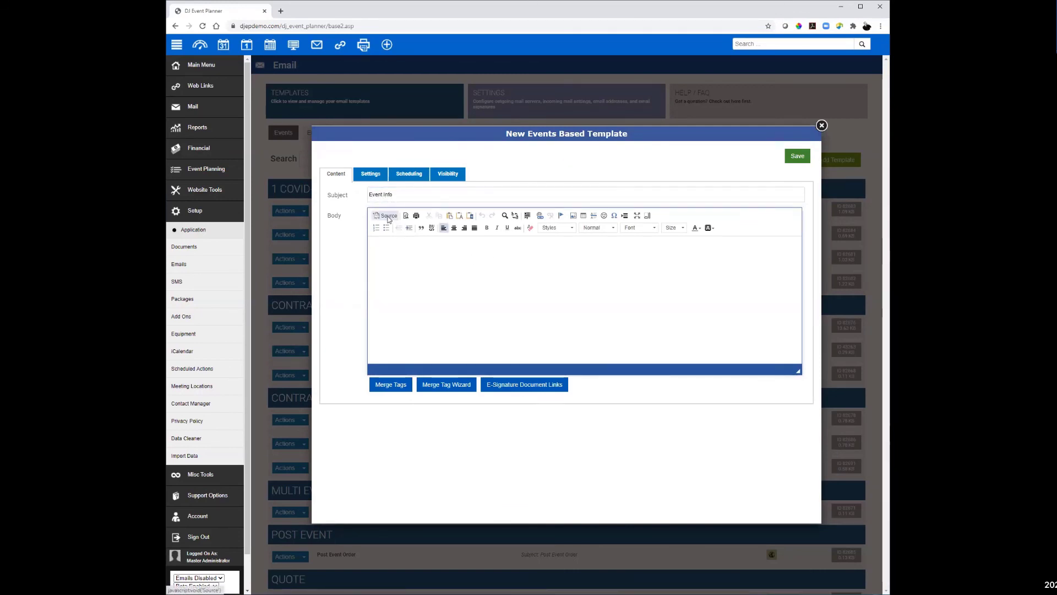
- Insert the Equipment List Table #2 merge tag from the Event Prep category into the email template's body
click(386, 384)
click(389, 440)
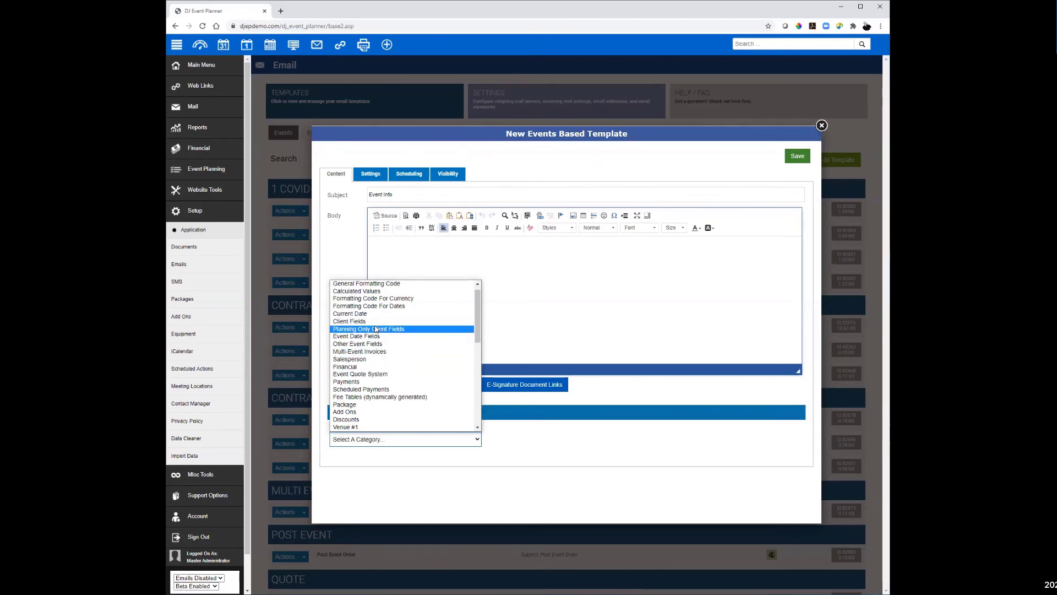
scroll(376, 329, up, 1)
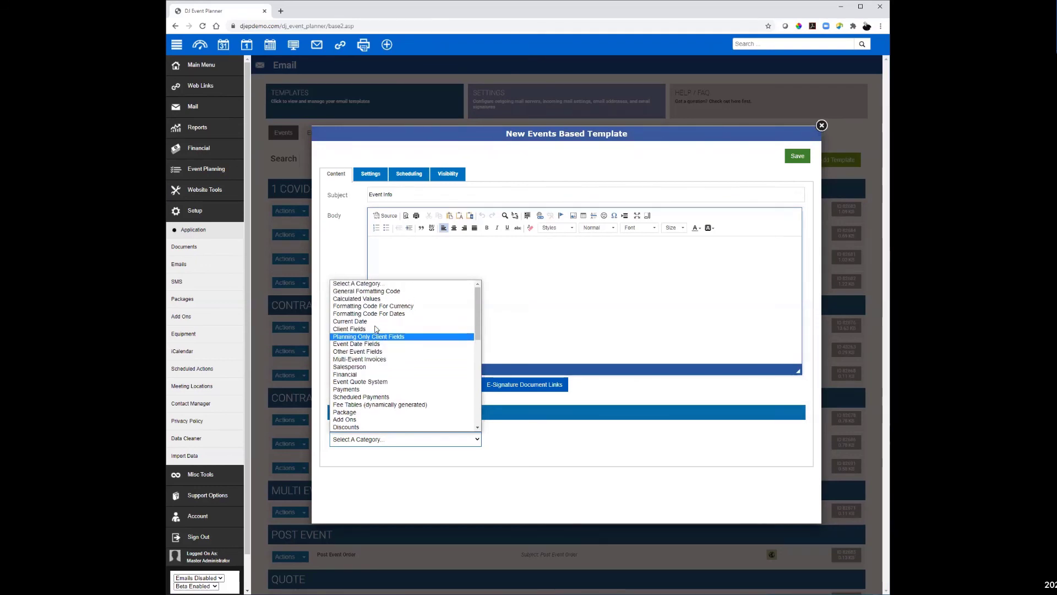
scroll(376, 330, down, 4)
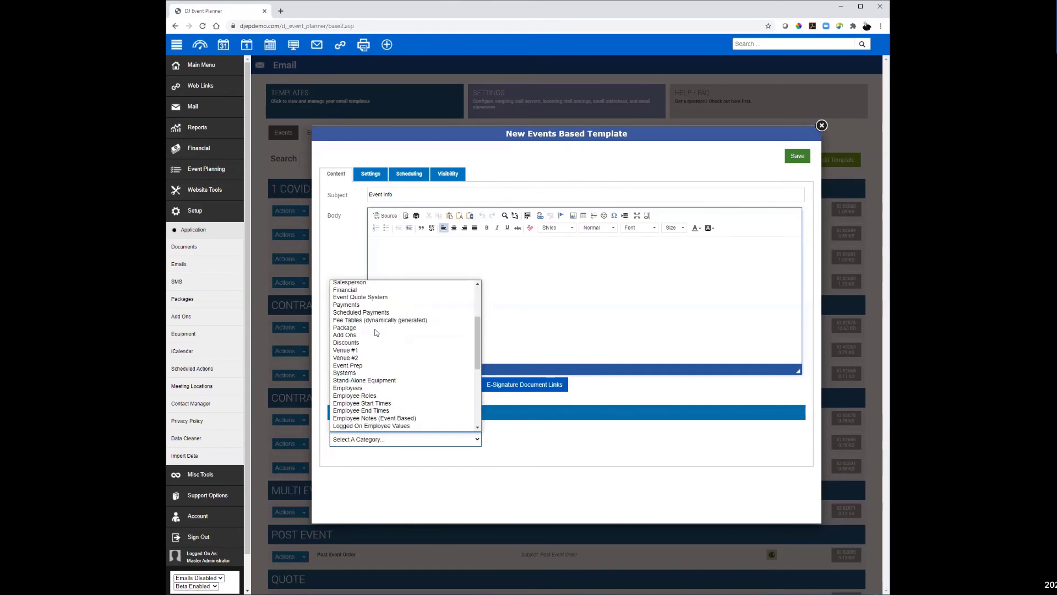
click(366, 366)
click(564, 439)
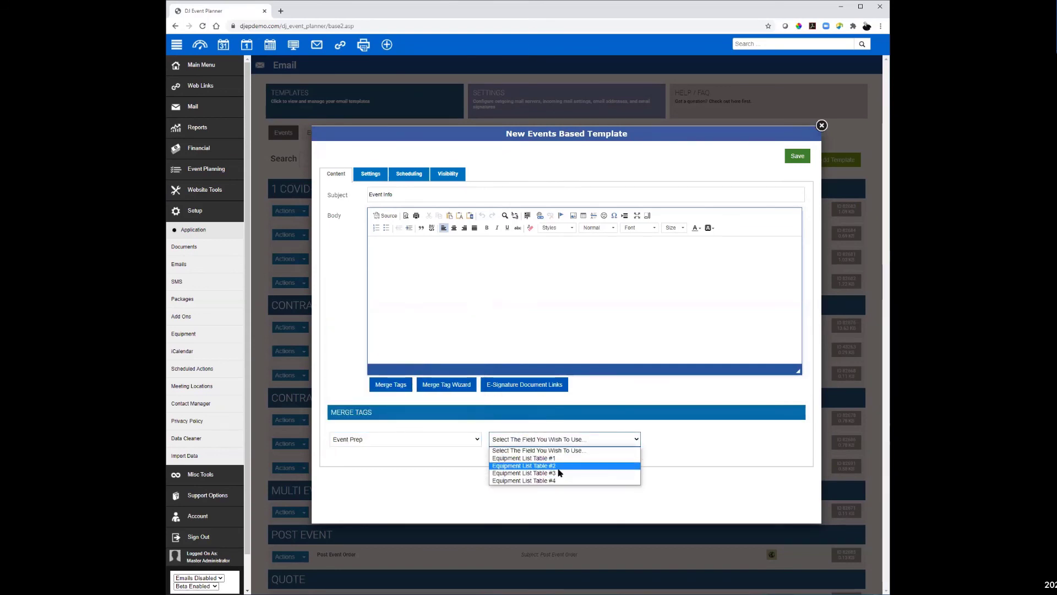
click(626, 468)
click(753, 440)
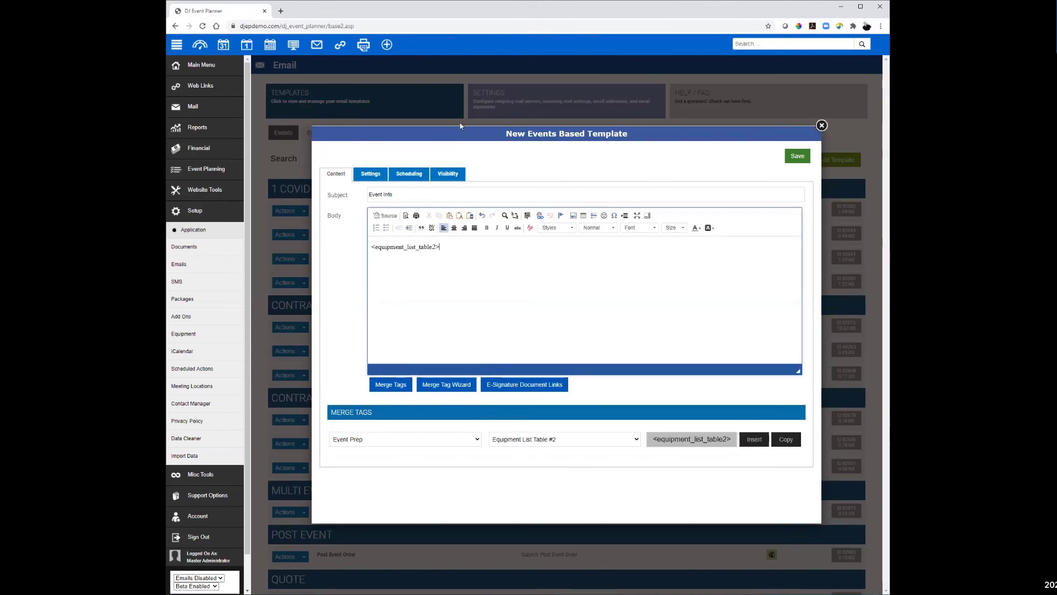
- Make Employees instead of Client the autofill recipient, and set scheduled sending to All Assigned Employees
click(383, 174)
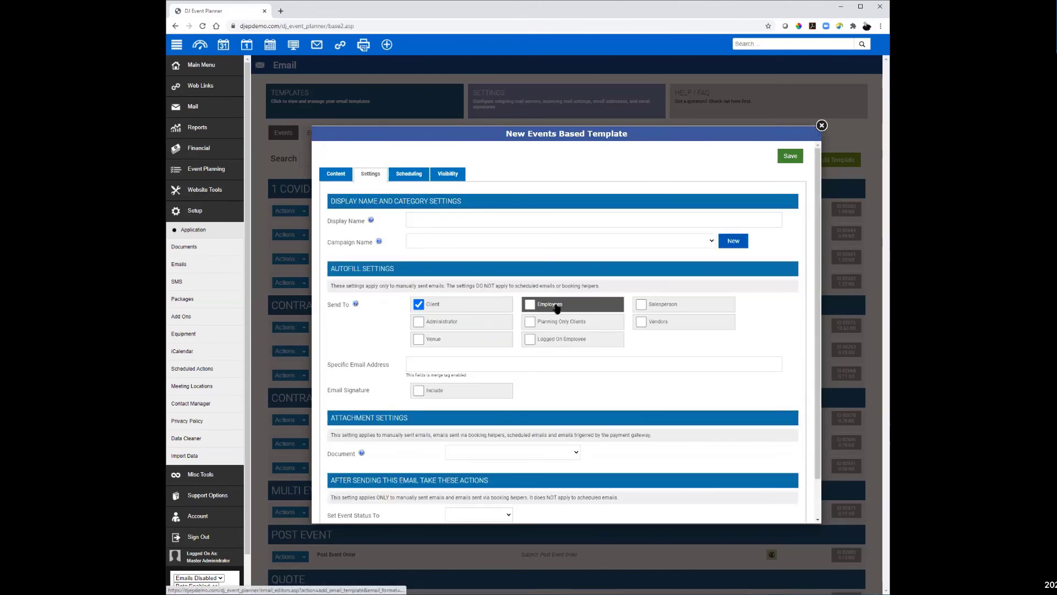
click(419, 304)
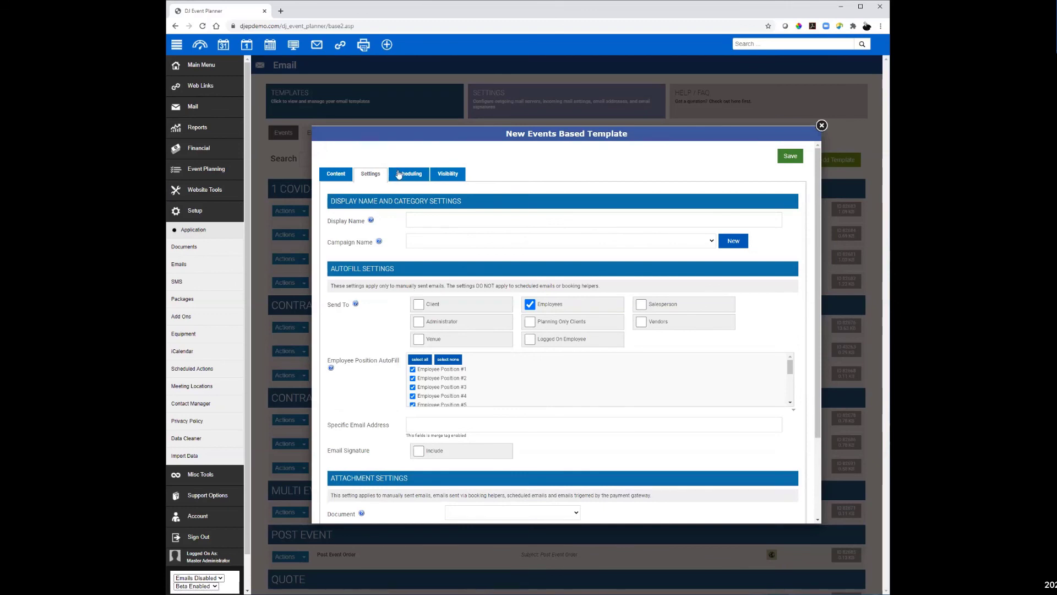
click(407, 174)
scroll(511, 374, down, 2)
scroll(507, 391, down, 5)
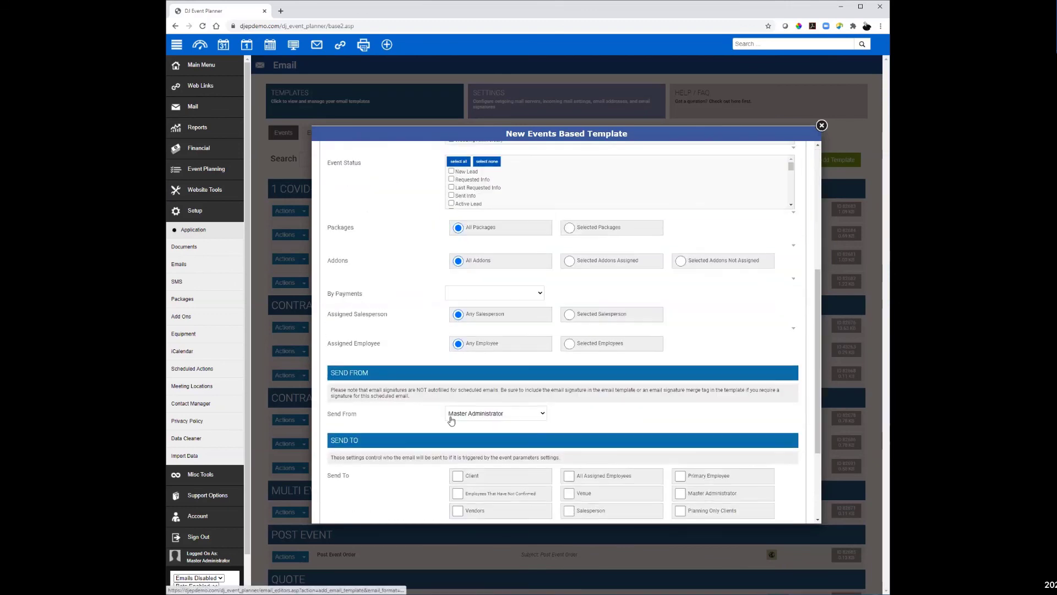
click(569, 472)
scroll(347, 276, up, 5)
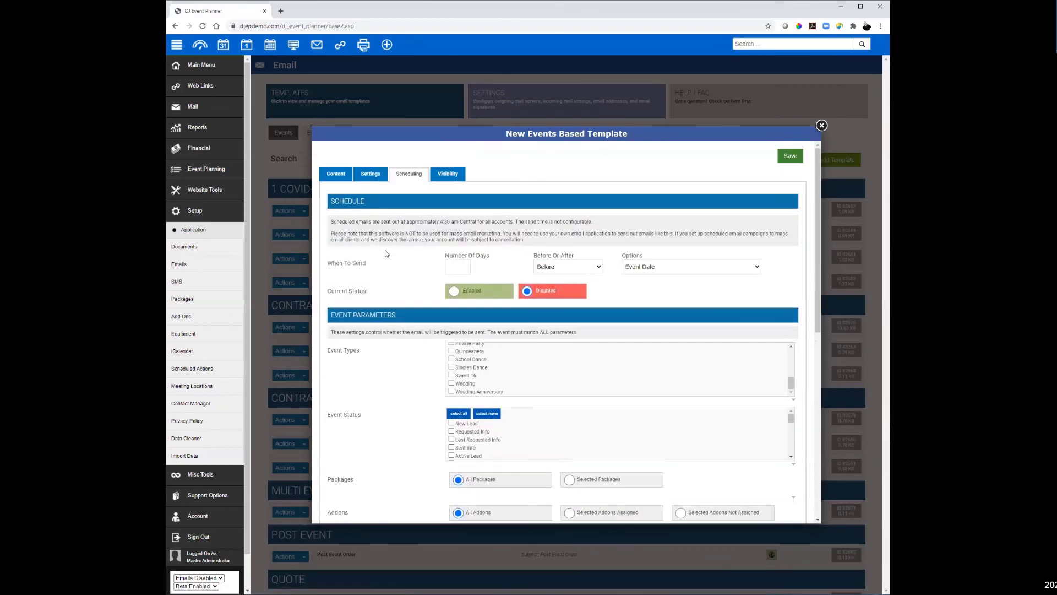
- Name the template "Employee Equipment", assign it to a new campaign called "Employees", and save it
click(379, 175)
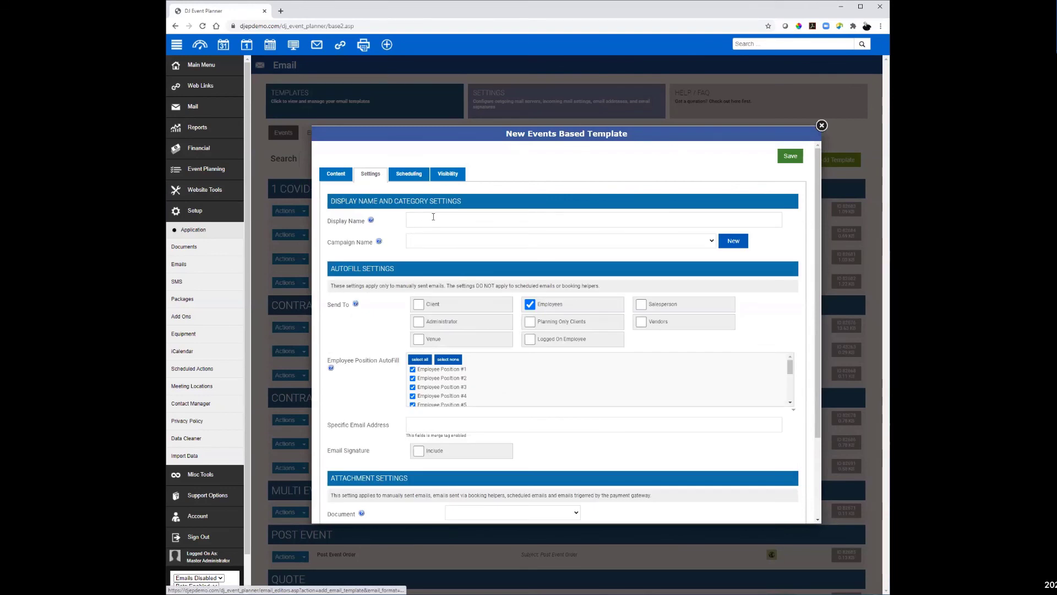
click(433, 218)
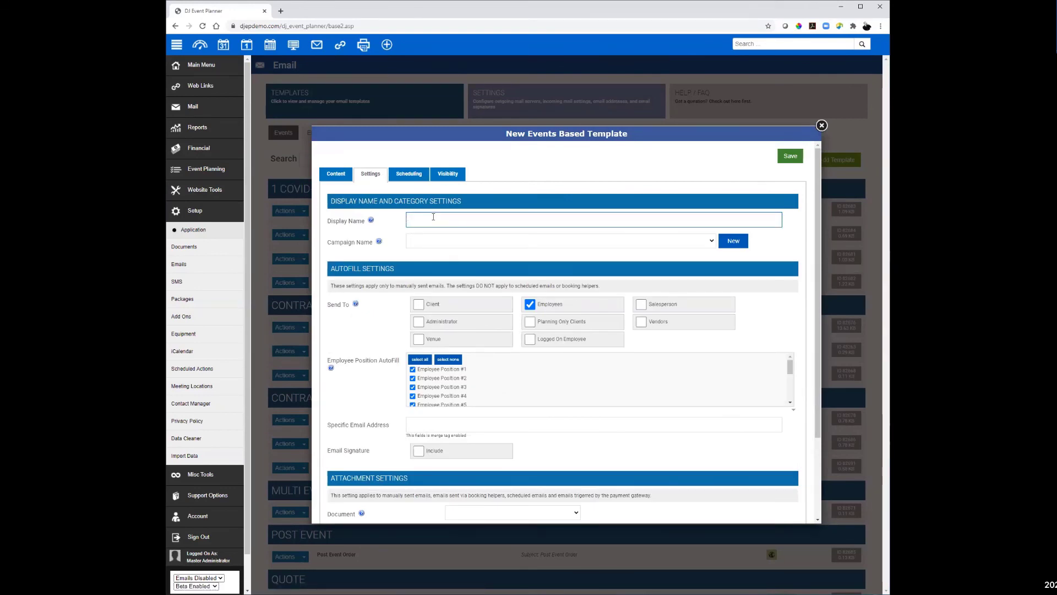
text(ployee Couipment)
click(602, 246)
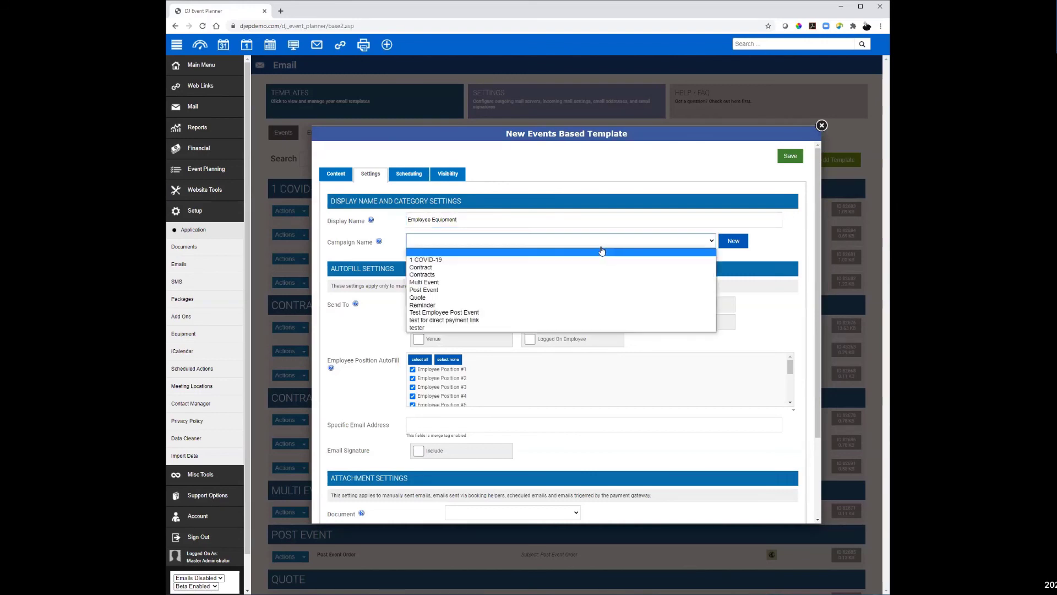
click(552, 242)
click(733, 240)
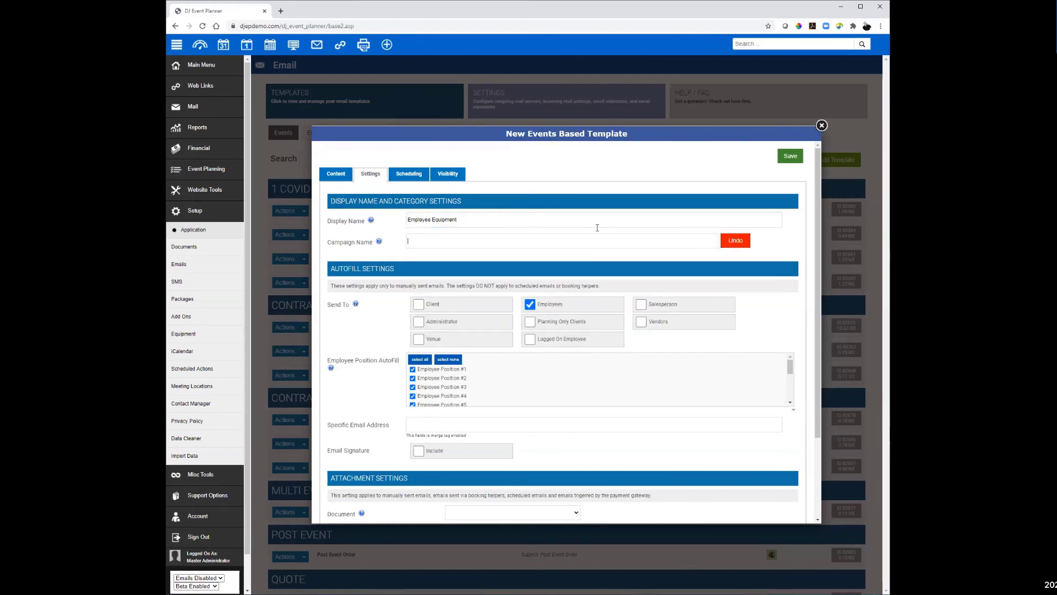
text(Employees)
key(Return)
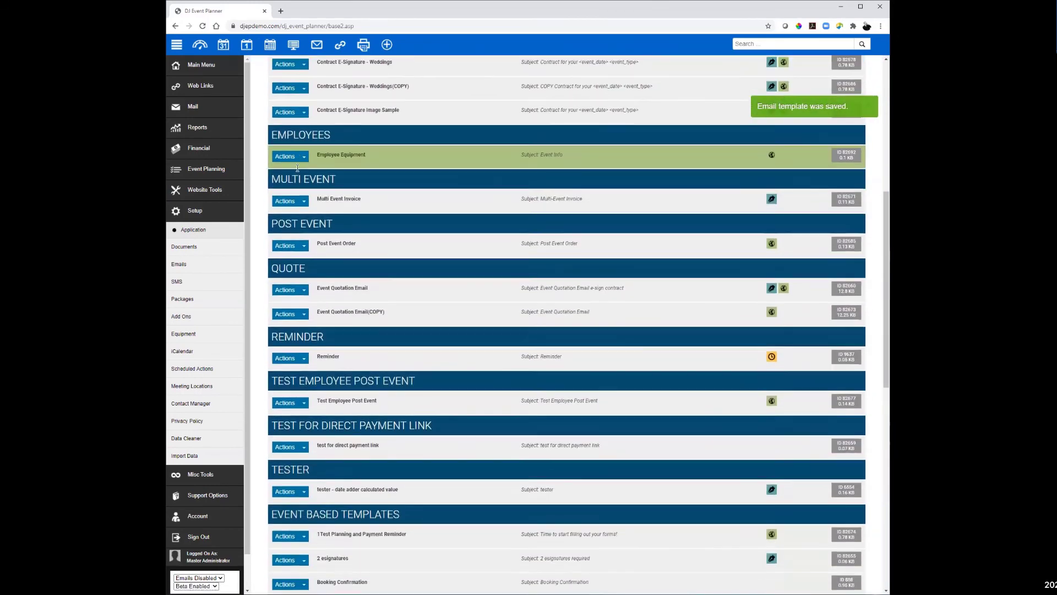
- Preview the Employee Equipment email template, check its message body, and close the preview
click(297, 152)
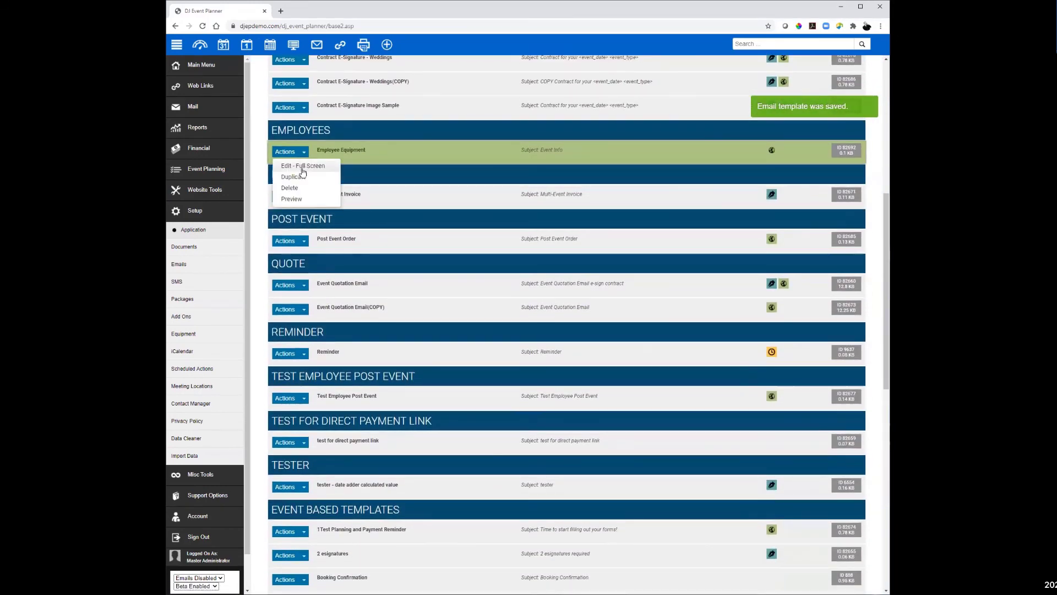
click(291, 199)
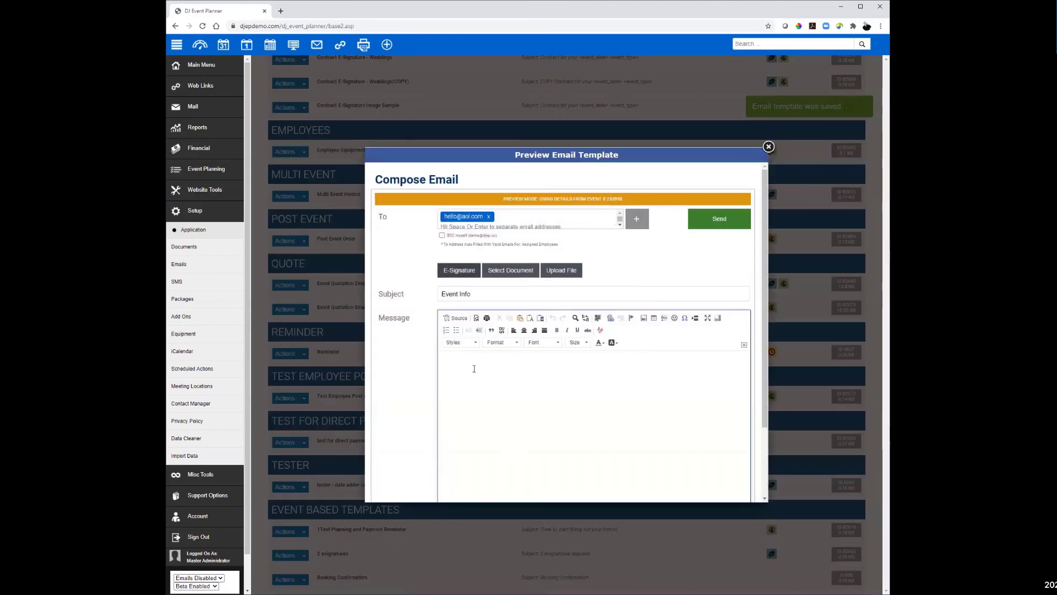
scroll(524, 380, down, 1)
scroll(566, 345, up, 1)
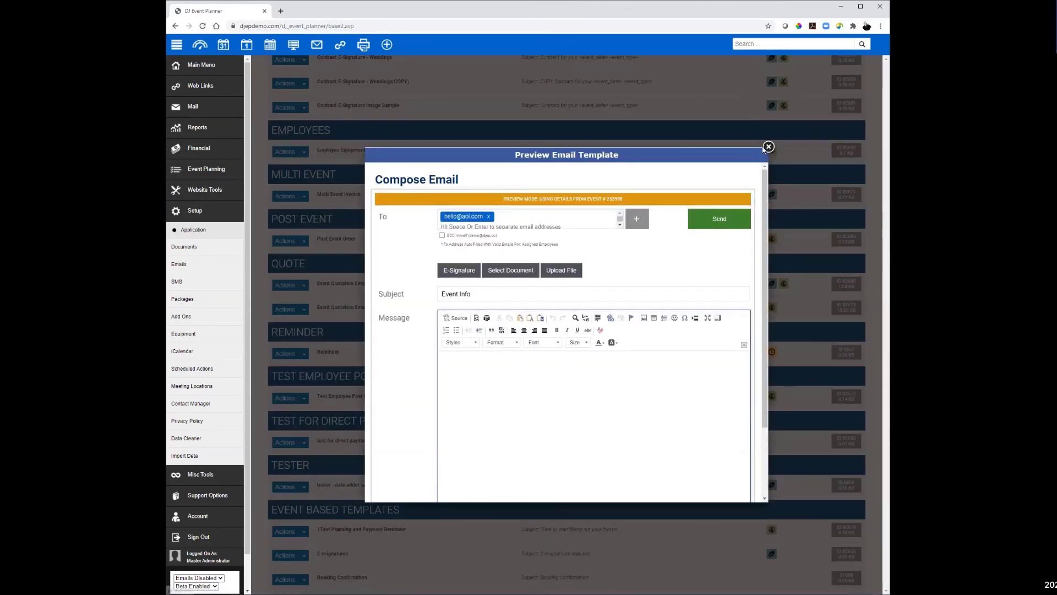
click(769, 147)
- Open the May 28, 2050 wedding from the events list
click(212, 66)
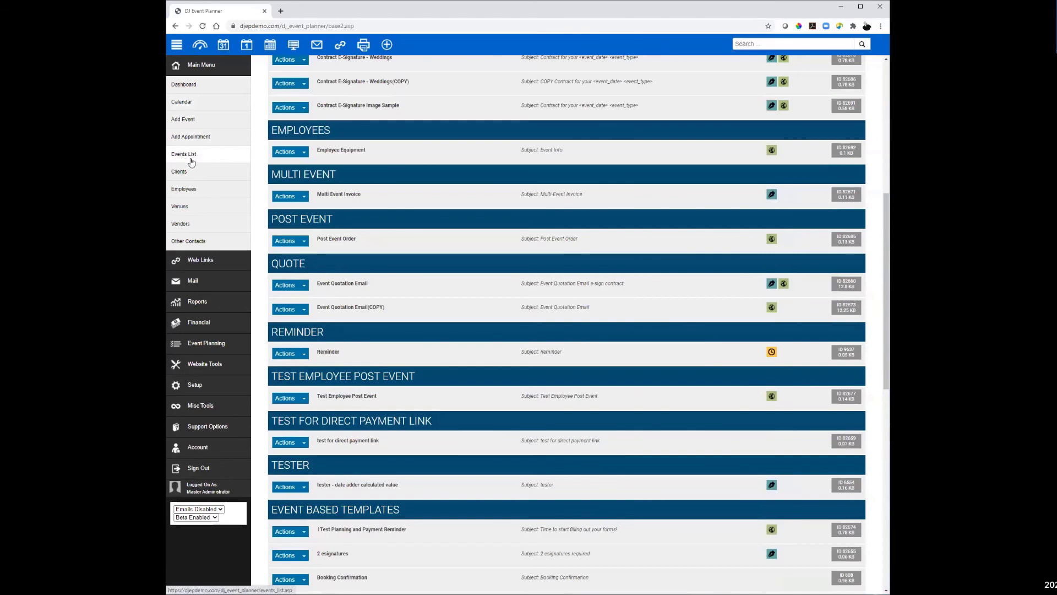
click(182, 154)
scroll(354, 538, down, 7)
click(354, 538)
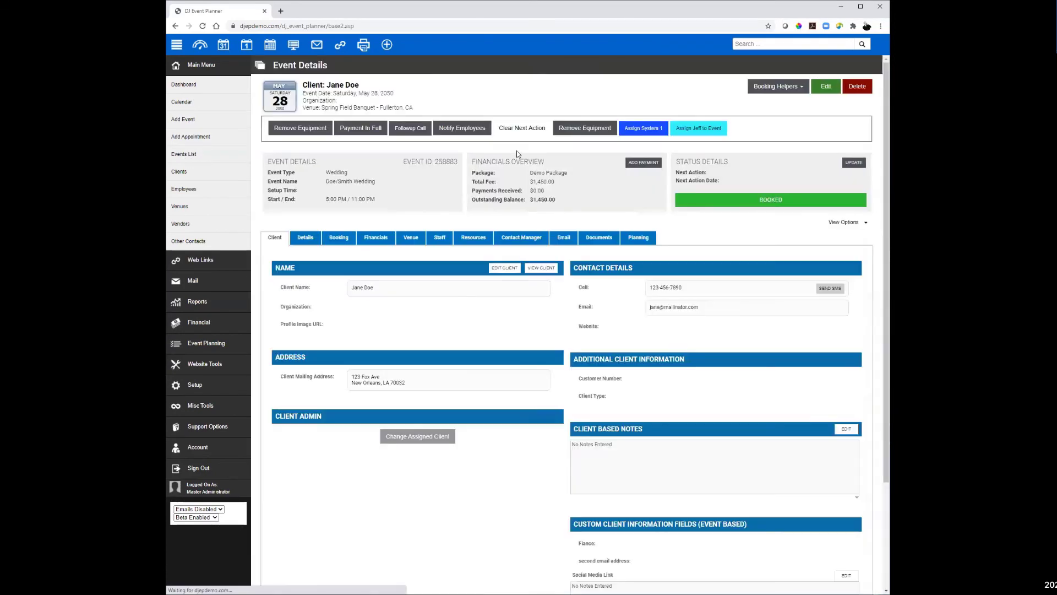
- Compose an email for the wedding from the Employee Equipment template and examine its stand-alone equipment table
click(564, 237)
click(393, 282)
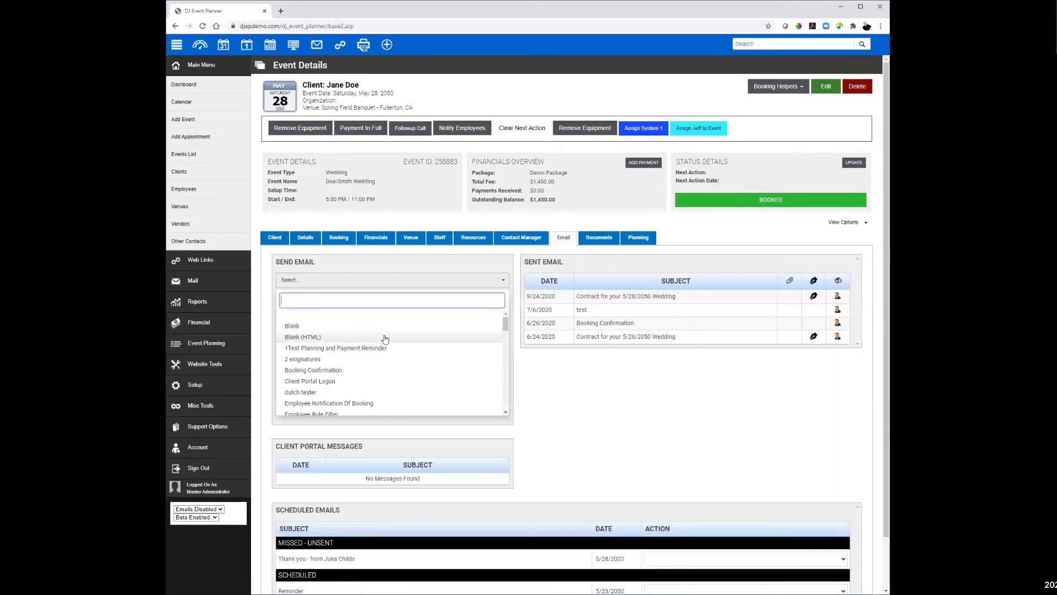
scroll(385, 340, down, 6)
scroll(363, 368, down, 2)
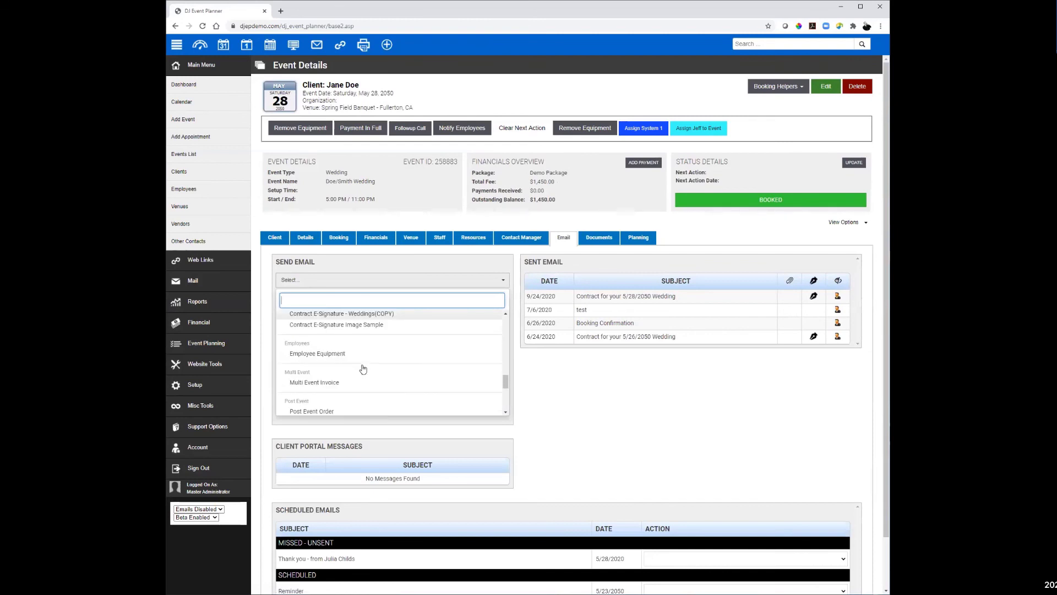
click(327, 340)
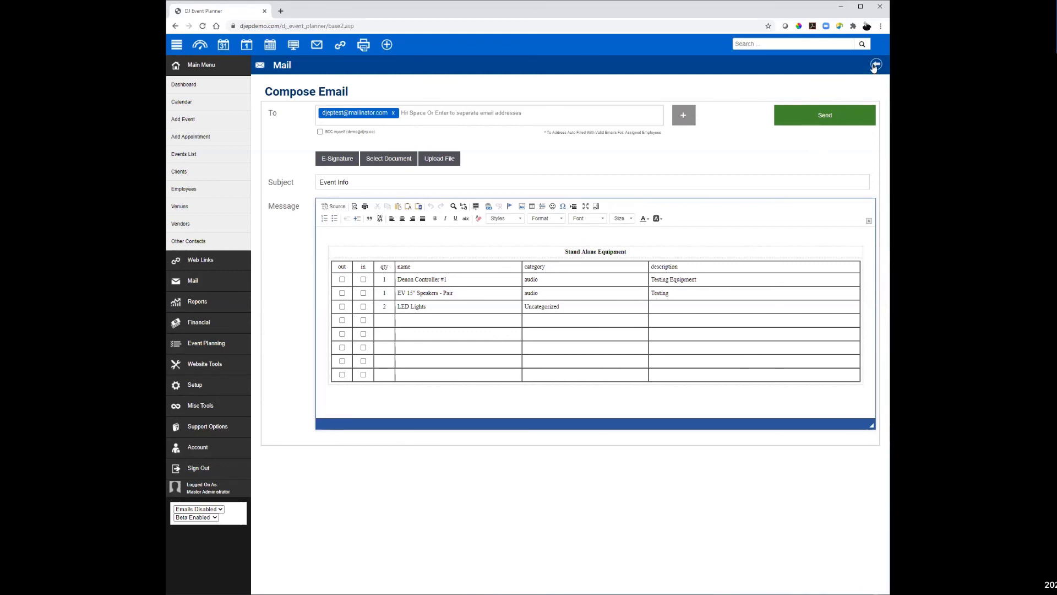
- Open the Event Prep report and set its date range from 11/01/2020 to 11/30/2020
click(197, 302)
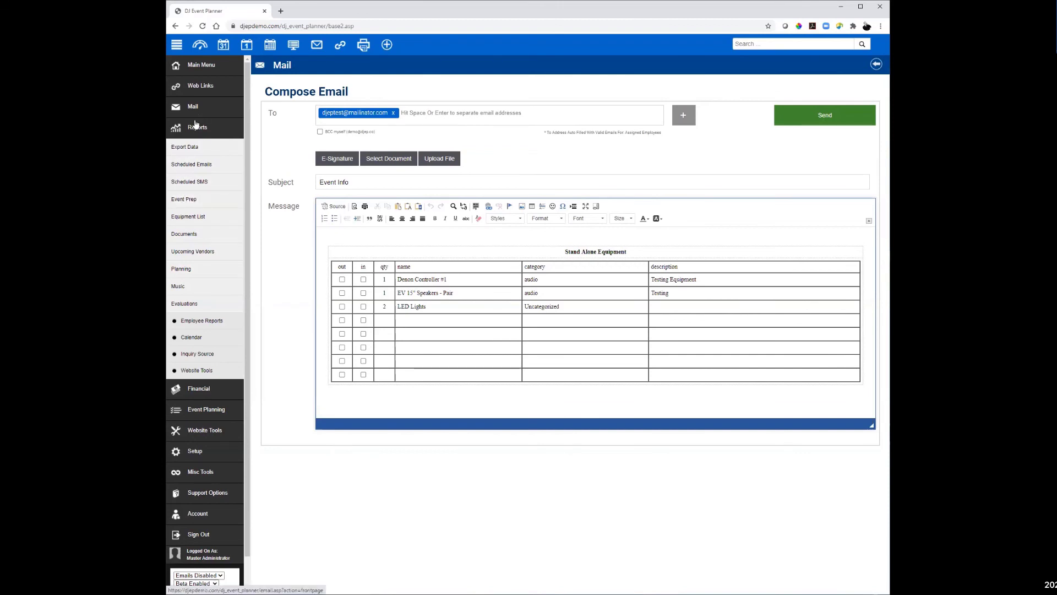
click(185, 200)
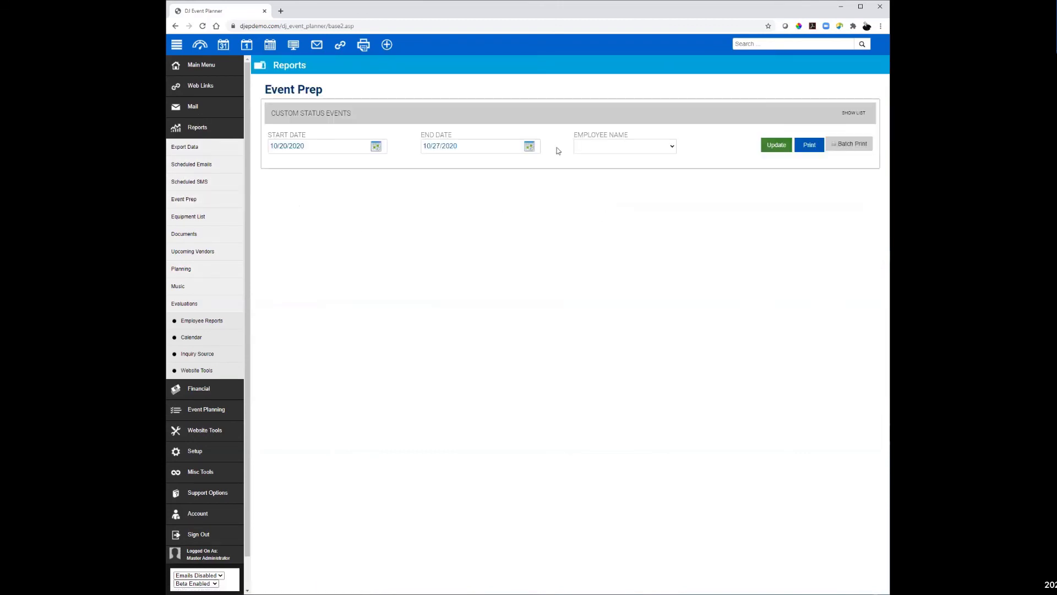
click(377, 146)
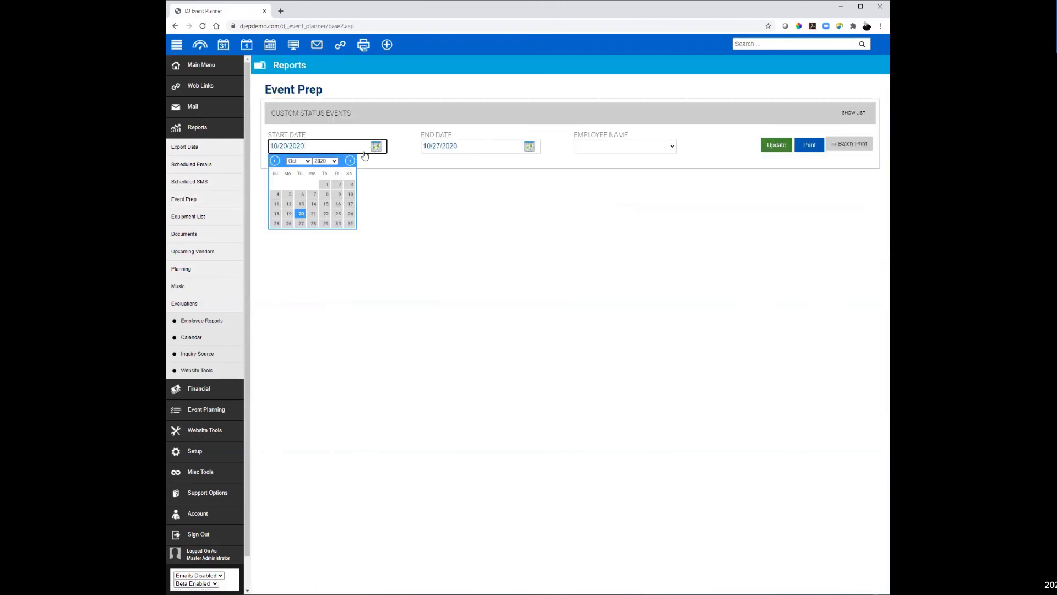
click(308, 162)
click(303, 235)
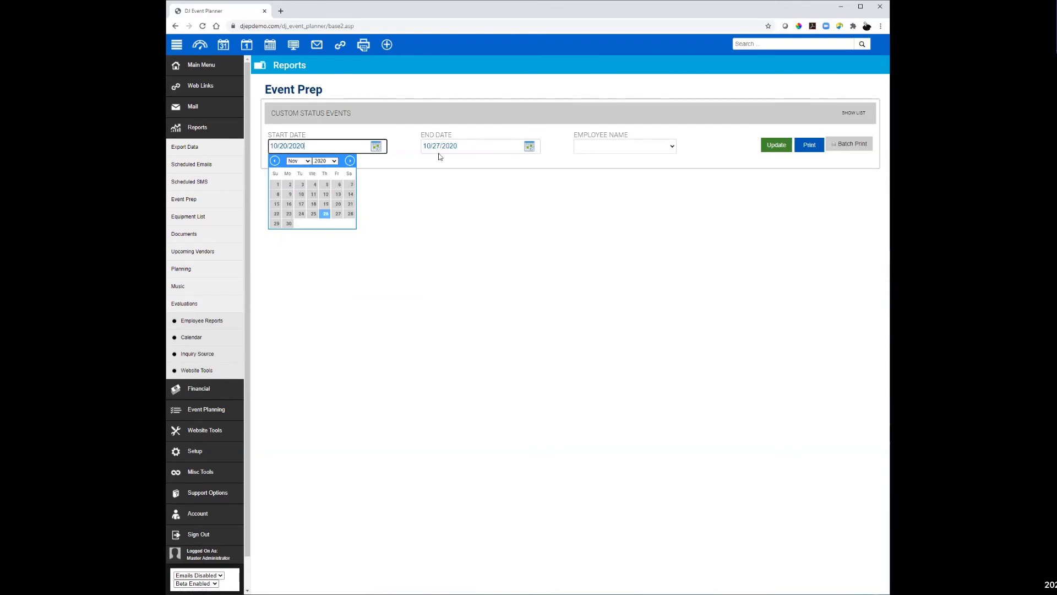
click(278, 184)
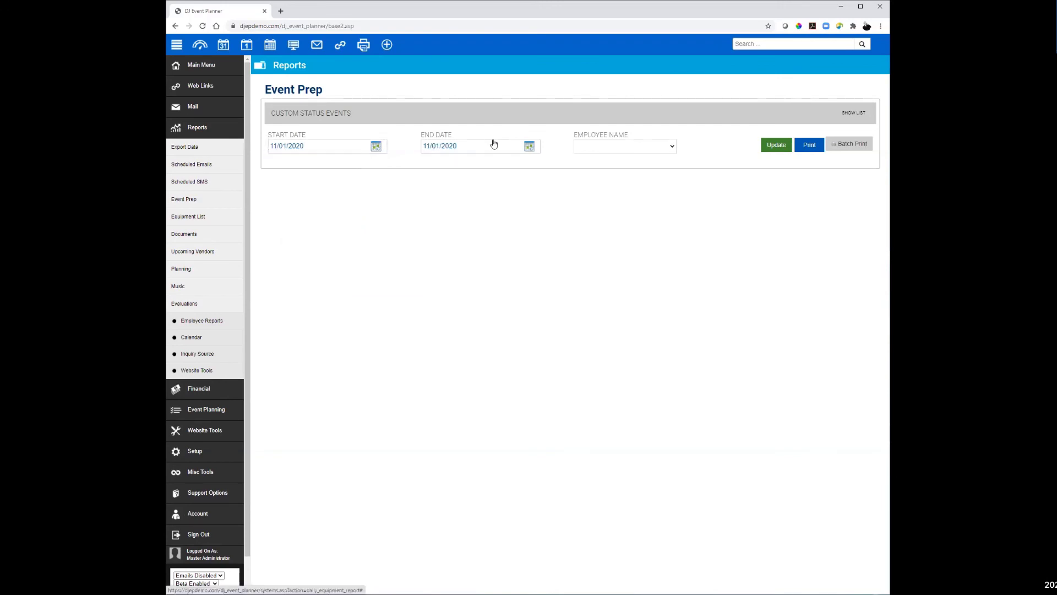
click(529, 146)
click(442, 223)
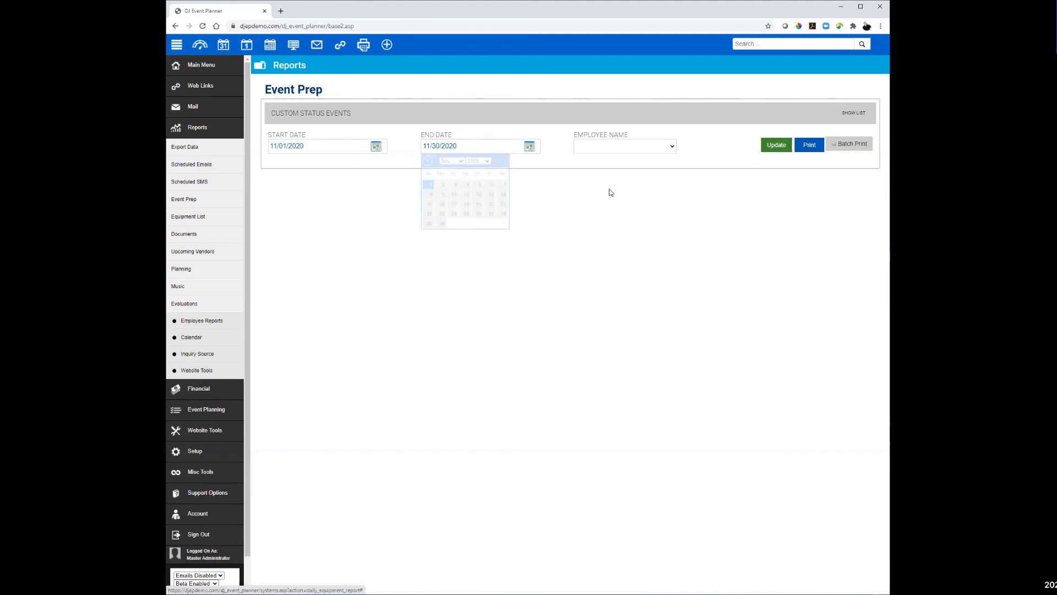
- Update the Event Prep report and look through the systems and stand-alone equipment of its events
click(775, 146)
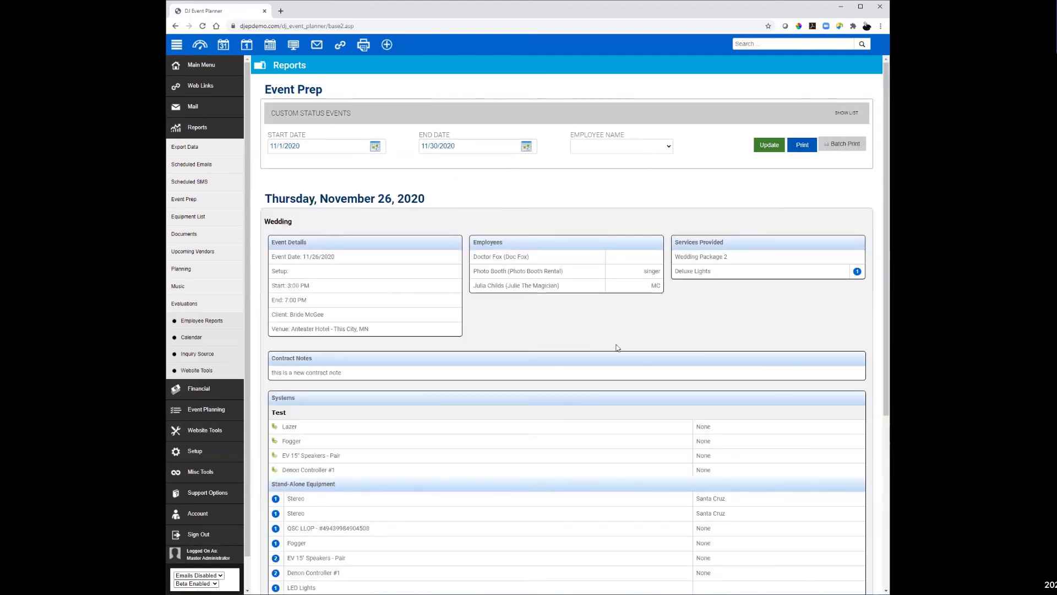
scroll(640, 343, down, 3)
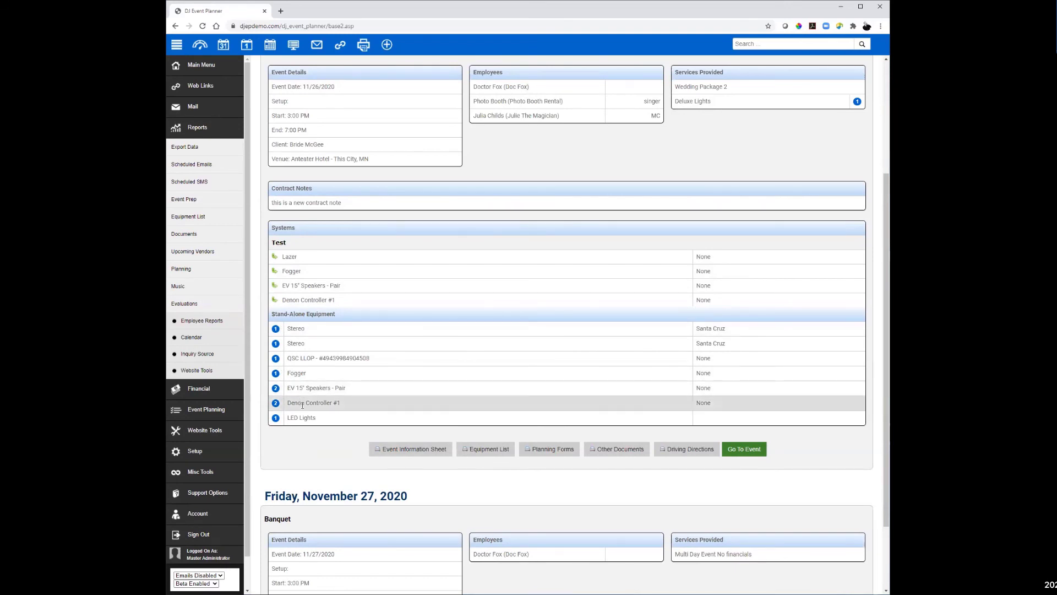
scroll(308, 441, down, 2)
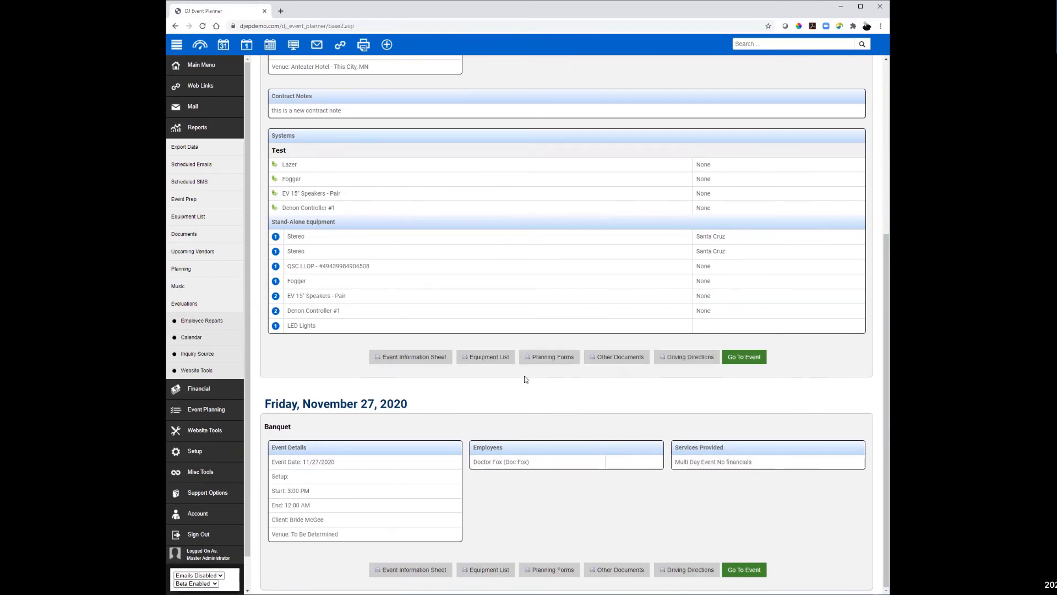
scroll(520, 368, up, 2)
scroll(520, 368, up, 5)
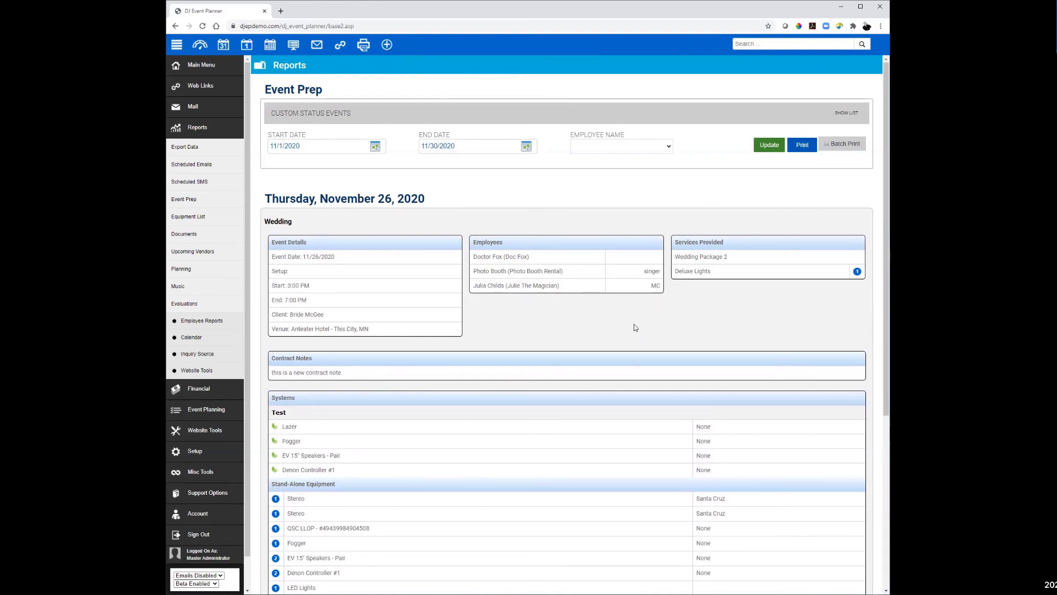
- Open the Equipment List report and set its date range from 10/01/2020 to 10/31/2020
click(188, 220)
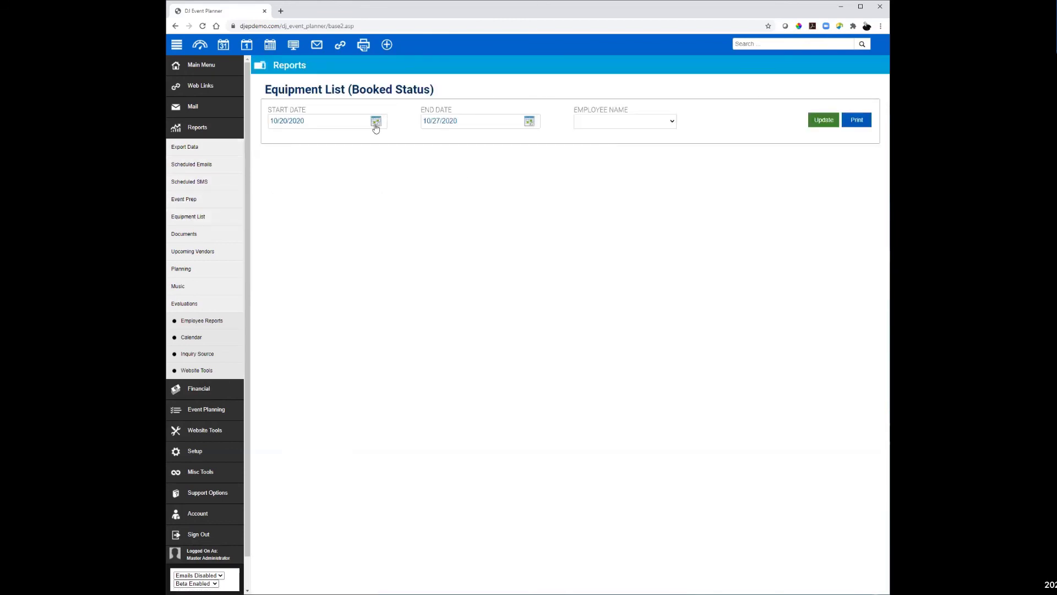
click(383, 123)
click(326, 159)
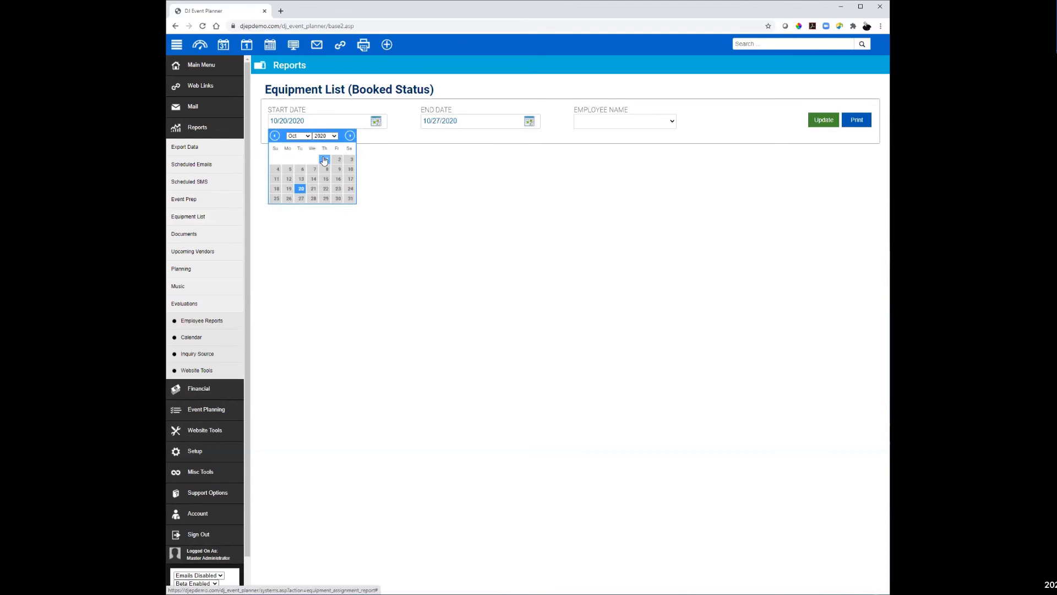
click(524, 125)
click(503, 198)
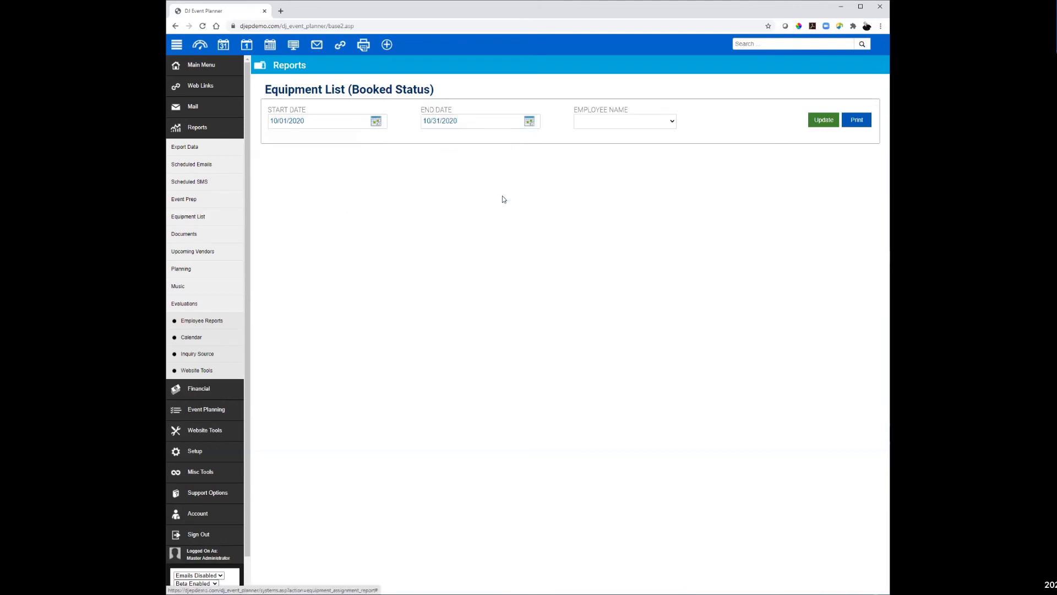
click(375, 122)
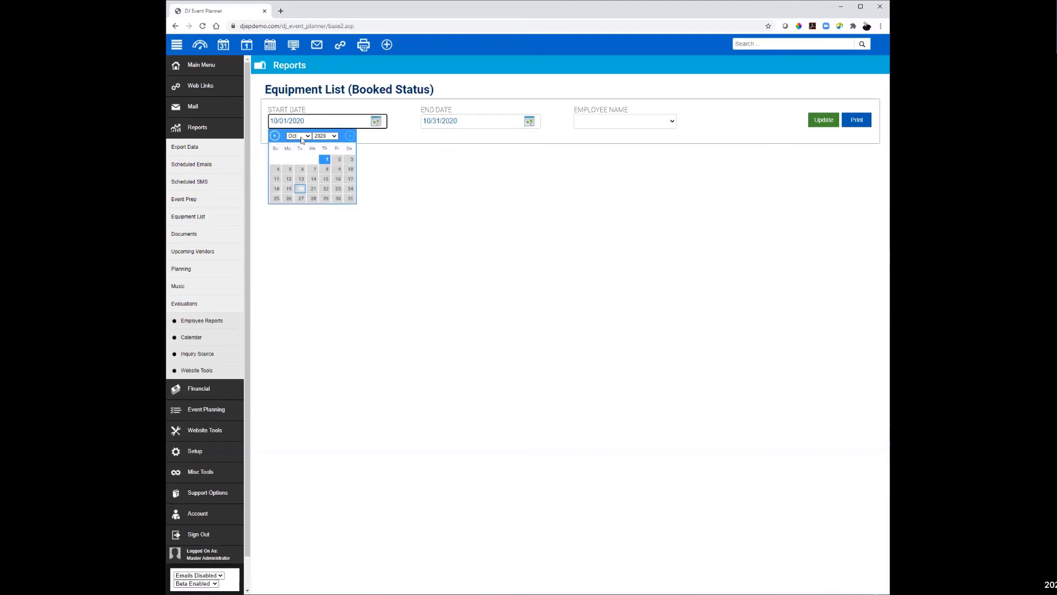
click(302, 136)
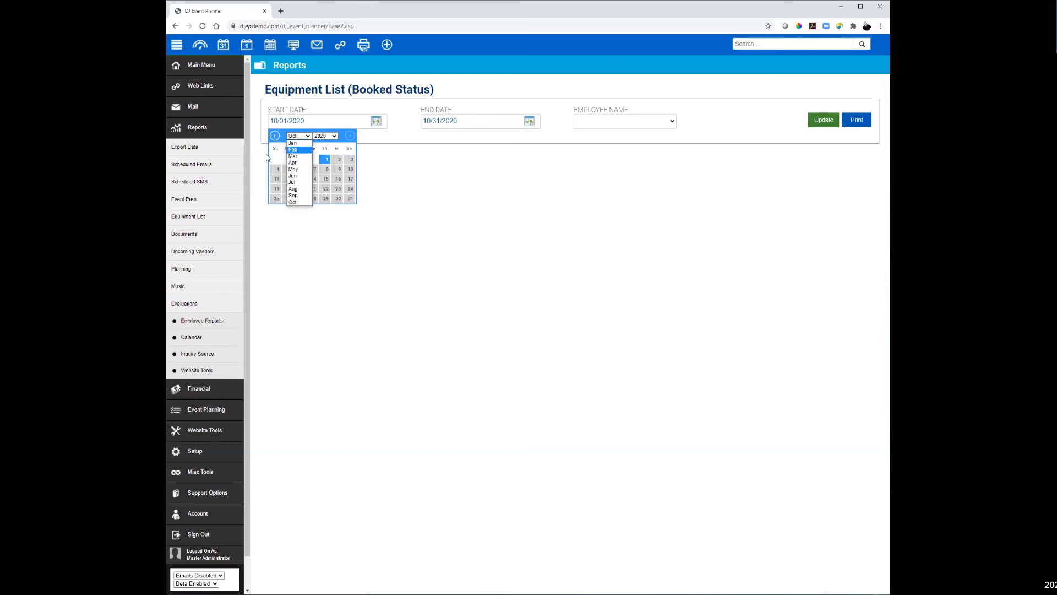
click(303, 151)
click(303, 123)
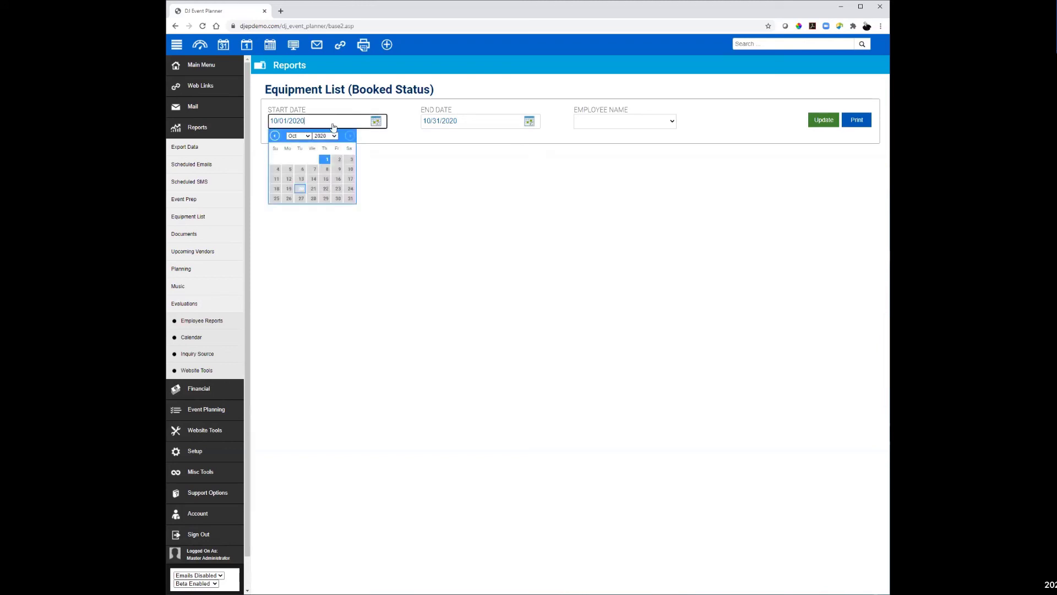
click(302, 136)
click(300, 202)
click(414, 186)
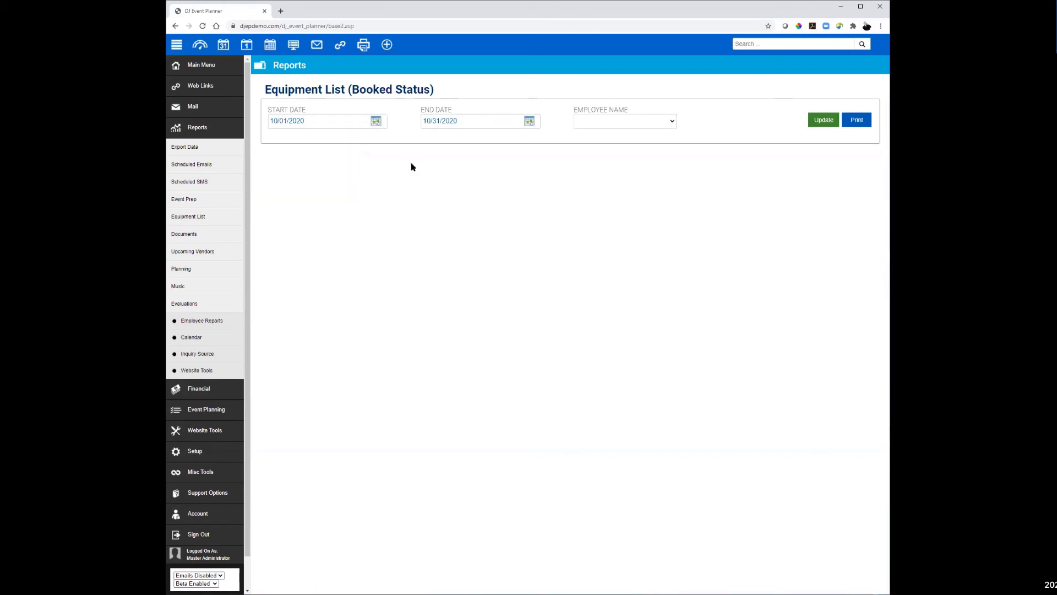
click(375, 122)
click(353, 137)
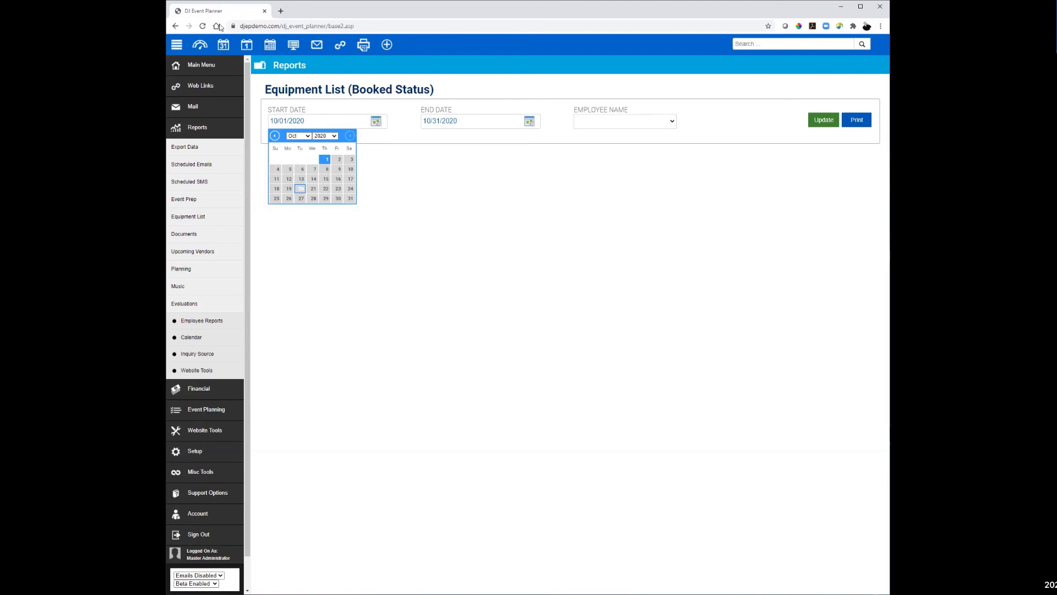
click(202, 26)
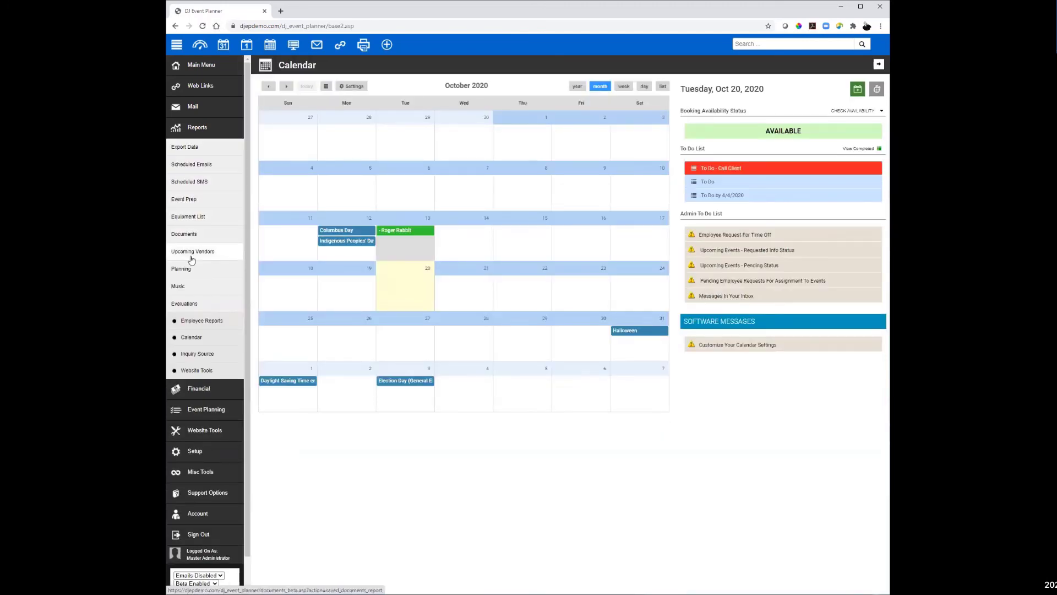
- Run the Equipment List report for the date range 11/01/2020 to 11/30/2020
click(192, 217)
click(324, 122)
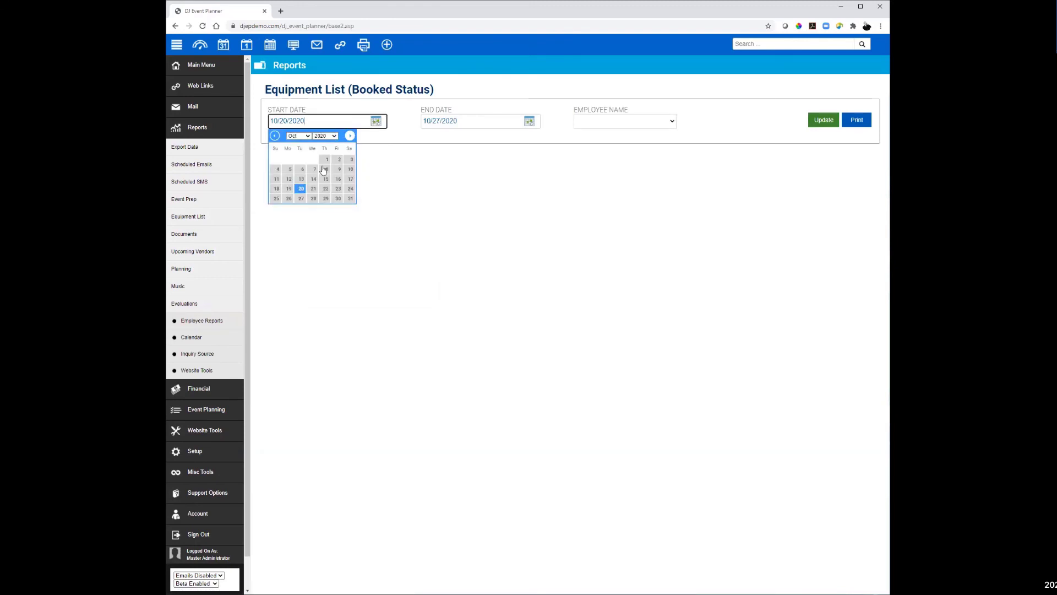
click(349, 136)
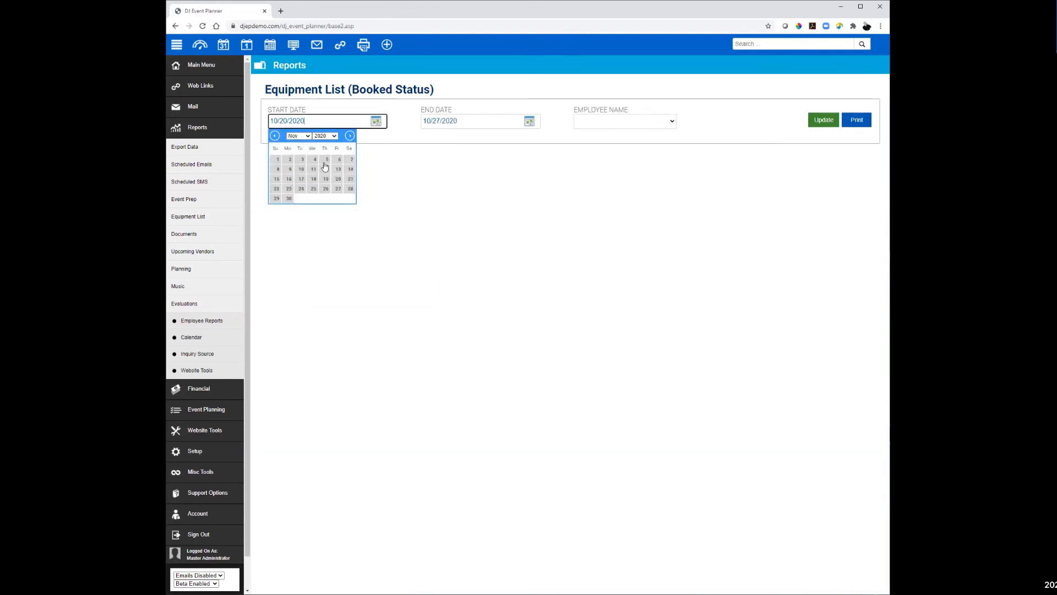
click(276, 159)
click(517, 120)
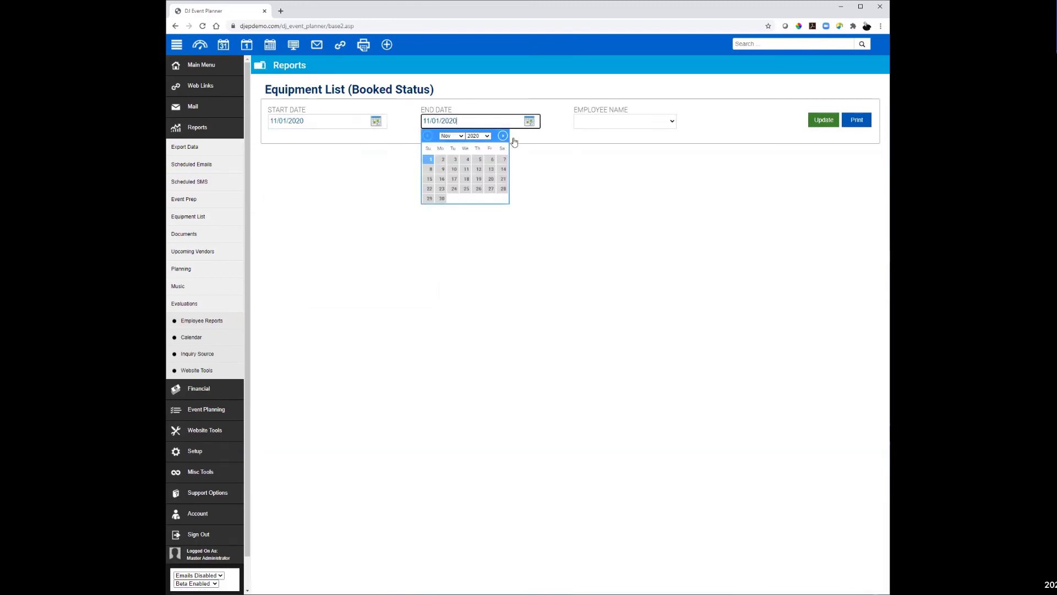
click(442, 199)
click(823, 120)
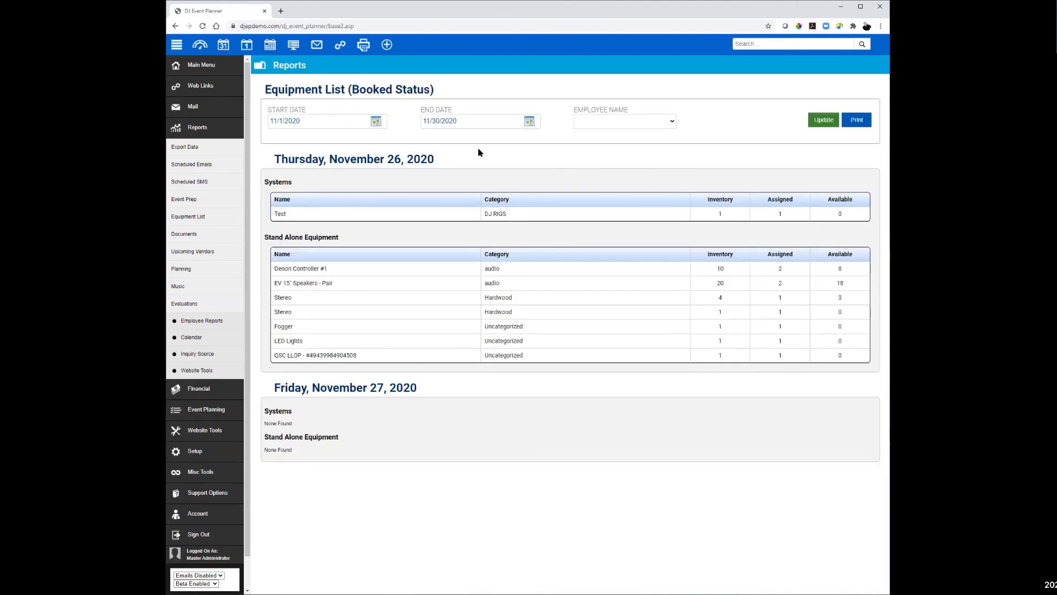
- Preview the Equipment List report's printout without saving it, and open the Saved Documents Report
click(862, 122)
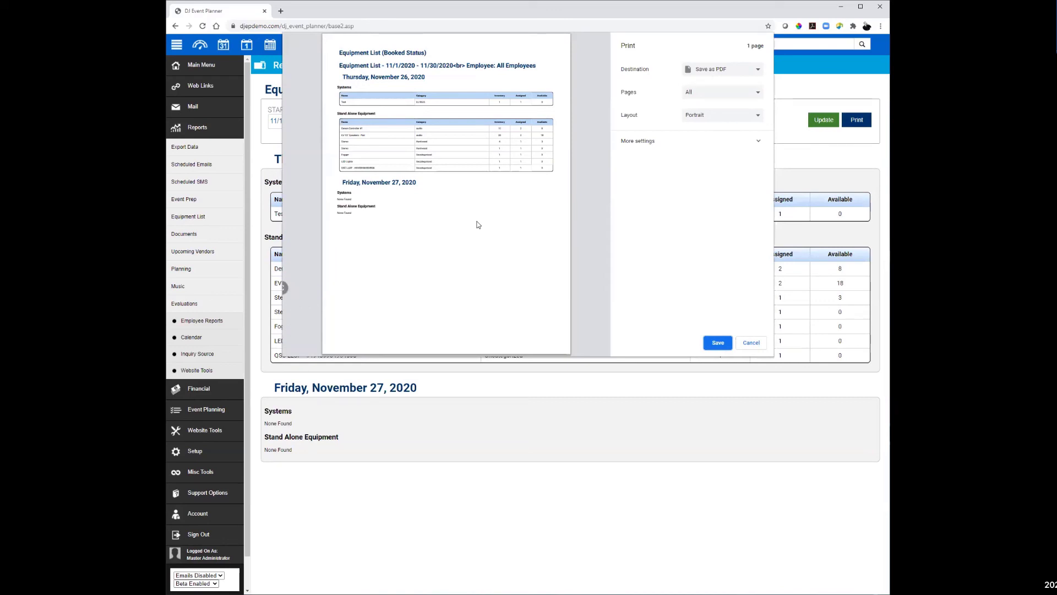
click(750, 343)
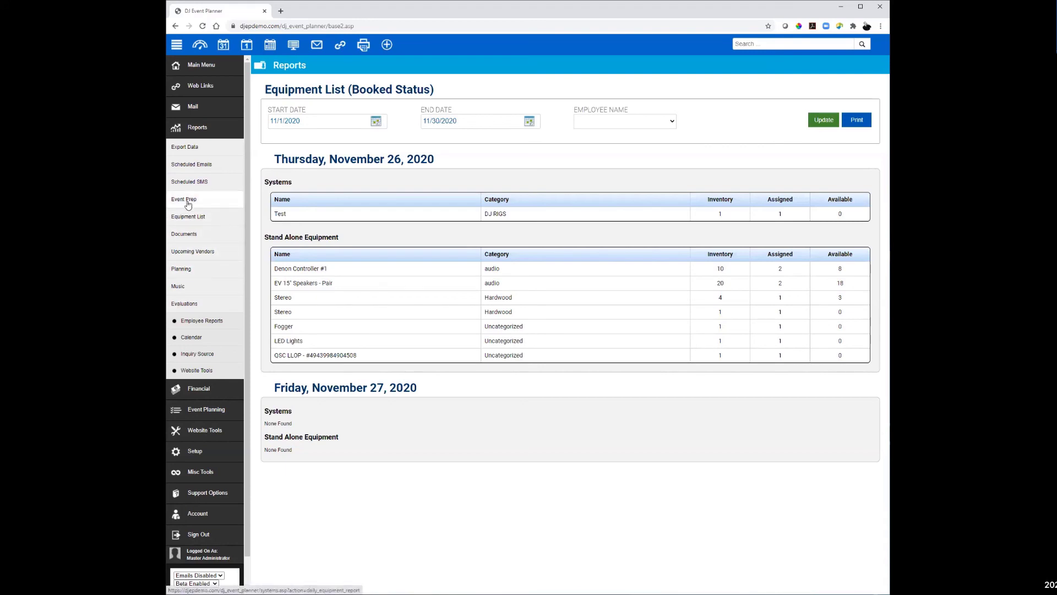
click(187, 236)
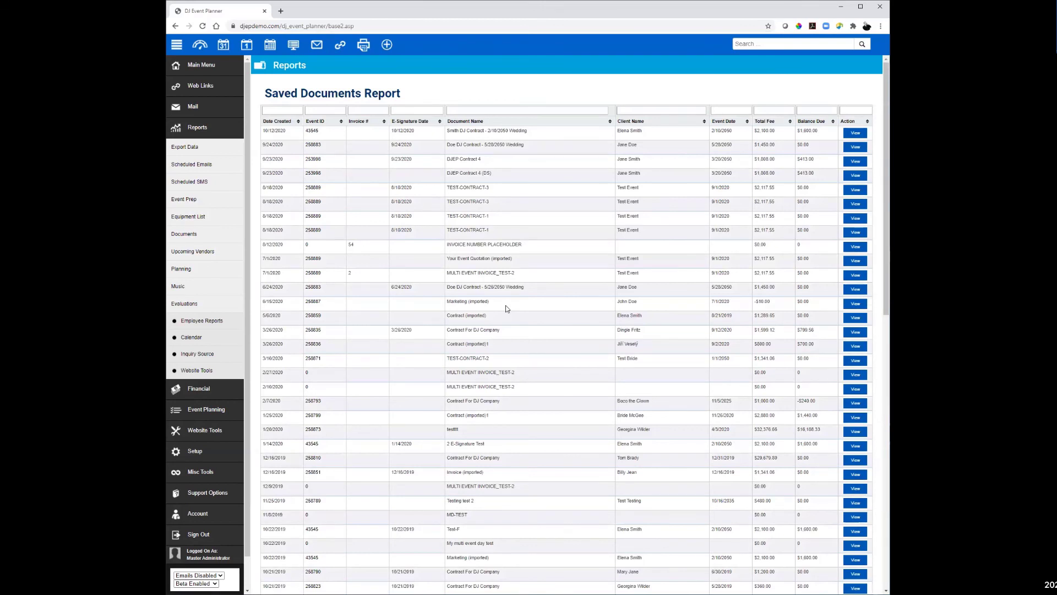
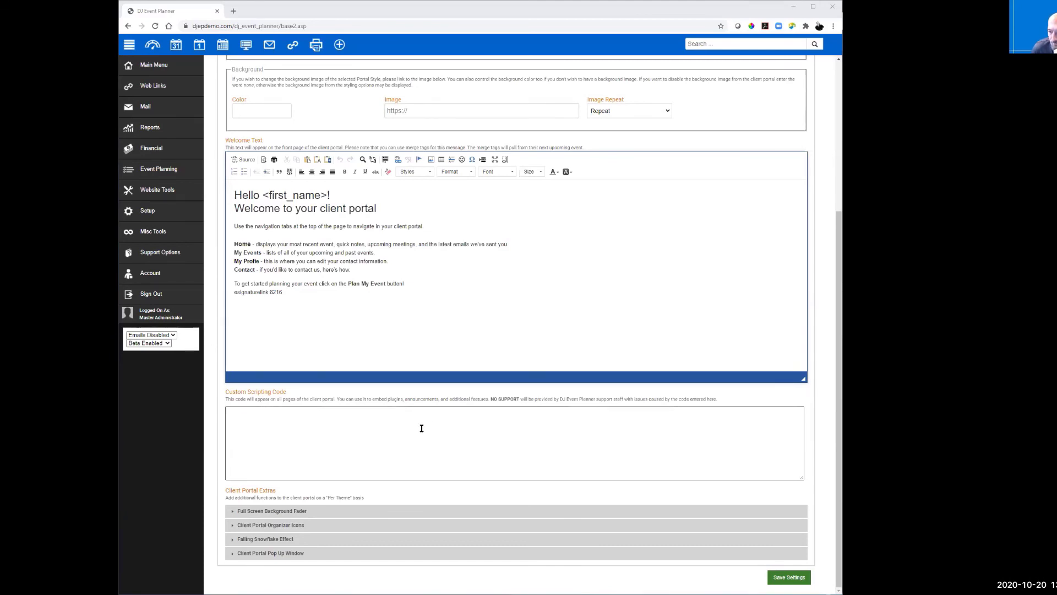
- Open the Stripe settings of the Payment Gateway website tool
click(139, 212)
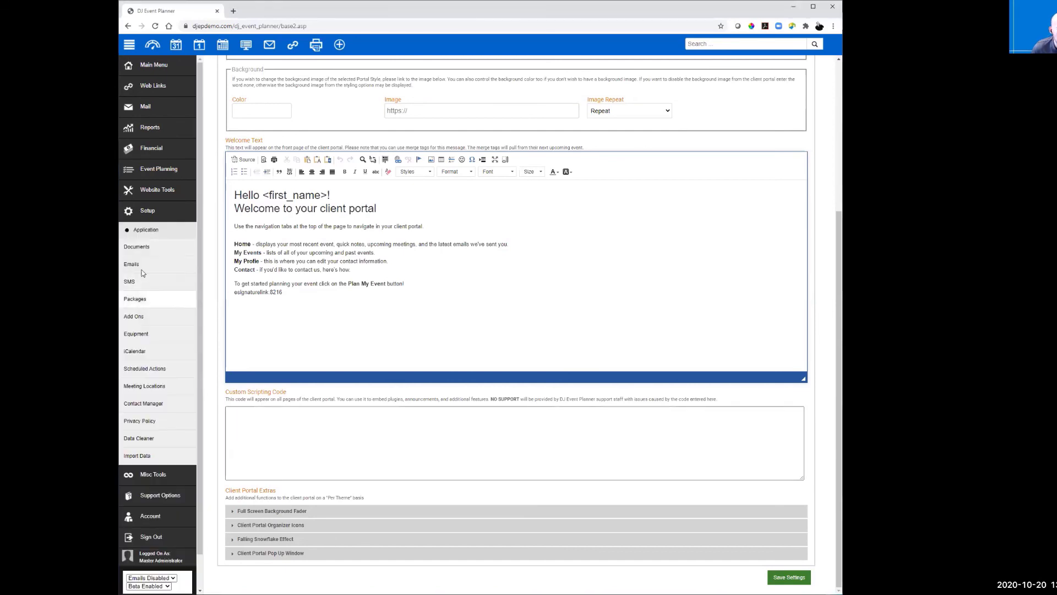
click(174, 193)
click(328, 340)
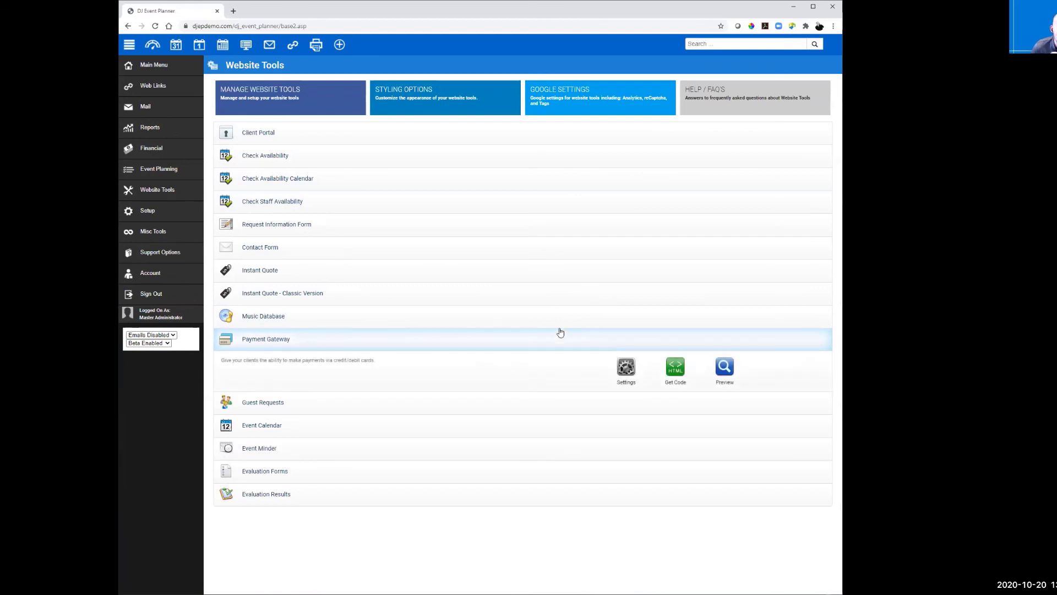
click(617, 366)
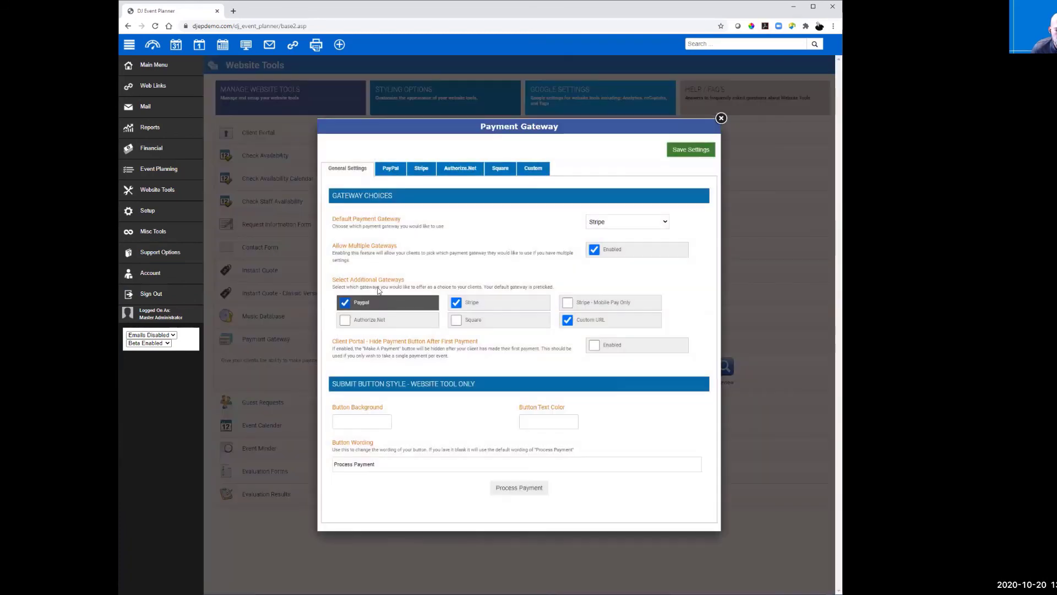
click(421, 160)
- Examine the First Payment Booking Helper choices in the Stripe after-payment settings and close the Payment Gateway settings
scroll(415, 391, down, 5)
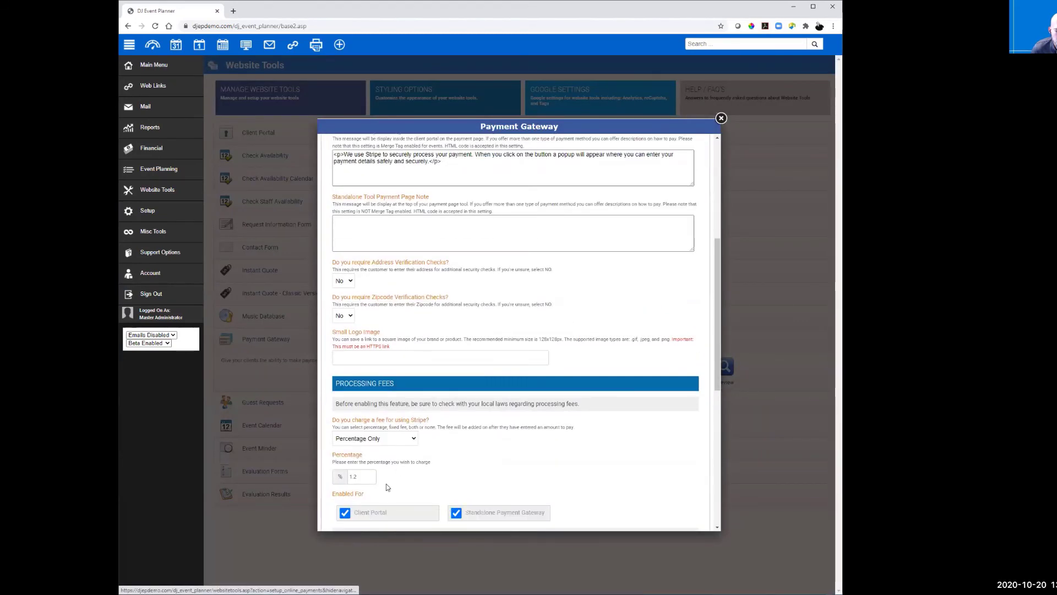
scroll(412, 437, down, 5)
scroll(421, 490, down, 2)
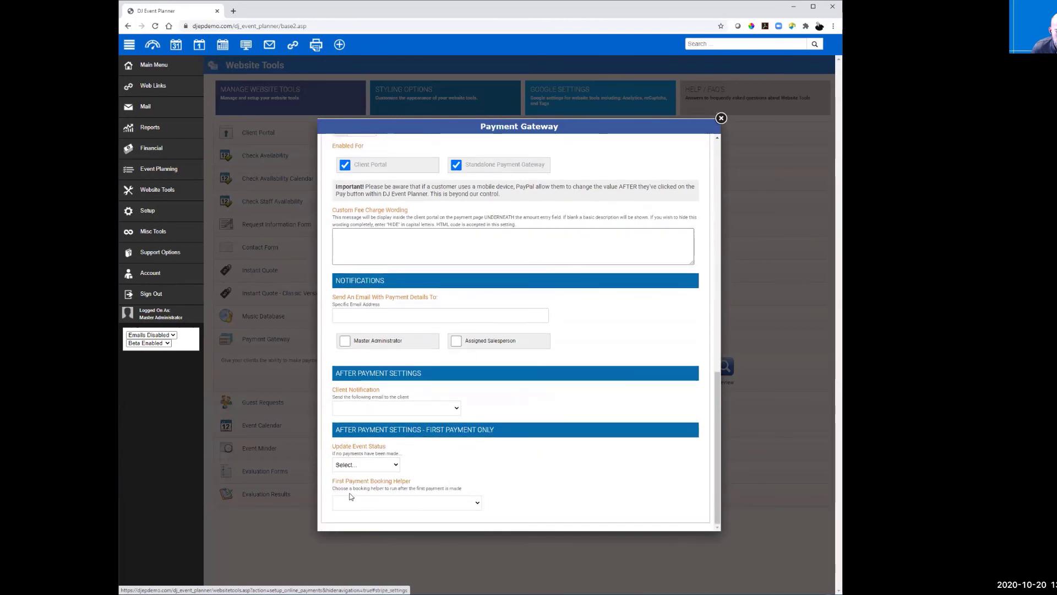
click(379, 503)
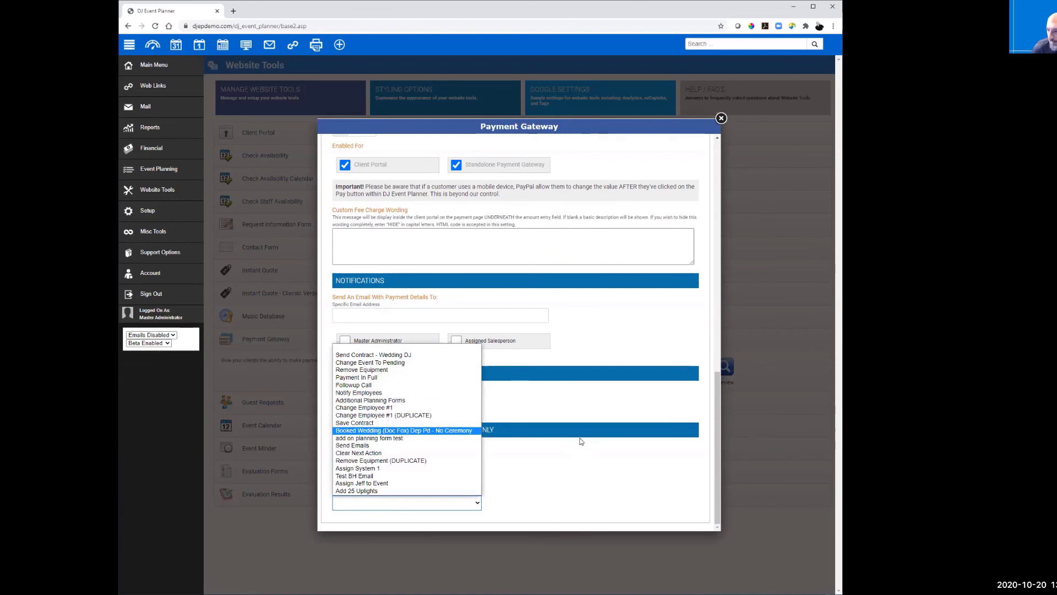
click(581, 440)
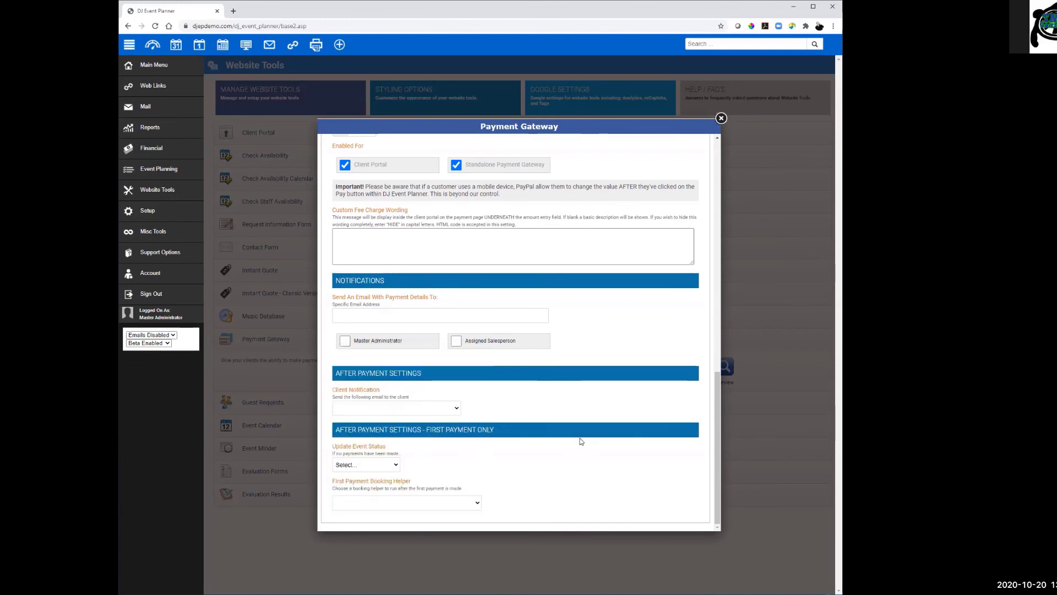
click(721, 117)
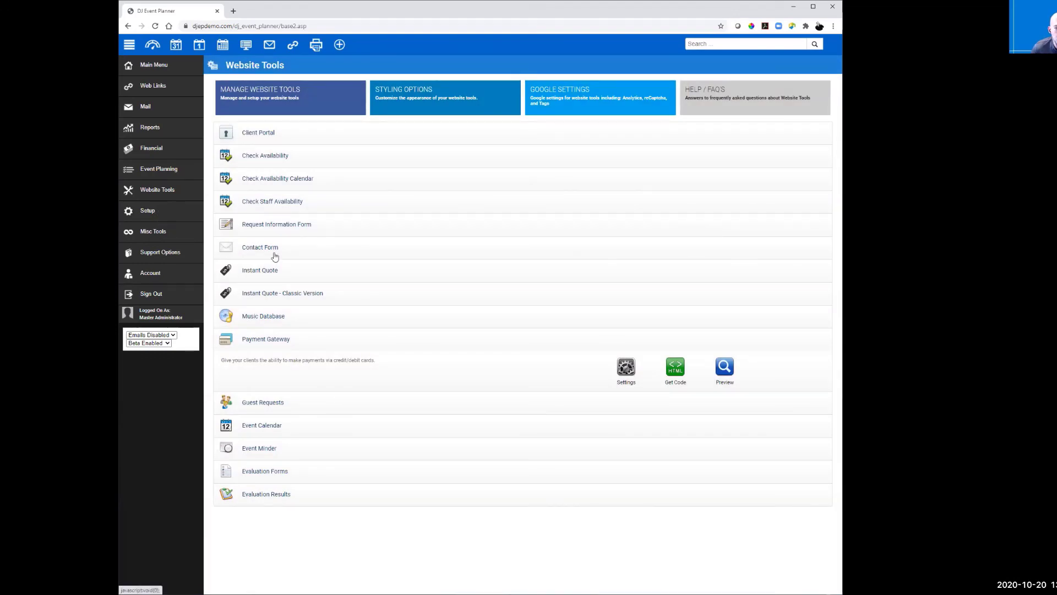
- Open the Booking Helpers application setup and add a new booking helper in the unconfigured slot 20
click(154, 211)
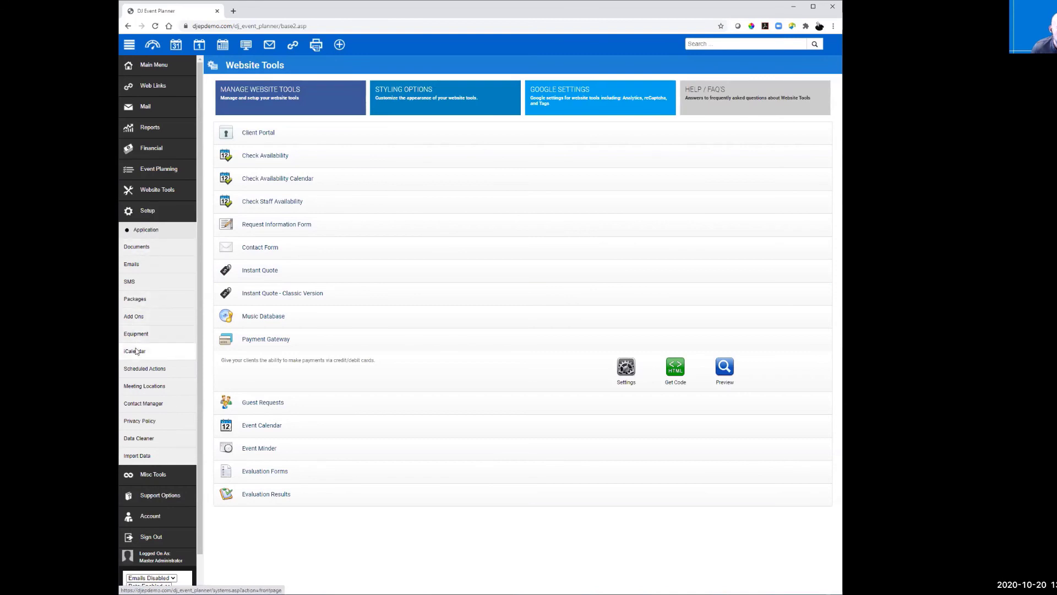
click(142, 230)
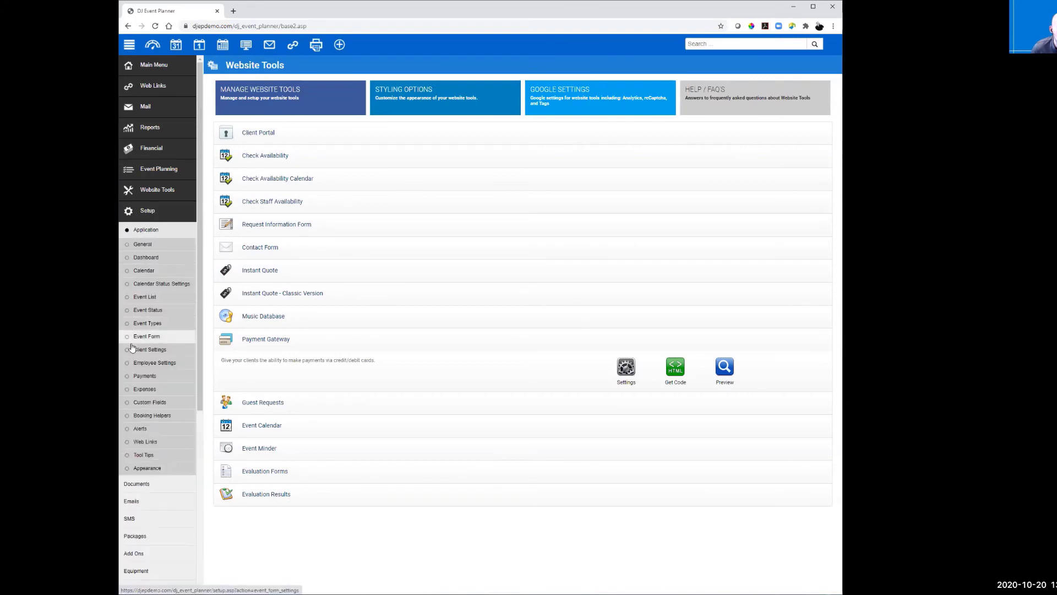
click(146, 416)
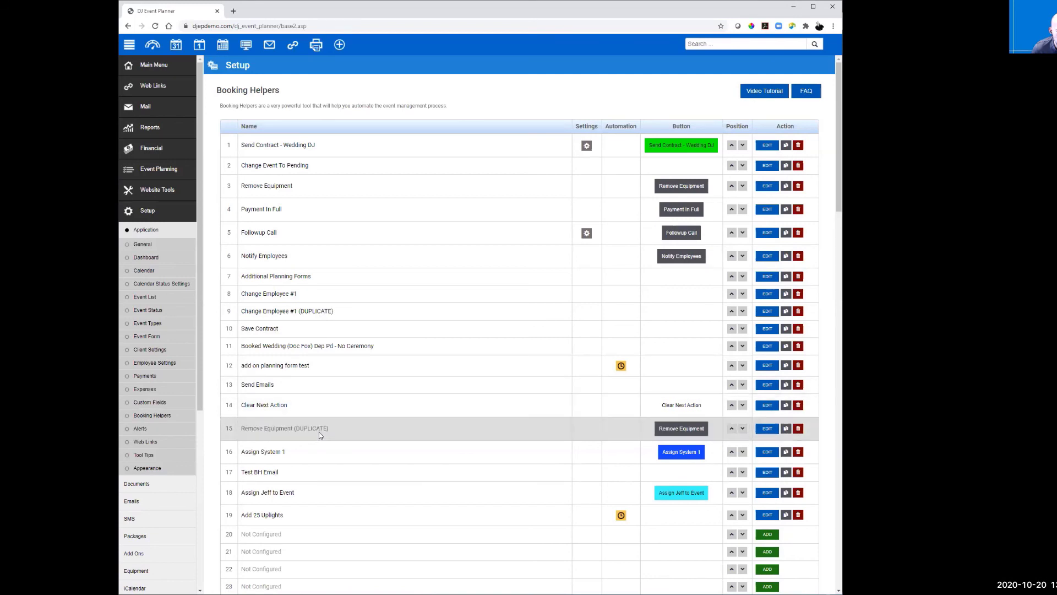
scroll(509, 435, down, 5)
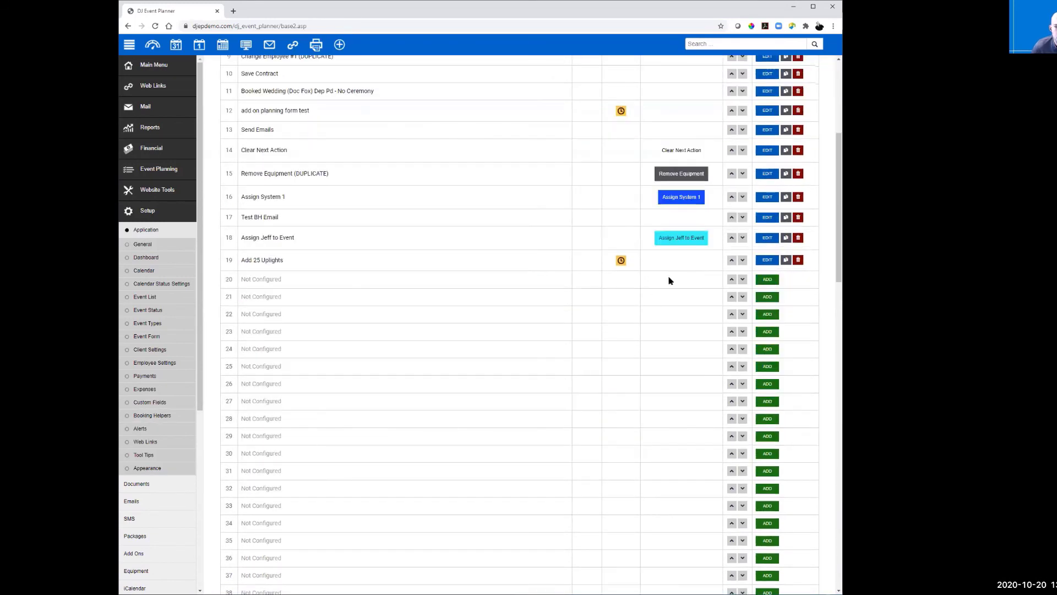
click(718, 274)
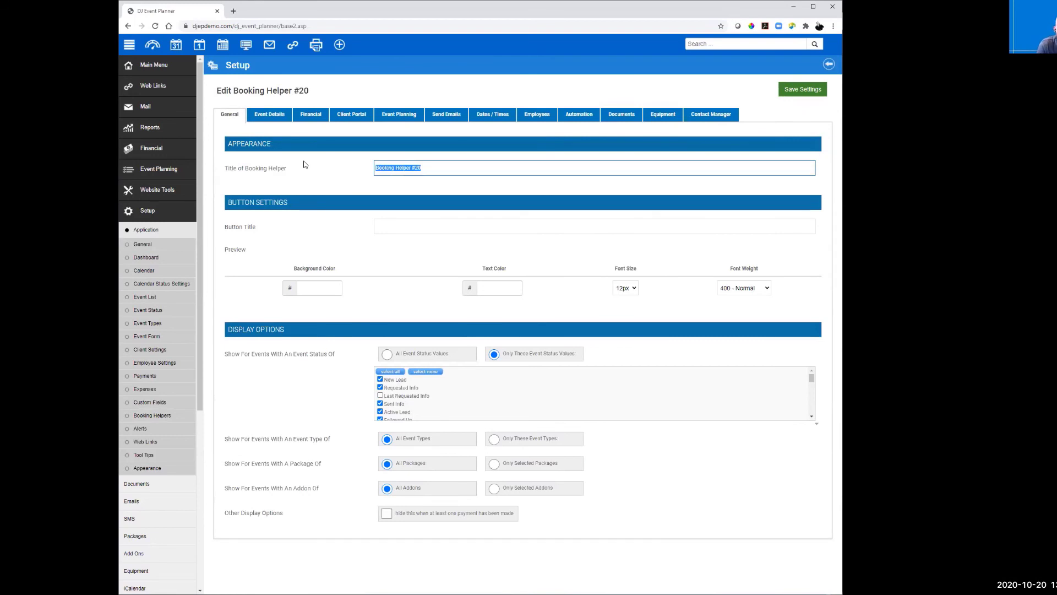
- Title the new booking helper "Retainer Fee Paid" and use the same text as its button title
text(Ref)
text(ainer )
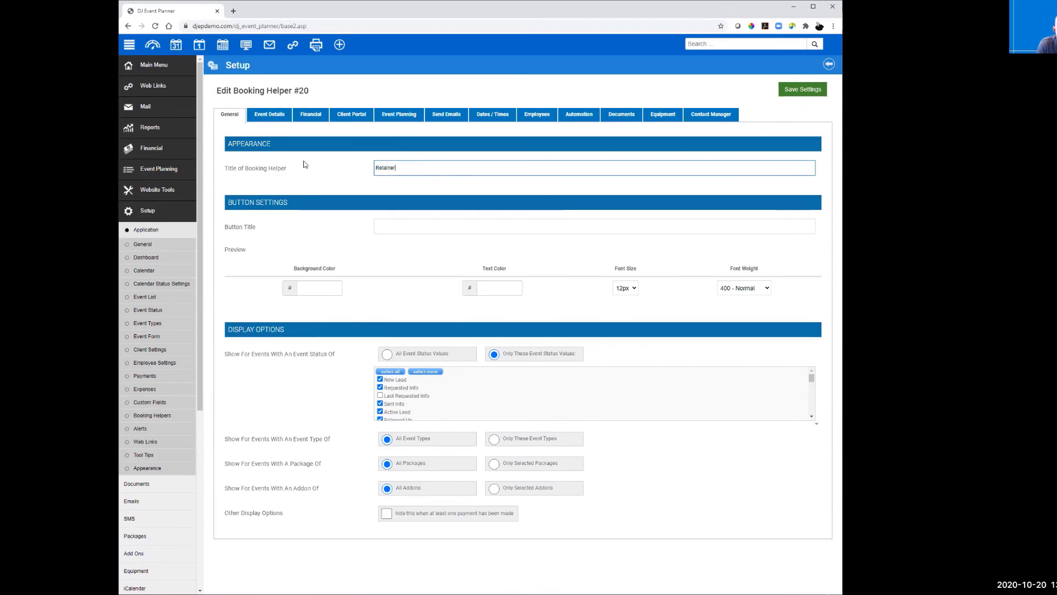
text(Fee Paid)
key(Tab)
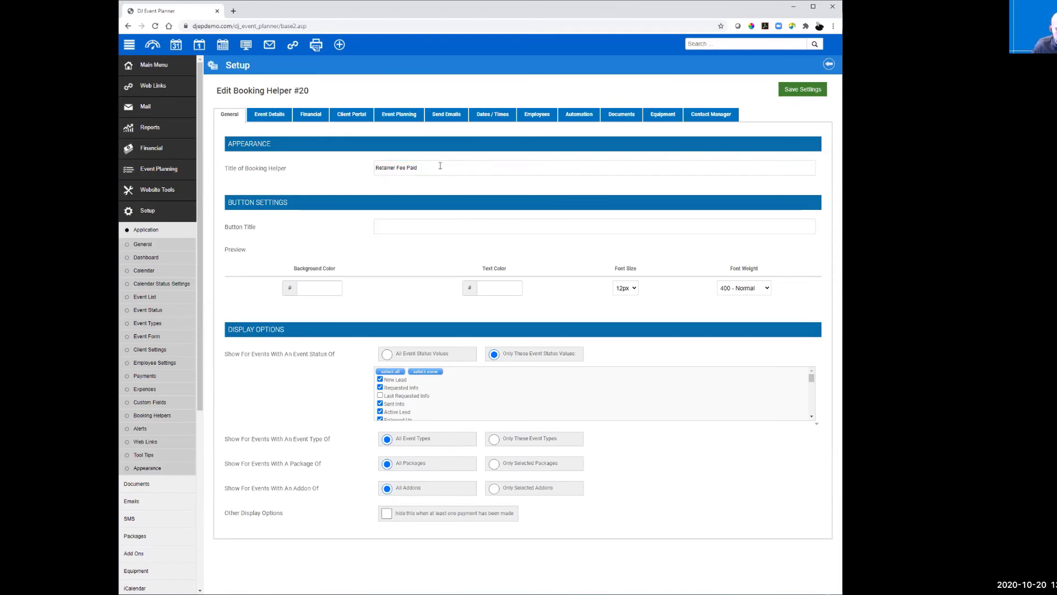
triple_click(417, 169)
key(ctrl+c)
click(464, 224)
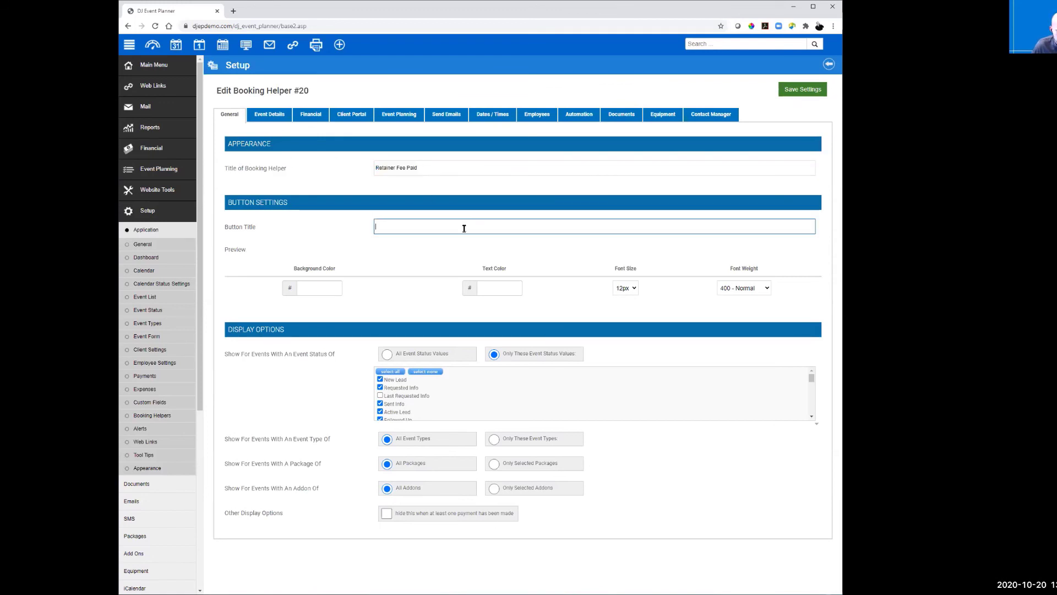
key(ctrl+v)
- Give the booking helper's button a bright green background and black text (000000)
click(321, 288)
click(326, 306)
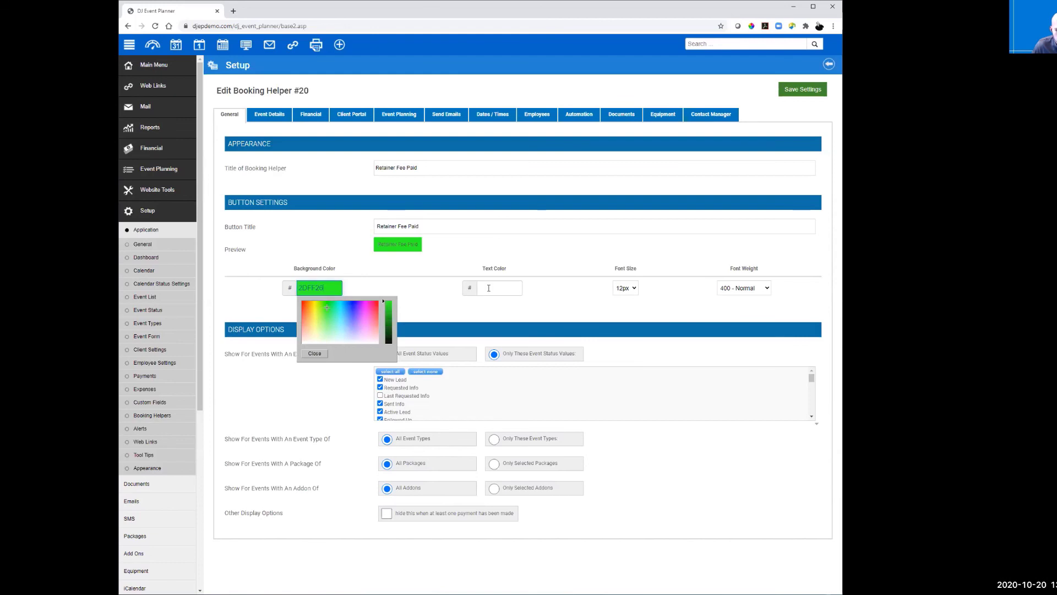
click(500, 287)
click(569, 340)
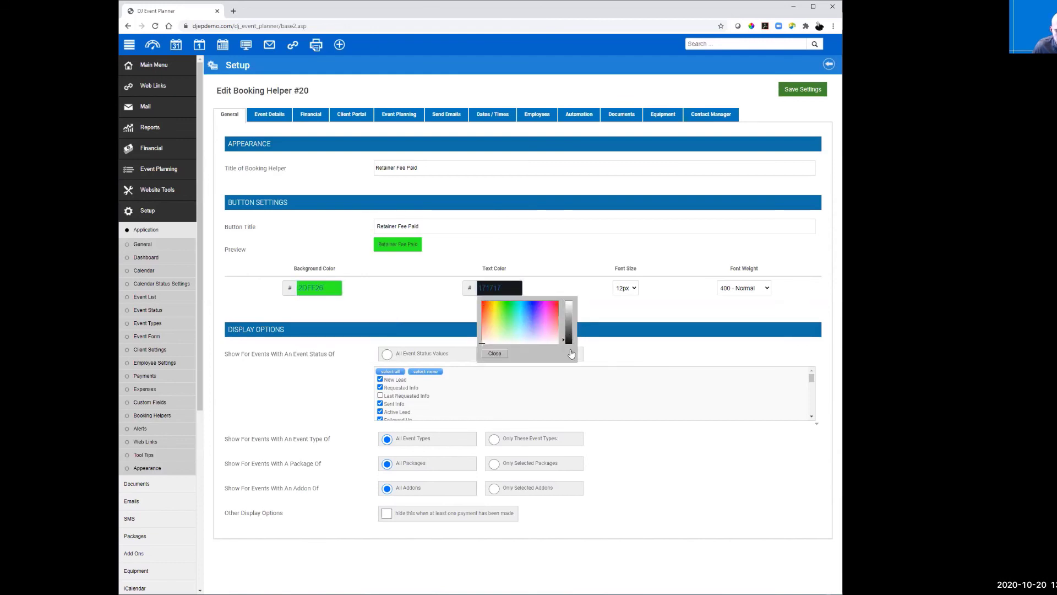
click(494, 353)
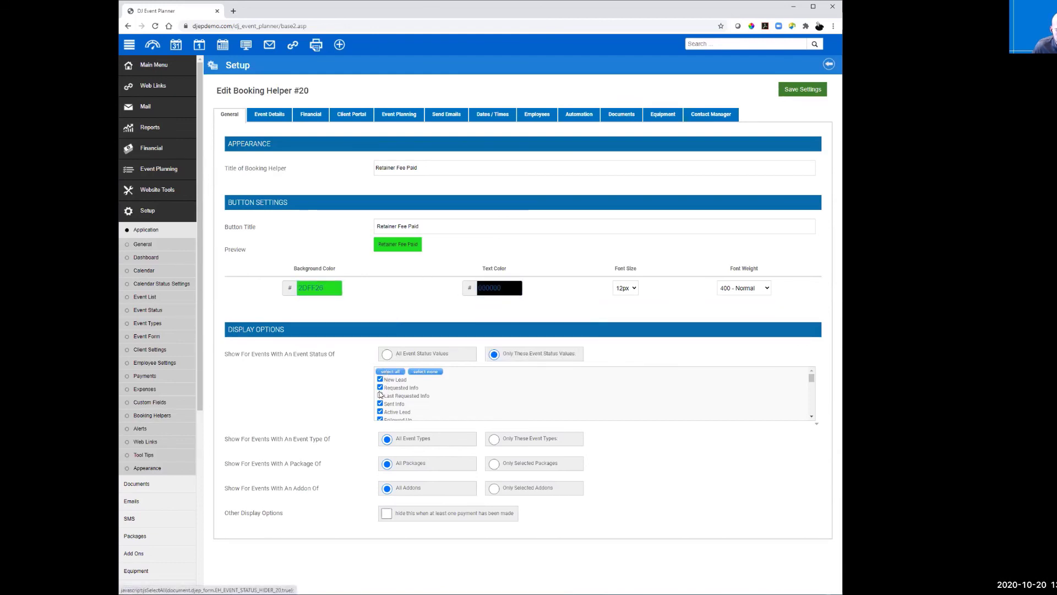
- Clear the individual event statuses and set the booking helper to show for all event status values
click(425, 371)
scroll(389, 403, down, 6)
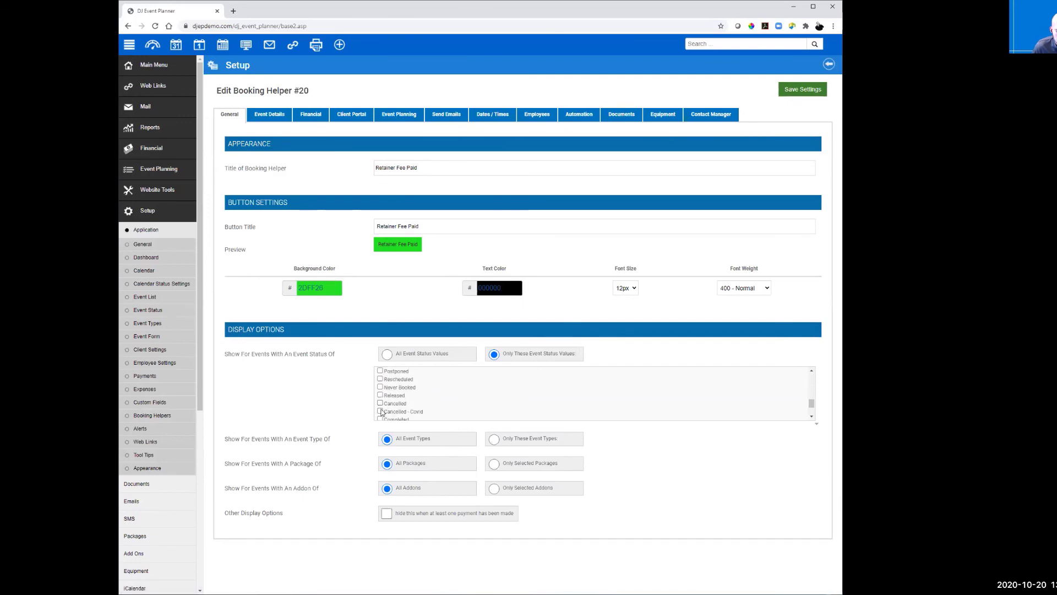
scroll(379, 407, down, 2)
scroll(385, 391, up, 8)
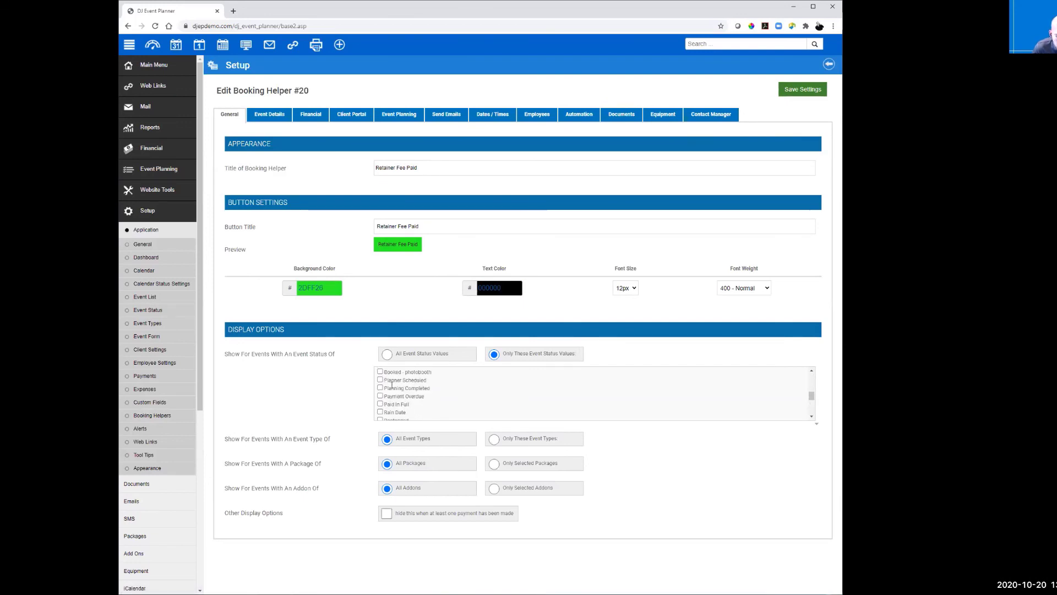
click(387, 354)
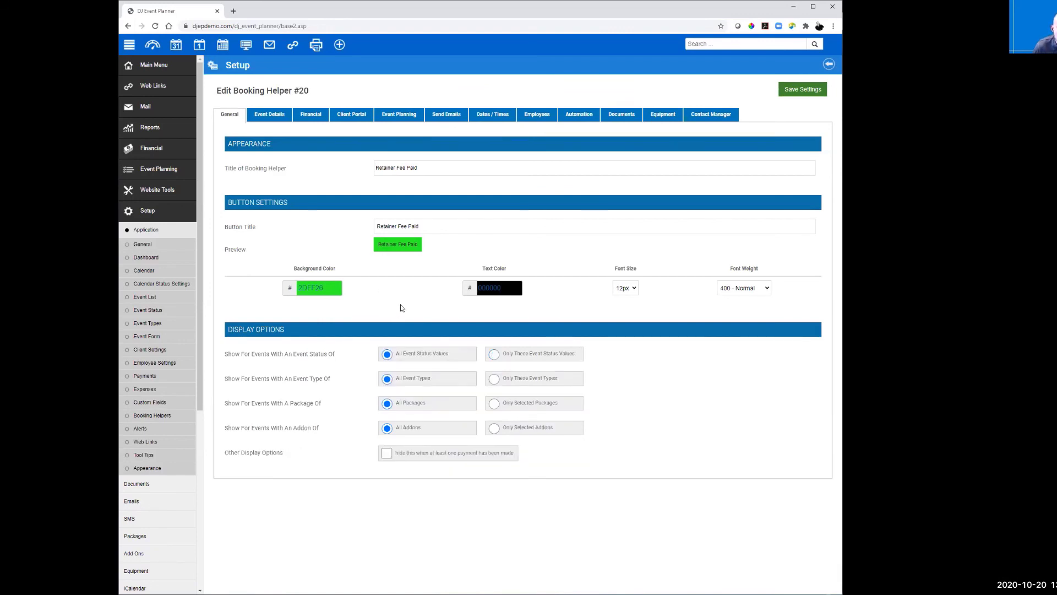
- Make the booking helper set the event status to Booked in its event details actions
click(277, 116)
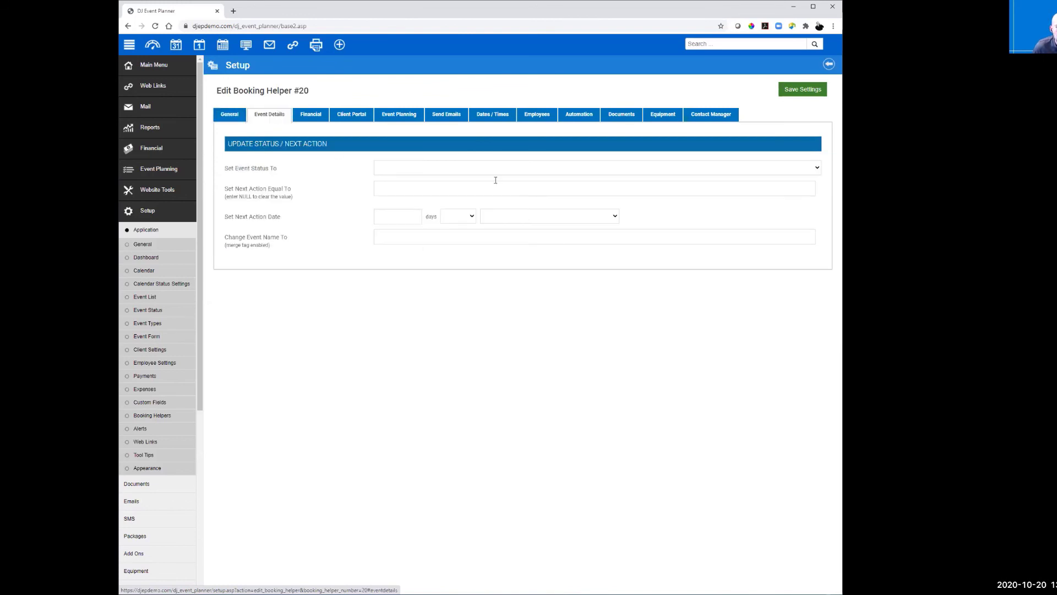
click(431, 169)
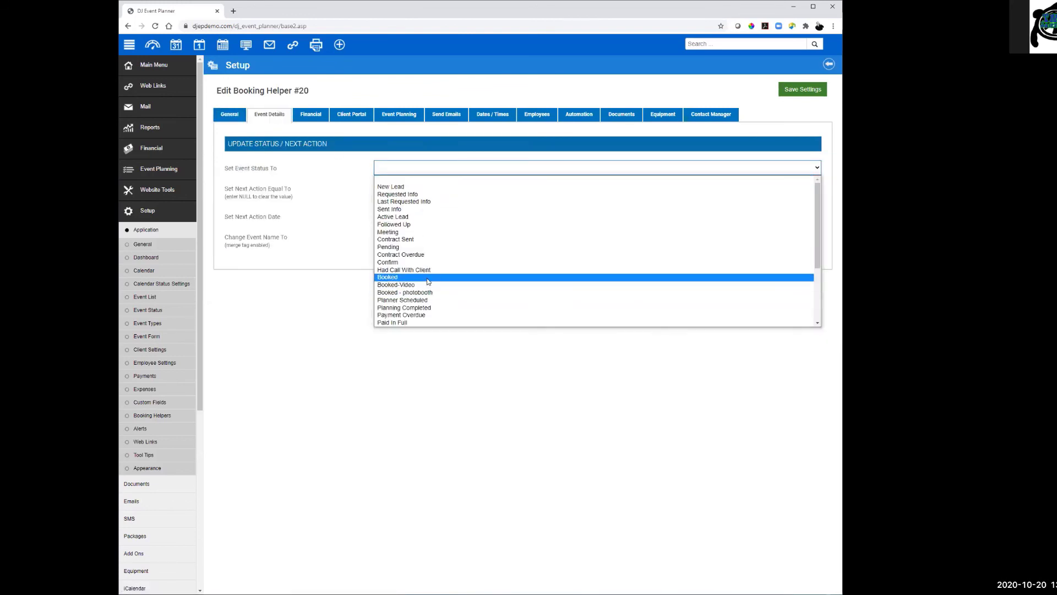
click(428, 278)
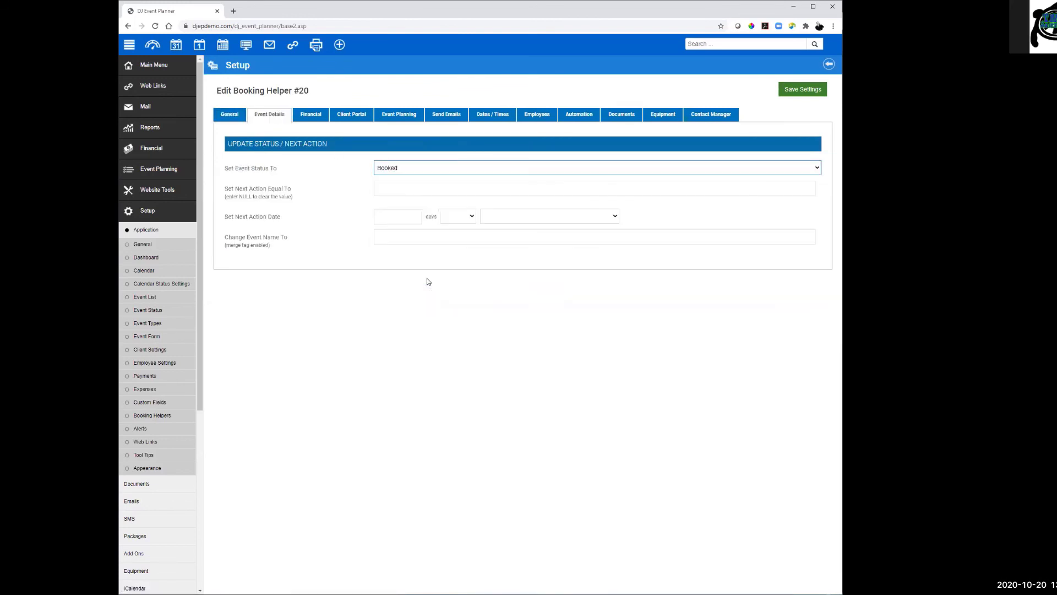
- Have the helper email Booking Confirmation to the client and Employee Notification Of Booking to all assigned employees
click(351, 114)
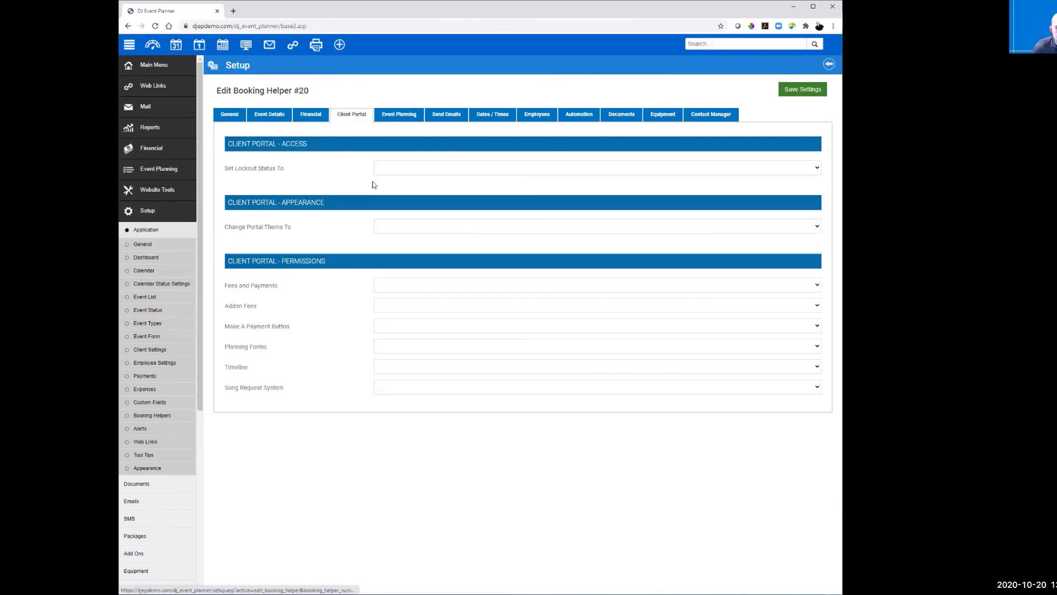
click(442, 114)
click(402, 171)
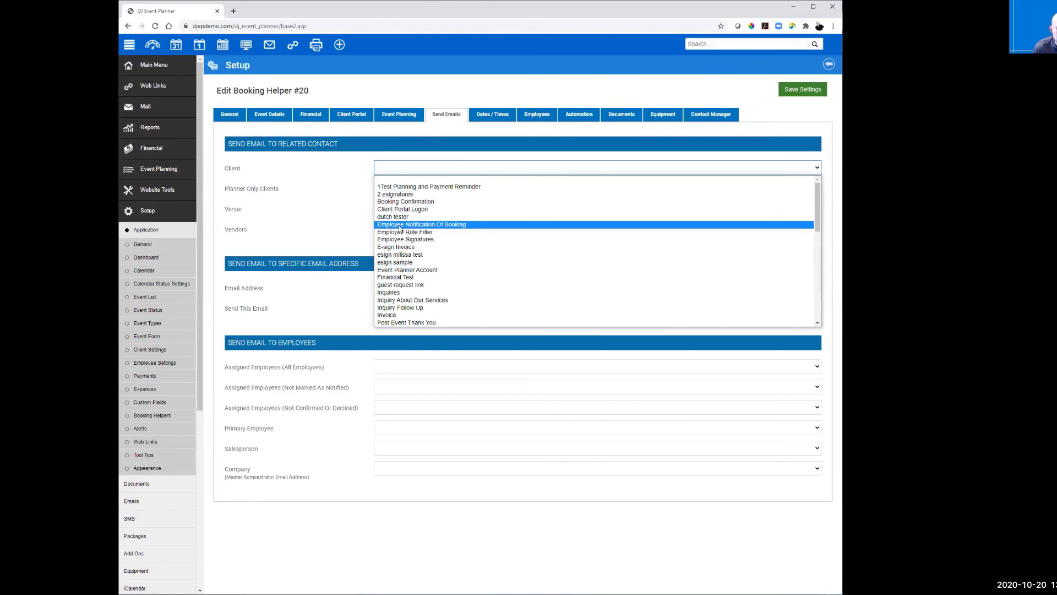
click(402, 202)
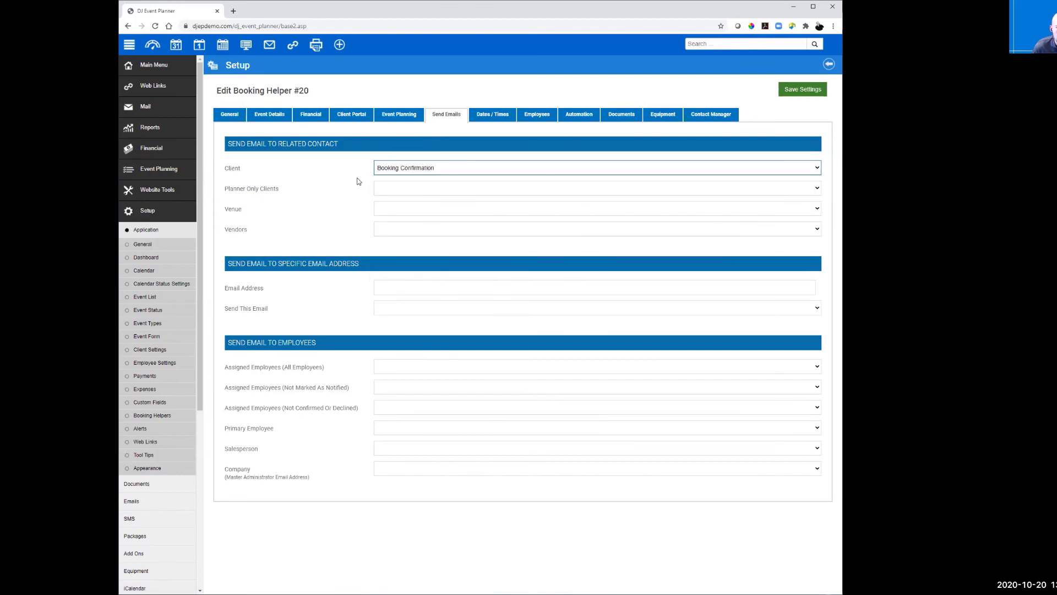
click(425, 373)
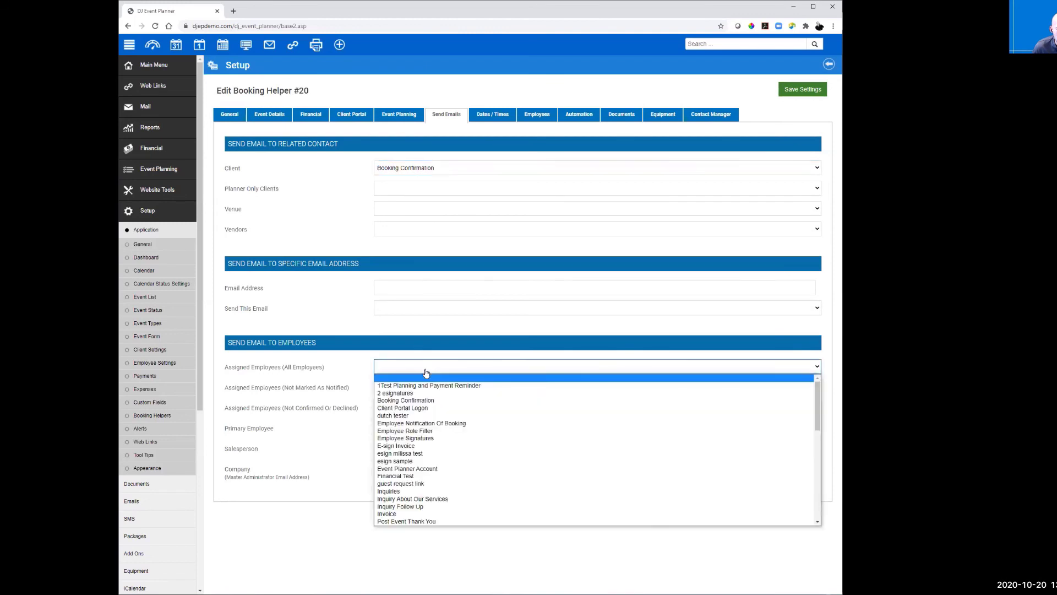
click(427, 423)
- Set the helper's Date Booked action to the Date Booked option
click(489, 115)
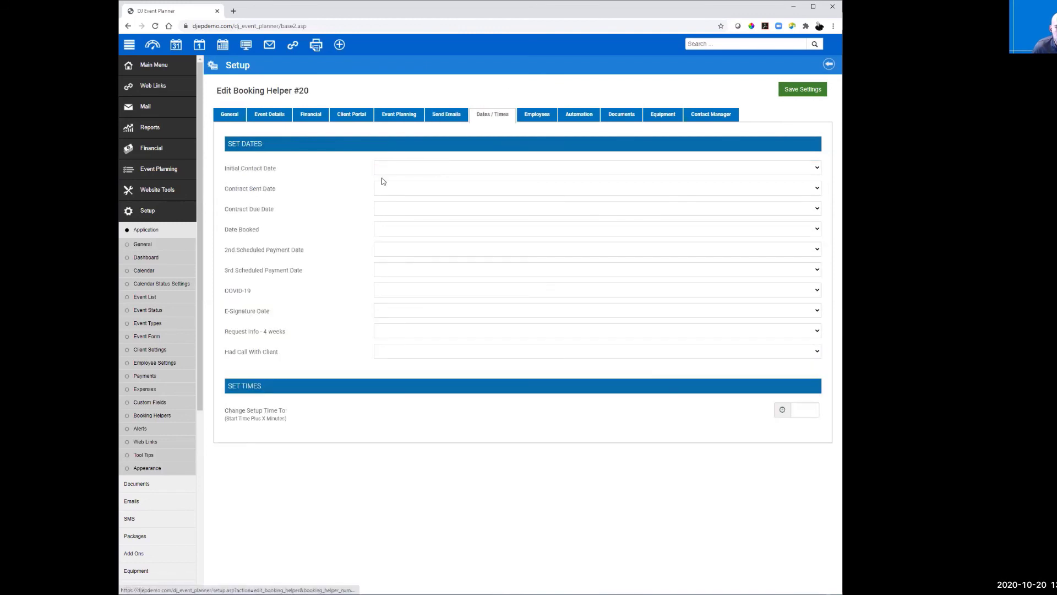
click(408, 208)
click(378, 220)
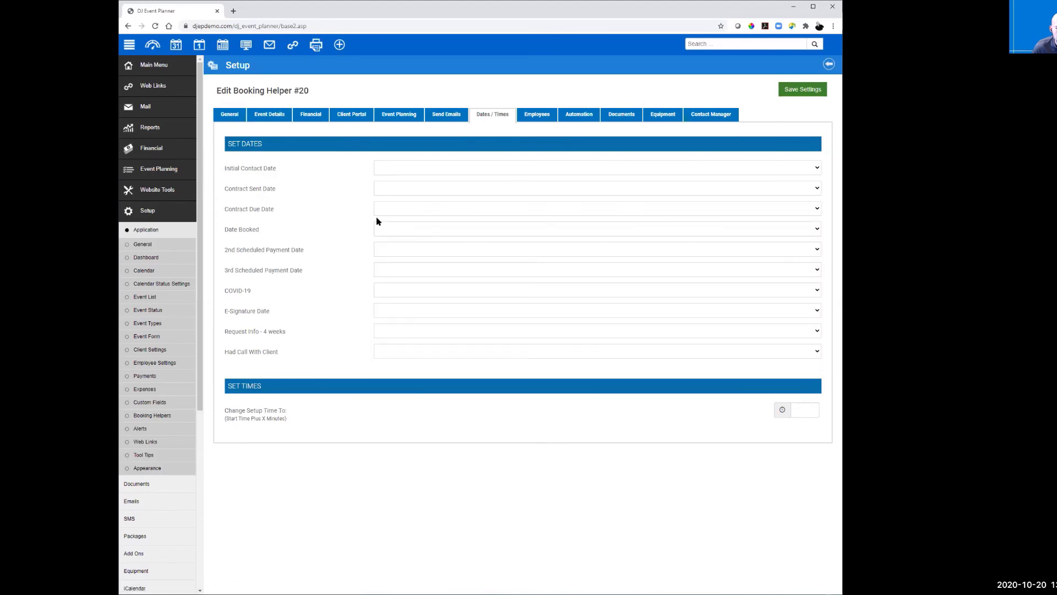
click(395, 230)
click(394, 285)
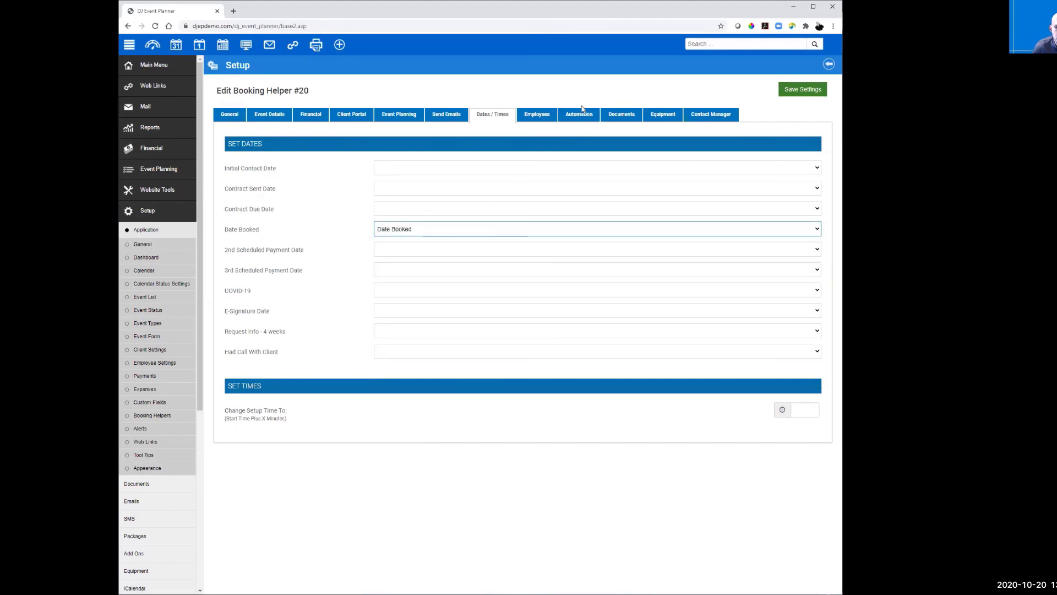
- Check the helper's document and equipment actions and save the booking helper's settings
click(609, 116)
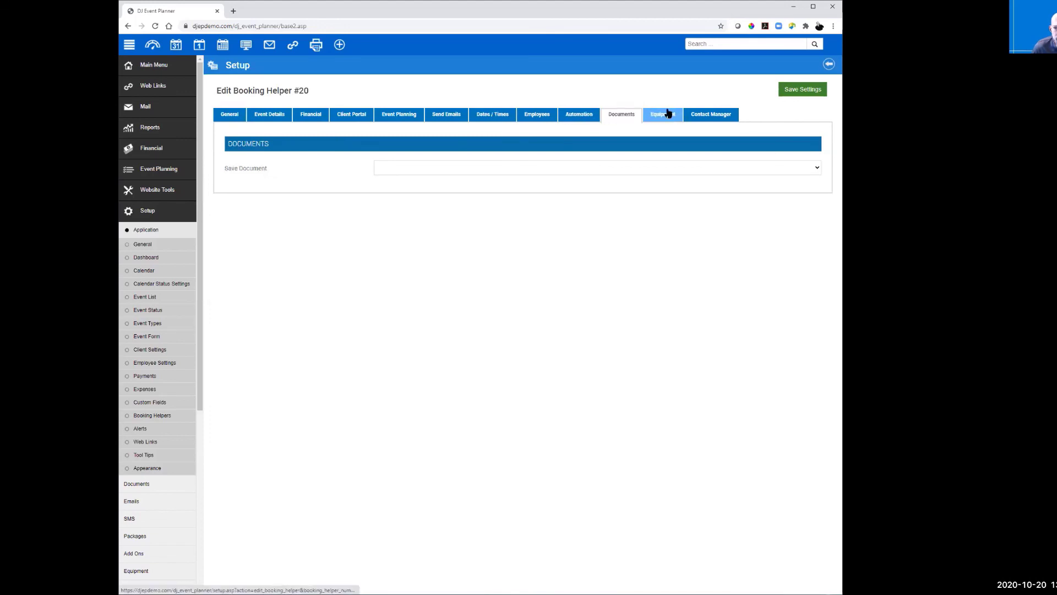
click(663, 113)
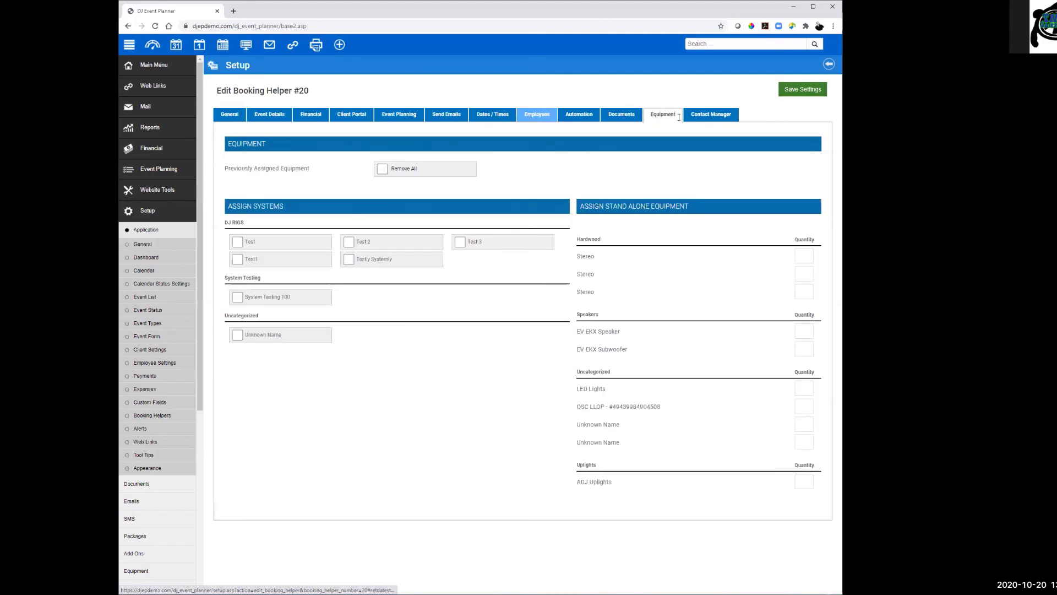
click(781, 96)
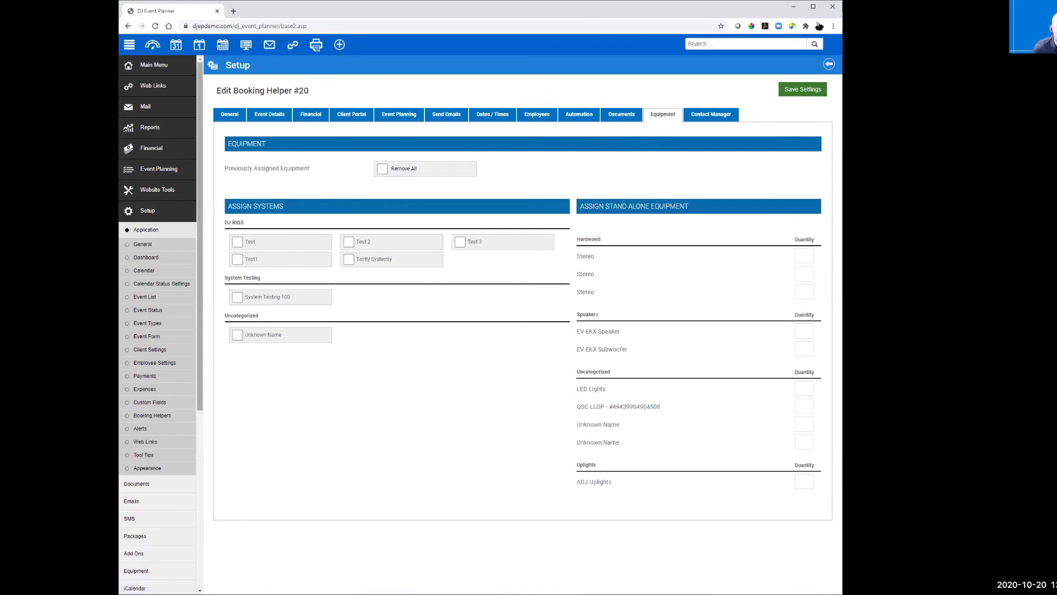
- Reopen the Retainer Fee Paid helper and rename both its title and button title "Retainer Fee Paid - Cash"
mouse_move(173, 128)
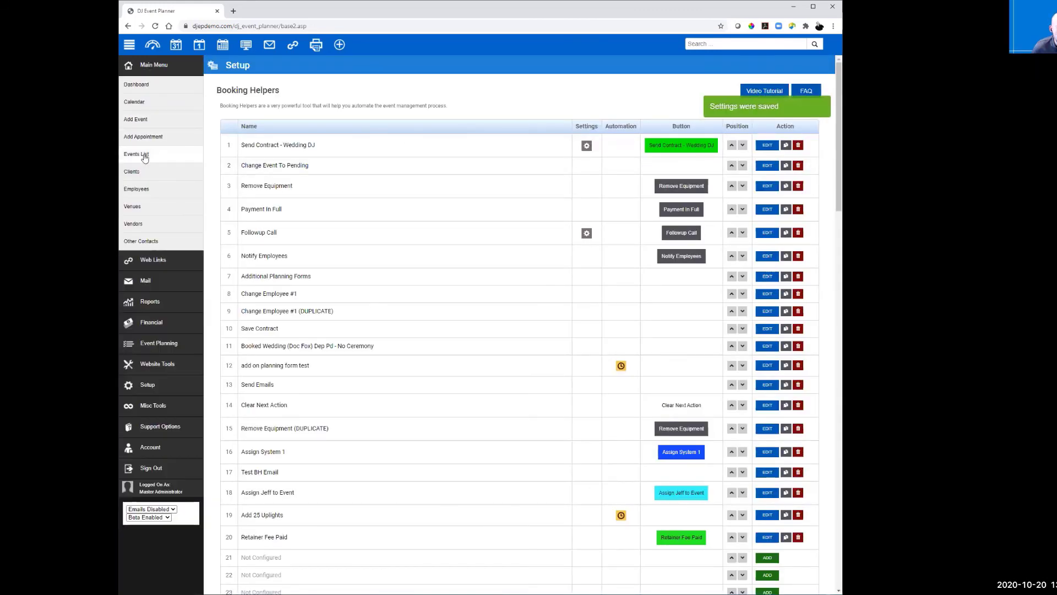
scroll(386, 496, down, 5)
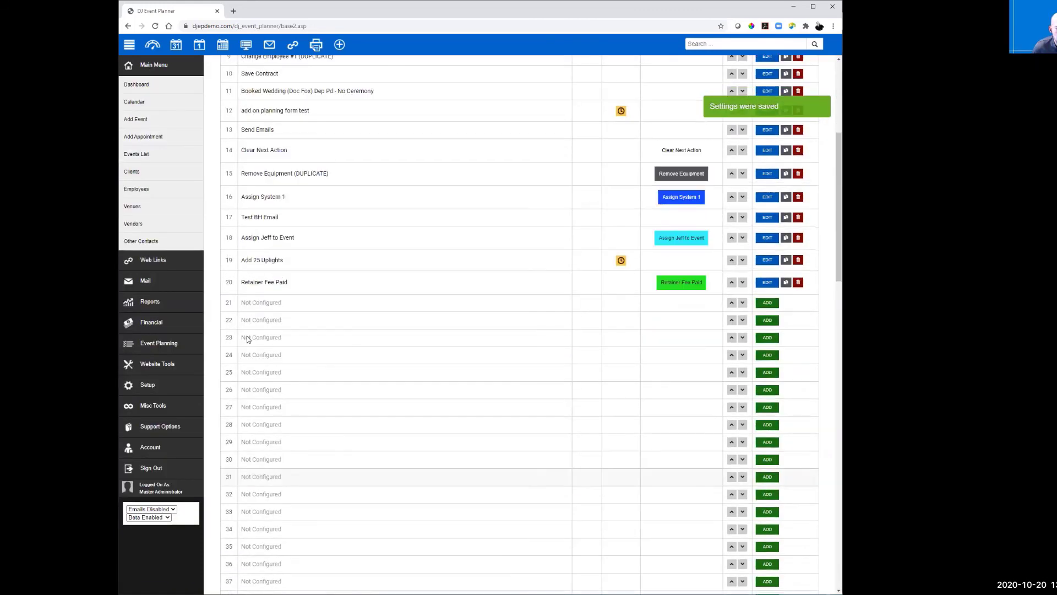
click(767, 282)
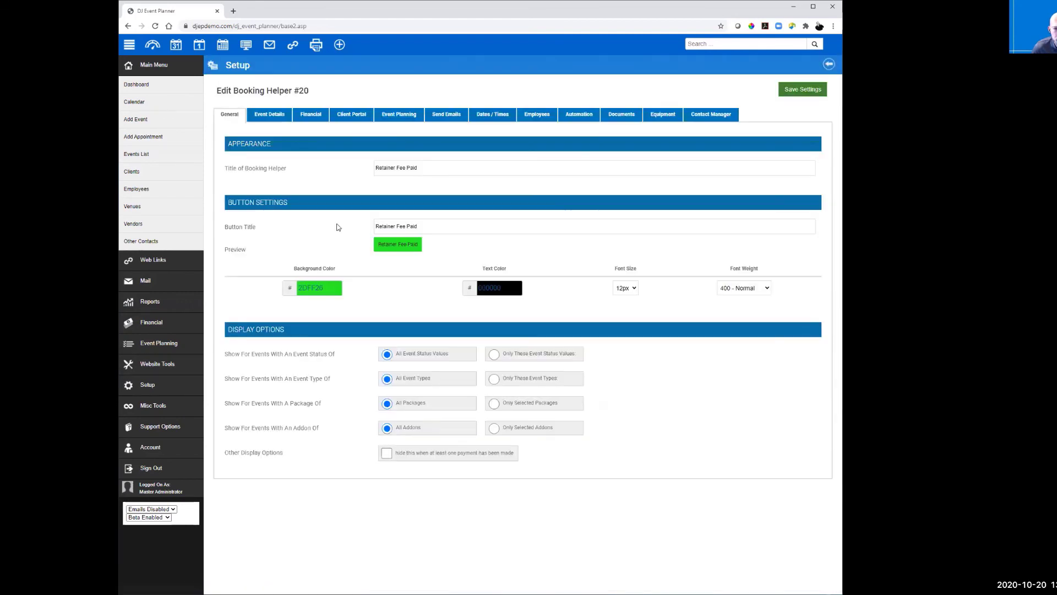
click(302, 113)
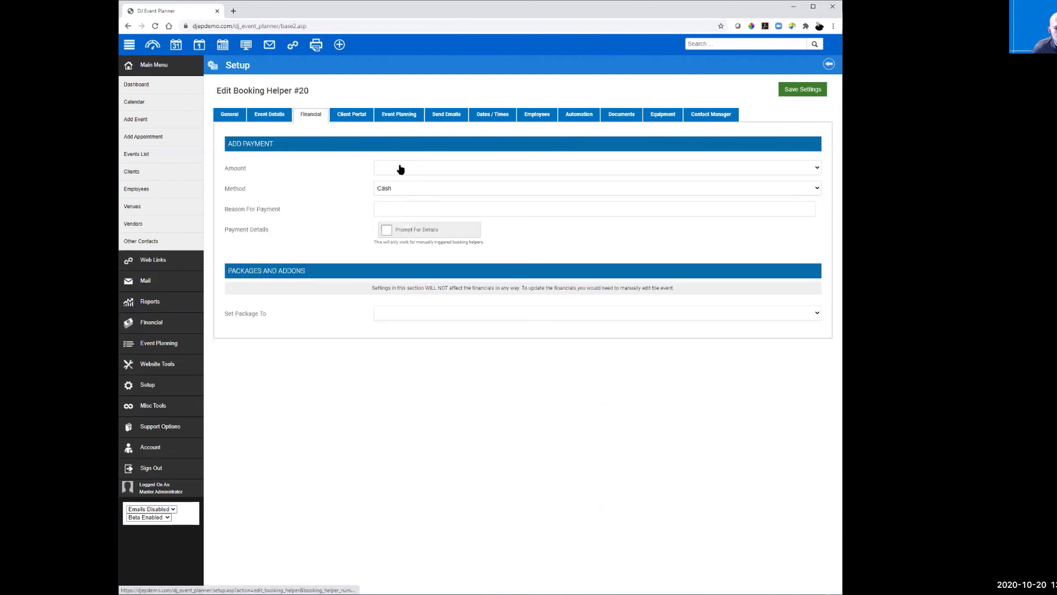
click(223, 114)
click(437, 167)
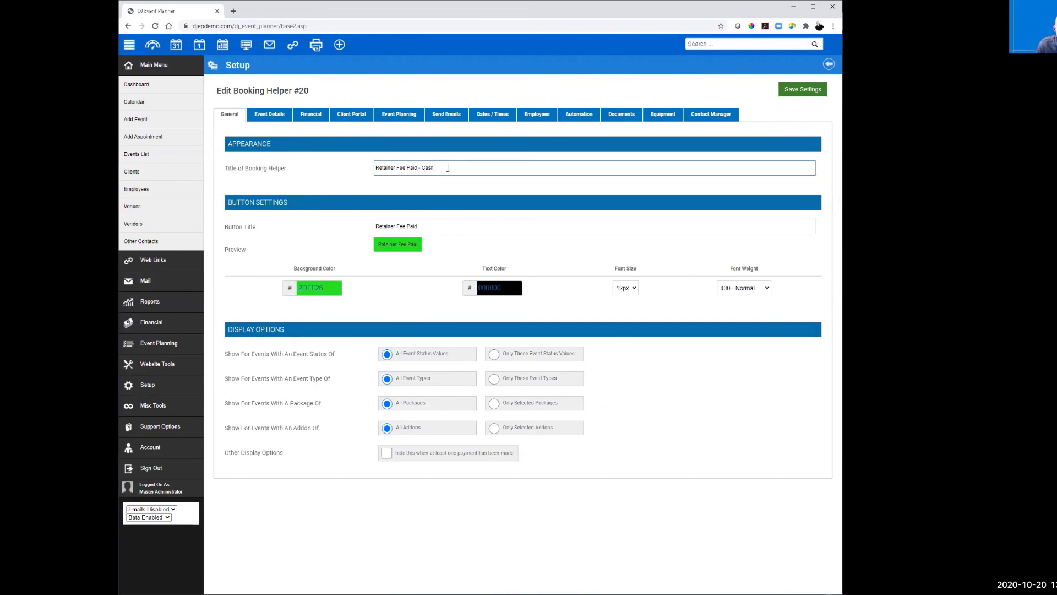
click(455, 231)
text(- Ca)
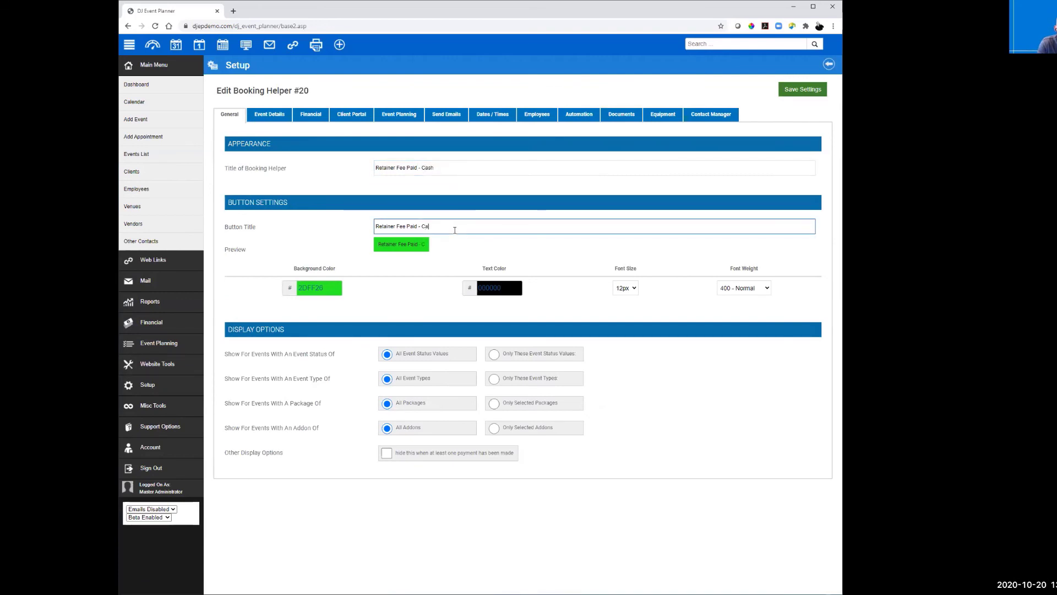
text(sh)
- Add a Retainer Fee payment by Cash with the reason "Retainer" to the helper and save its settings
click(307, 115)
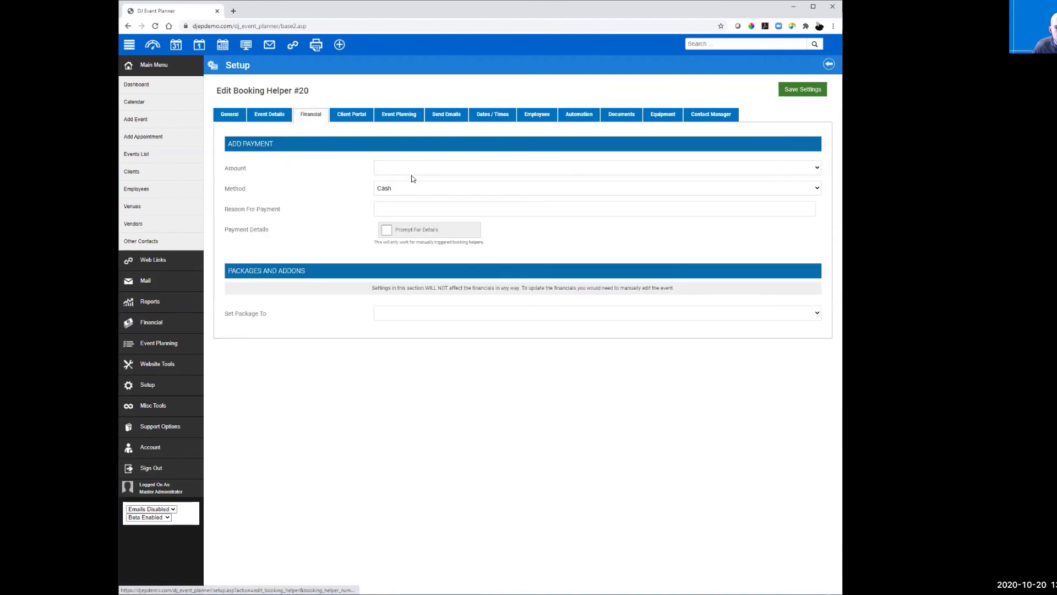
click(414, 168)
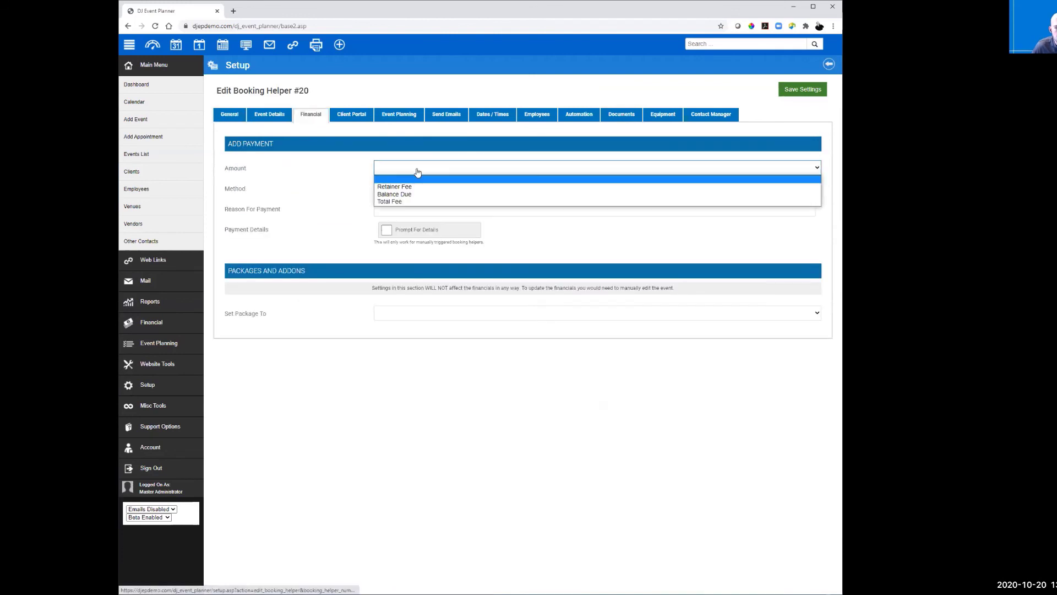
click(394, 187)
click(408, 188)
click(359, 200)
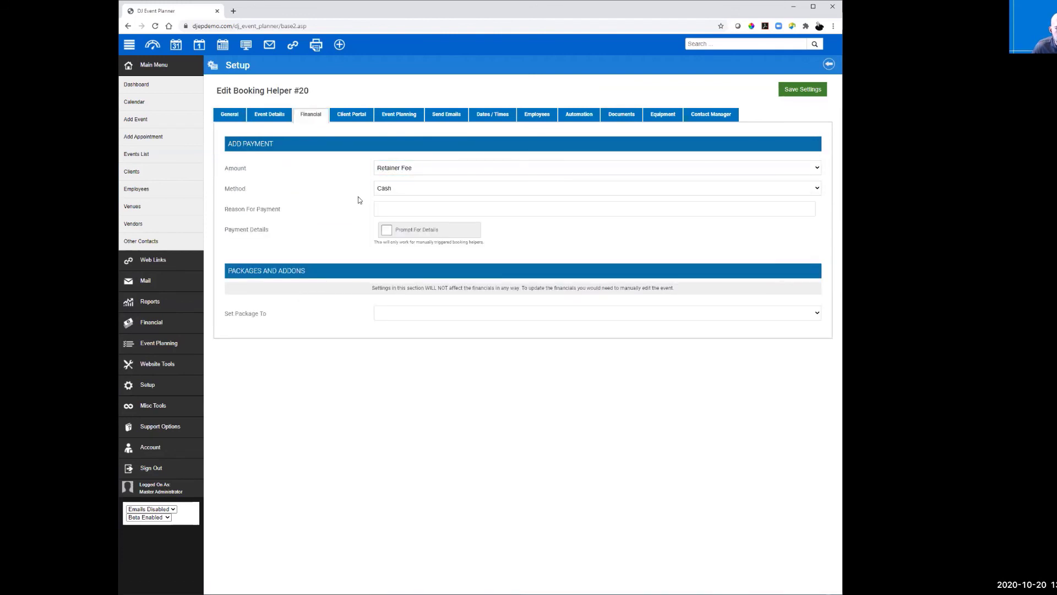
click(428, 210)
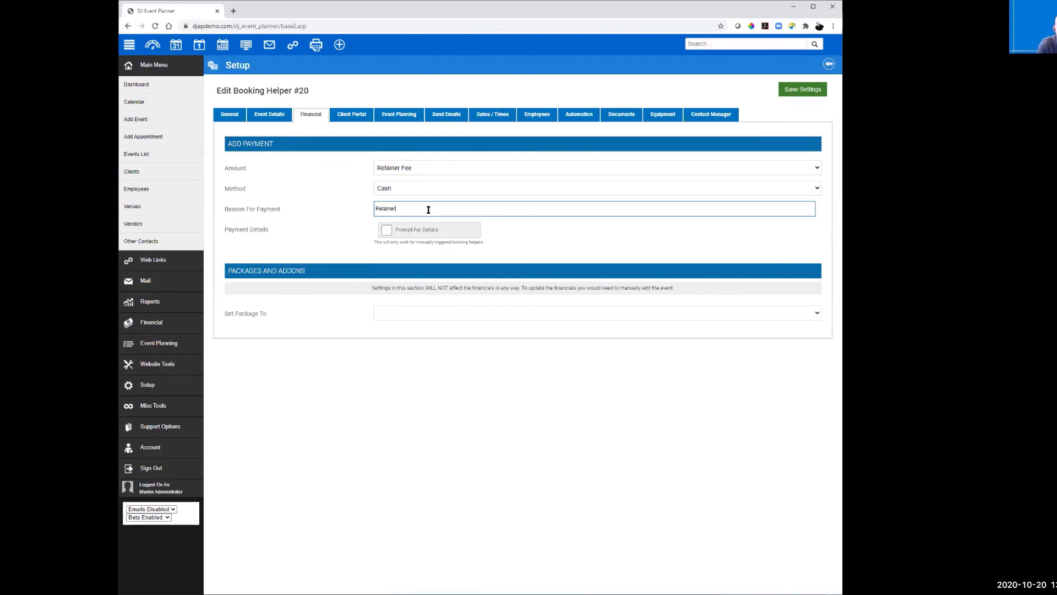
click(803, 90)
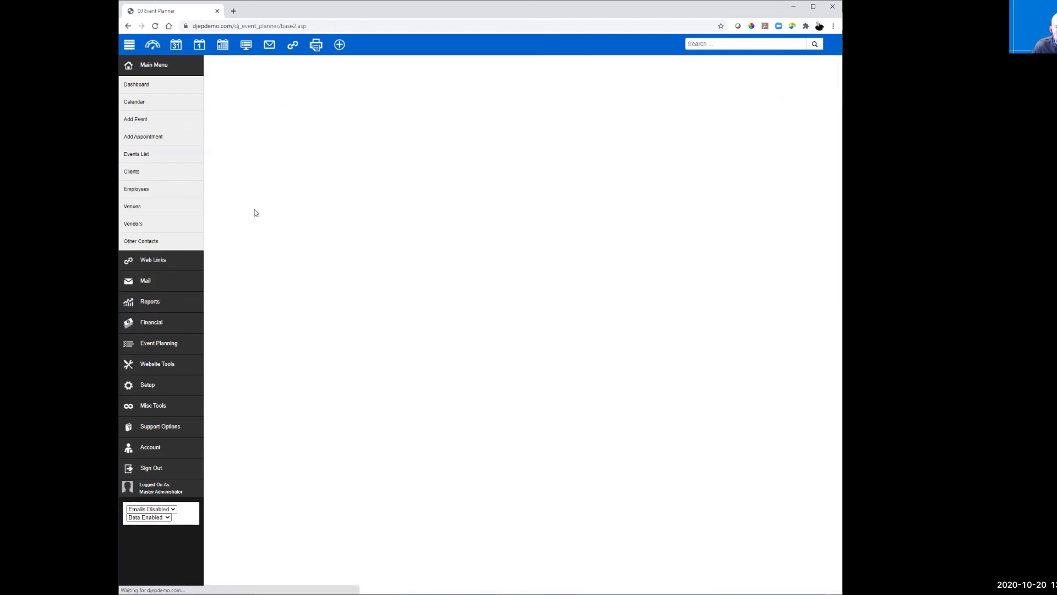
- Open the pending December 31, 2020 banquet event from the events list
click(136, 154)
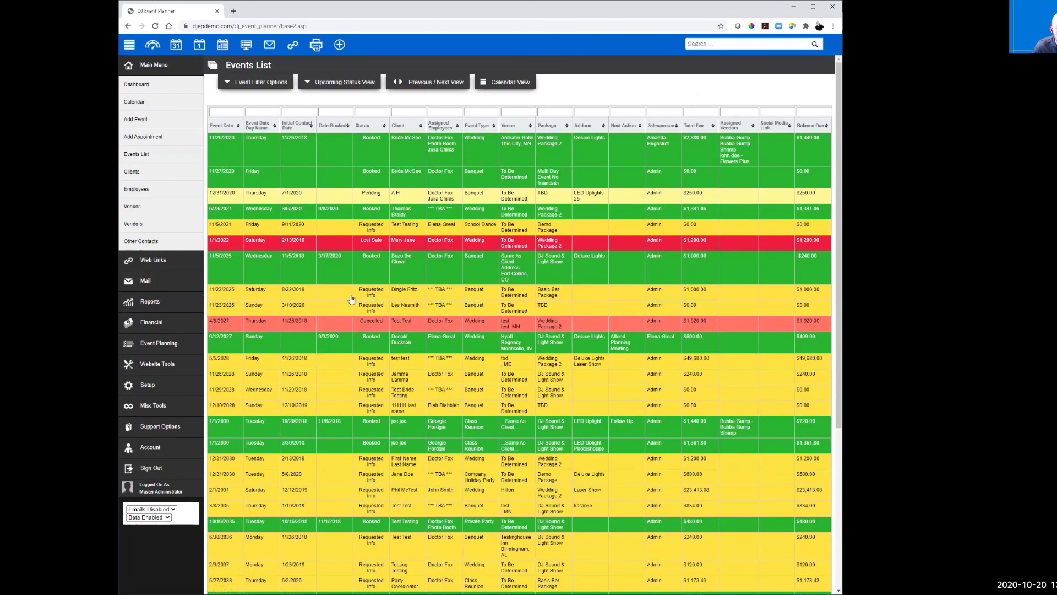
drag(401, 265, 372, 196)
click(373, 195)
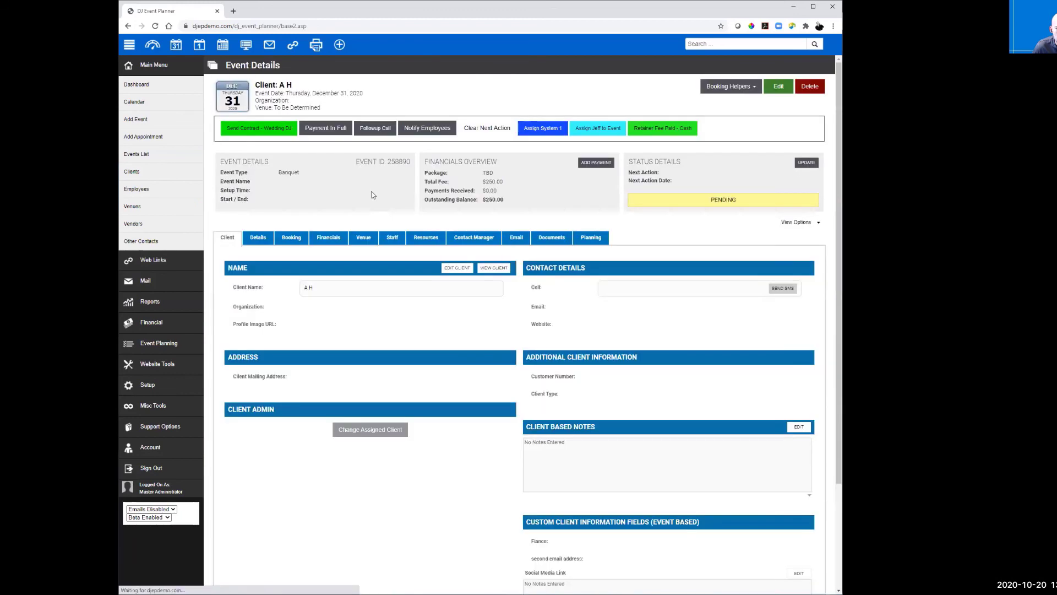
- Run the Retainer Fee Paid - Cash booking helper on the event and open the event's financials
click(669, 128)
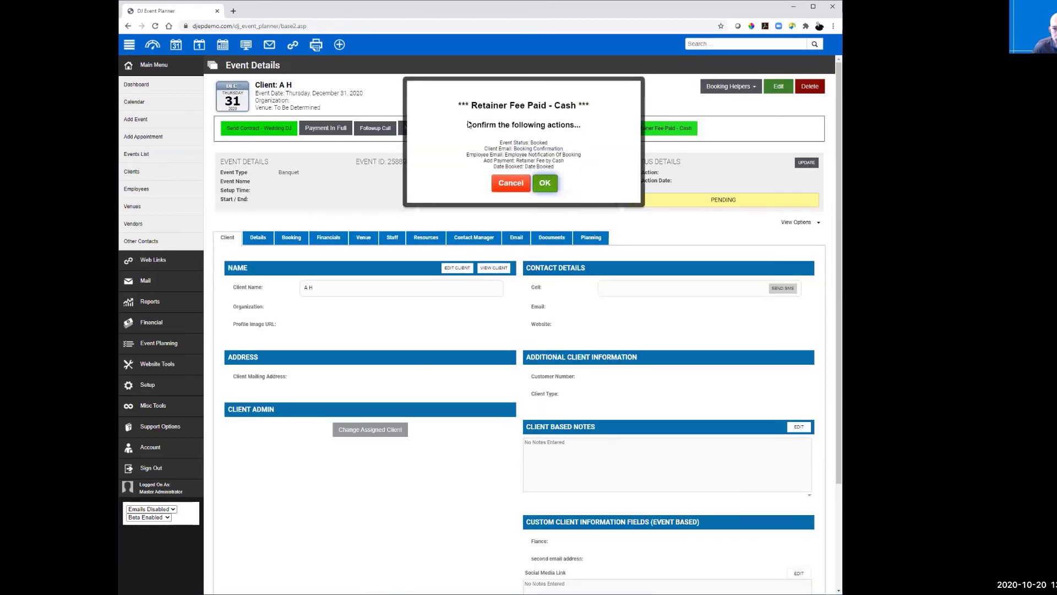
click(546, 183)
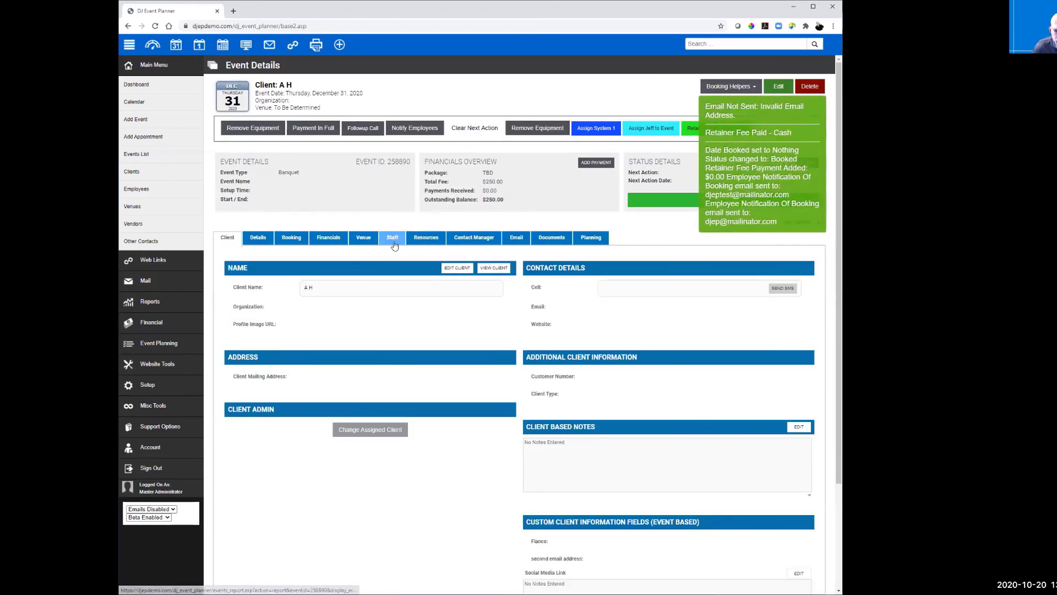
click(329, 239)
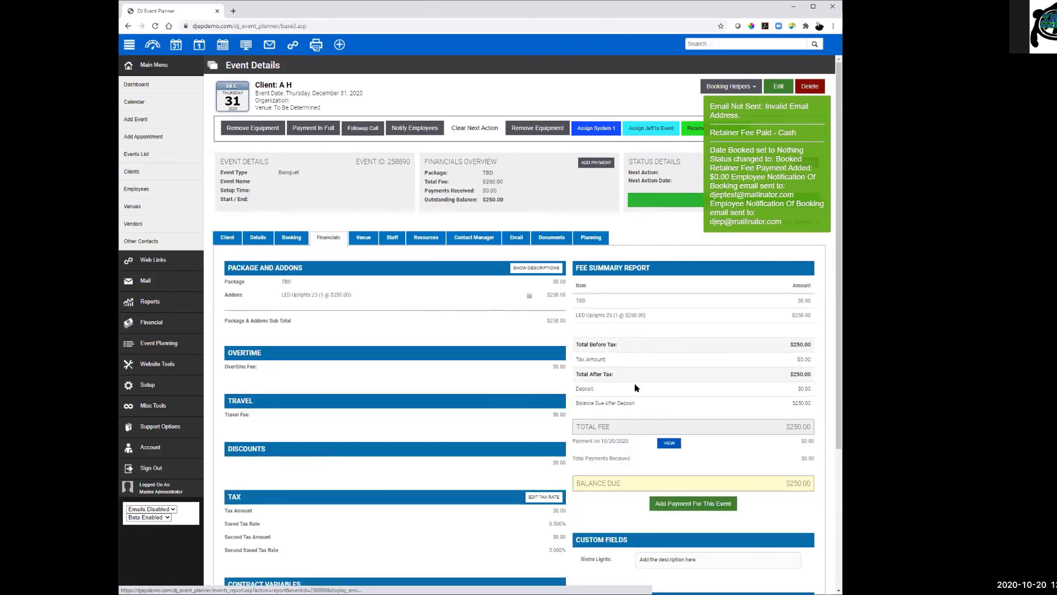